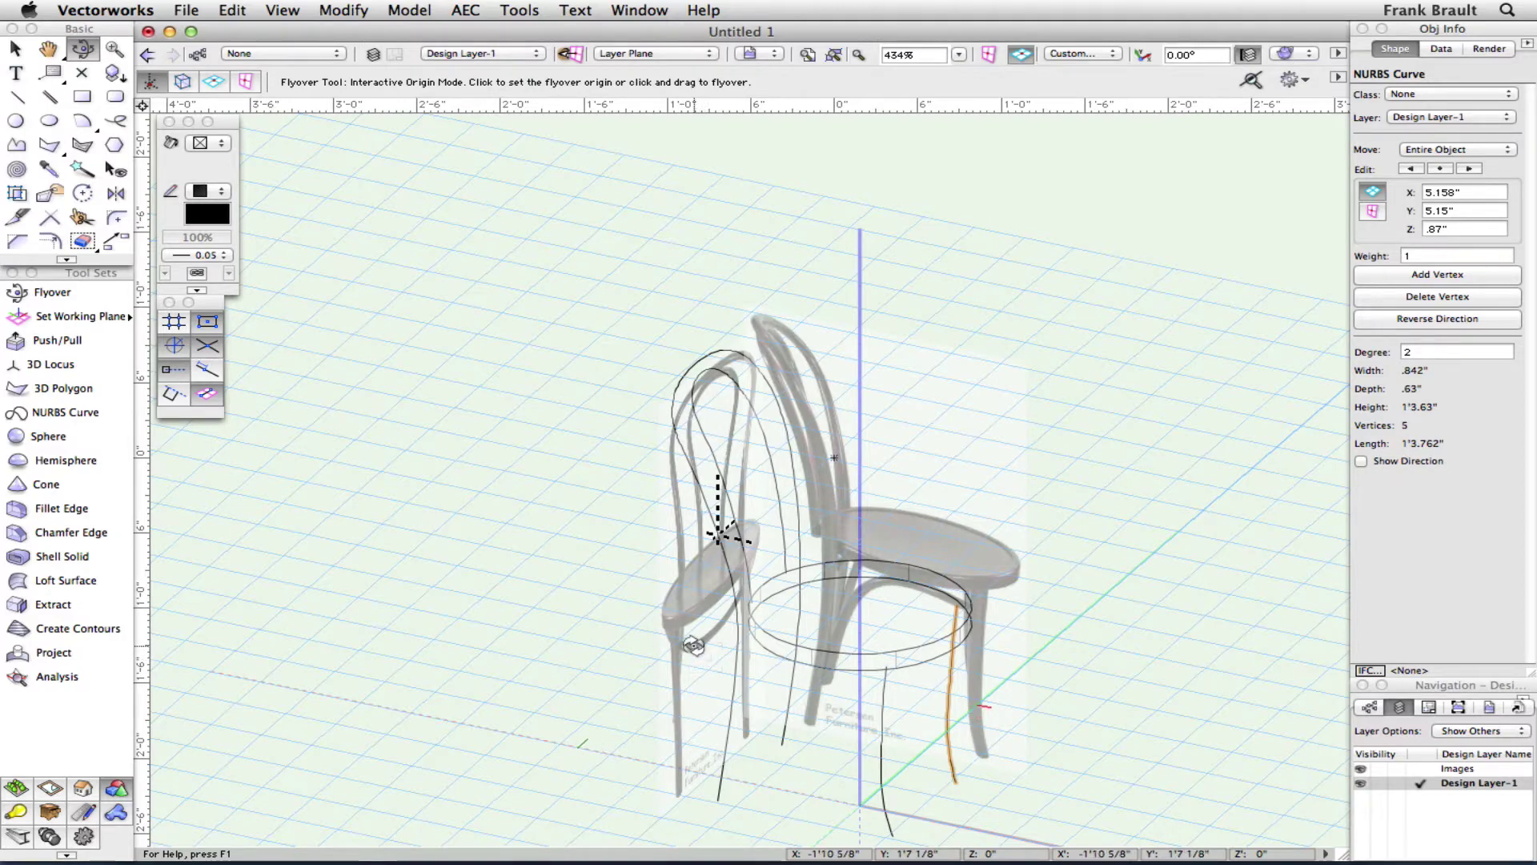
Hide the Images layer, switch the chair model to the Top/Plan view and clear the selection.
left_click_drag(721, 663, 678, 675)
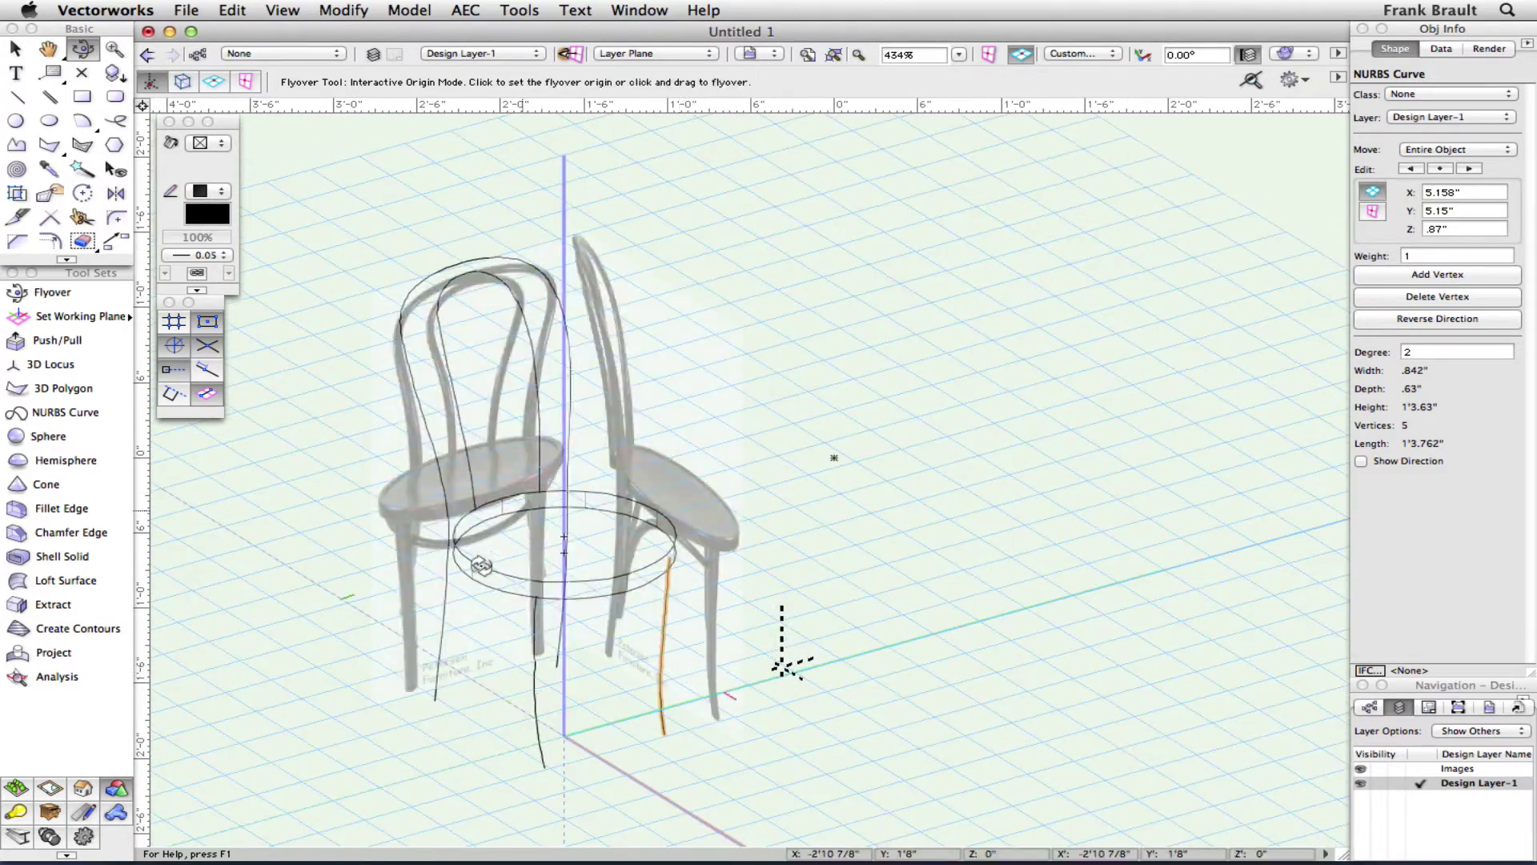
left_click_drag(418, 547, 468, 530)
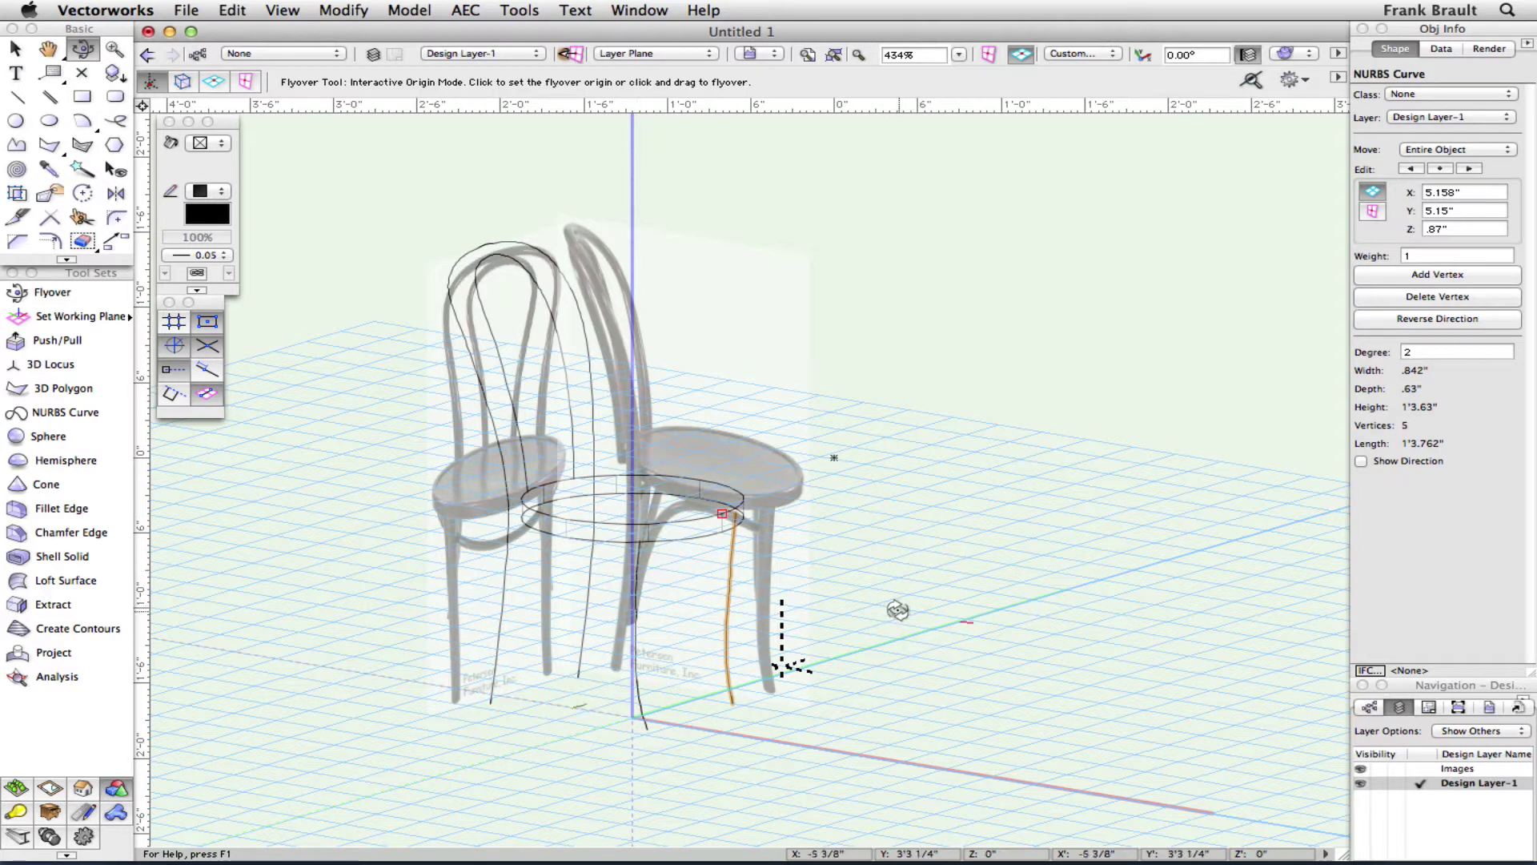
left_click(1378, 768)
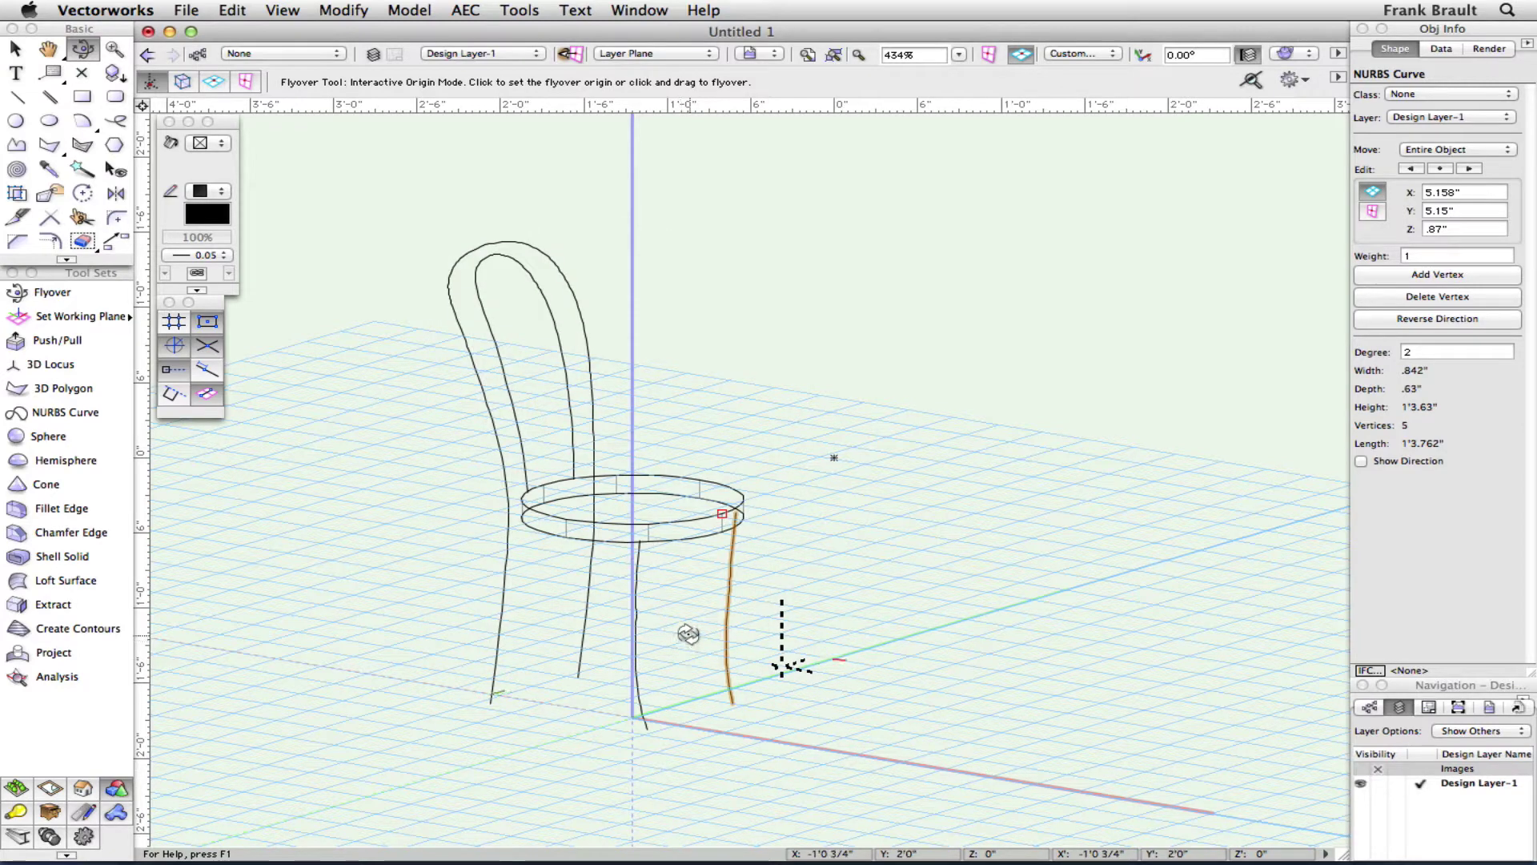
key("x")
key("super+5")
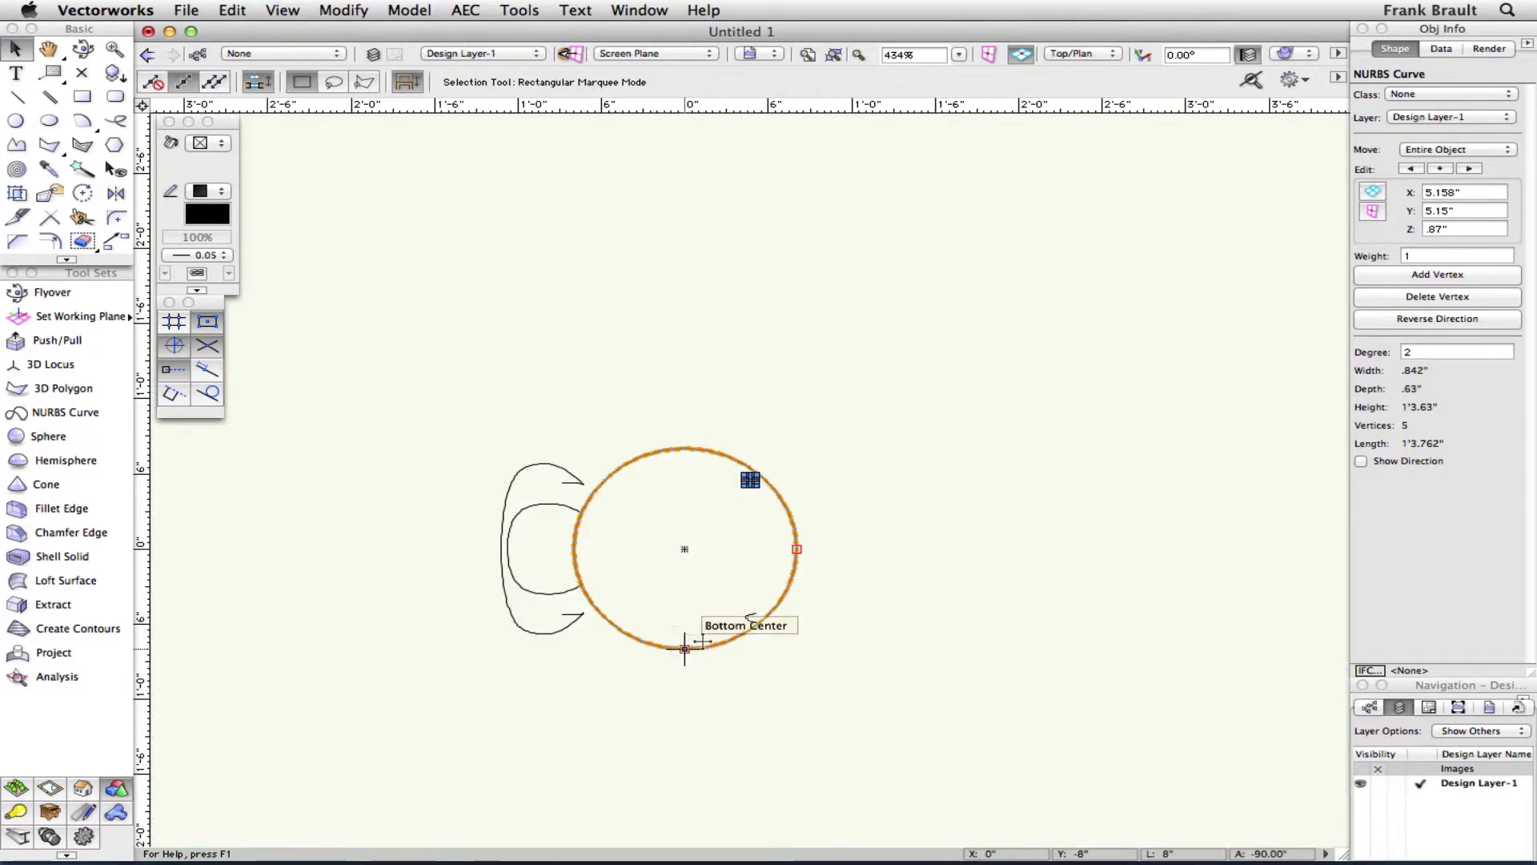
left_click(870, 486)
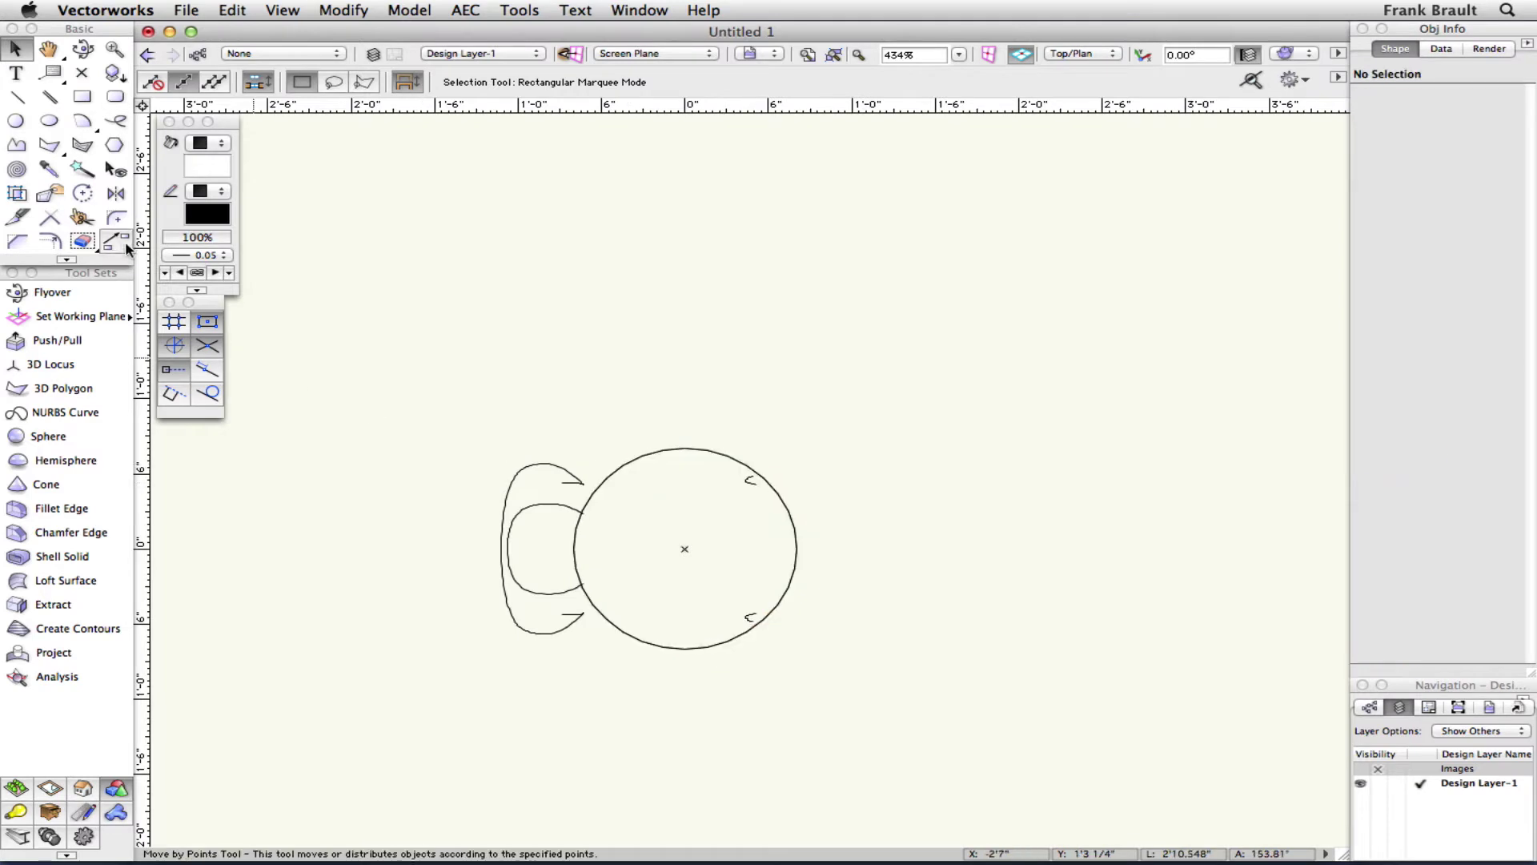
Draw an 8 x 8 inch quarter arc over the seat circle, from its +X quadrant point to its -Y quadrant point.
left_click(47, 123)
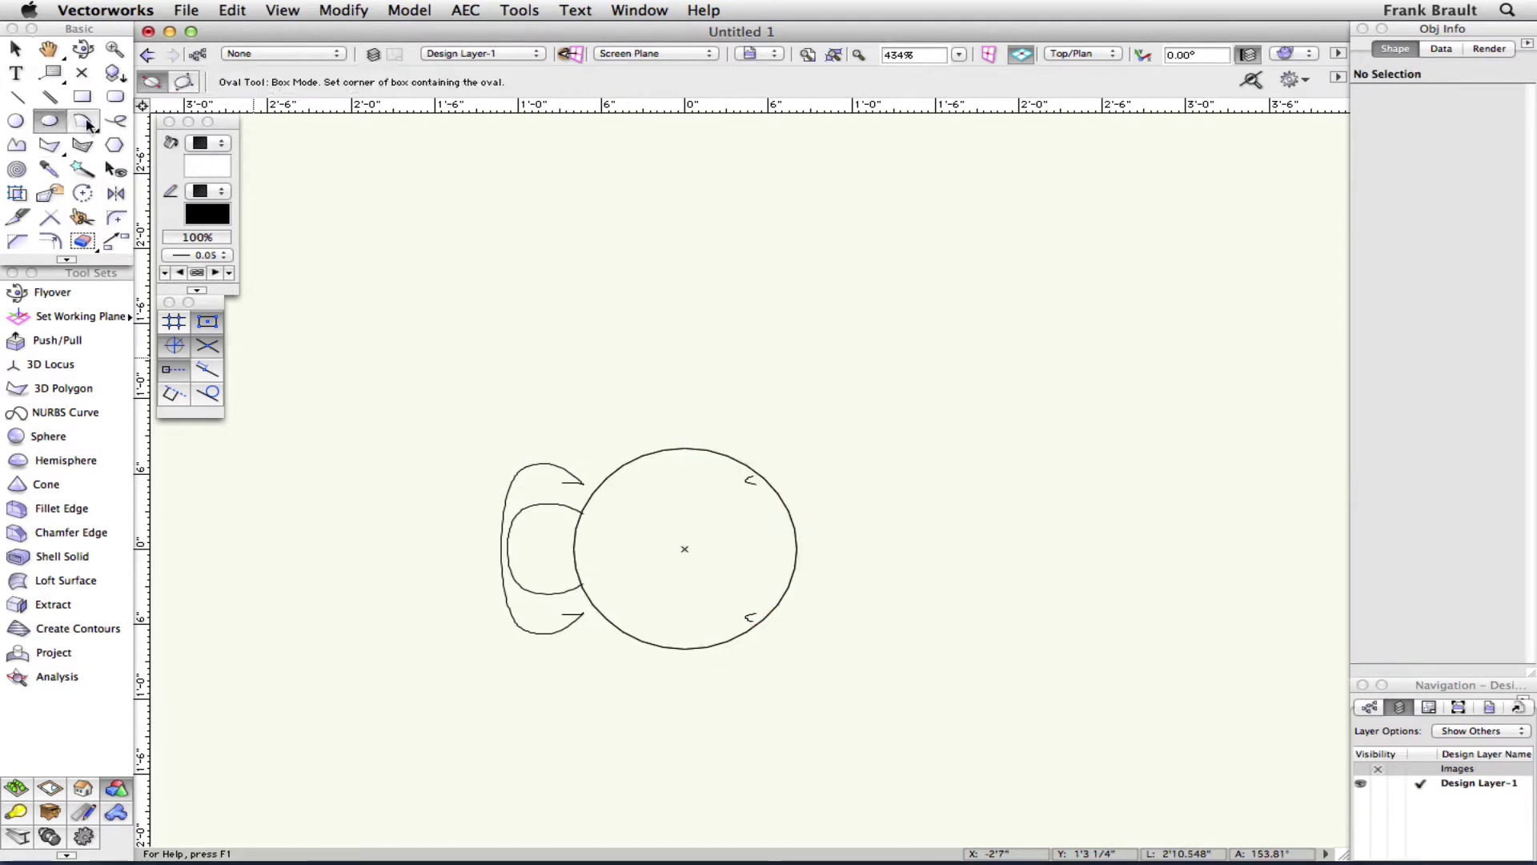
left_click(83, 122)
left_click_drag(89, 127, 170, 146)
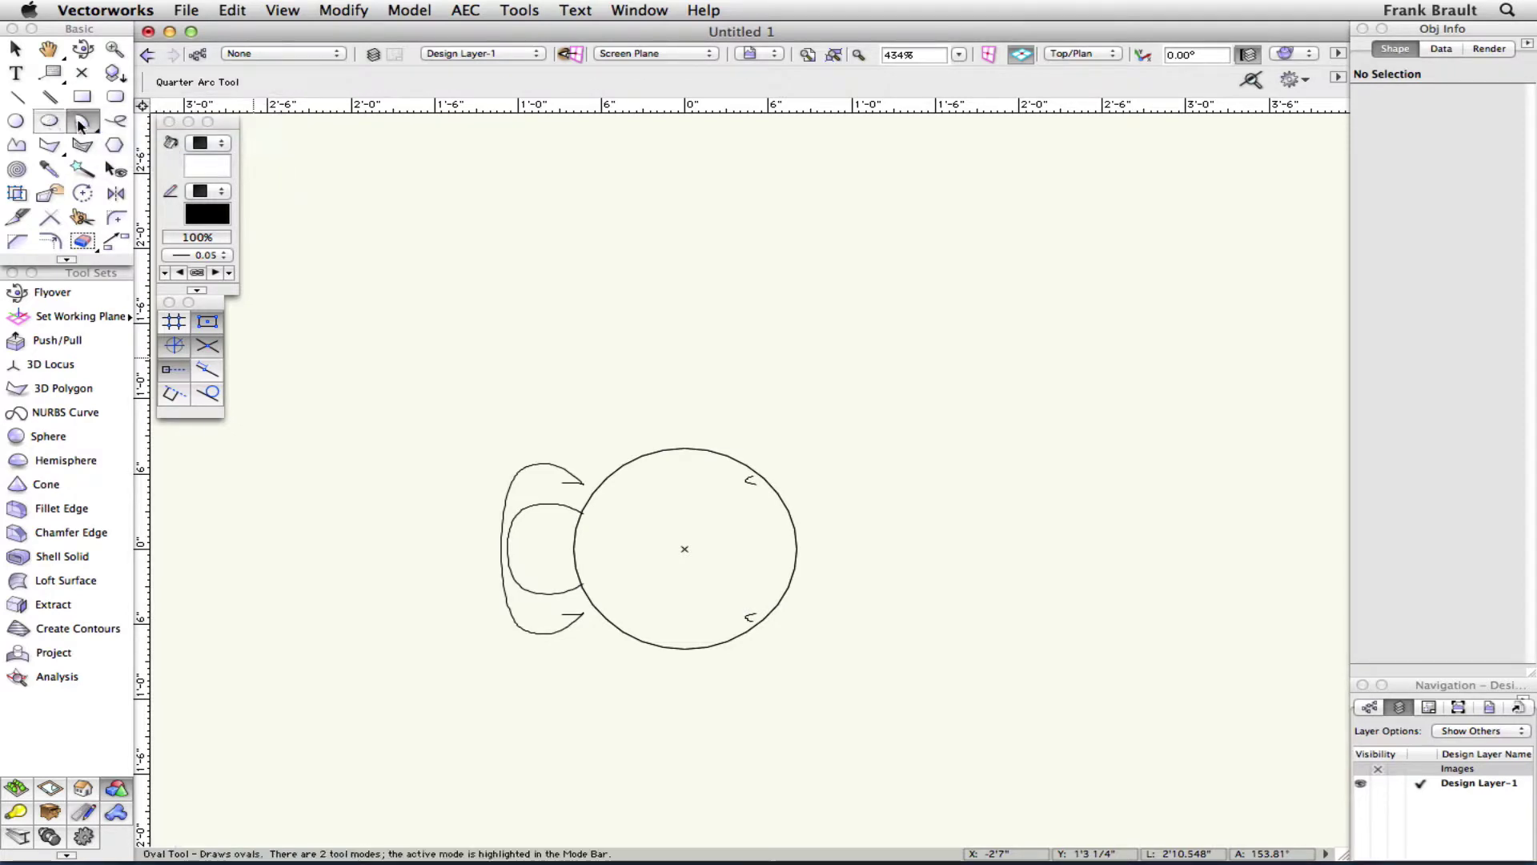
left_click(797, 549)
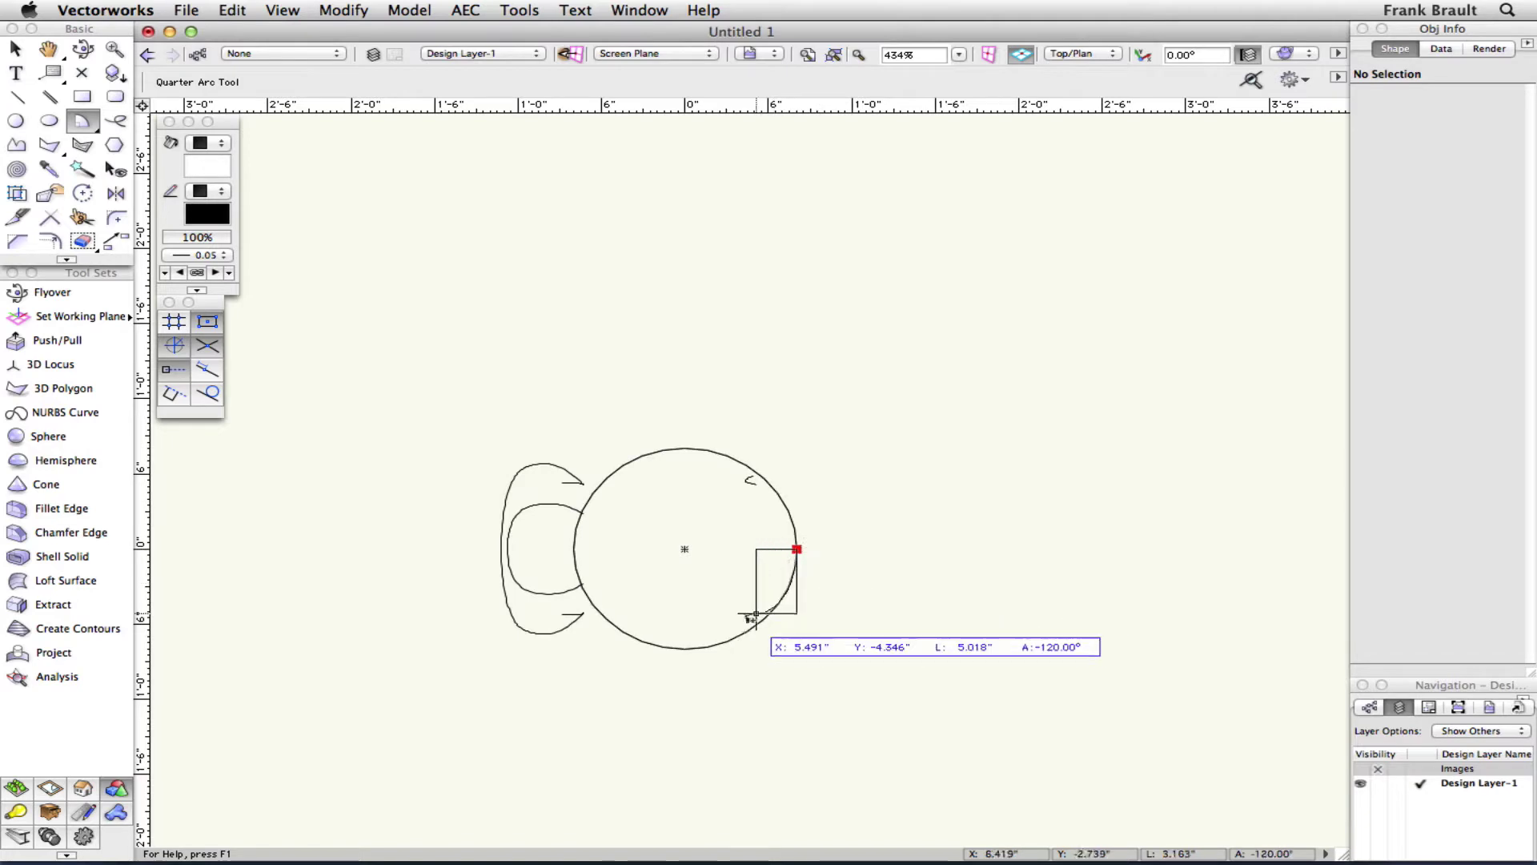
left_click(684, 649)
Narrow the quarter arc to 6.928 inches wide and convert it to a NURBS curve.
key("x")
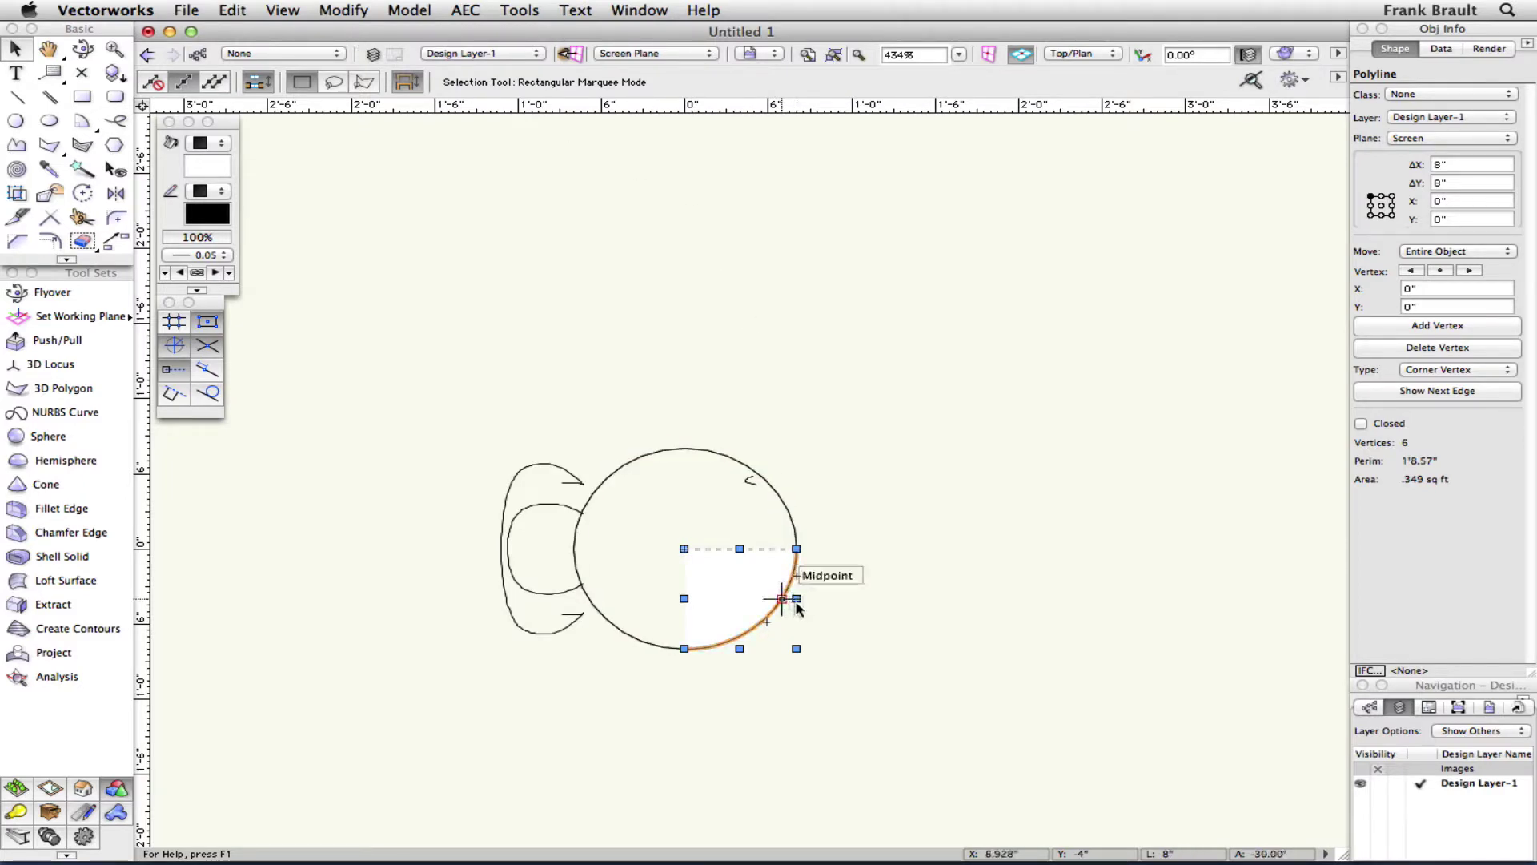
left_click_drag(796, 598, 782, 599)
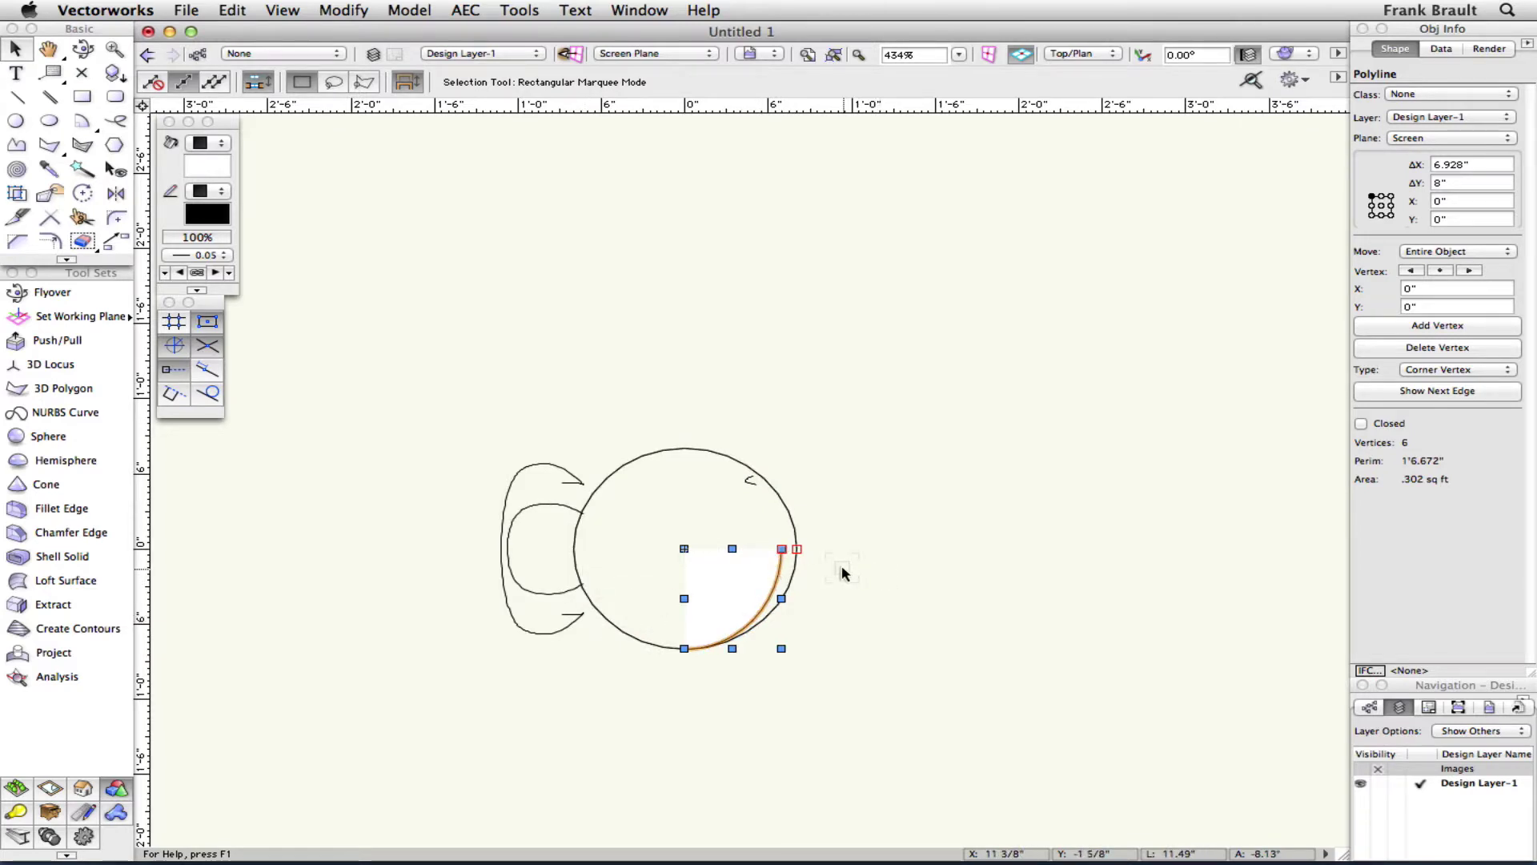
left_click(344, 11)
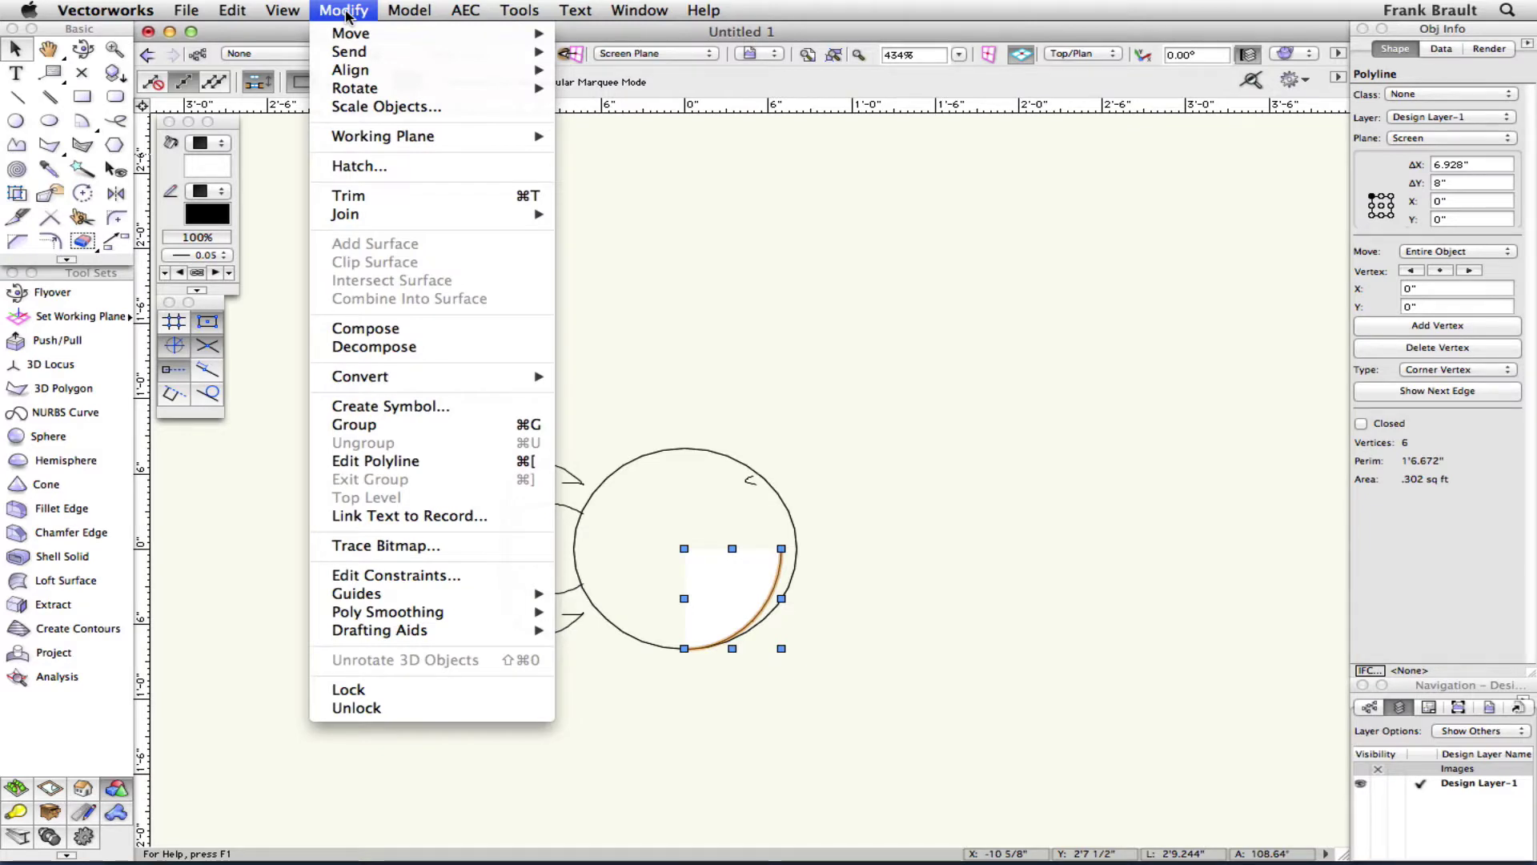
mouse_move(380, 376)
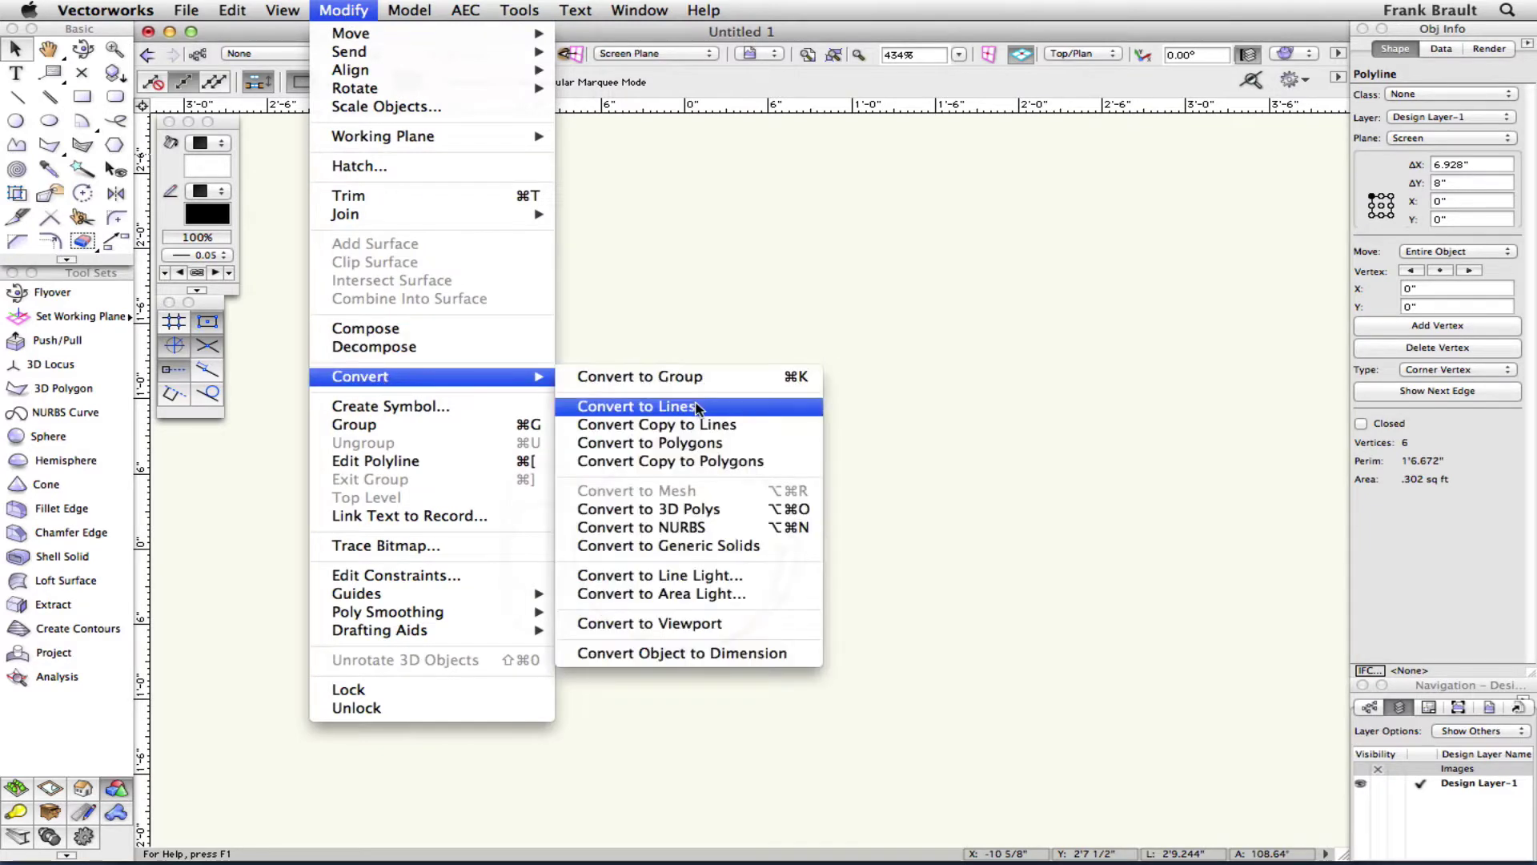
left_click(680, 525)
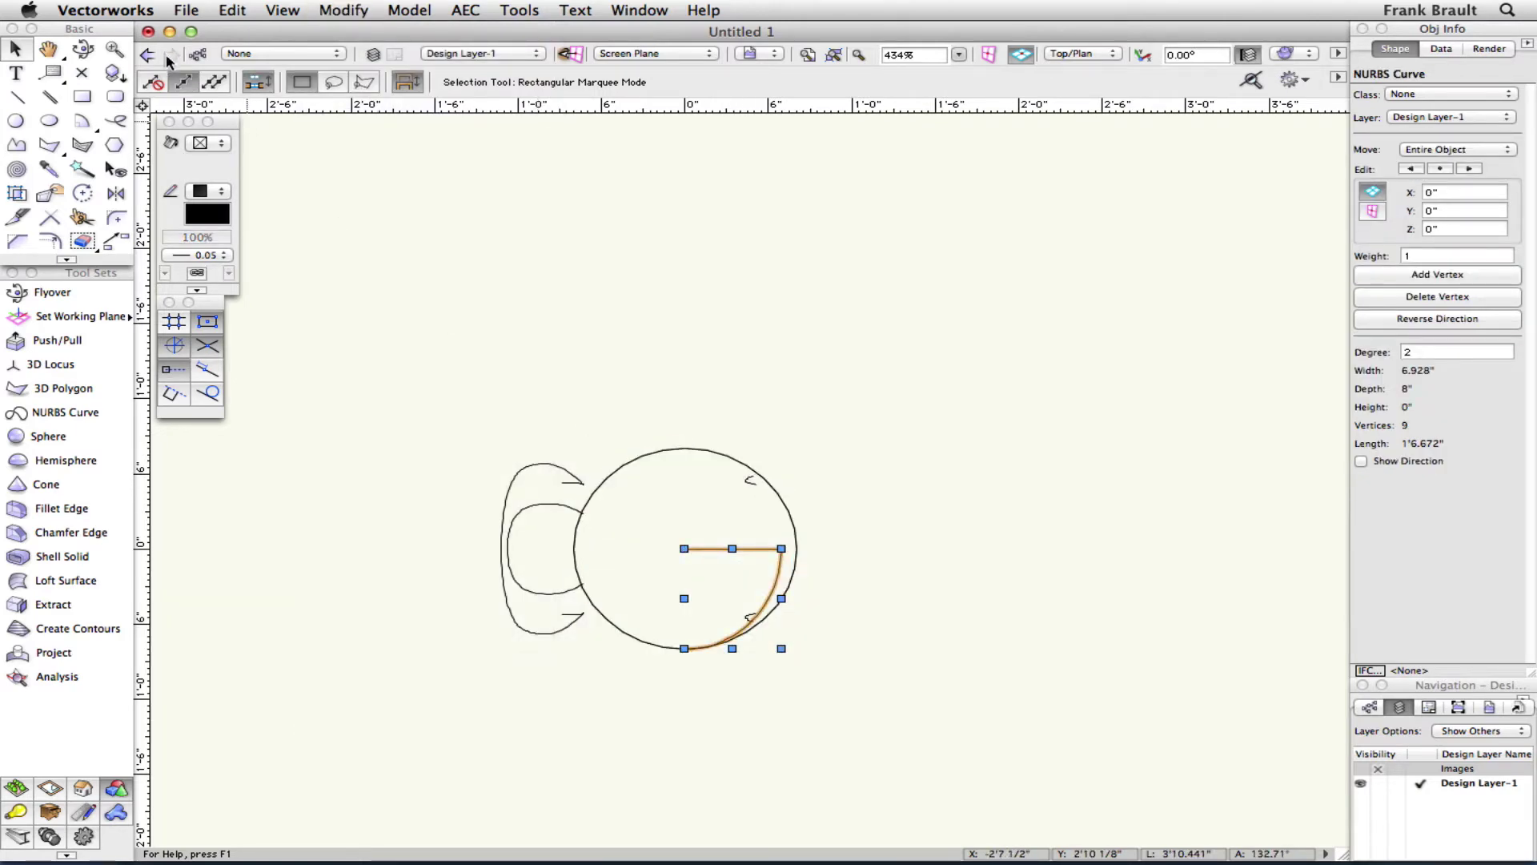
Raise the NURBS curve to the underside of the seat by setting its Z position to 18-1.25 inches.
left_click(83, 53)
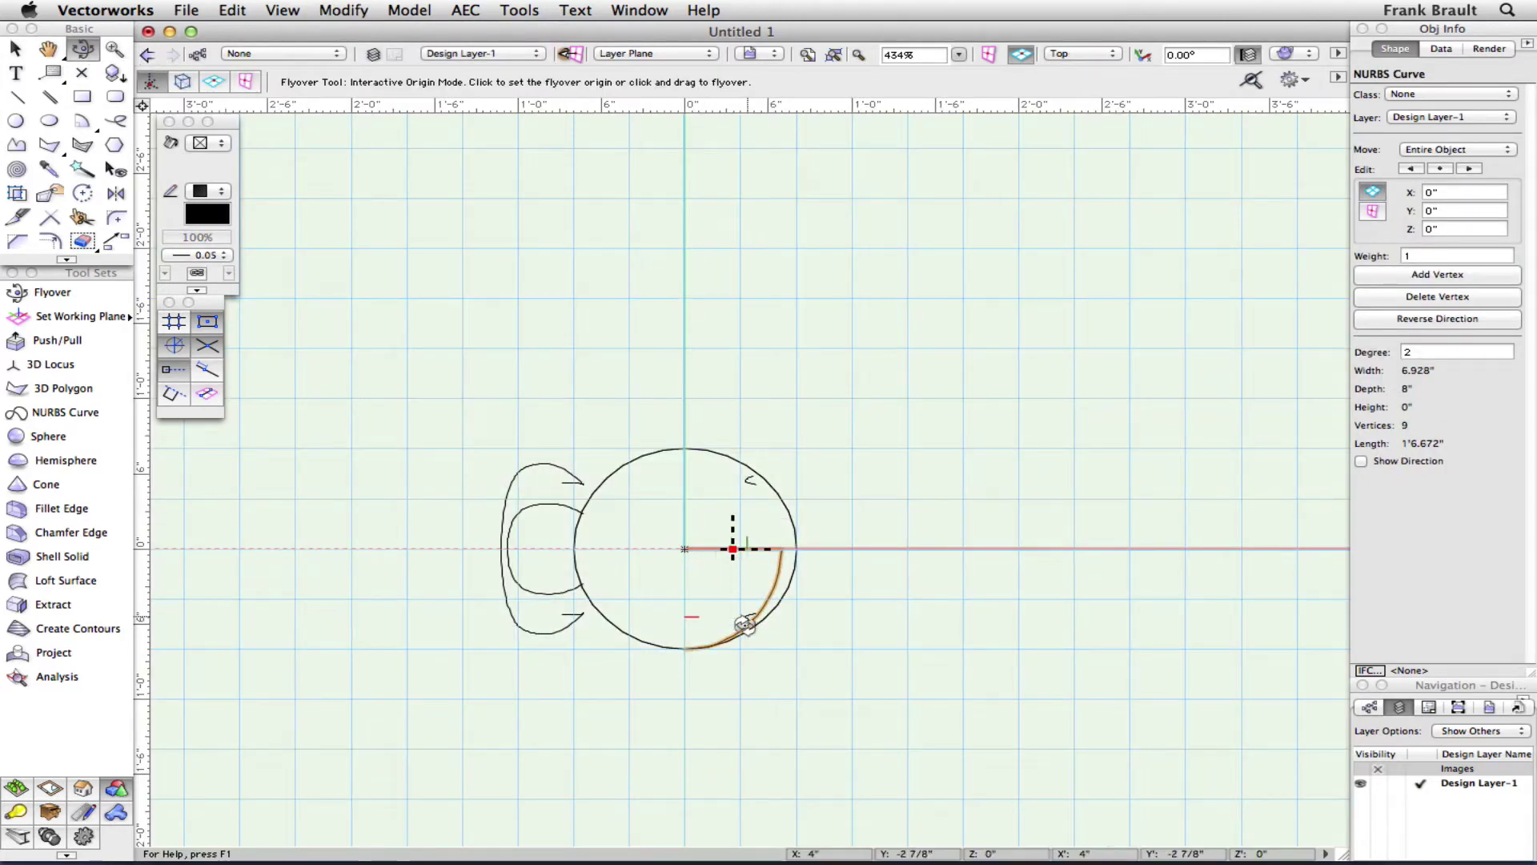
mouse_move(731, 539)
left_mouse_down()
mouse_move(706, 609)
mouse_move(681, 532)
mouse_move(701, 522)
mouse_move(655, 518)
left_mouse_up()
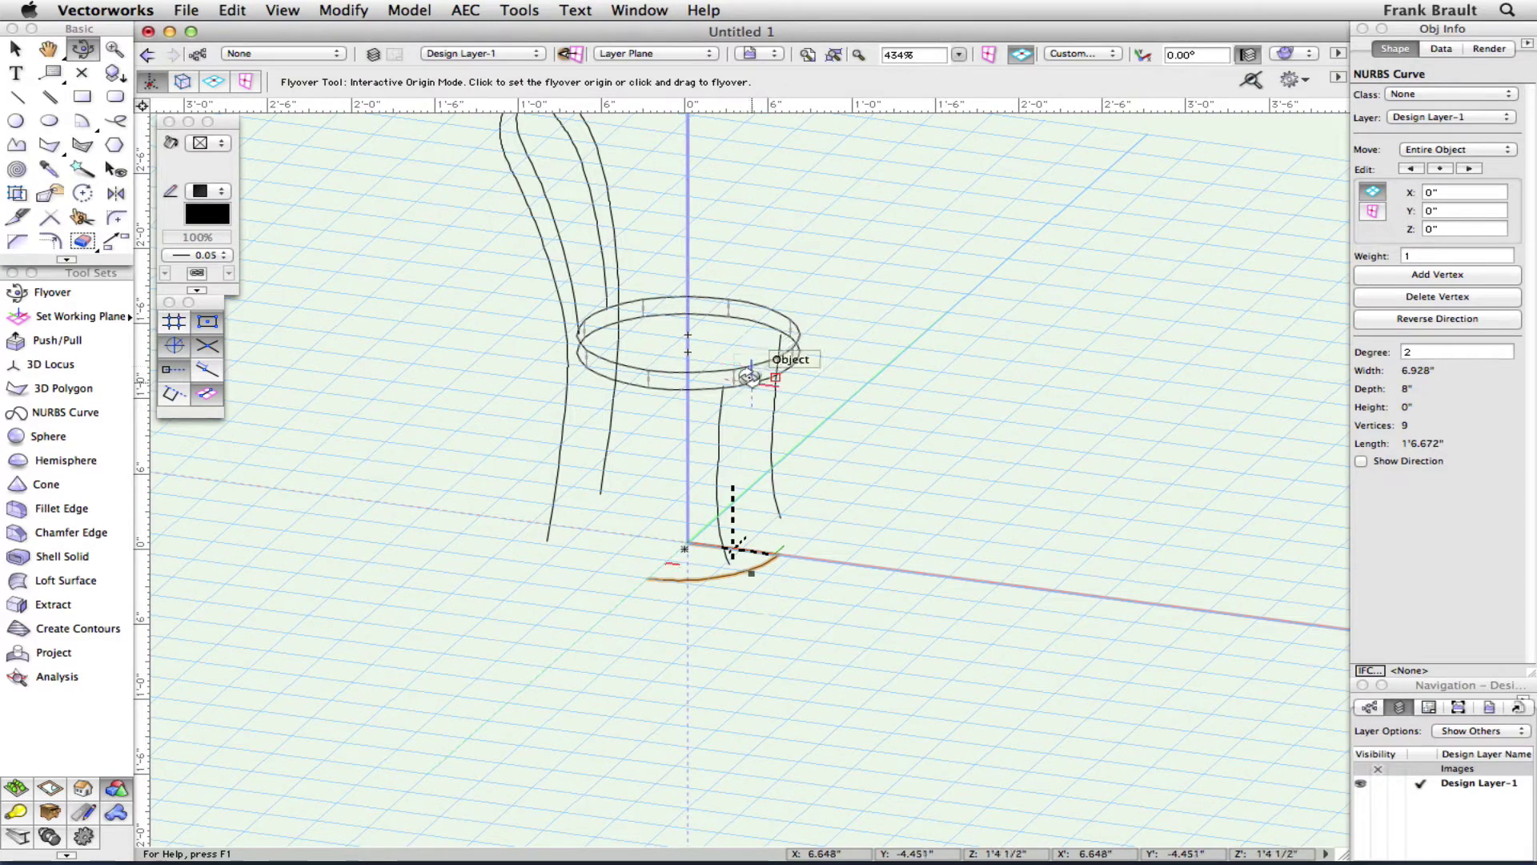
left_click(1438, 227)
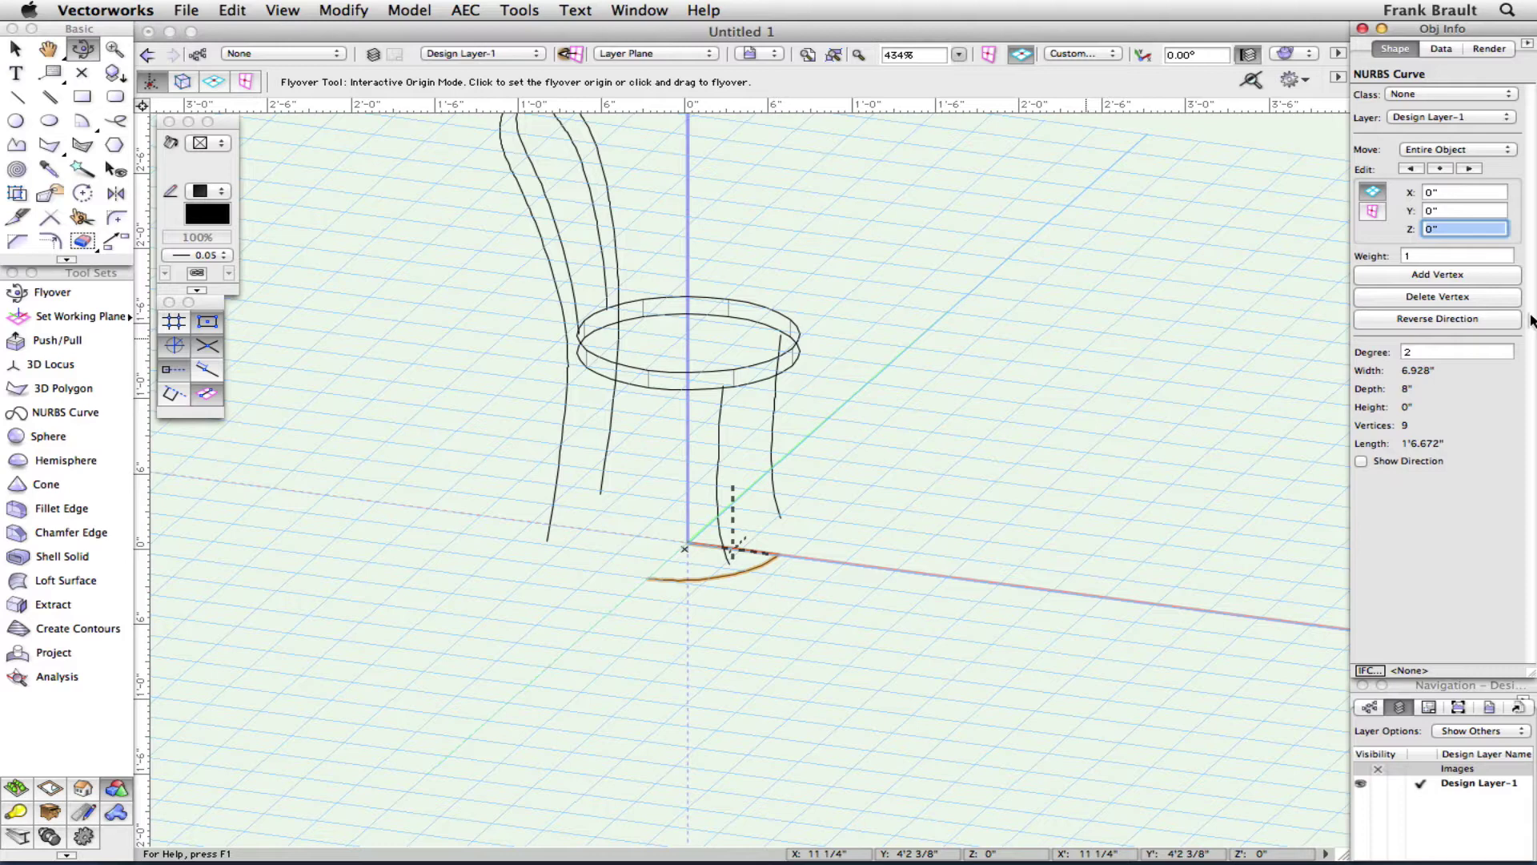
type("18-1.")
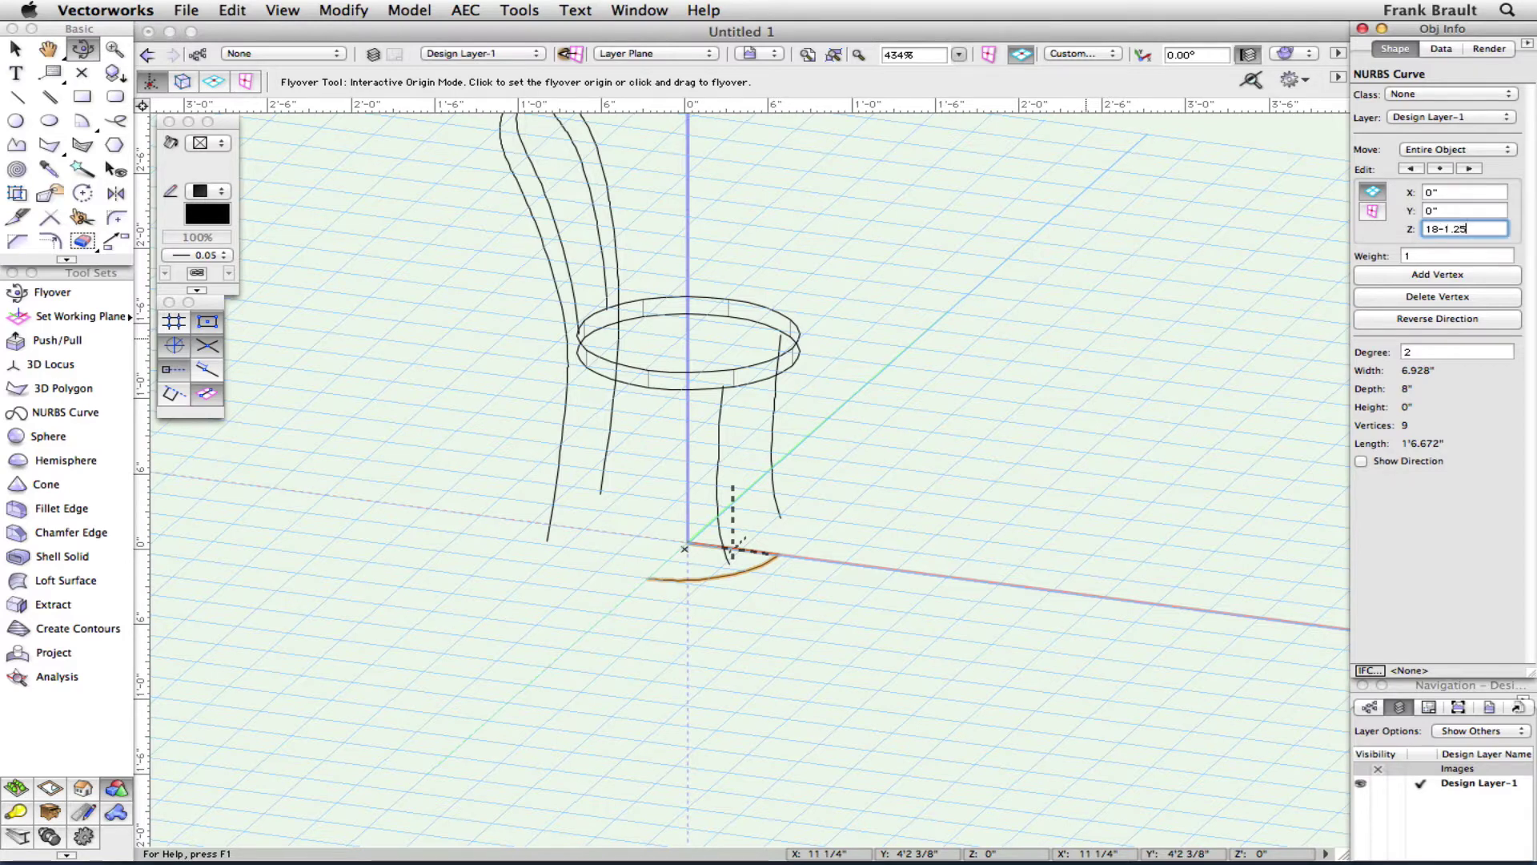
type("25")
key("Return")
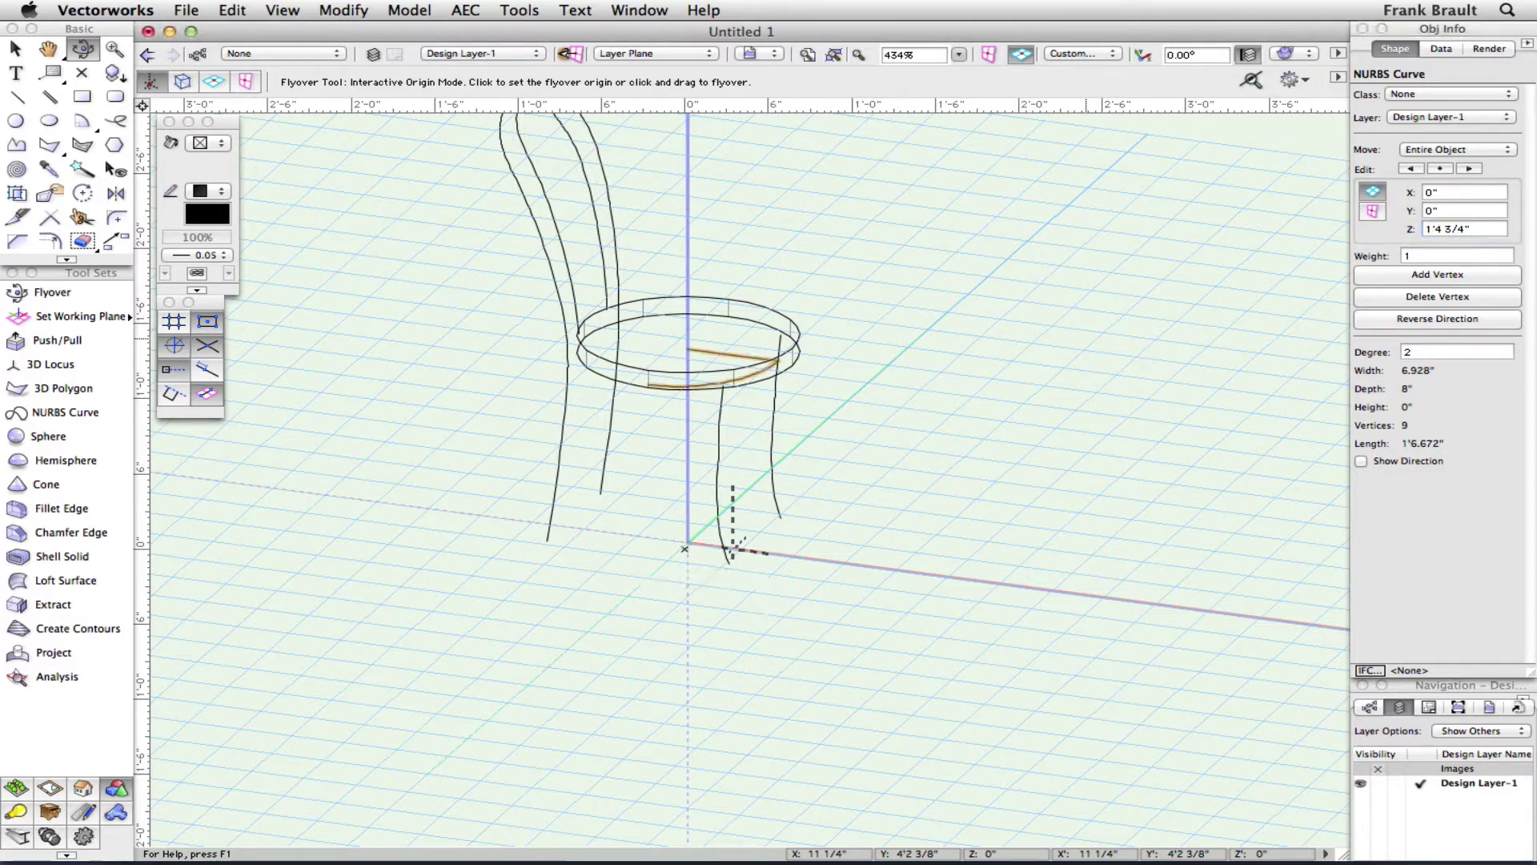
Reselect the NURBS curve under the seat and subtract 1.25 inches from its Z position.
left_click(15, 49)
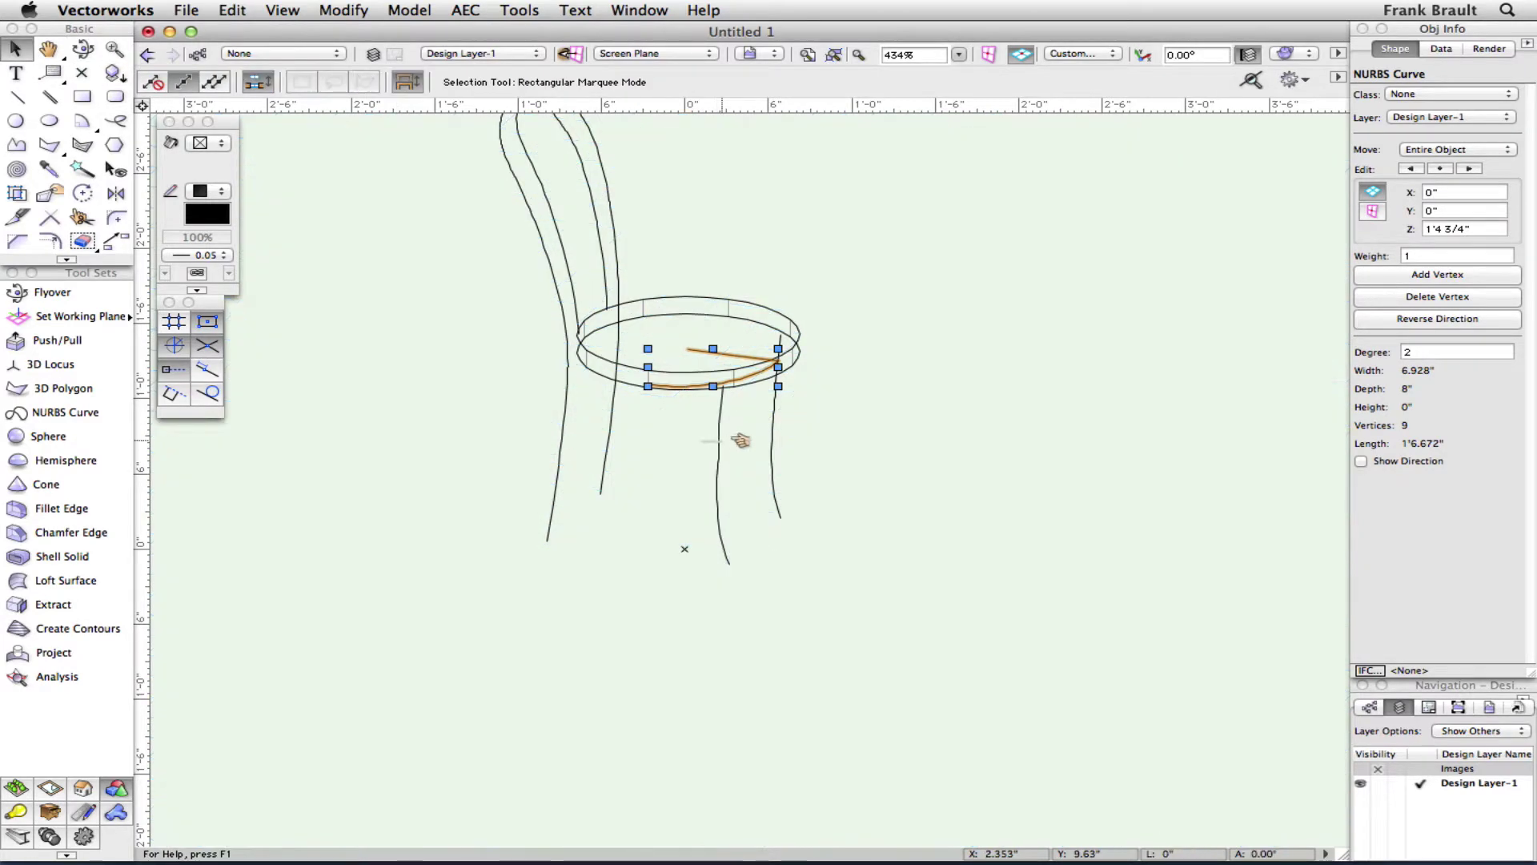
left_click(736, 423)
left_click(83, 49)
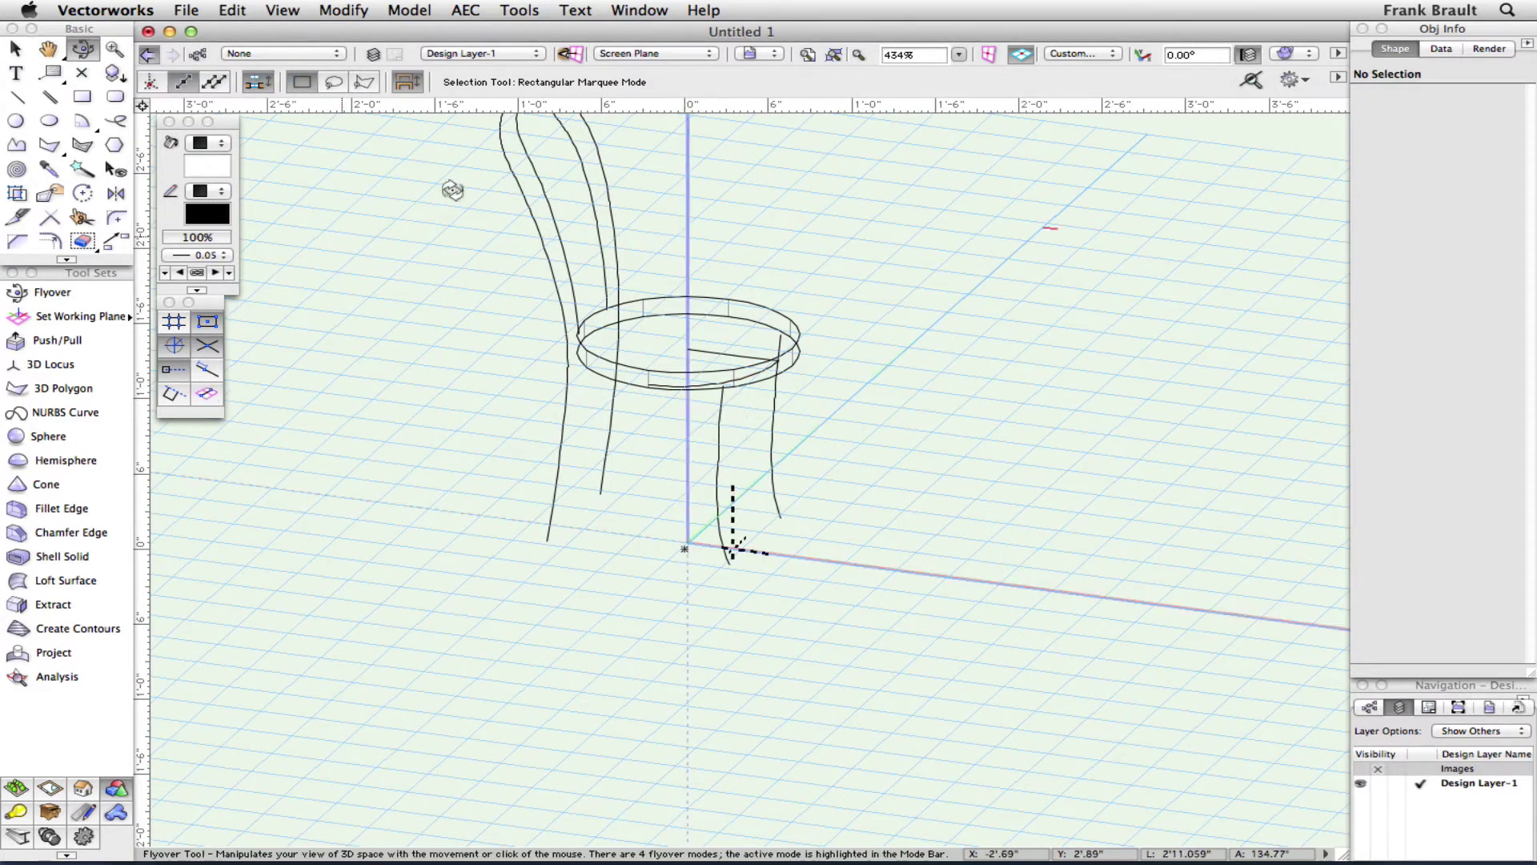
mouse_move(742, 430)
left_mouse_down()
mouse_move(762, 388)
mouse_move(789, 395)
mouse_move(748, 388)
mouse_move(721, 413)
left_mouse_up()
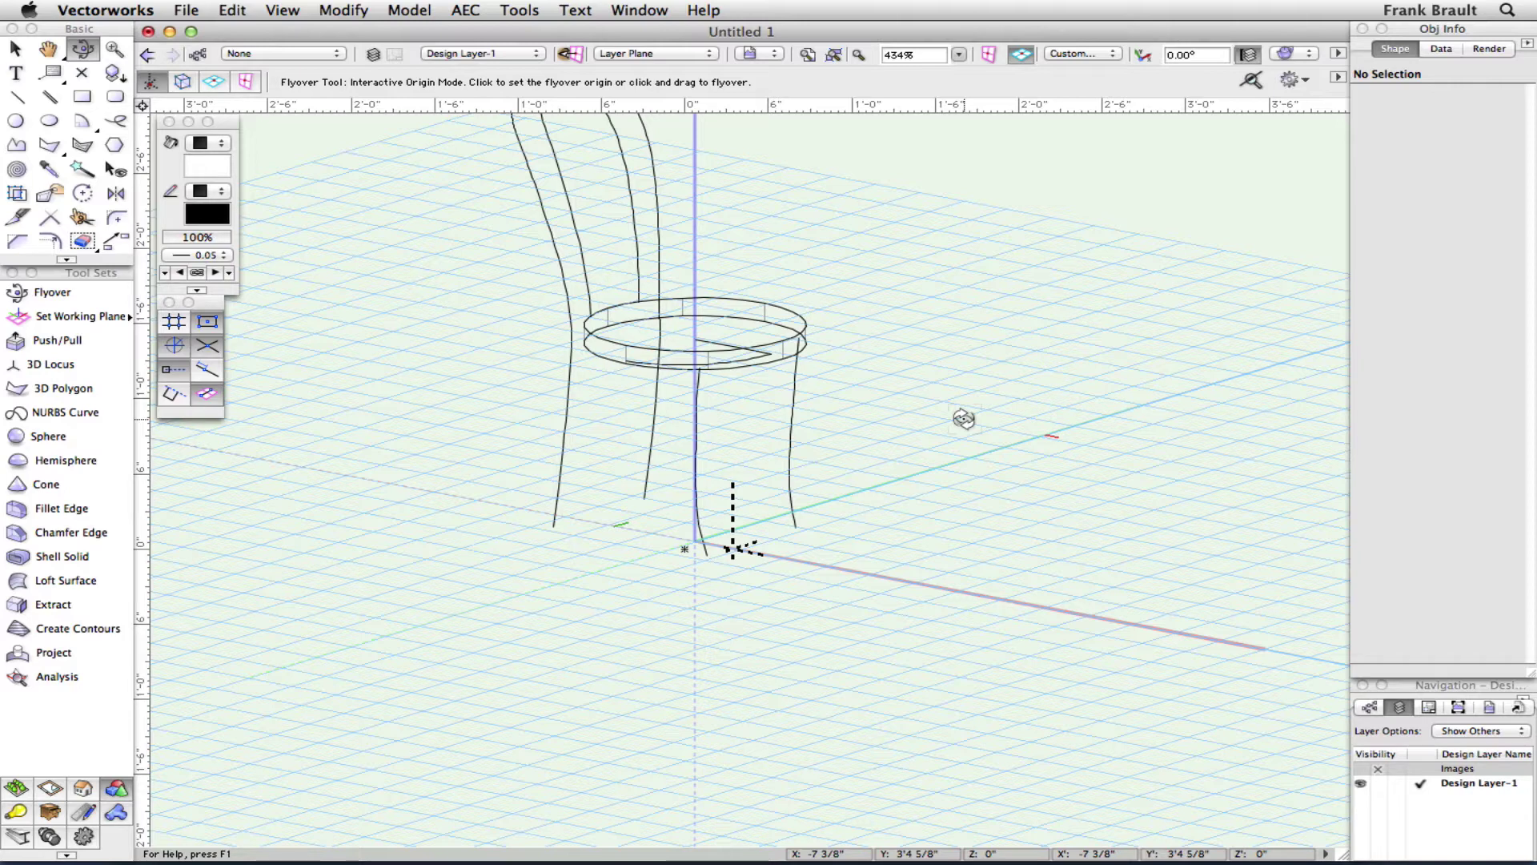
left_click(14, 48)
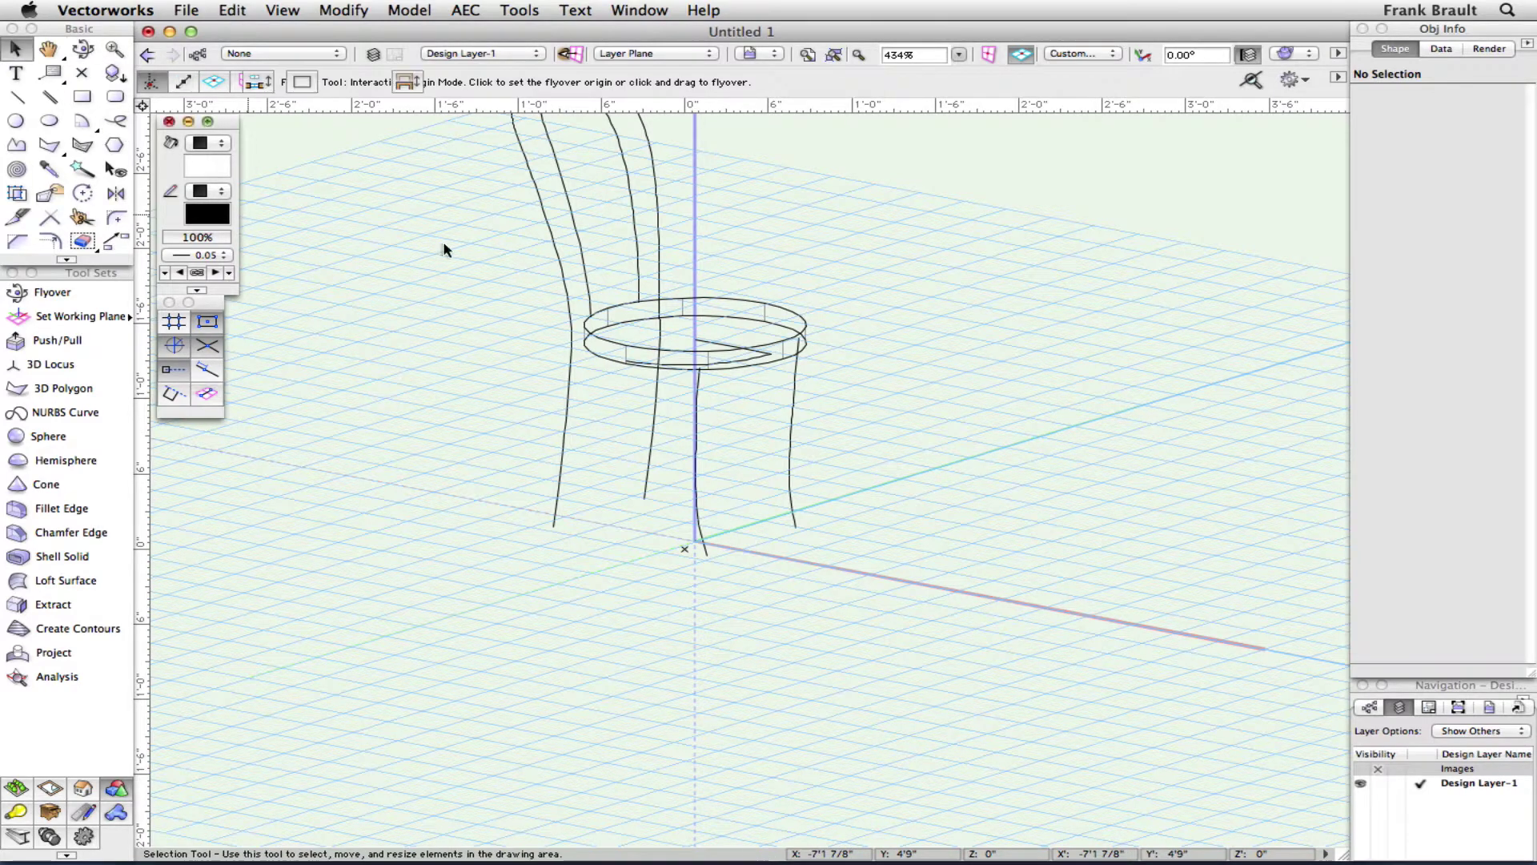
left_click(710, 357)
left_click(733, 345)
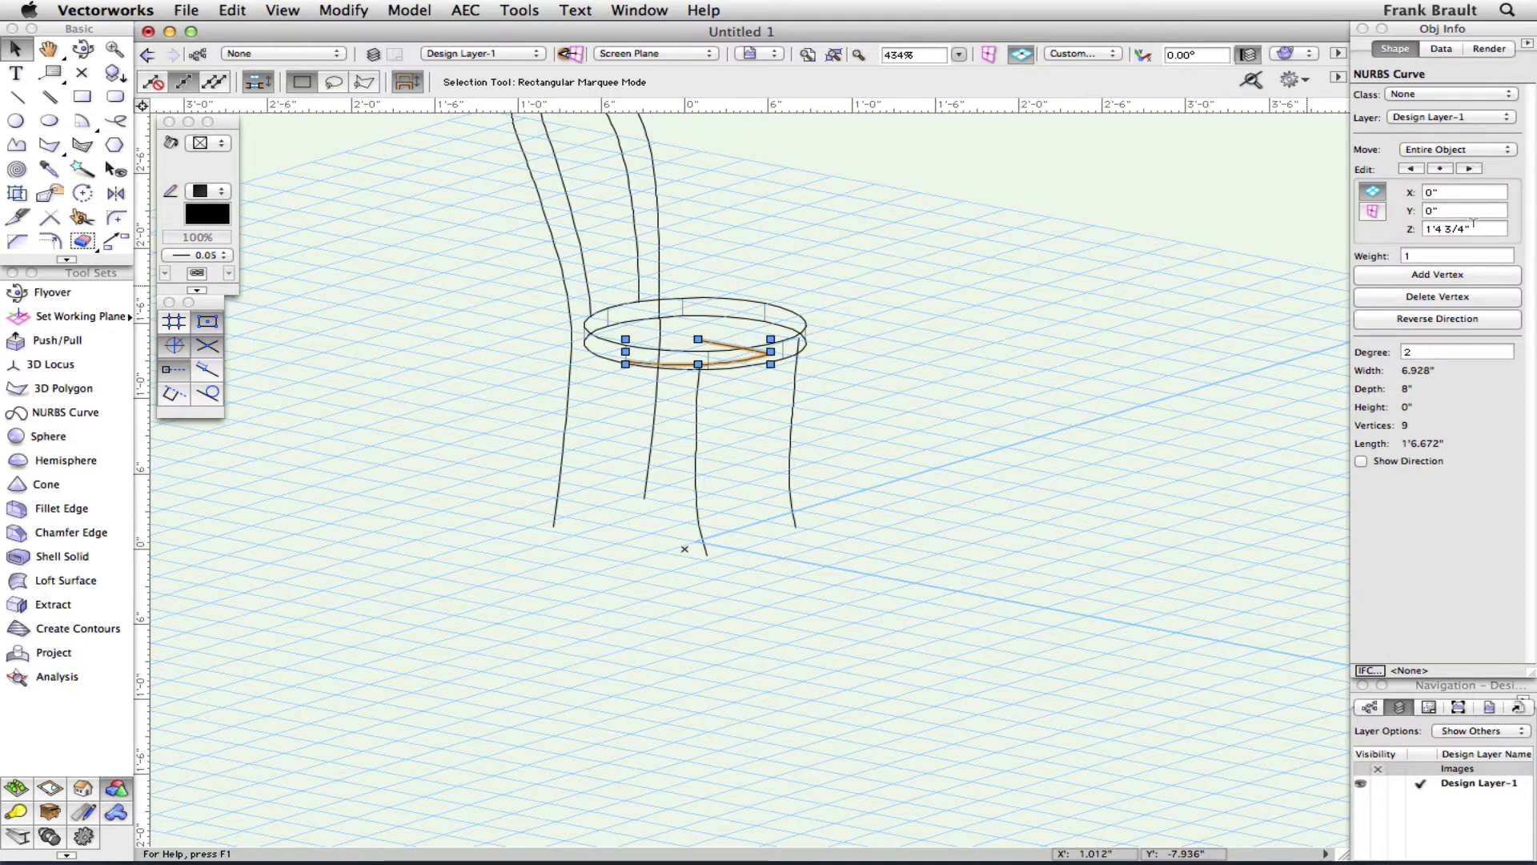
left_click(1473, 227)
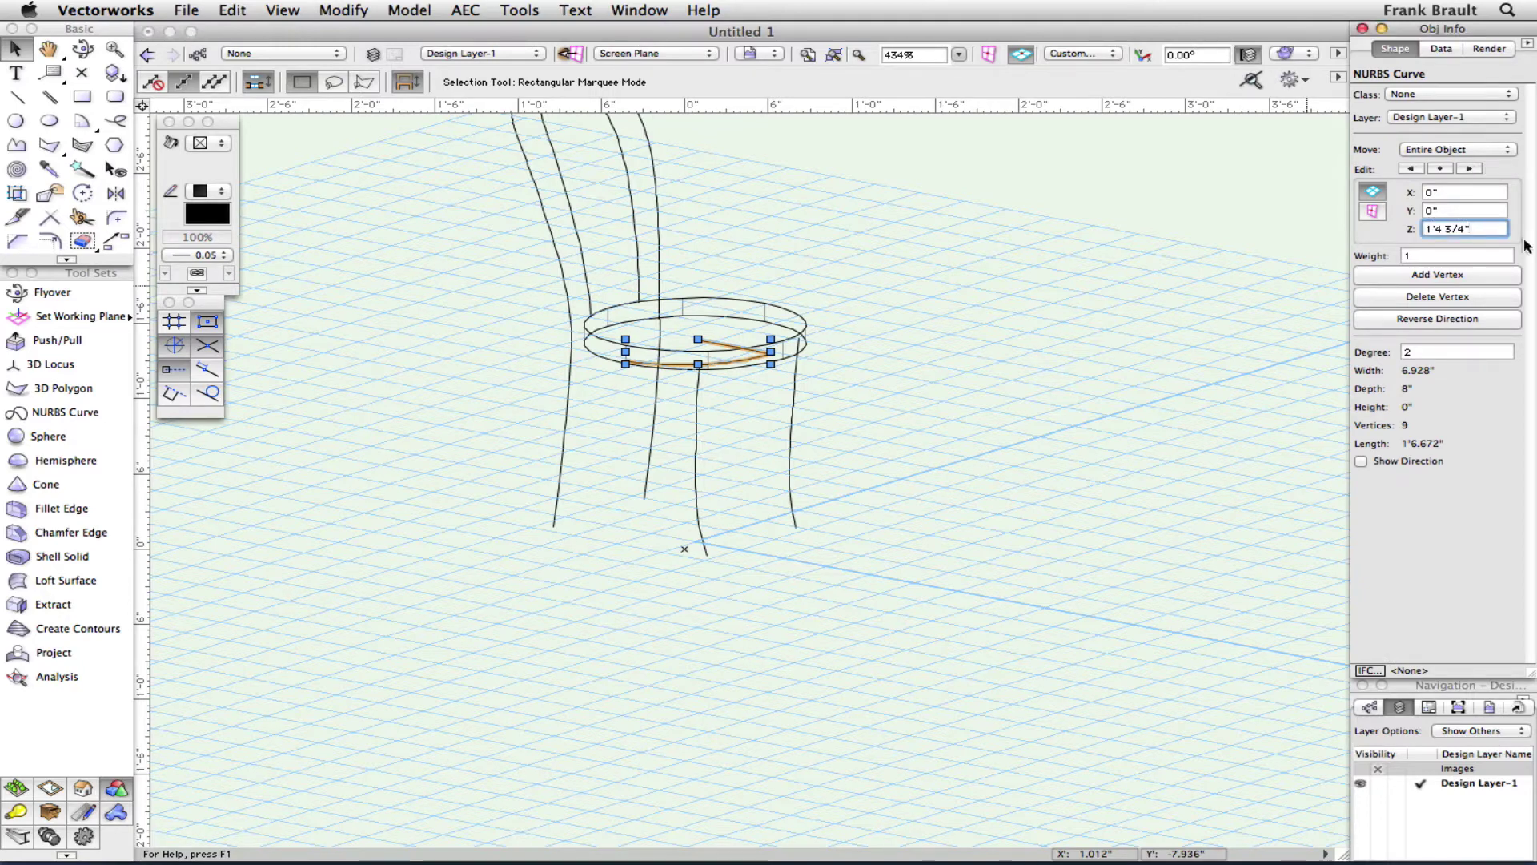
type("-1.25")
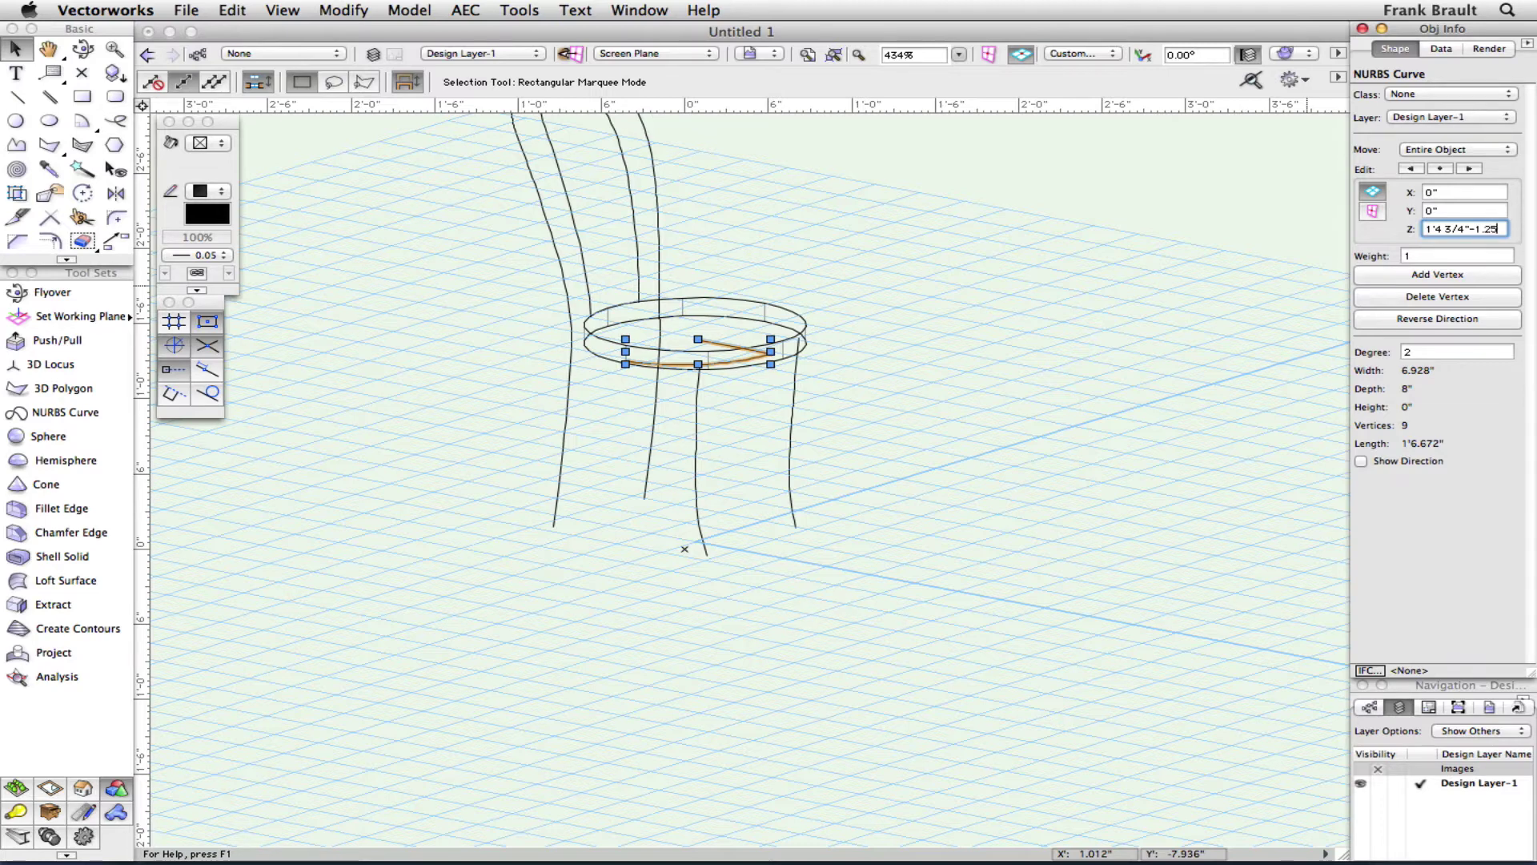
key("Return")
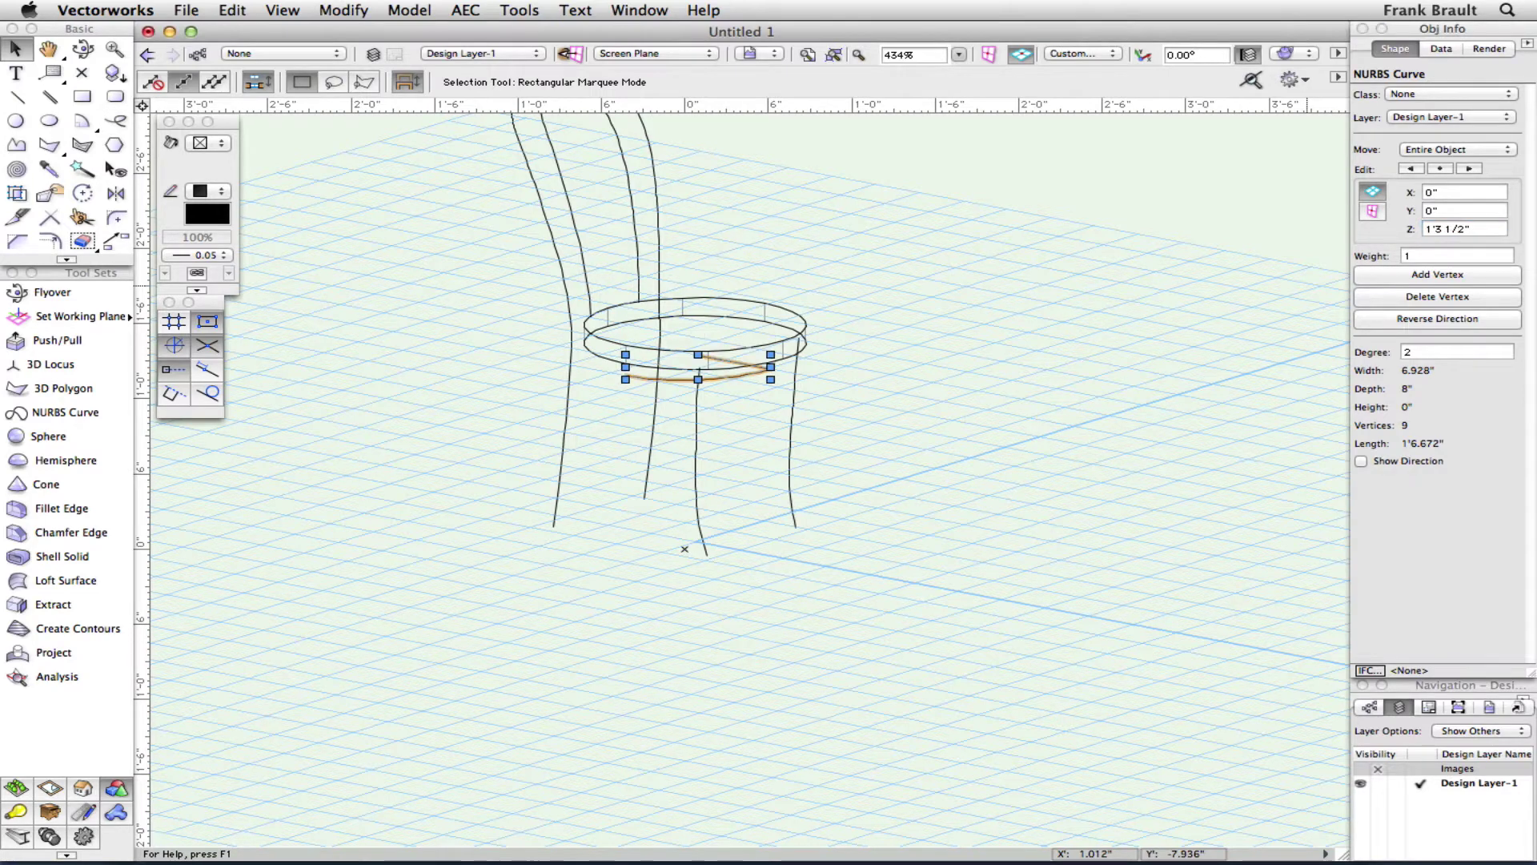
Reshape the NURBS curve with movement constrained to Z, lowering the arc vertex beside its corner until the curve is about 0.77 inch high.
left_click(83, 50)
left_click_drag(731, 542, 706, 440)
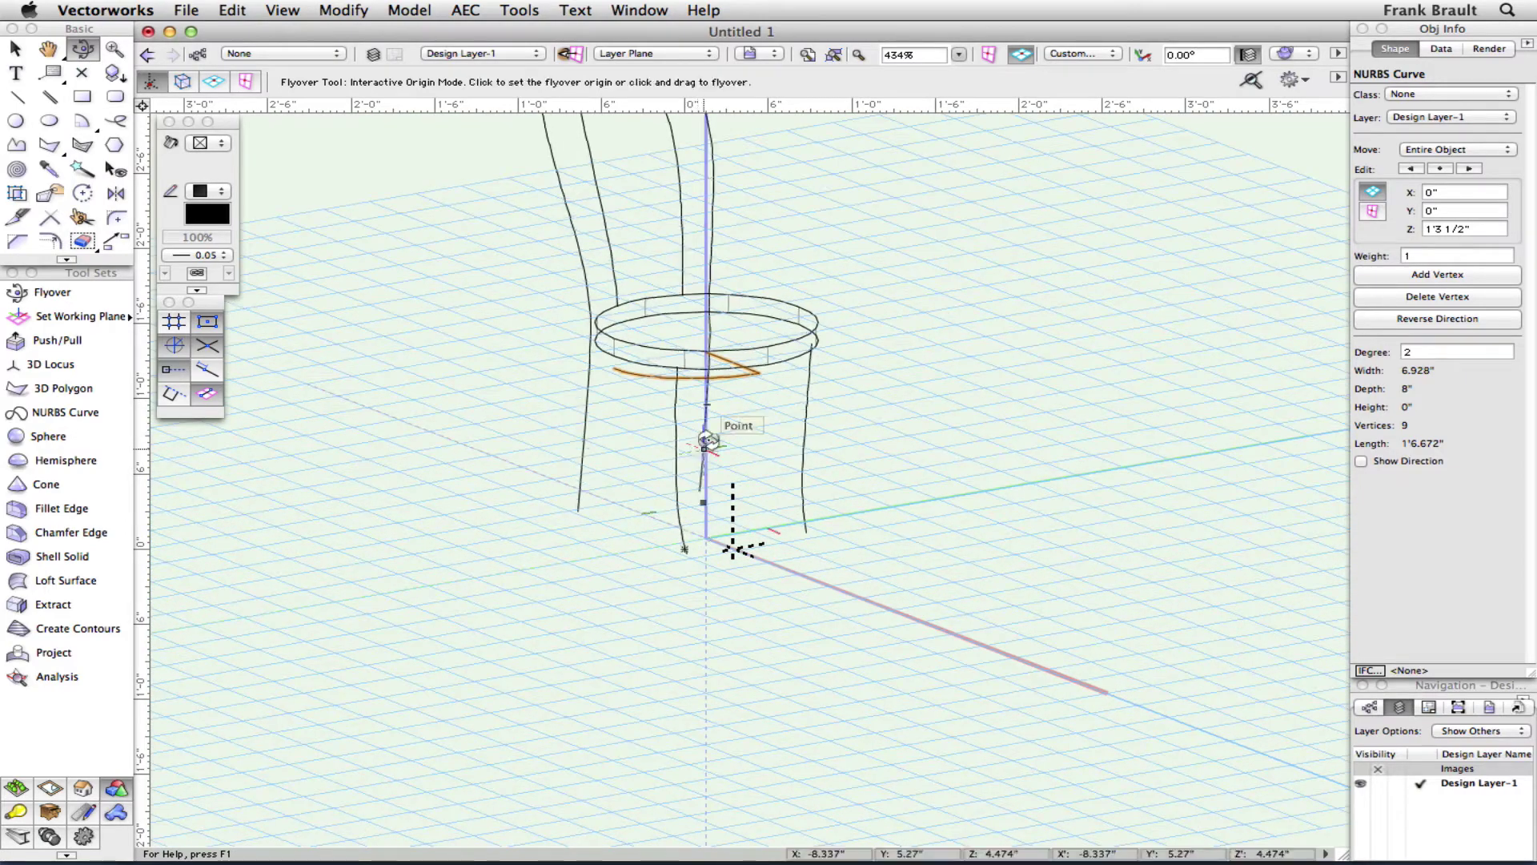
left_click(15, 49)
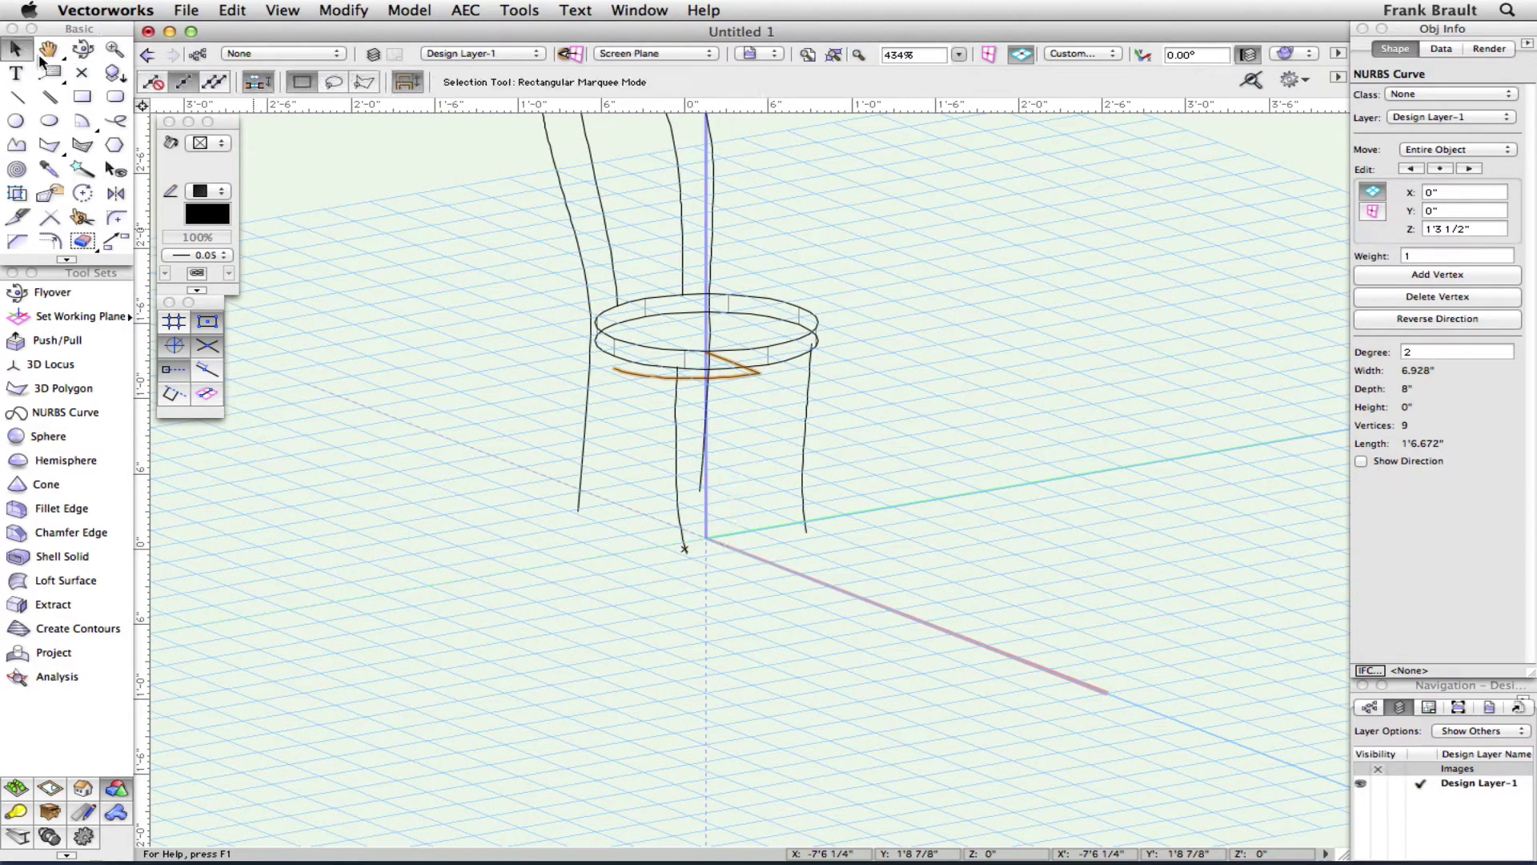
left_click(49, 193)
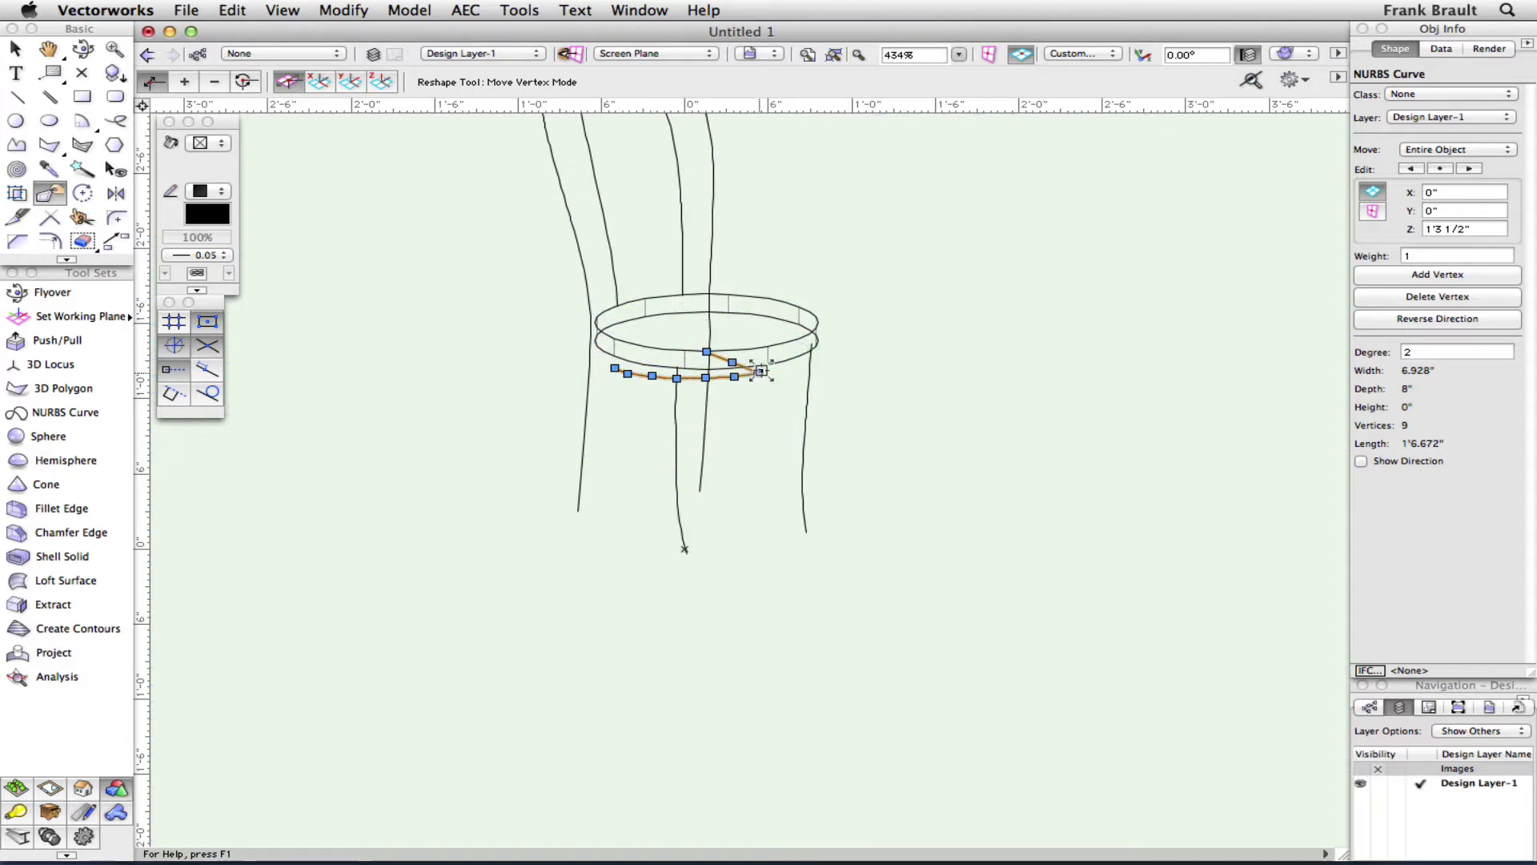
left_click_drag(761, 369, 758, 373)
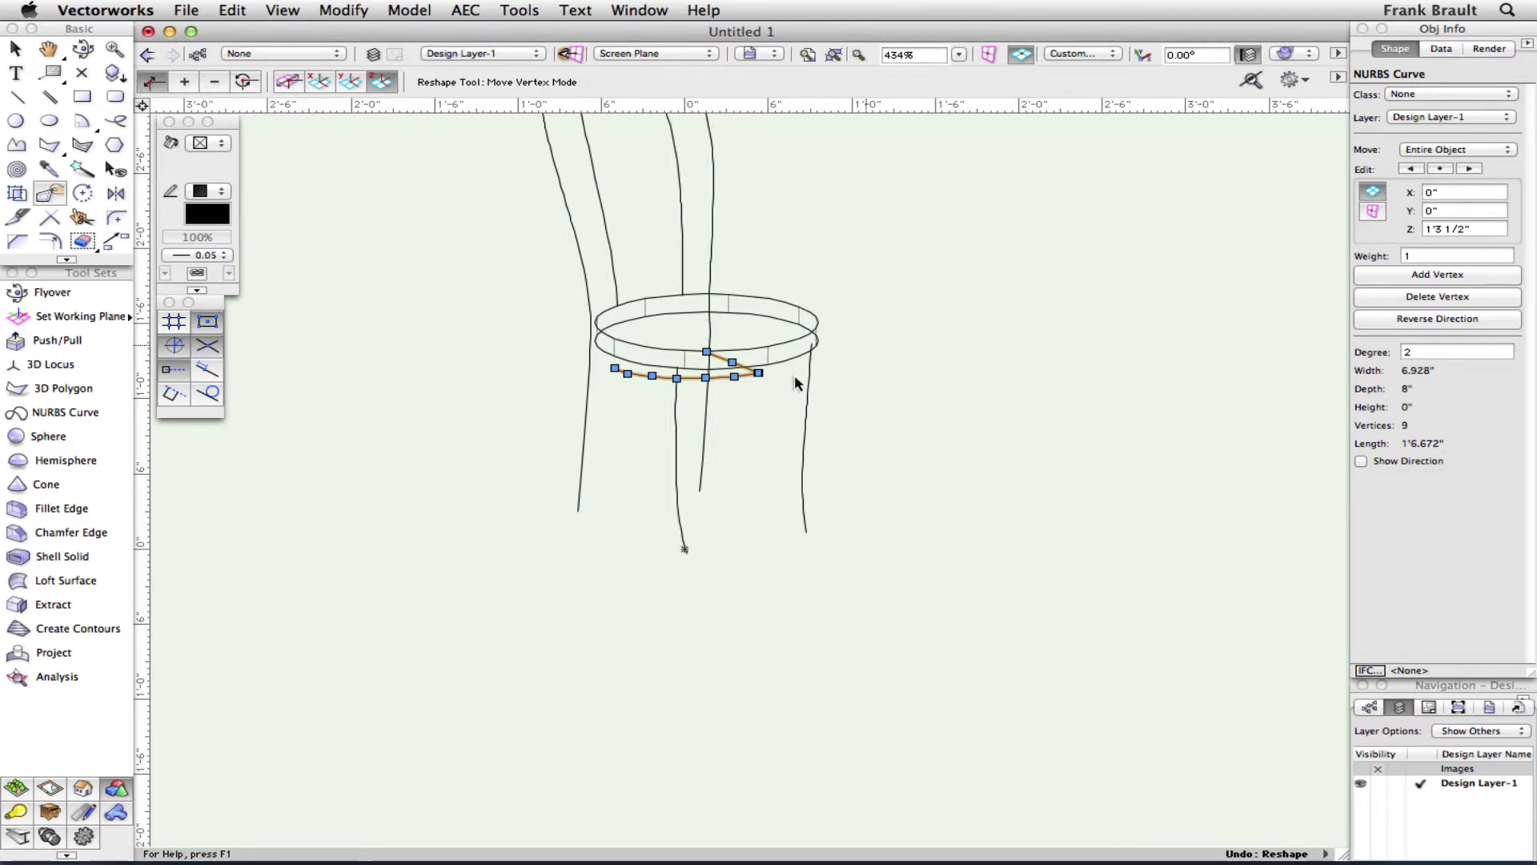
left_click(734, 375)
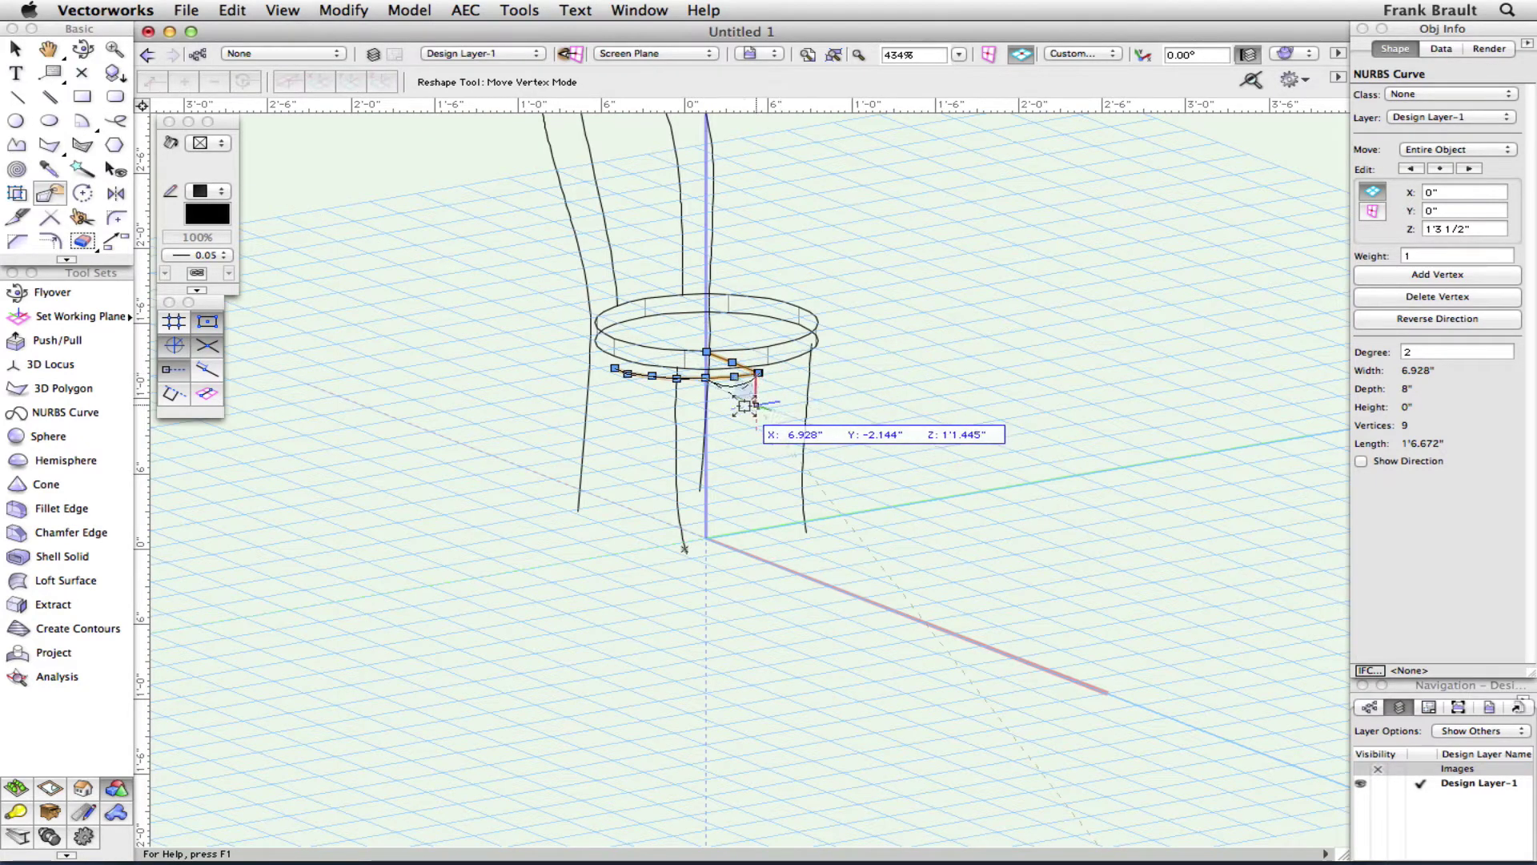
left_click(744, 397)
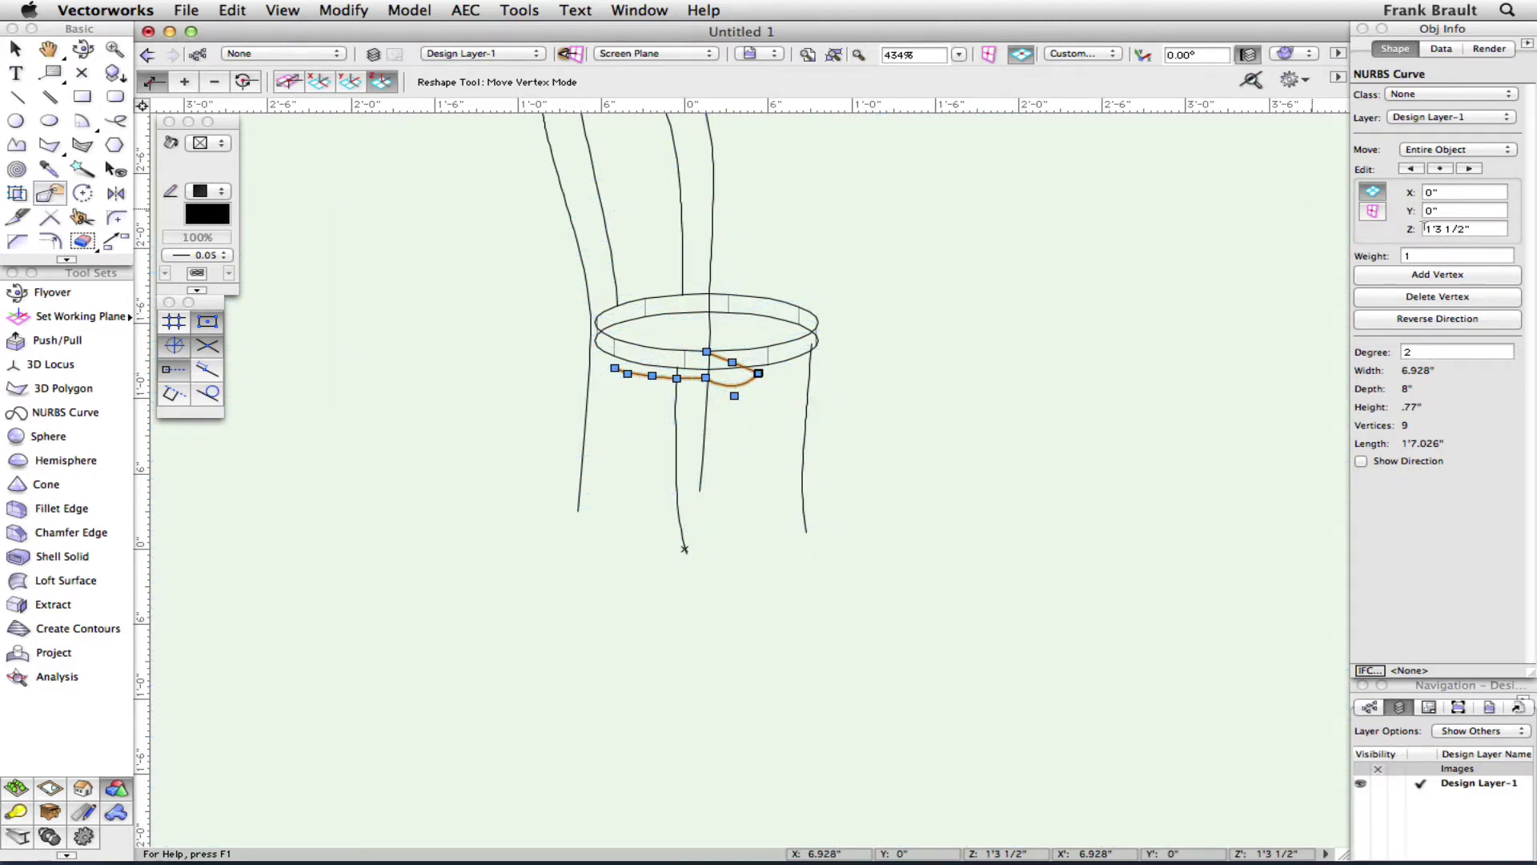
Lower the NURBS curve's corner vertex at X 6.928 inches, Y 0, along Z to about 1'2.167".
left_click(759, 373)
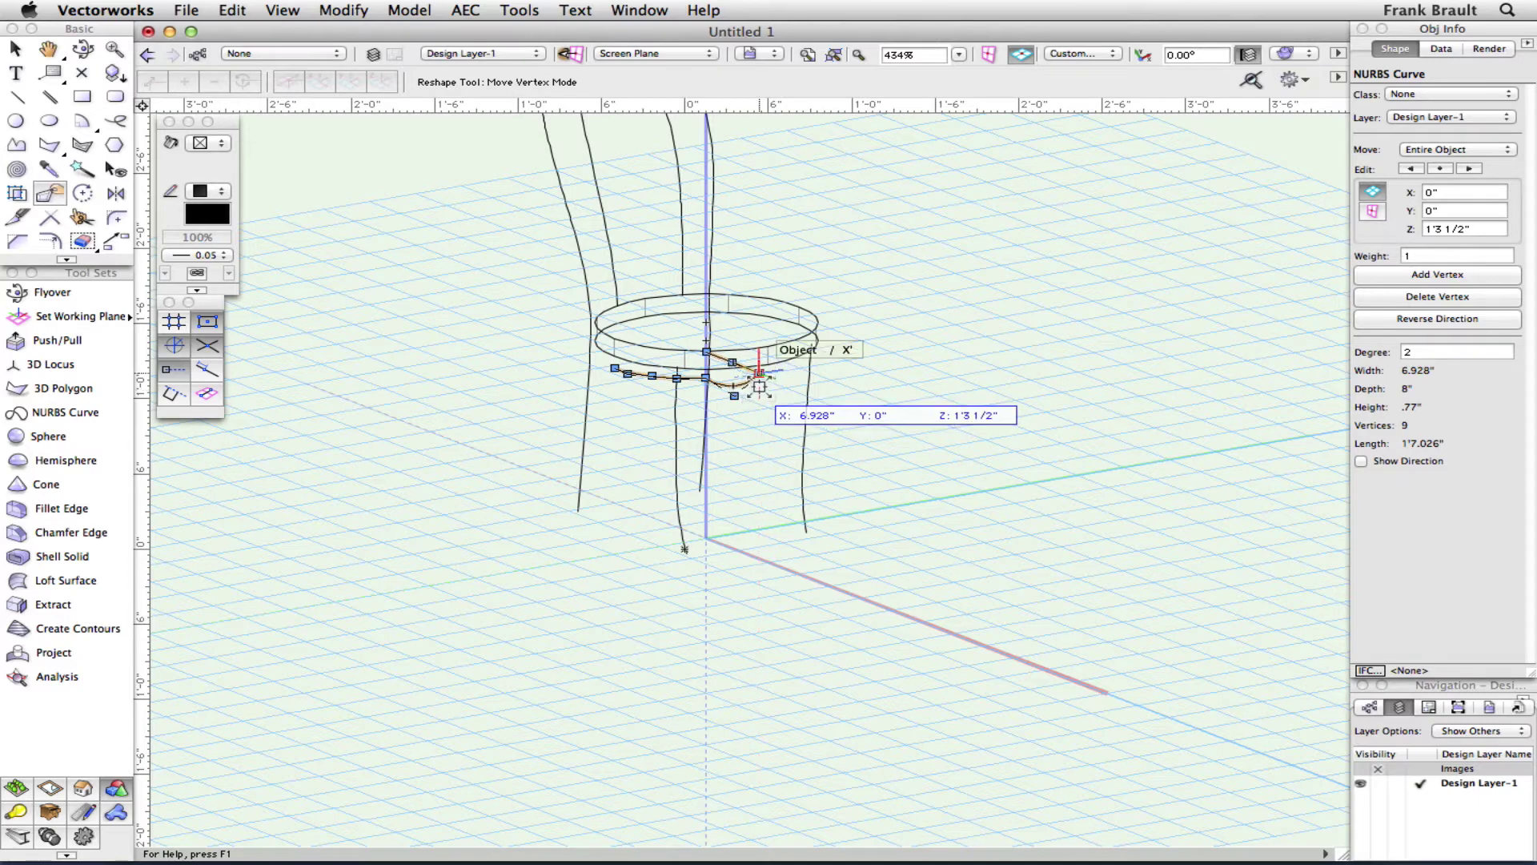
left_click(759, 389)
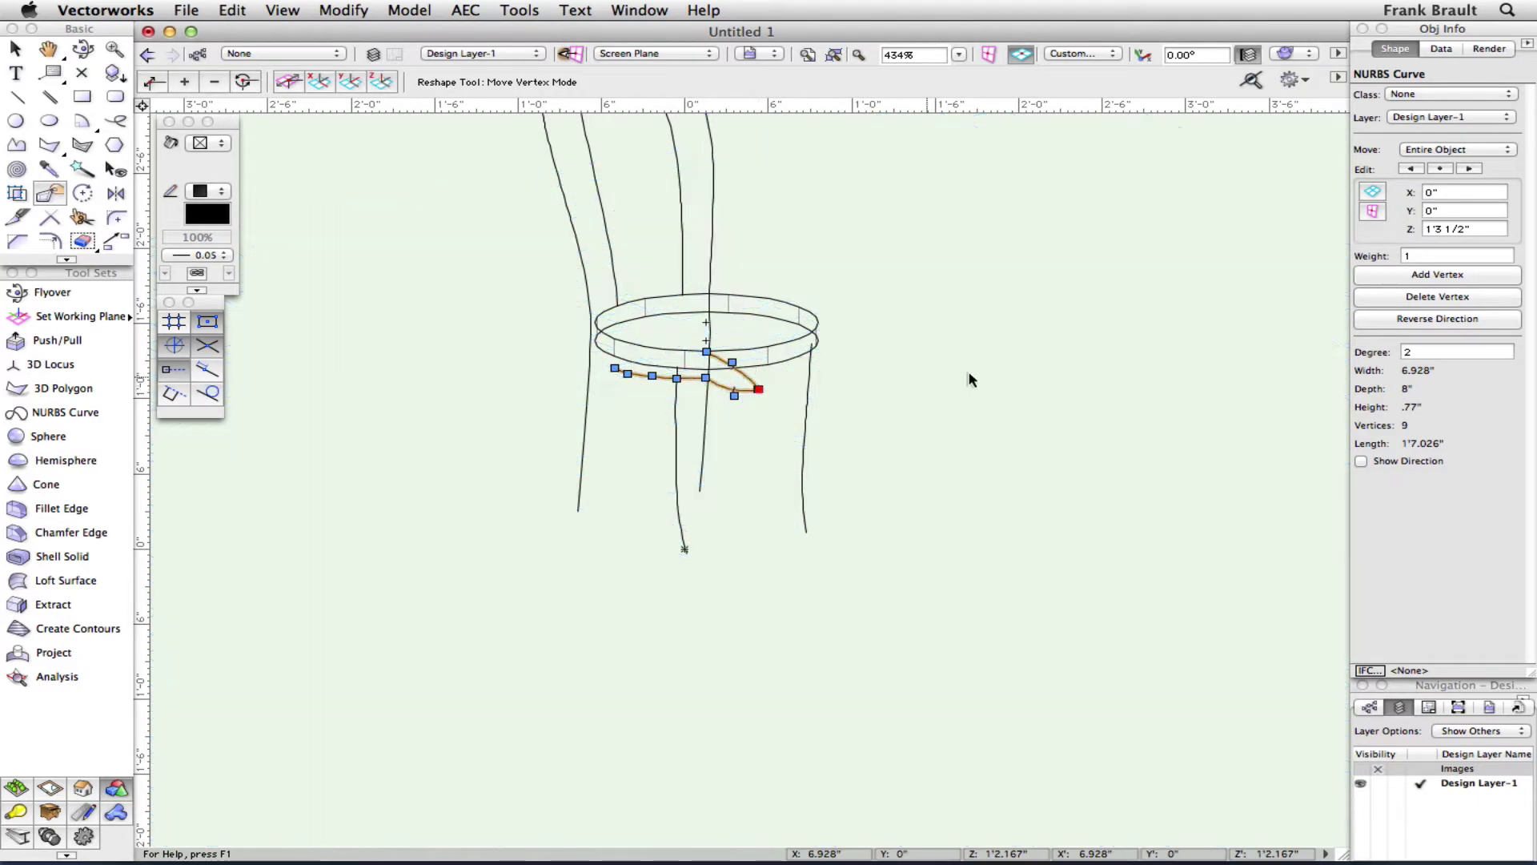
left_click(707, 377)
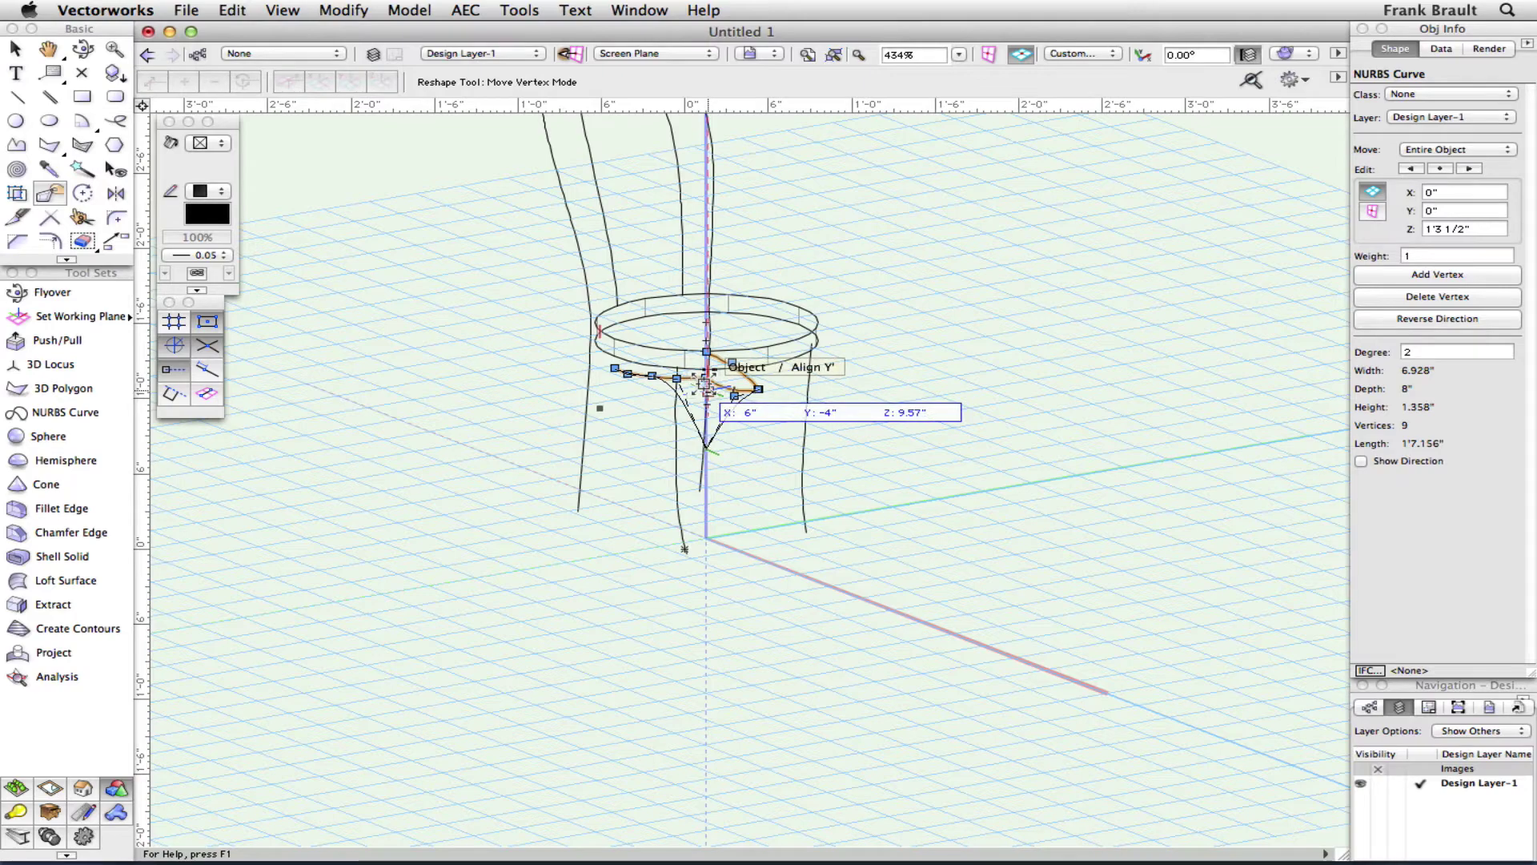
left_click(705, 384)
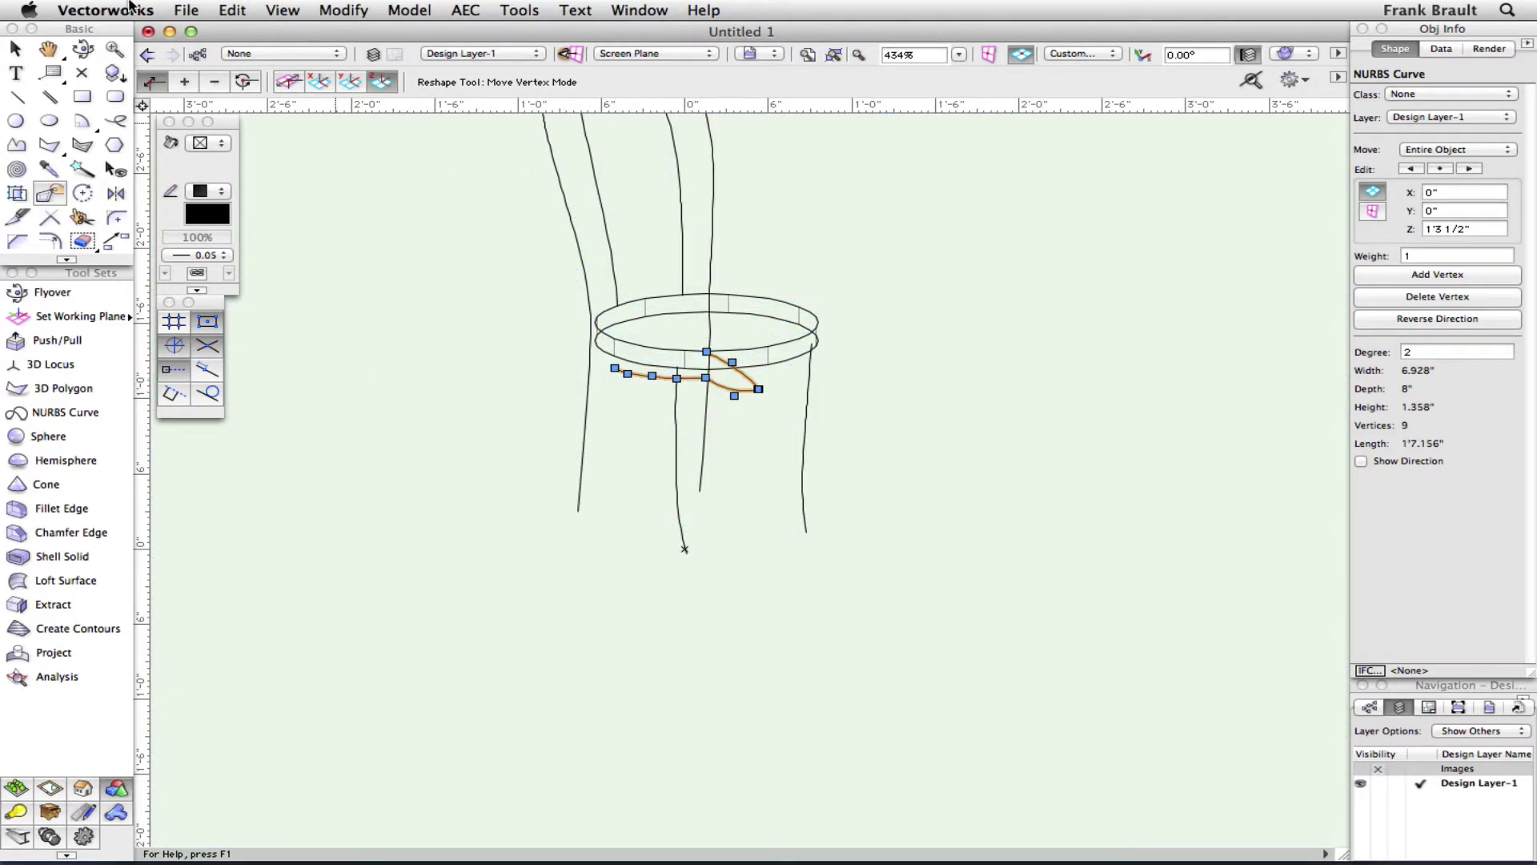
Apply the Reshape tool's Change Vertex mode to the arc vertices nearest the lowered corner of the NURBS curve.
left_click(83, 50)
left_click_drag(706, 380, 733, 383)
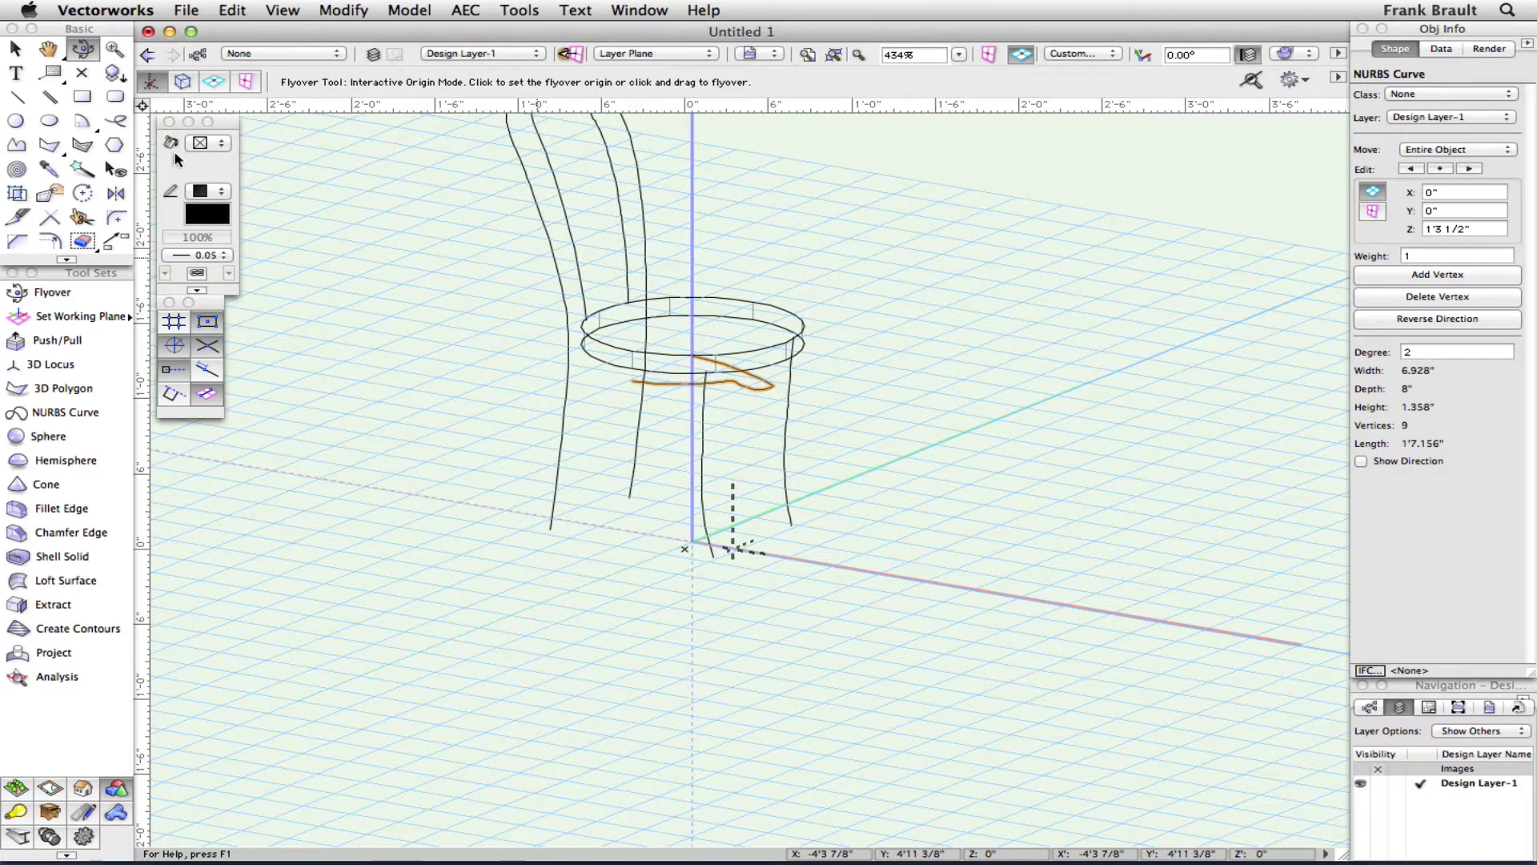
left_click(49, 193)
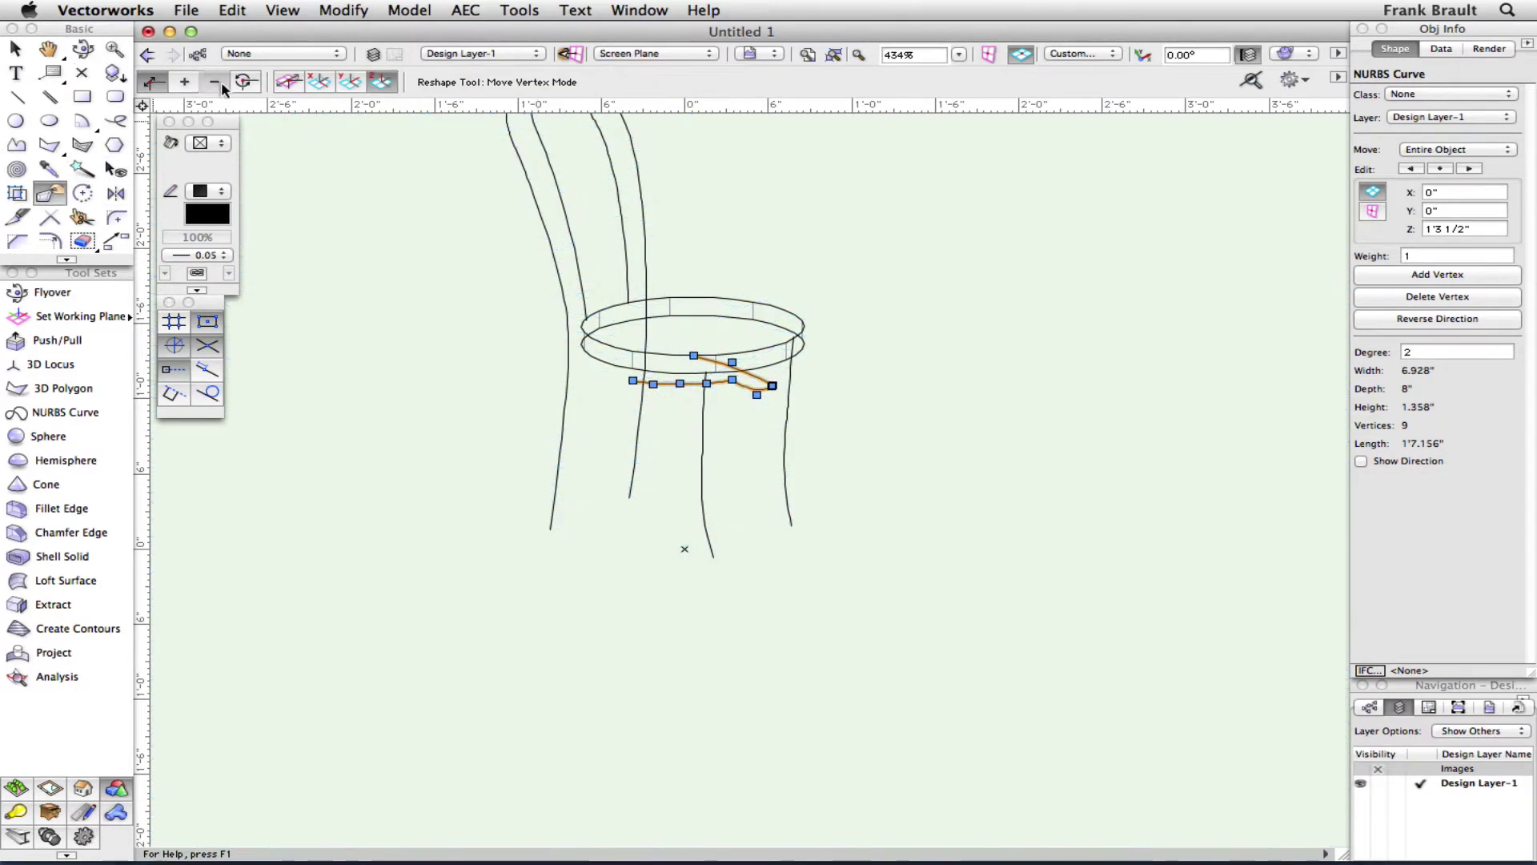
left_click(243, 81)
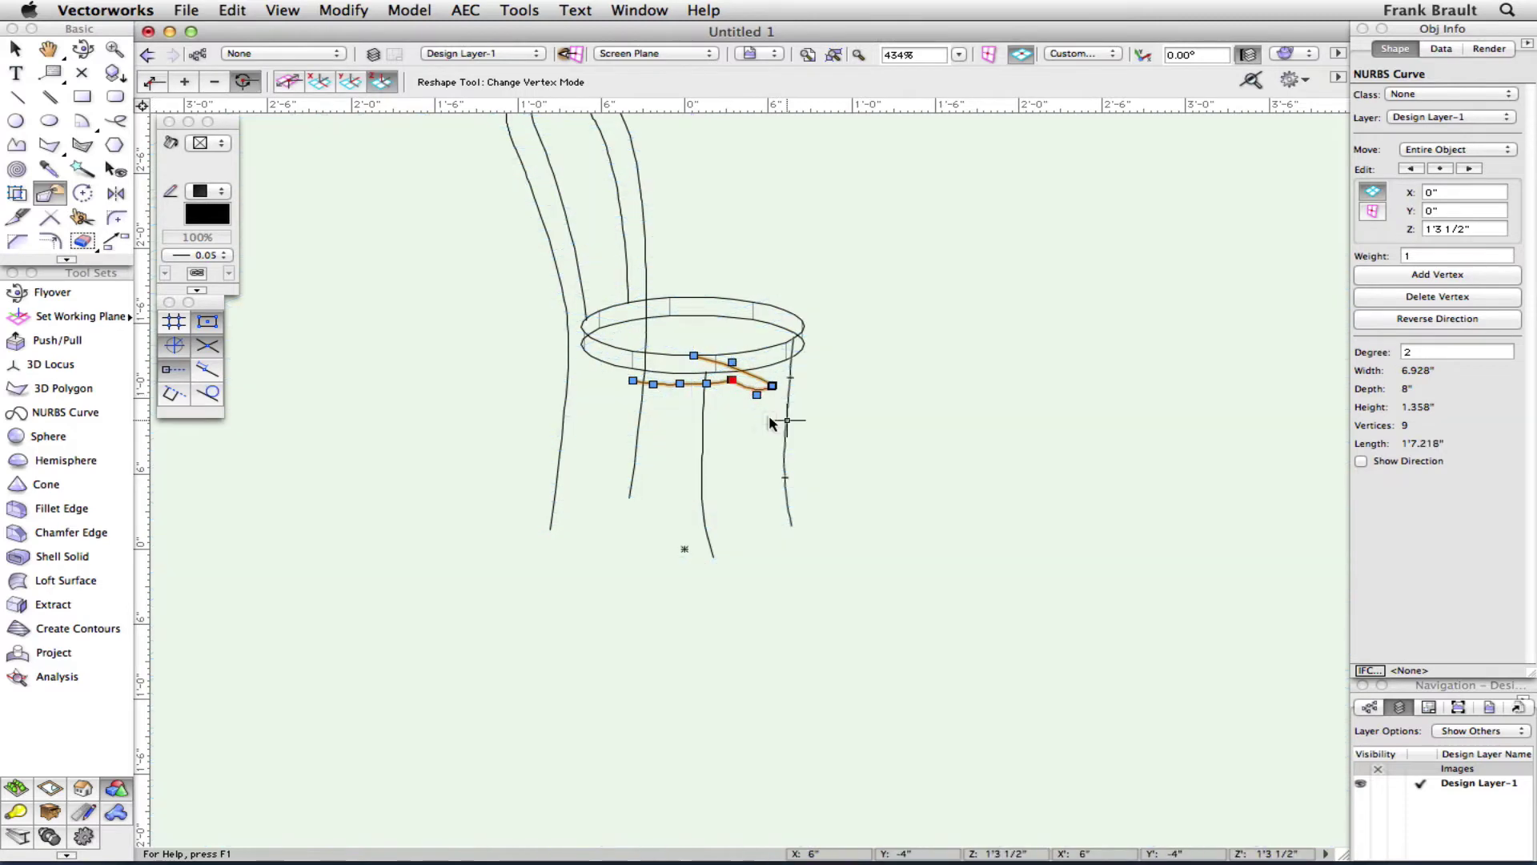
left_click(732, 379)
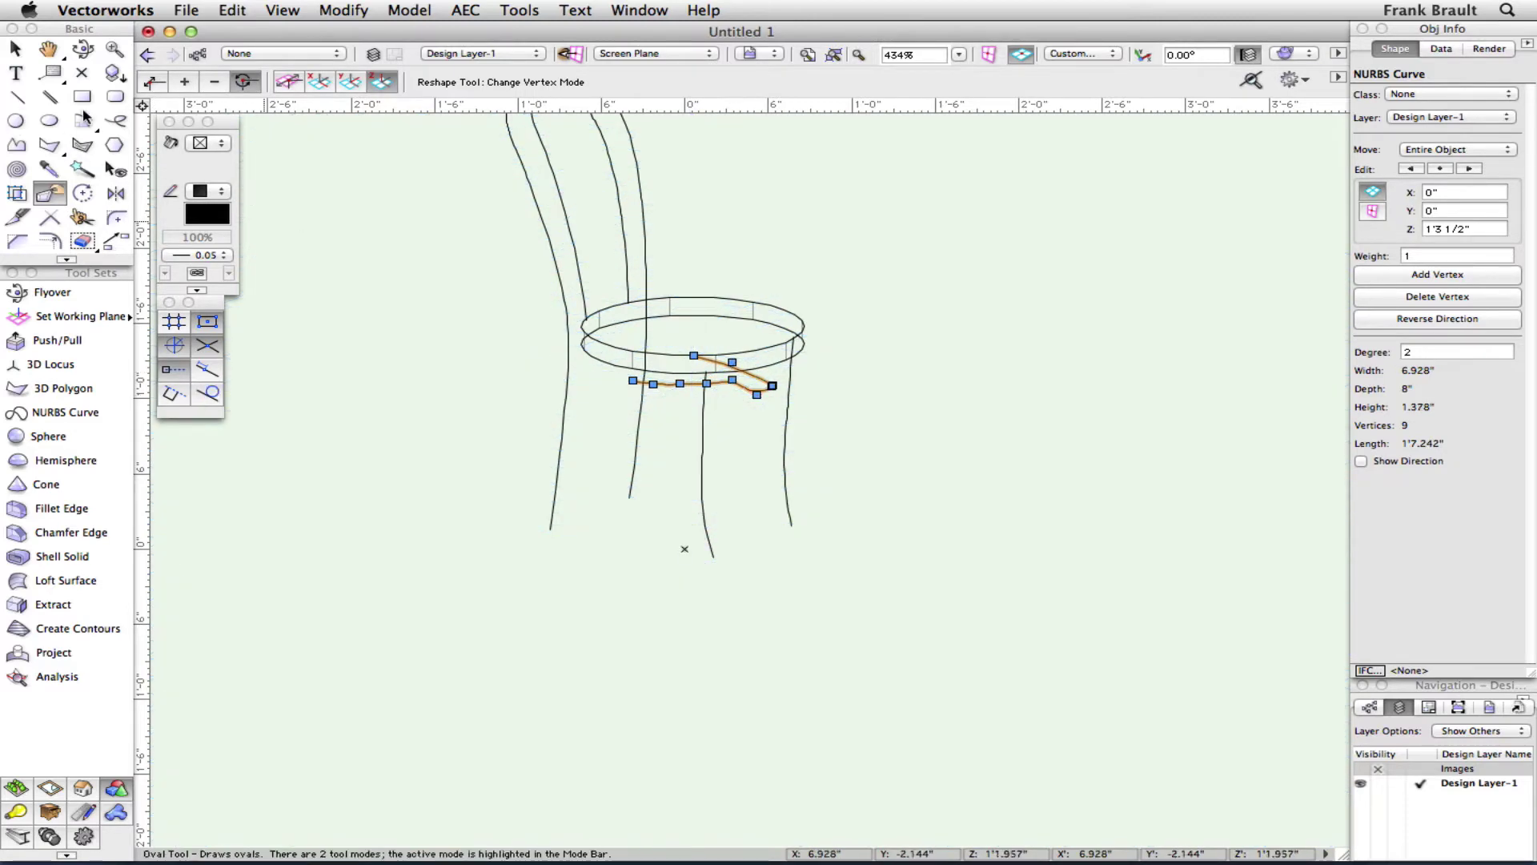
Lower the two arc vertices before the corner along Z until the curve is about 1.442 inches high.
left_click(153, 82)
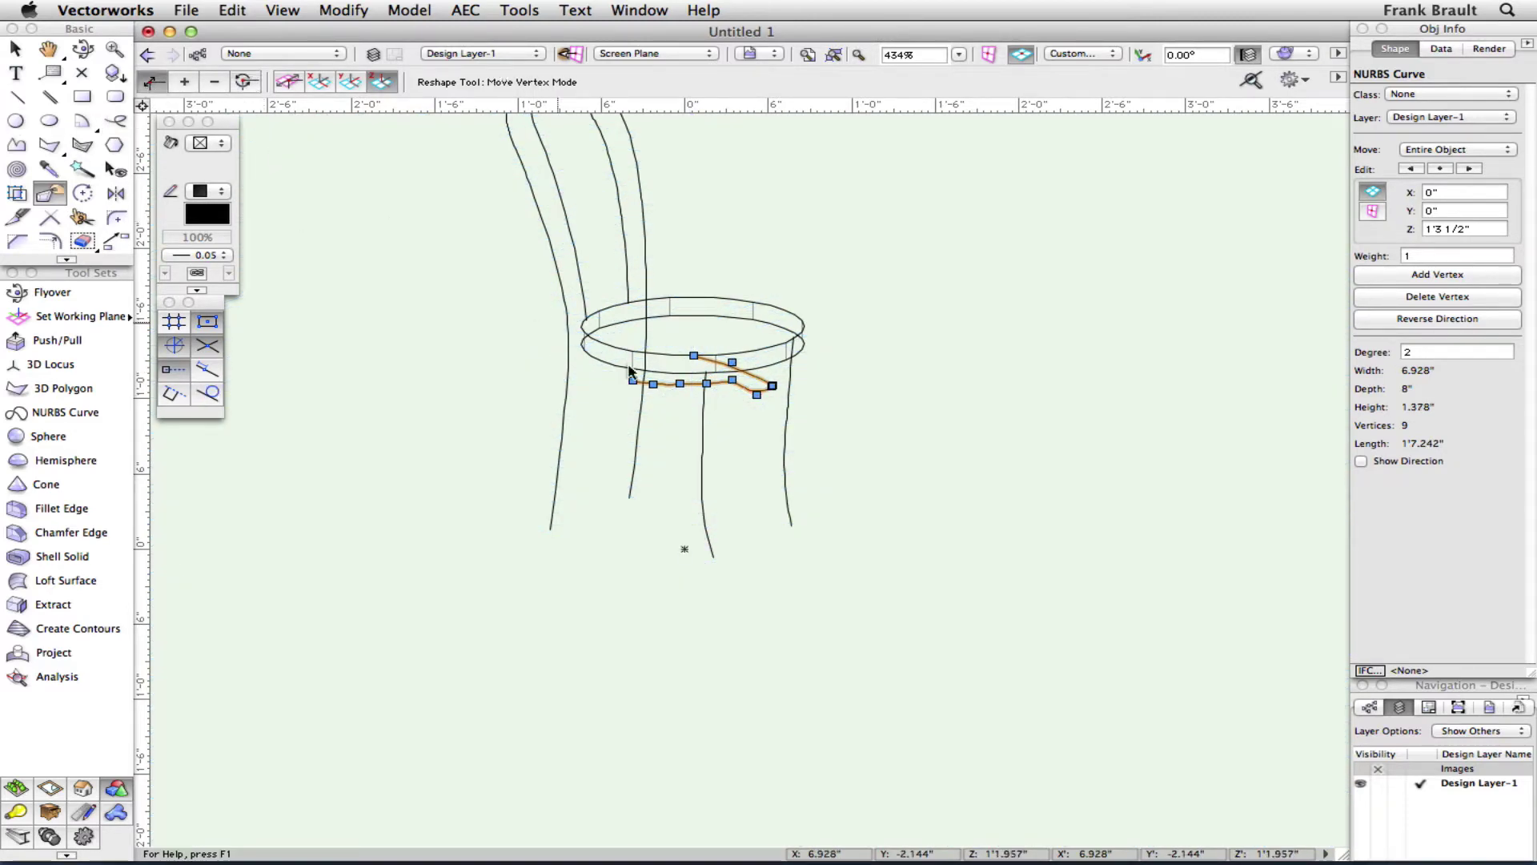
left_click_drag(709, 384, 731, 439)
left_click(734, 388)
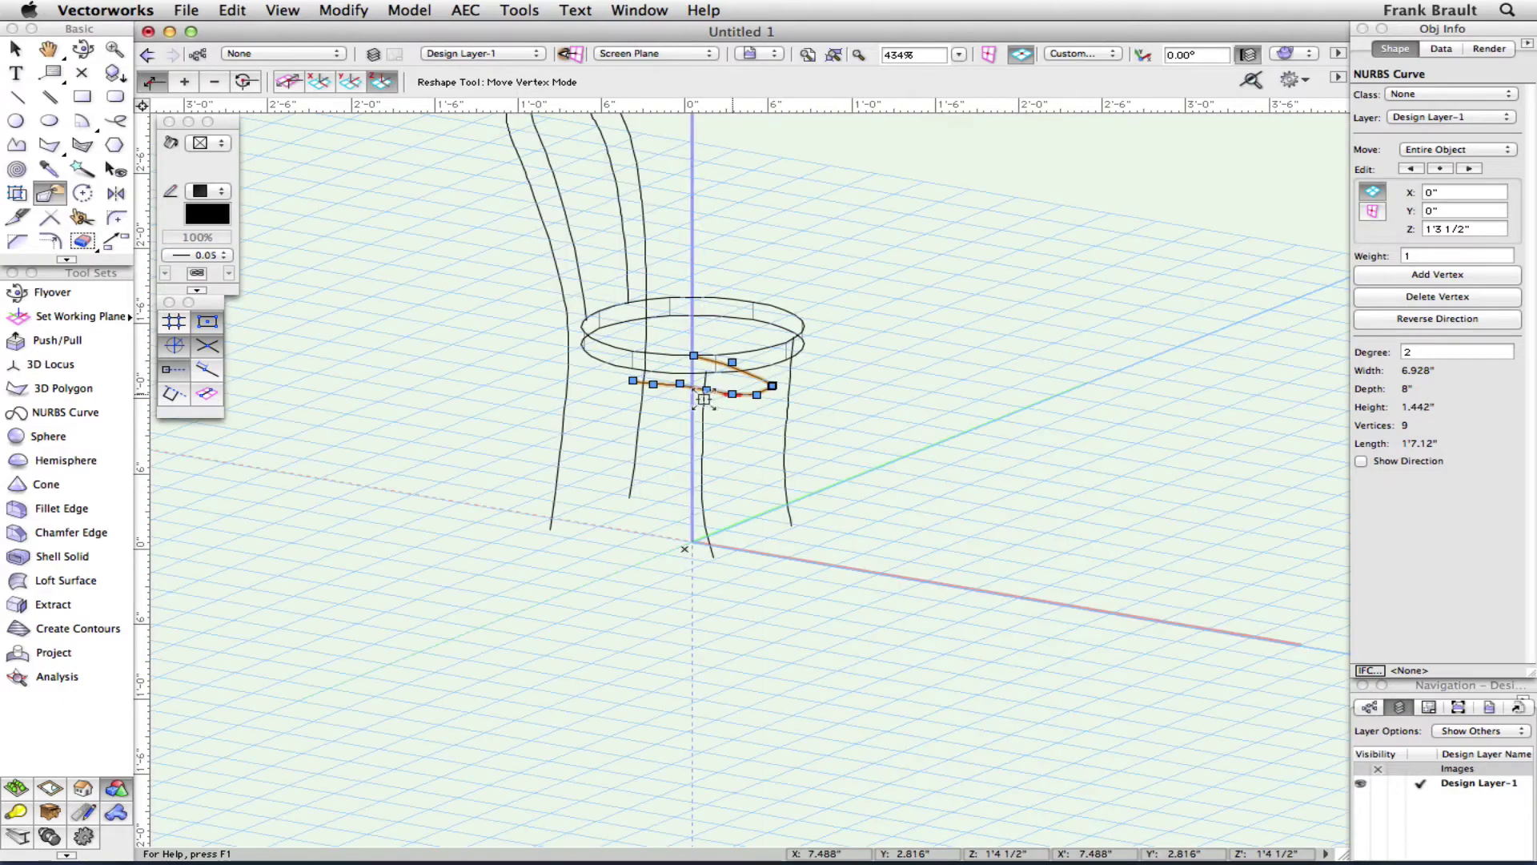
Lower the arc vertex at X 3.464, Y -6.928 inches along Z to about 1'3.069", smoothing the slope toward the corner.
key("shift+c")
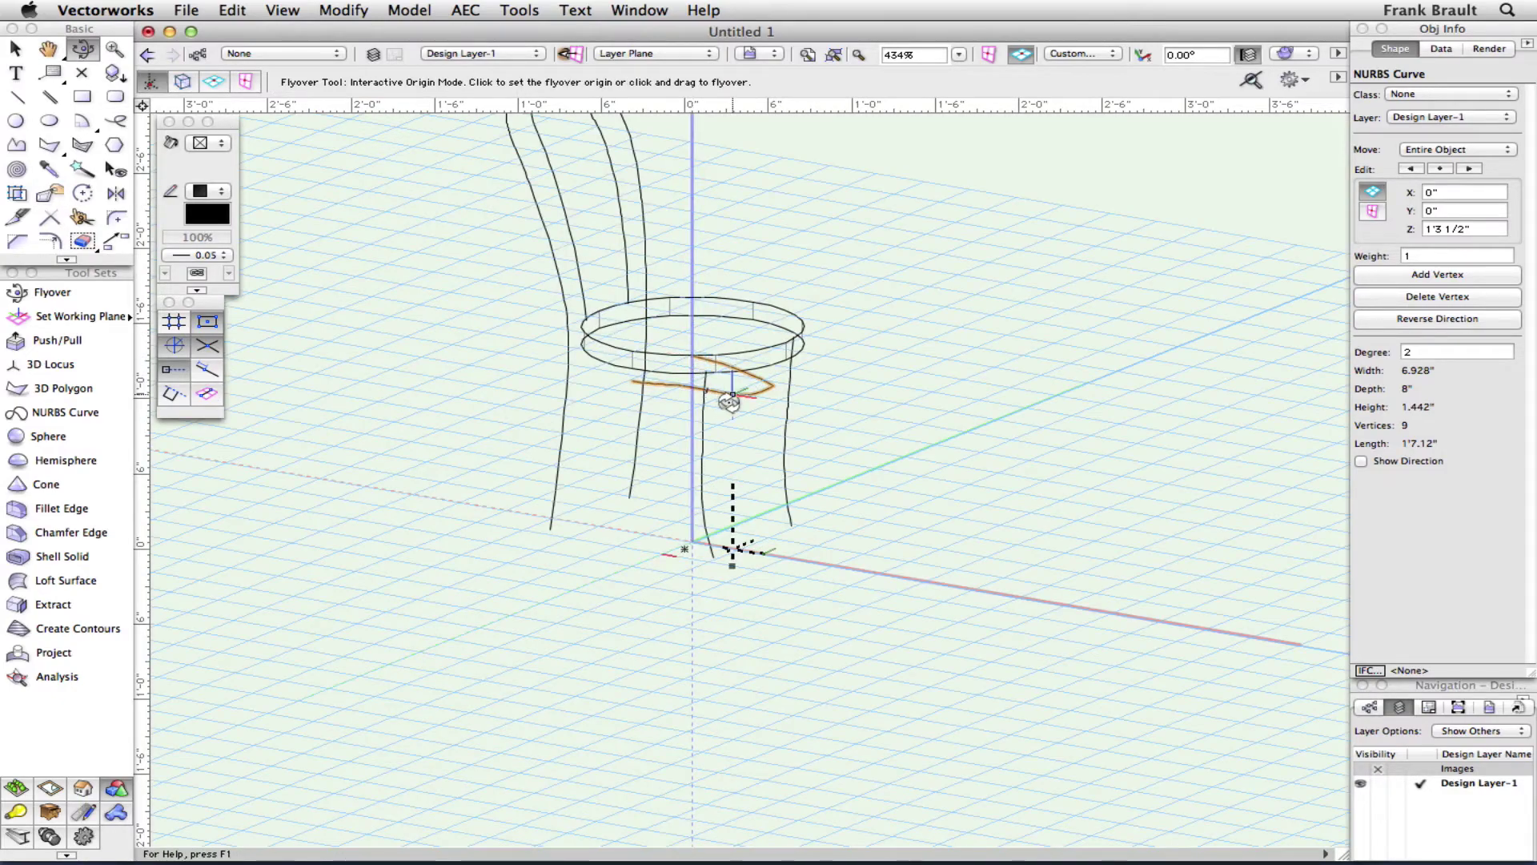
mouse_move(729, 401)
left_mouse_down()
mouse_move(611, 405)
mouse_move(739, 403)
mouse_move(752, 418)
left_mouse_up()
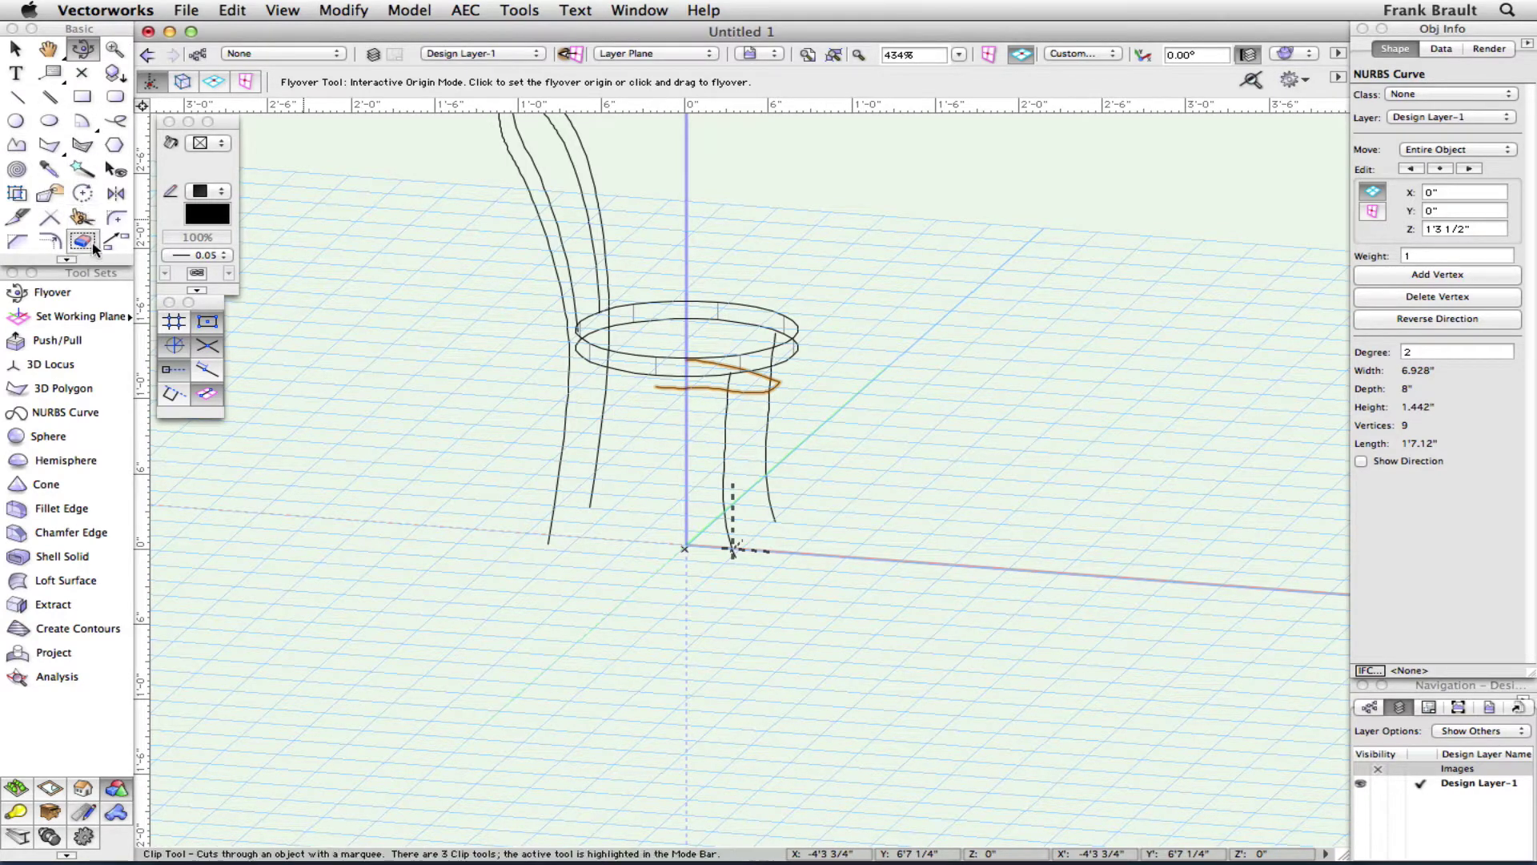
left_click(50, 197)
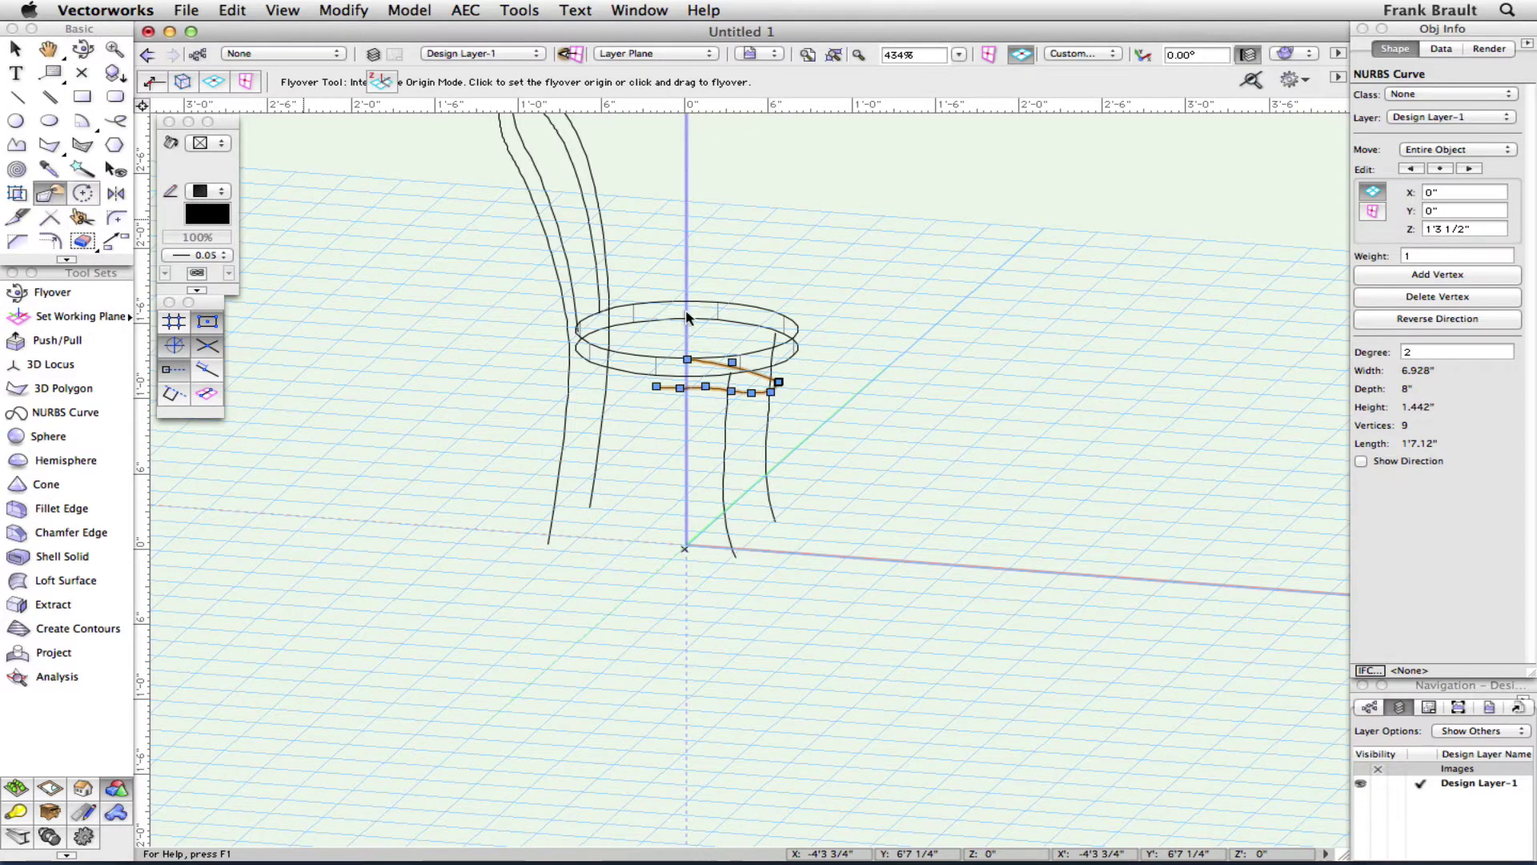
left_click(706, 387)
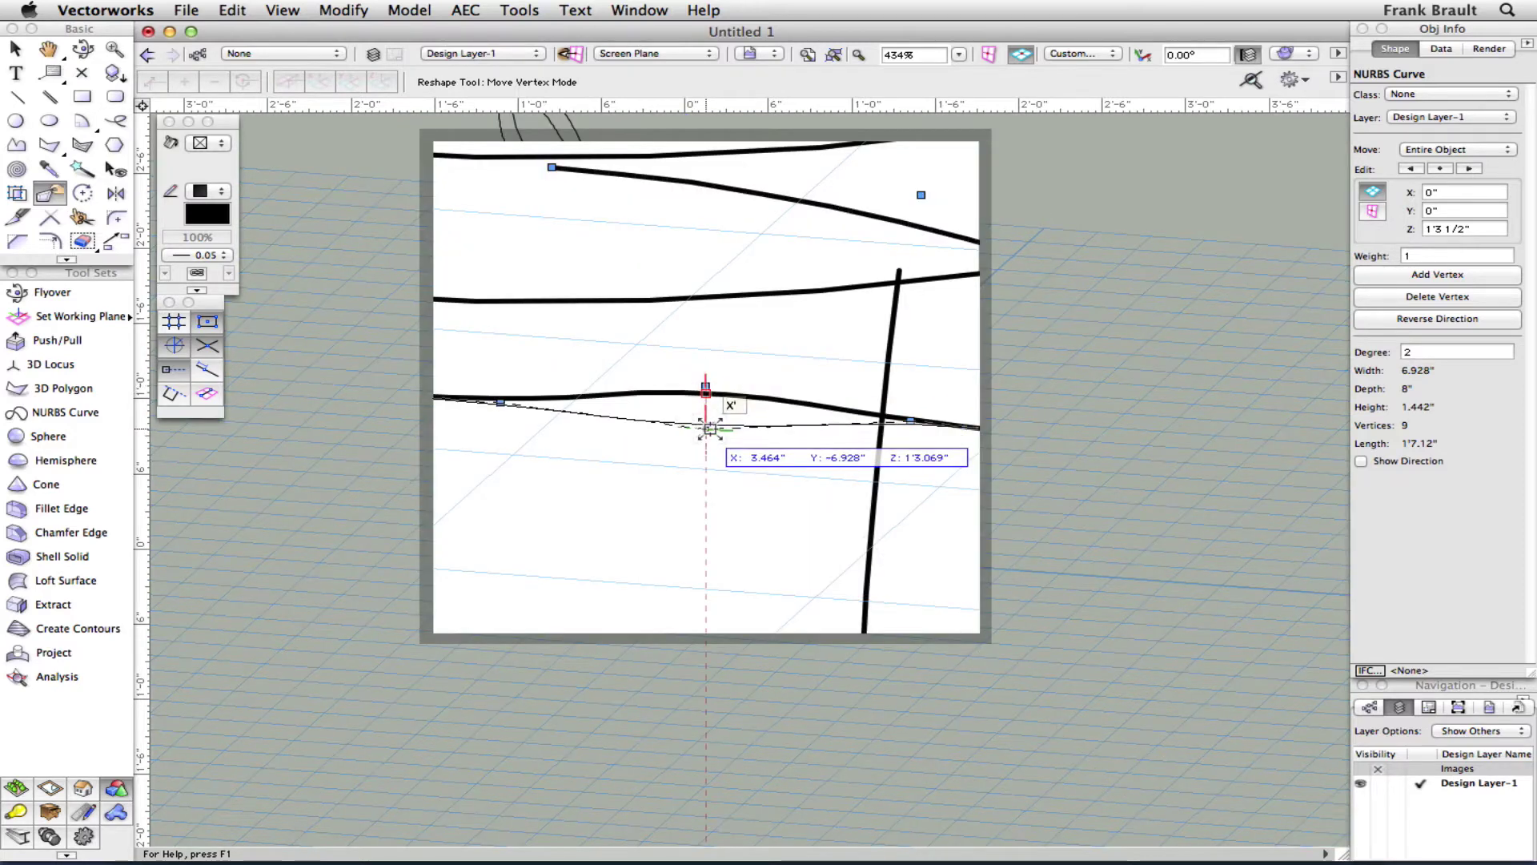
left_click(707, 426)
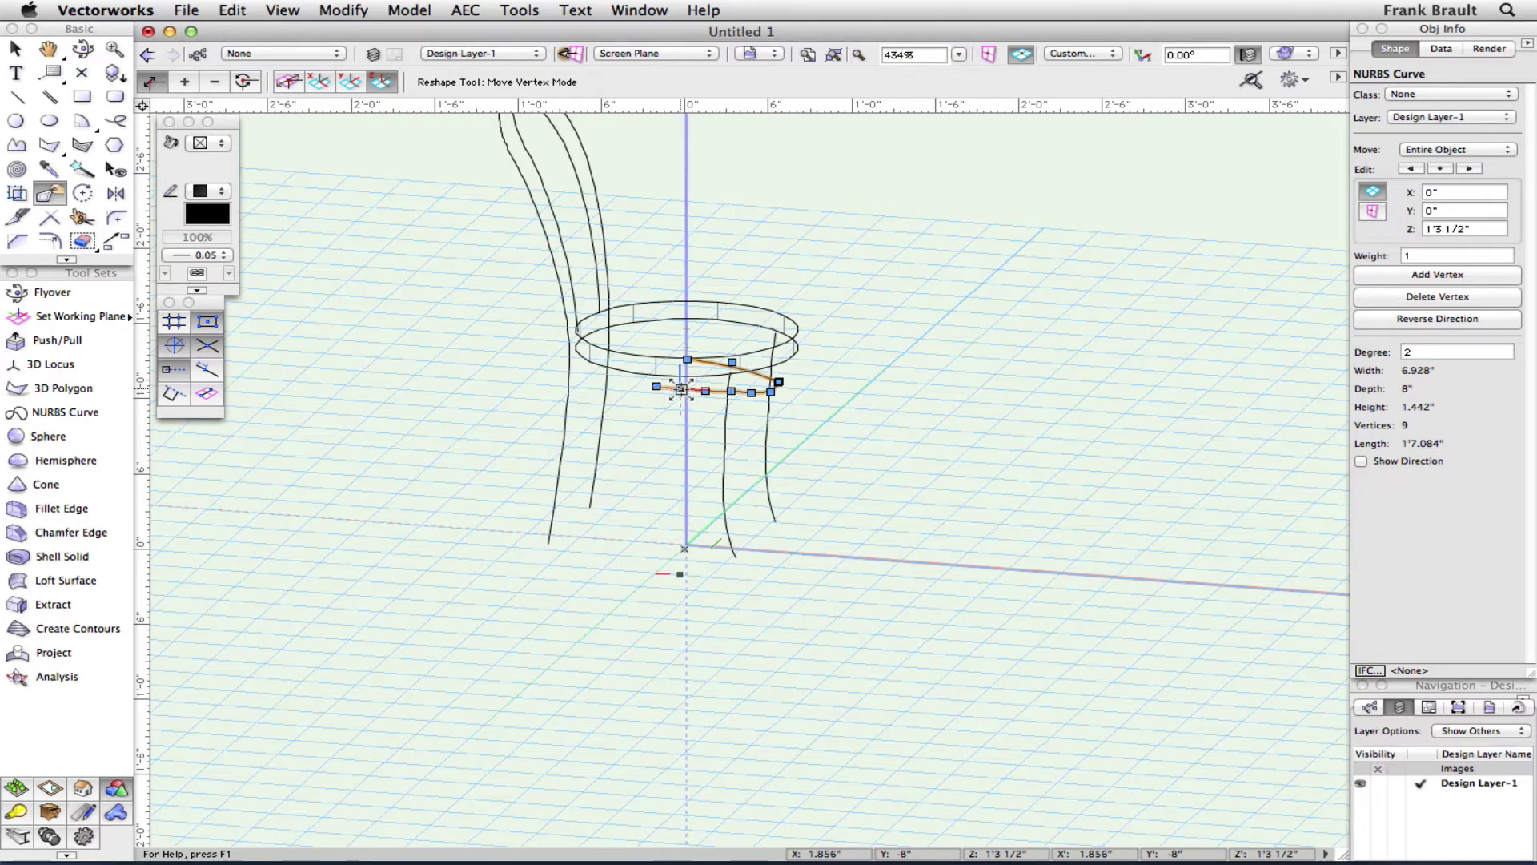
Try to move the next arc vertex at X 5.072, Y -5.856 inches along Z with a magnified snap view.
left_click(732, 392)
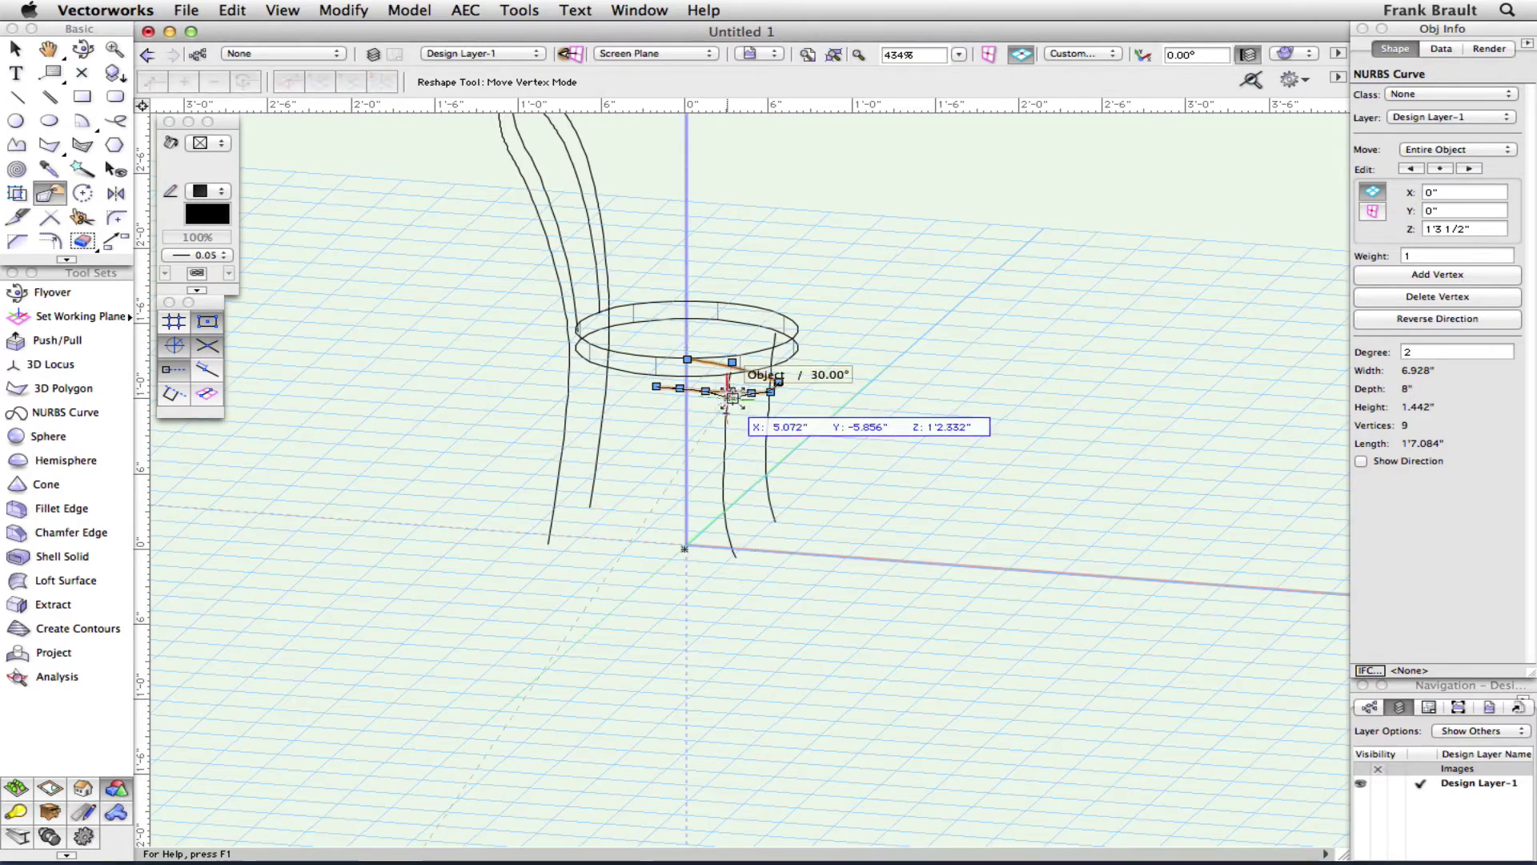
key("z")
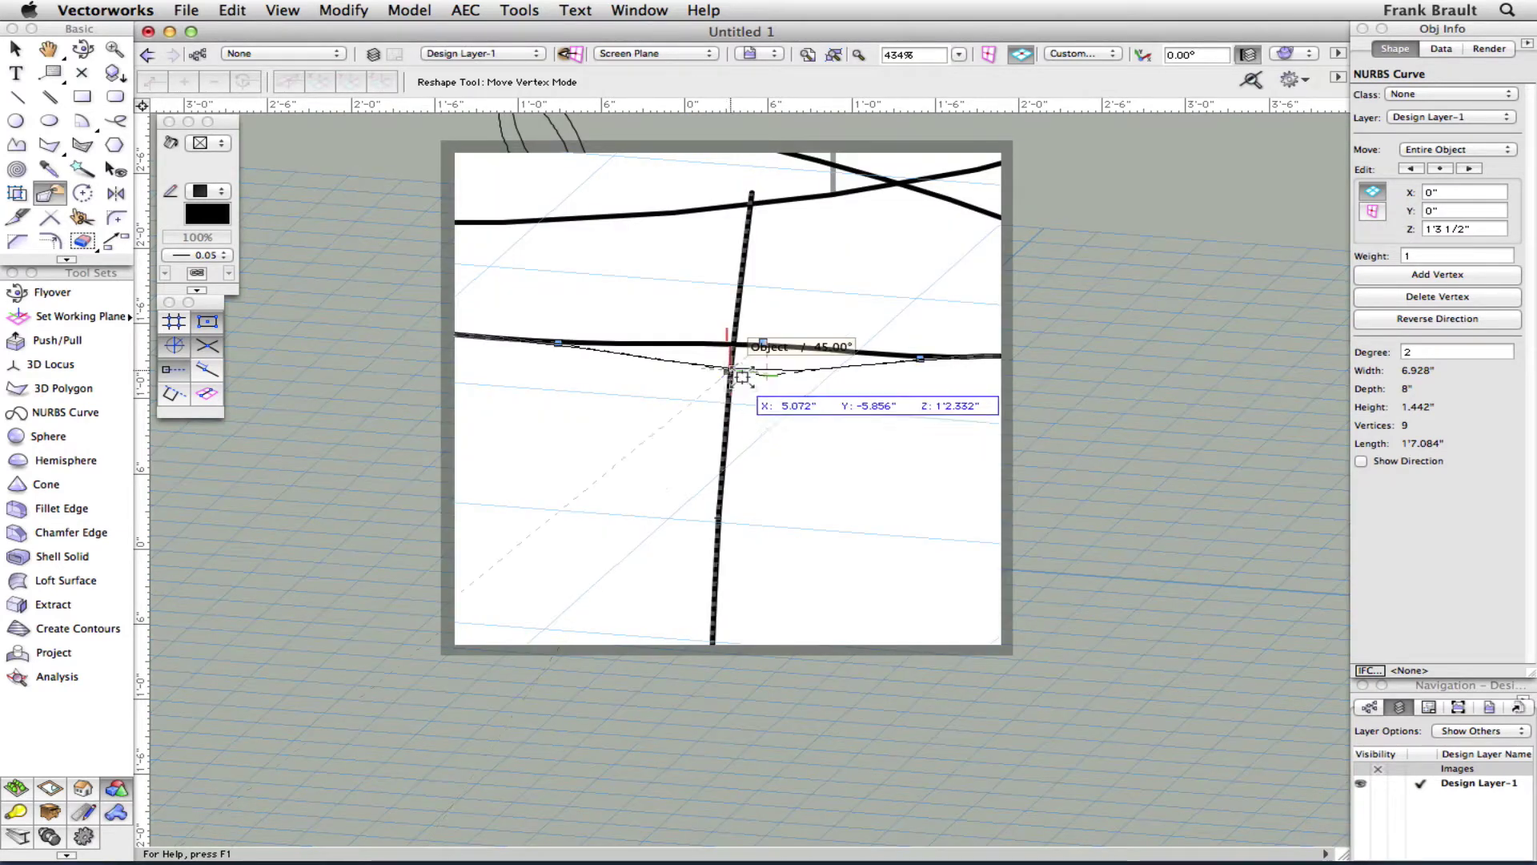
left_click(771, 364)
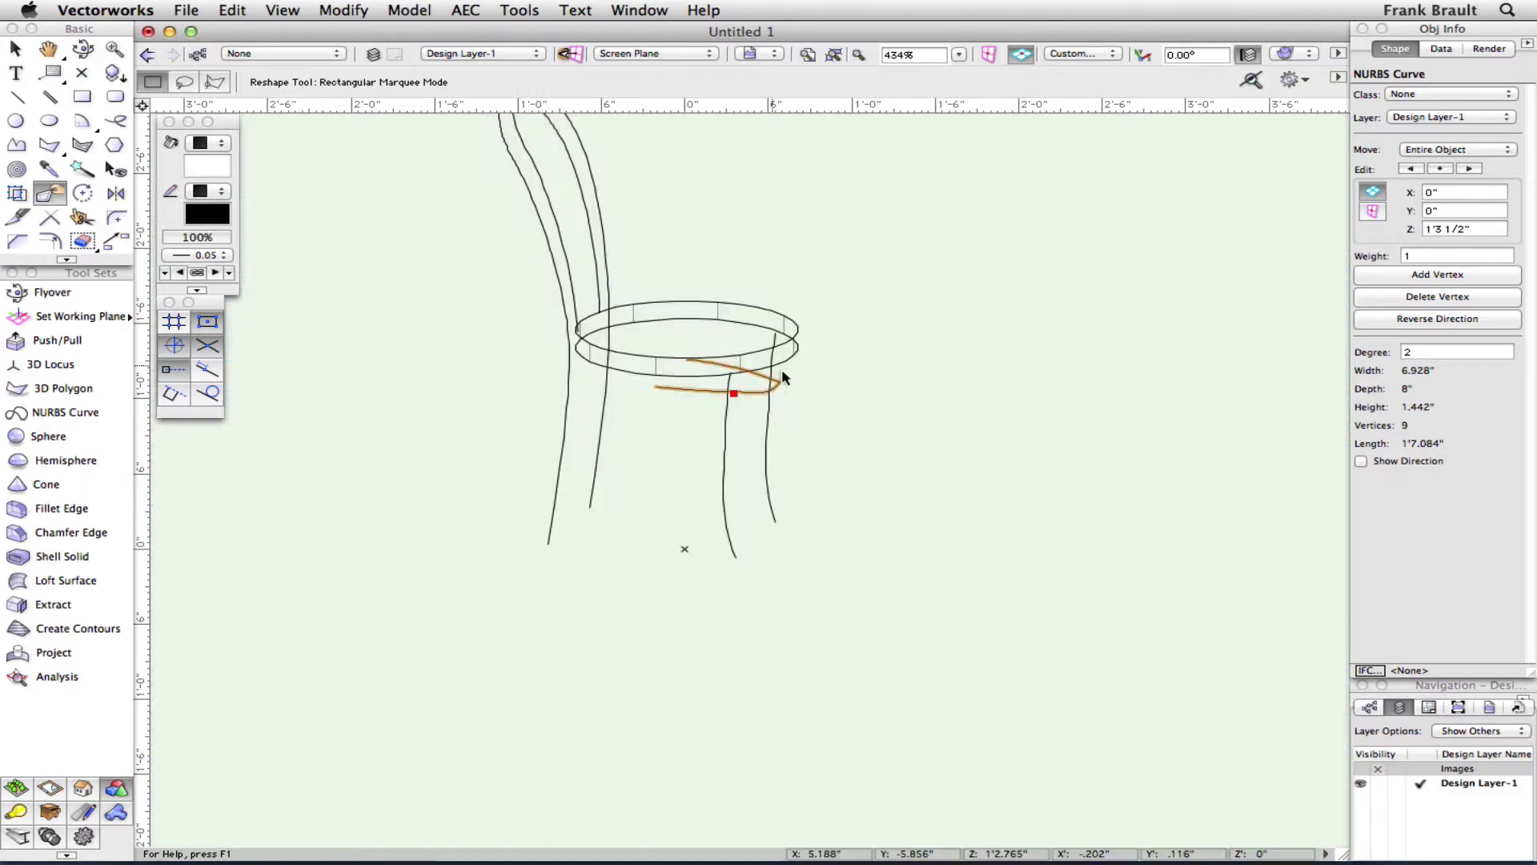
Try to lower the curve's corner vertex further along Z, to about 1'1.943", from a front-facing view.
left_click(83, 48)
left_click_drag(820, 456, 687, 455)
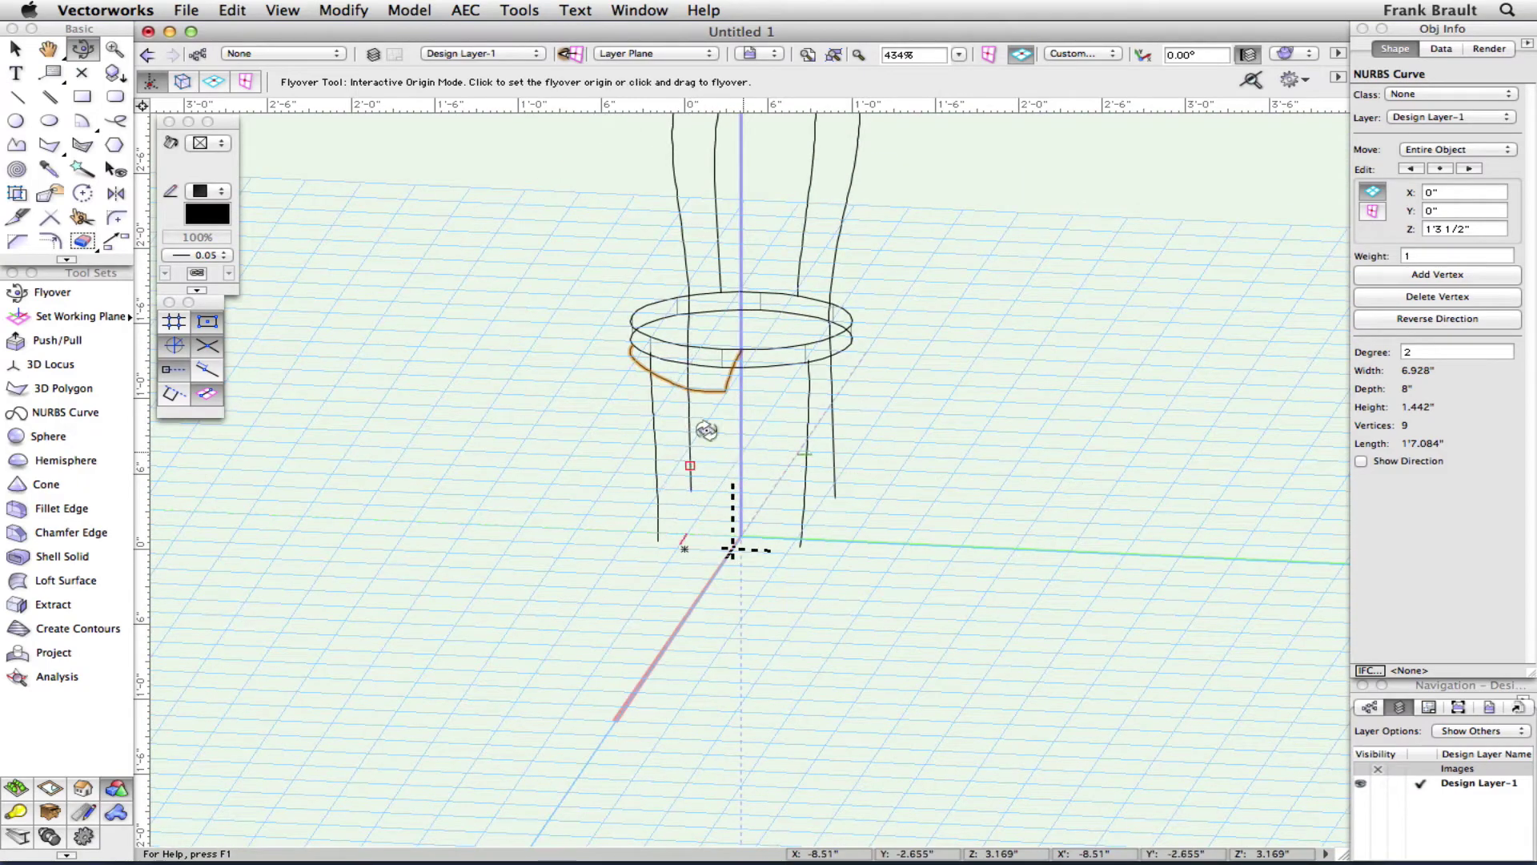
left_click(14, 48)
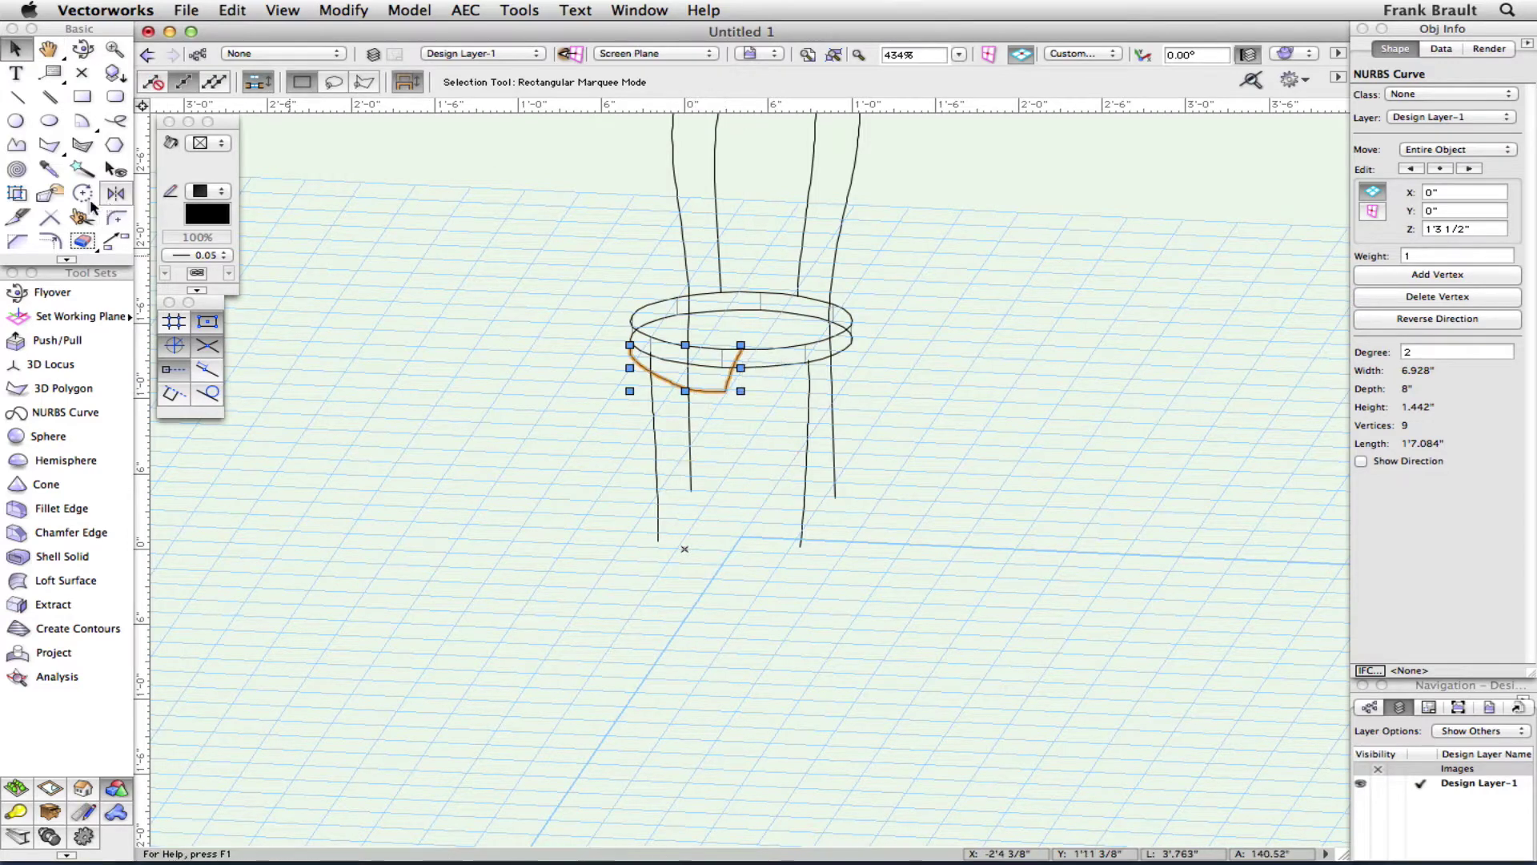
left_click(50, 195)
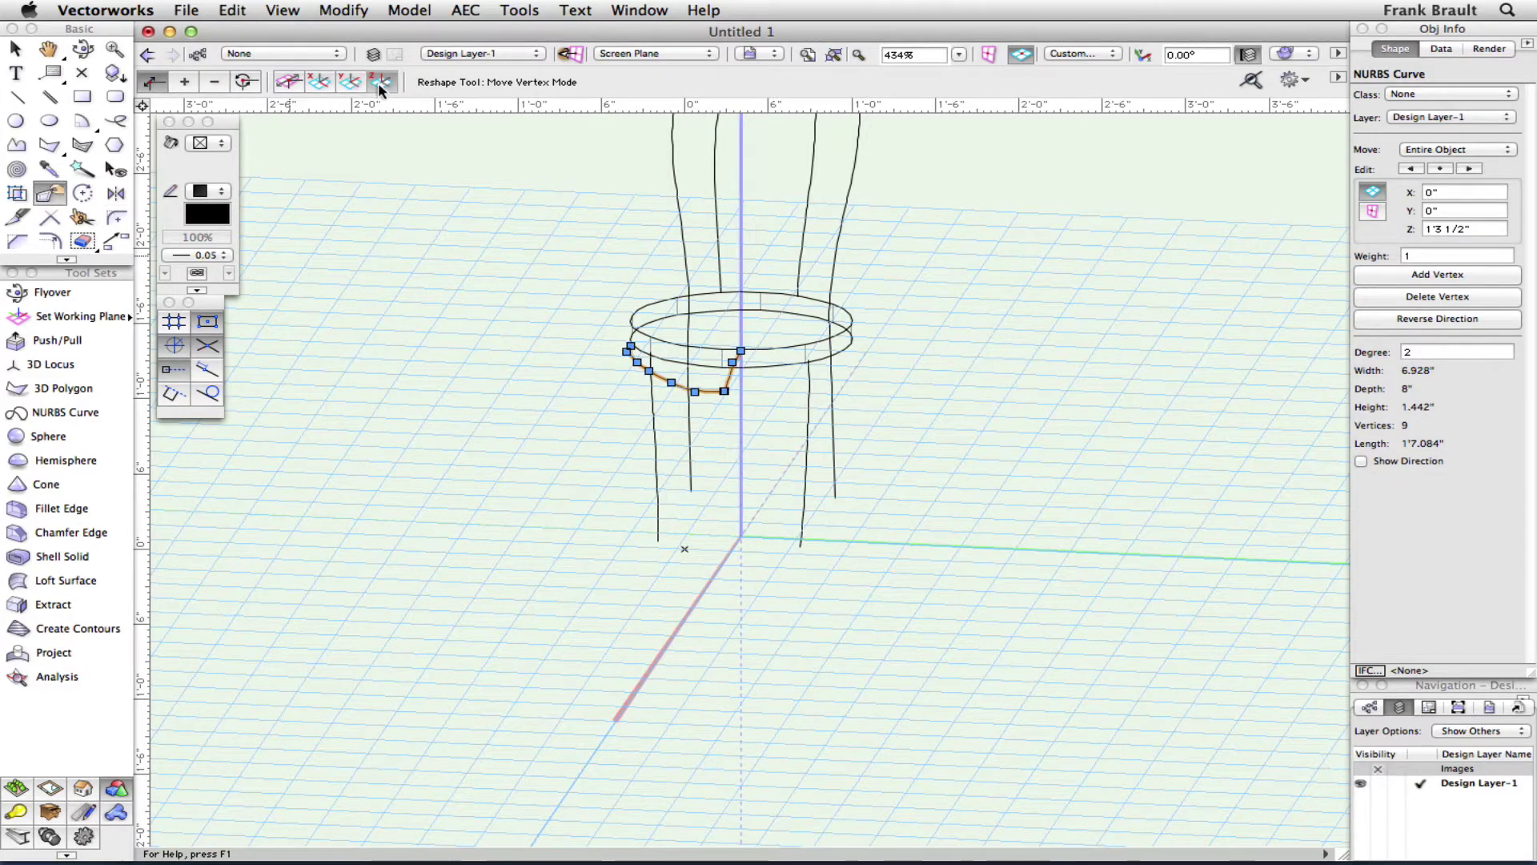
left_click(723, 393)
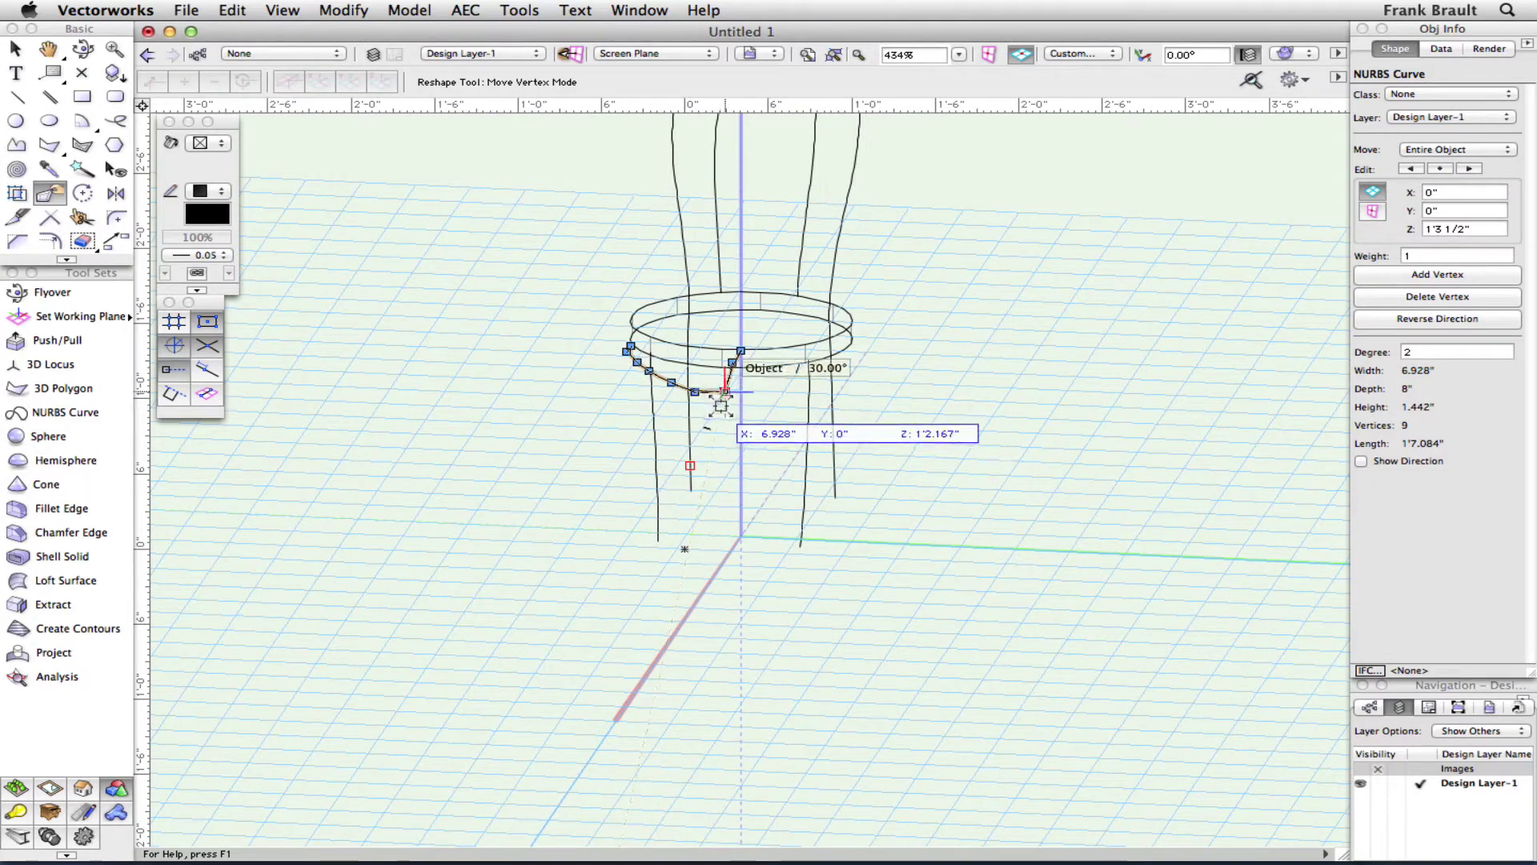
key("z")
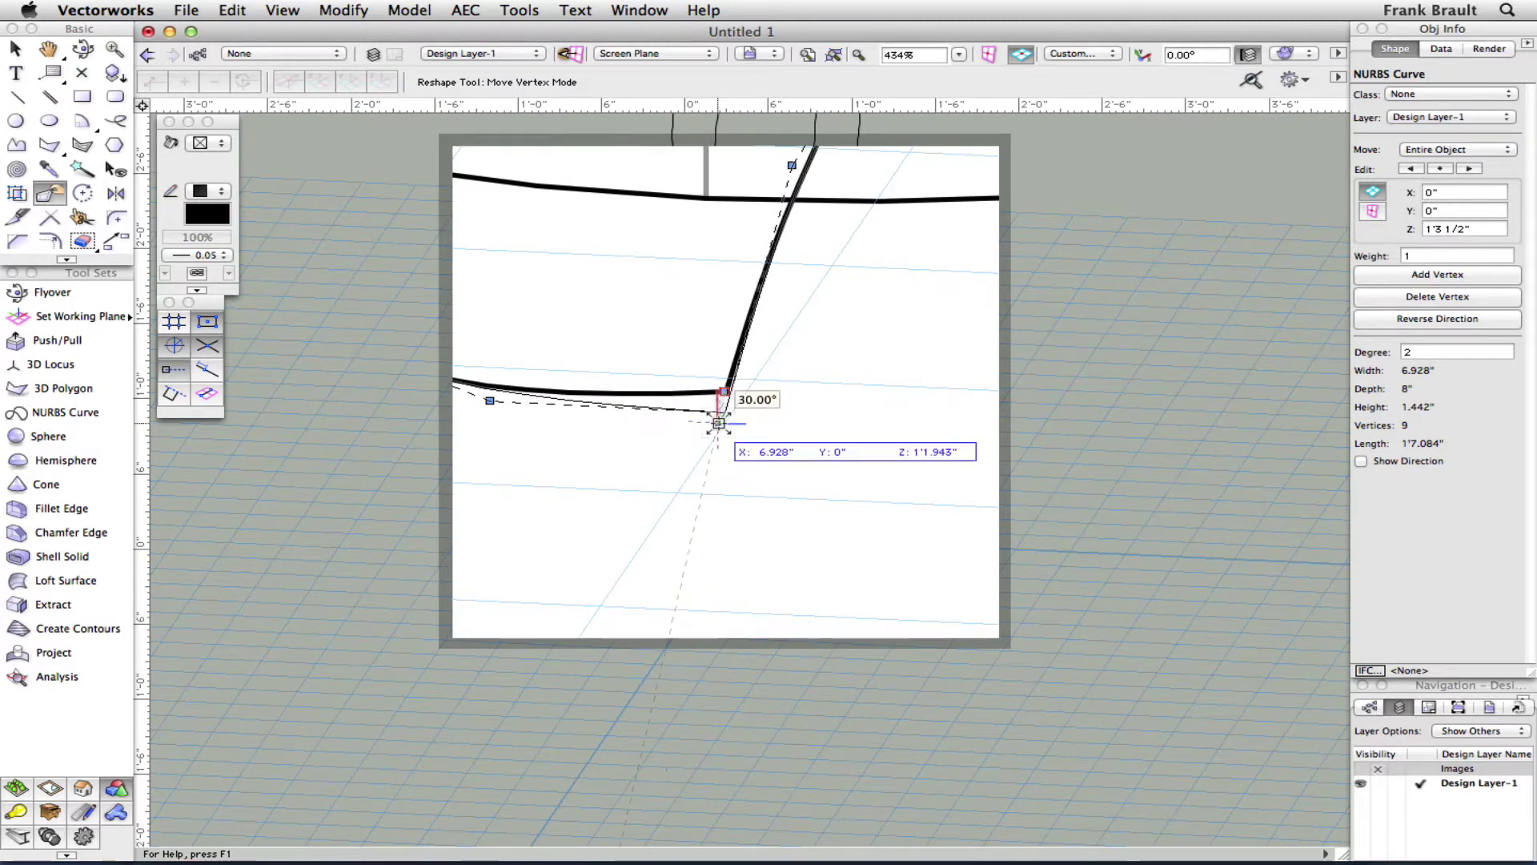
left_click(719, 424)
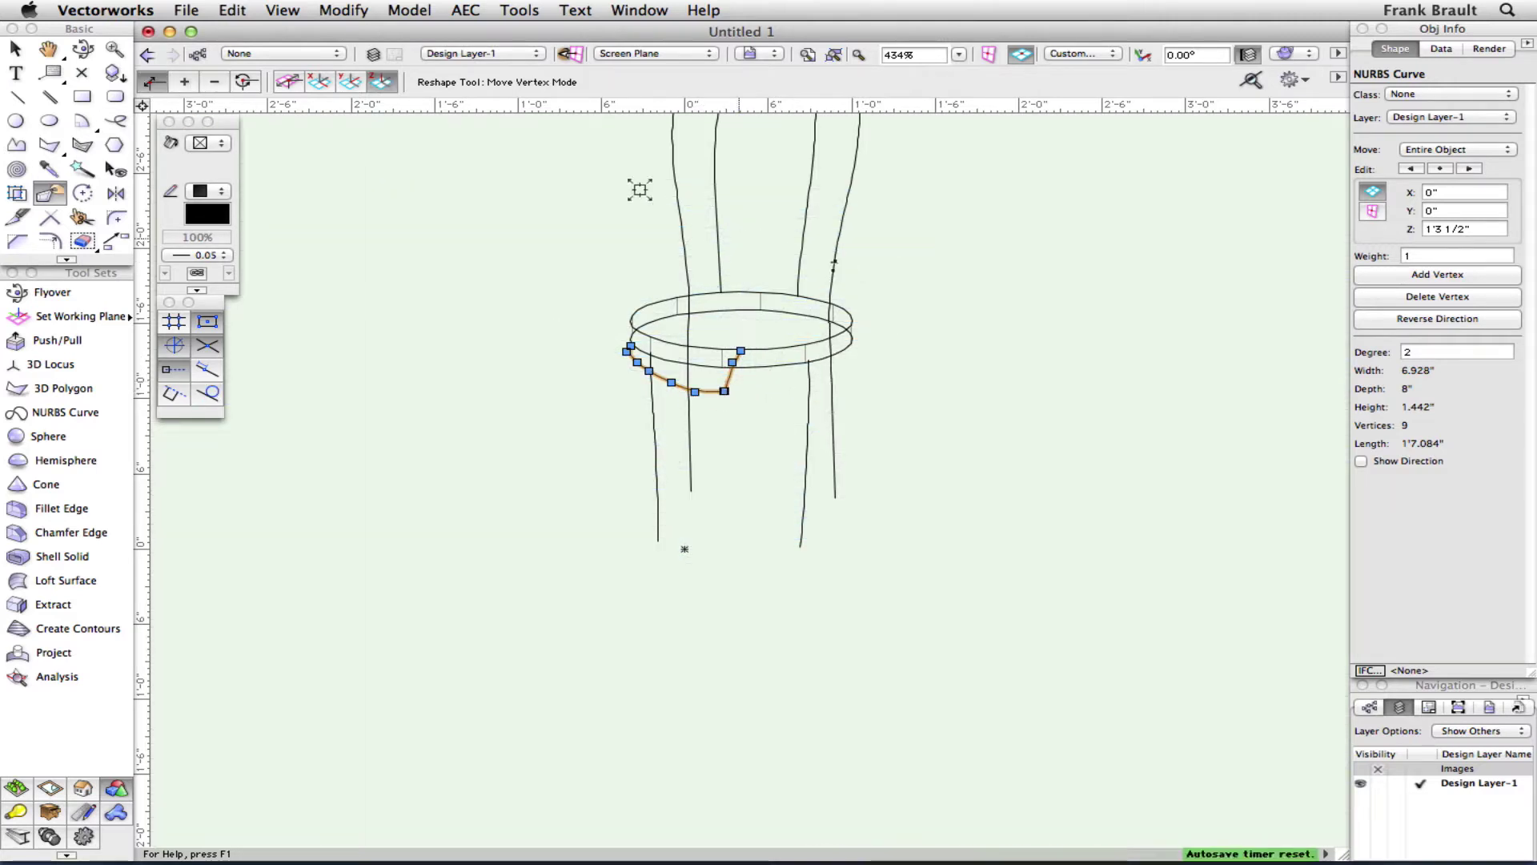
Remove the two vertices of the straight segment running to the seat's centre, leaving only the arc.
left_click(215, 81)
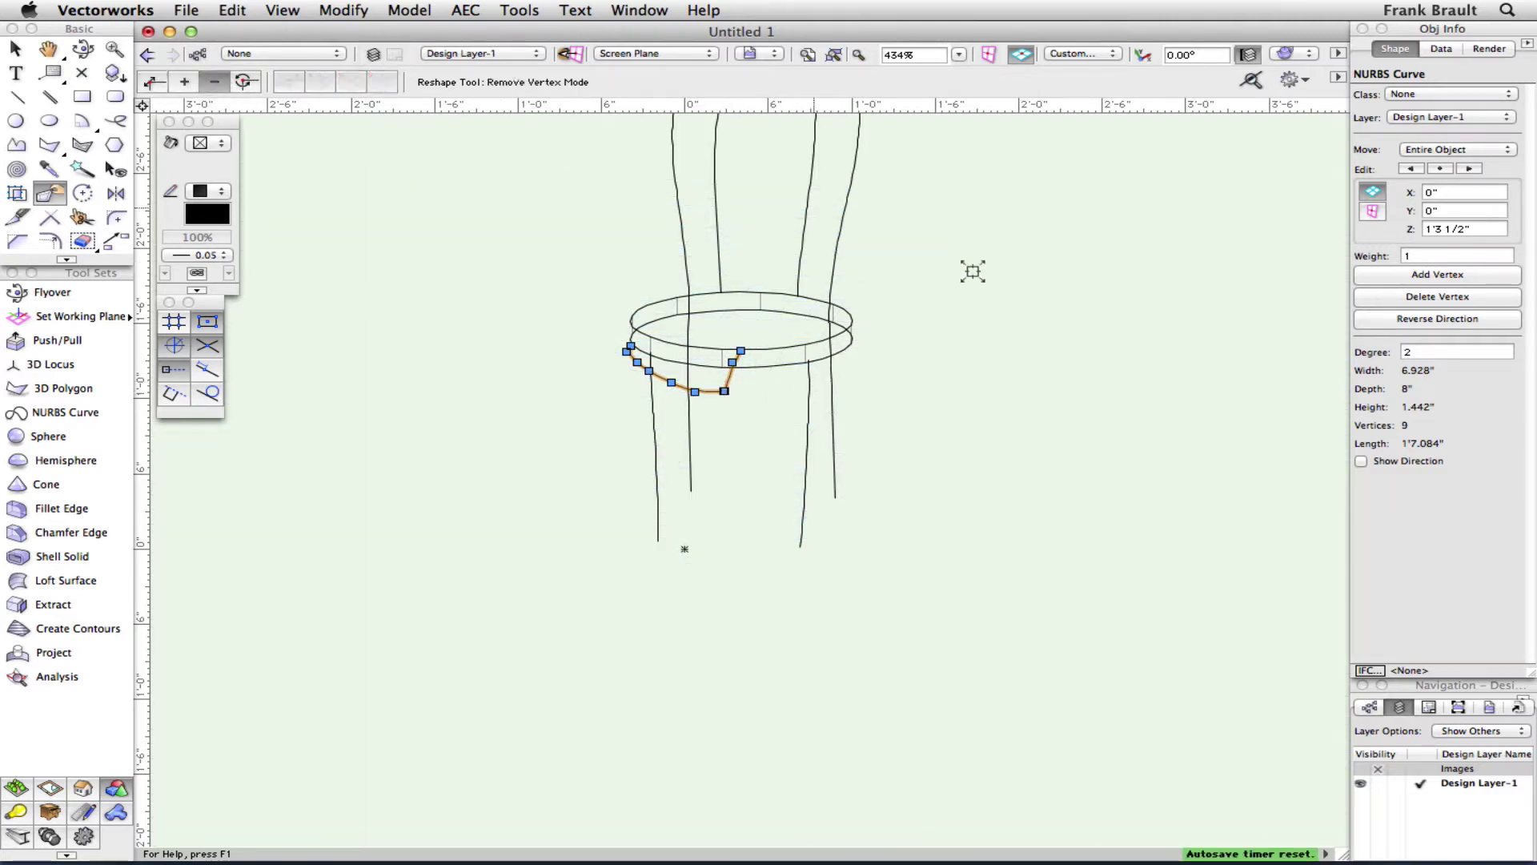
left_click(743, 352)
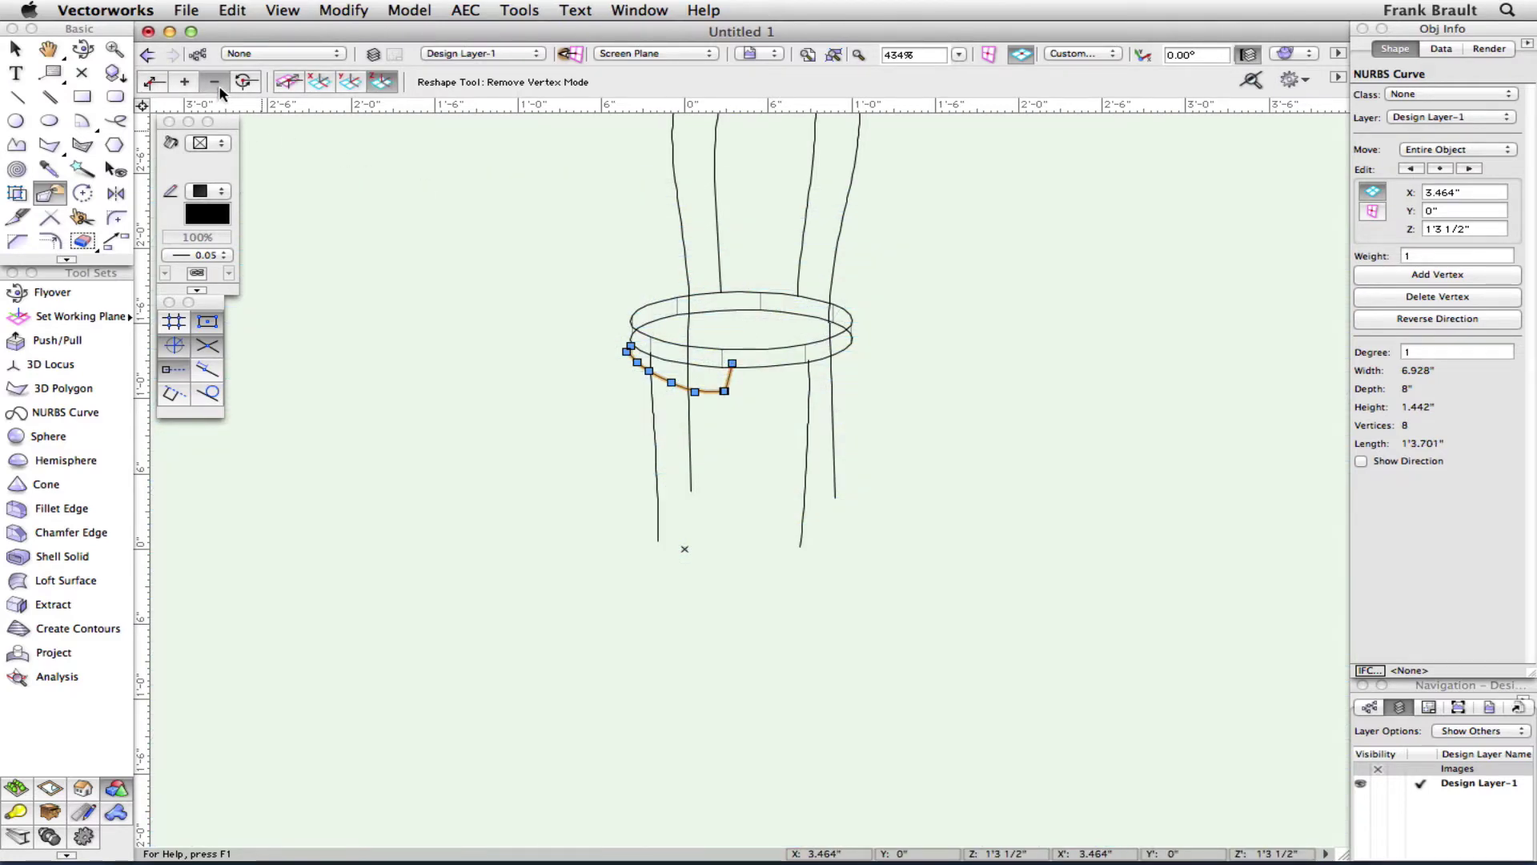
left_click(731, 363)
left_click(732, 364)
Resize the arc in Top/Plan view to a depth of 6.928 inches so it sits inside the seat's edge.
left_click(83, 50)
left_click_drag(716, 417, 932, 401)
key("F5")
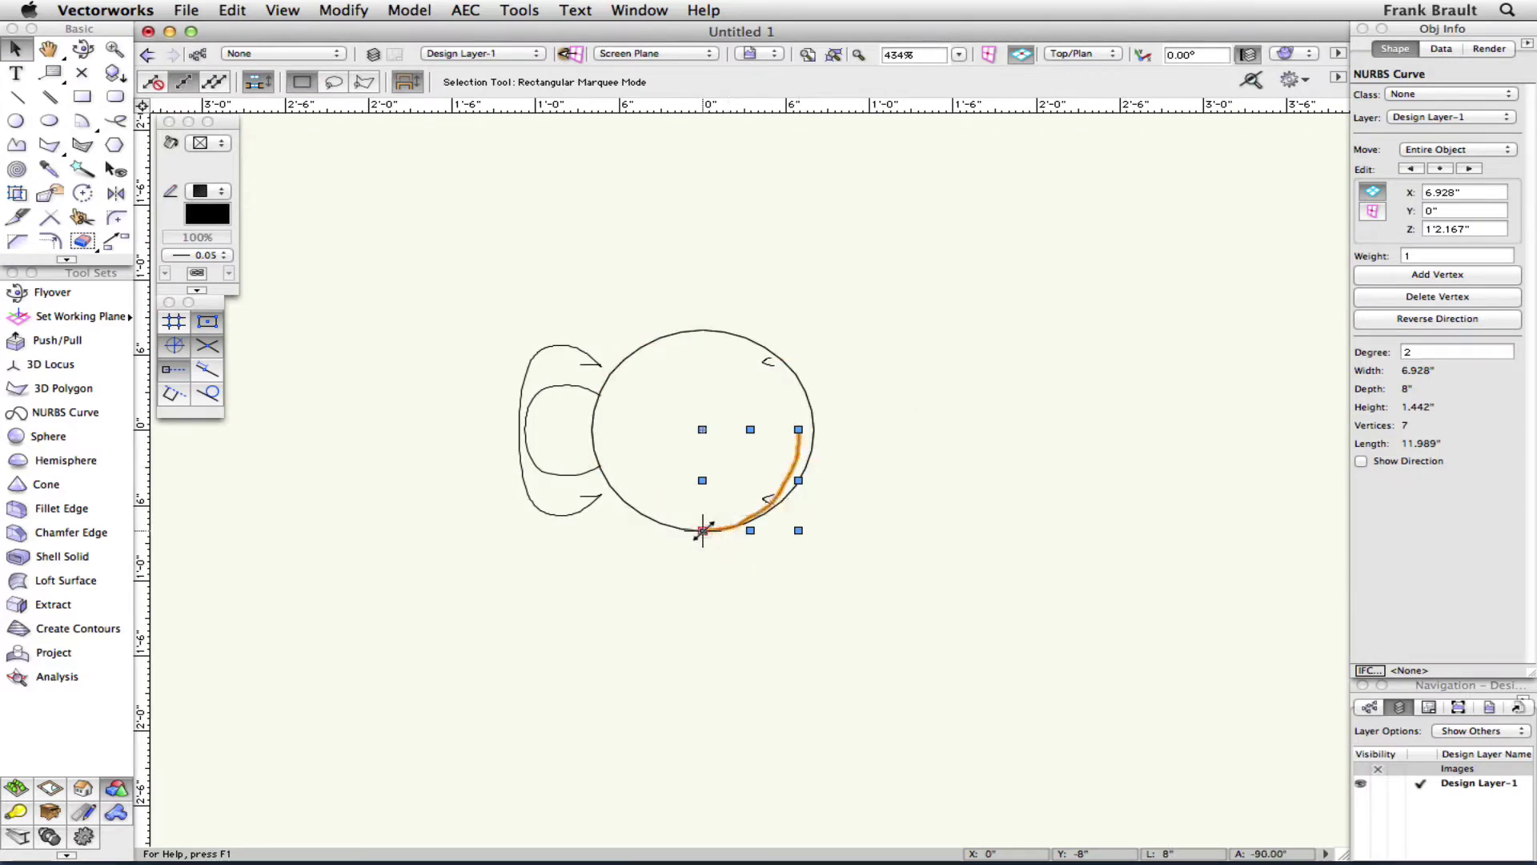
left_click_drag(750, 530, 750, 516)
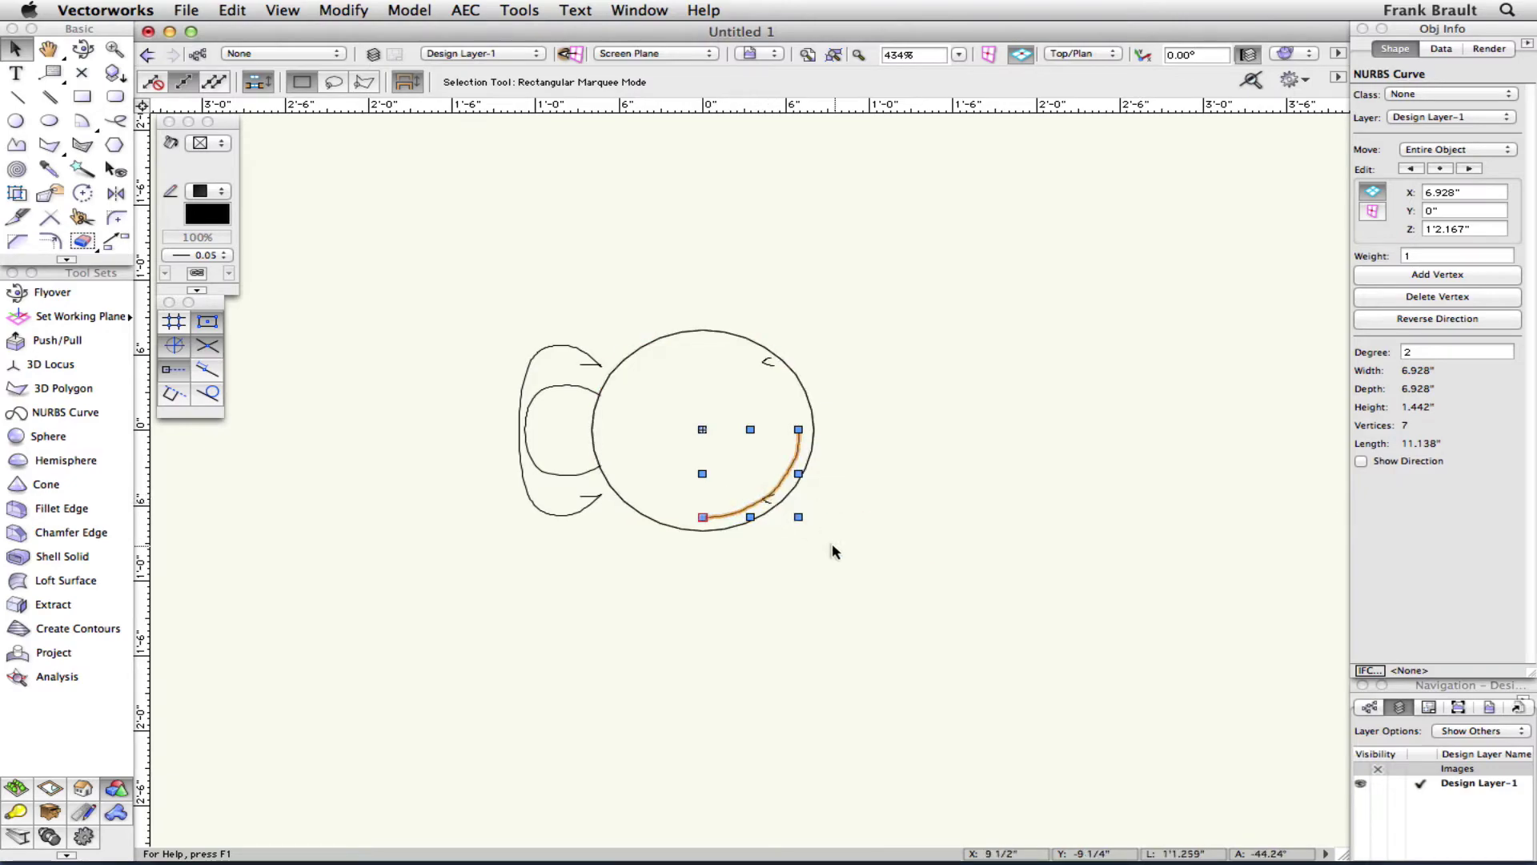
Examine the reshaped arc against the legs in 3D, check a lower leg curve inside the chair-back group, and exit the group.
left_click(83, 49)
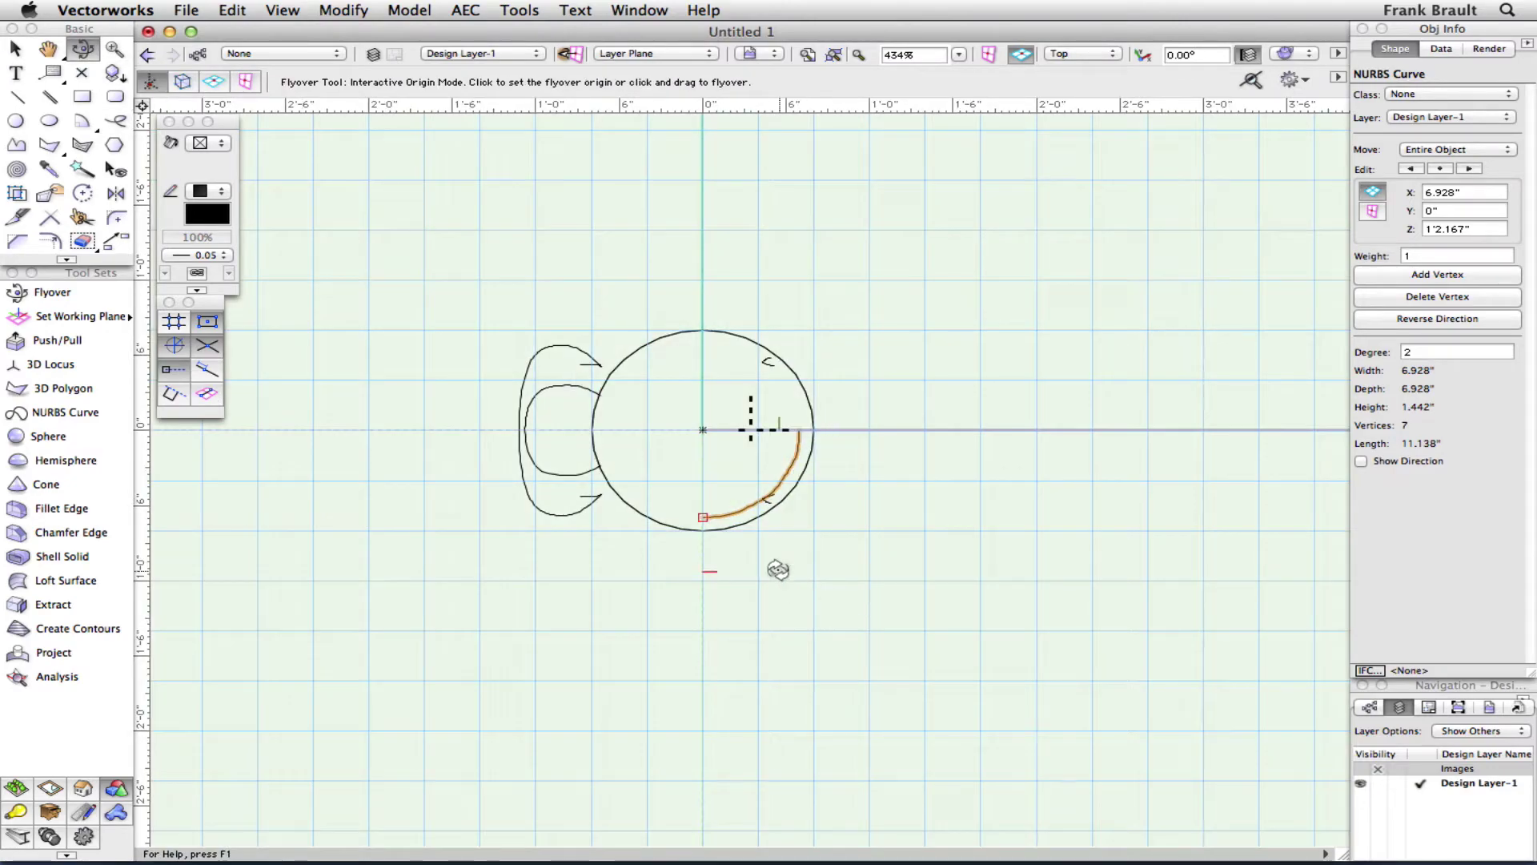
left_click_drag(781, 570, 718, 441)
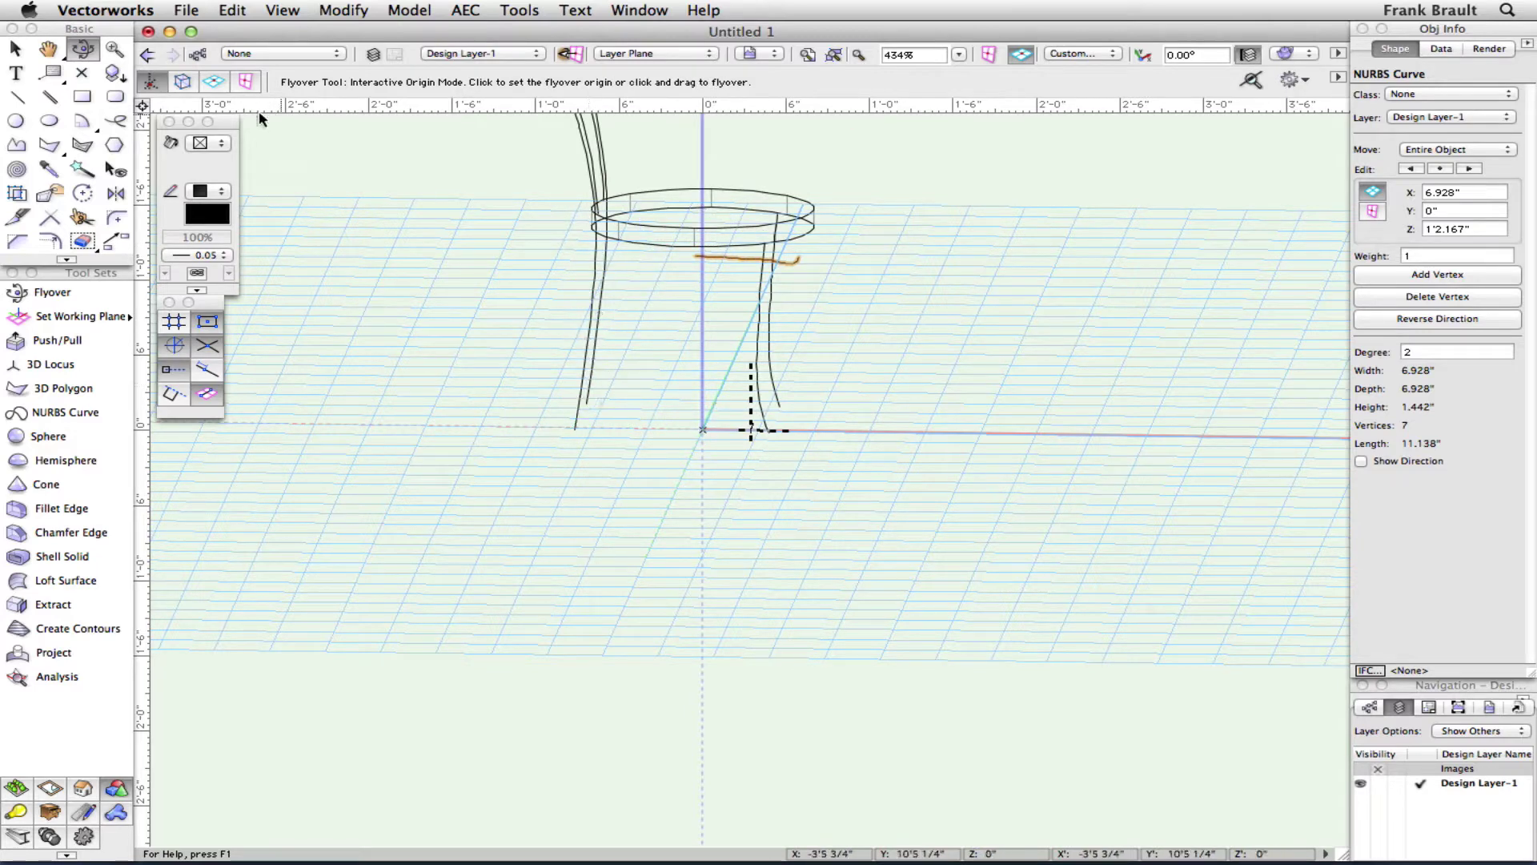
left_click(14, 48)
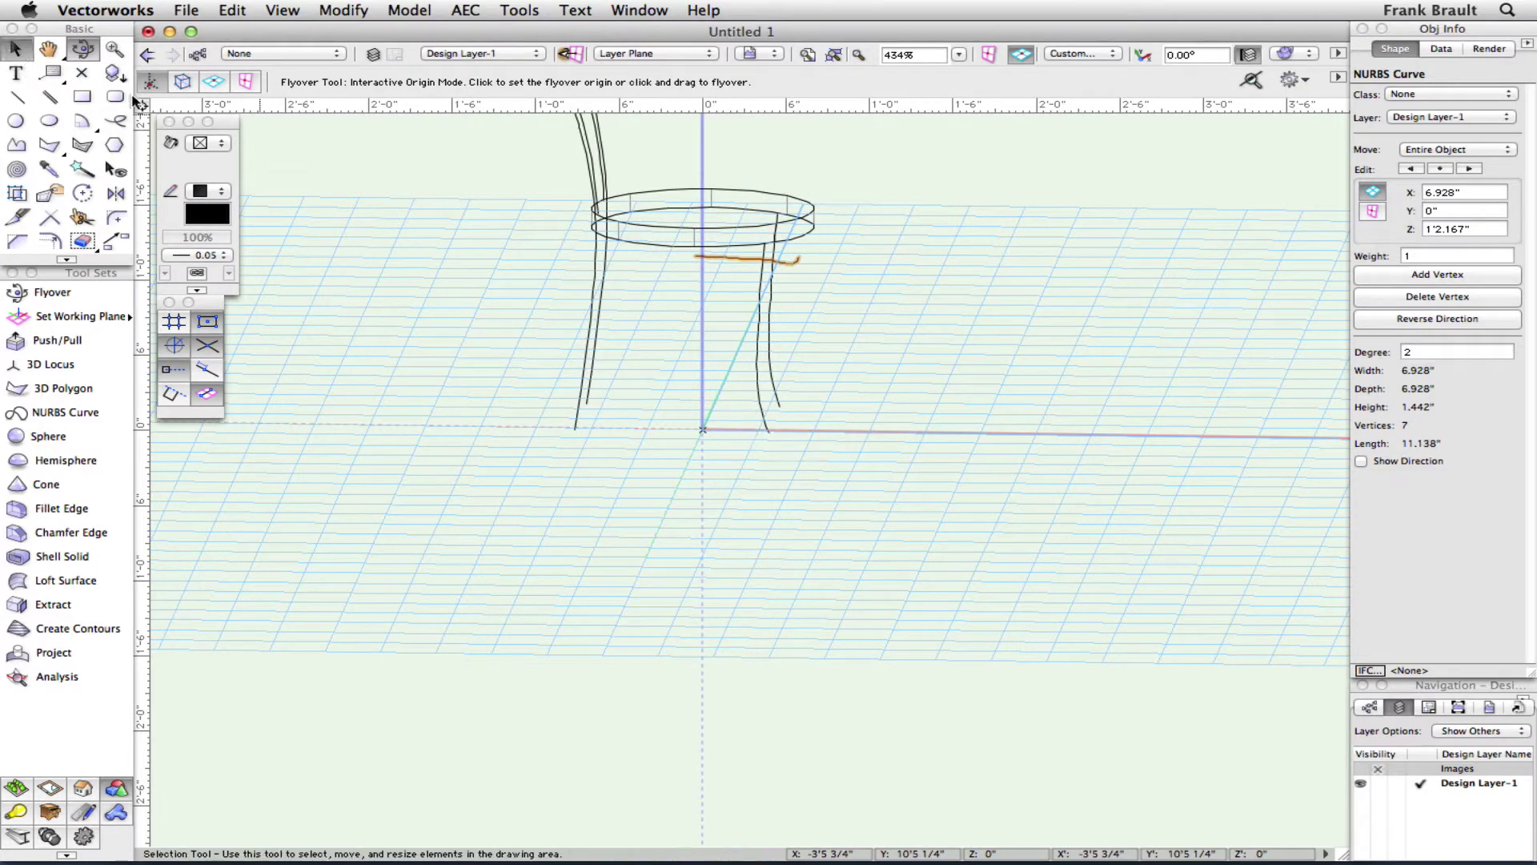
left_click(582, 360)
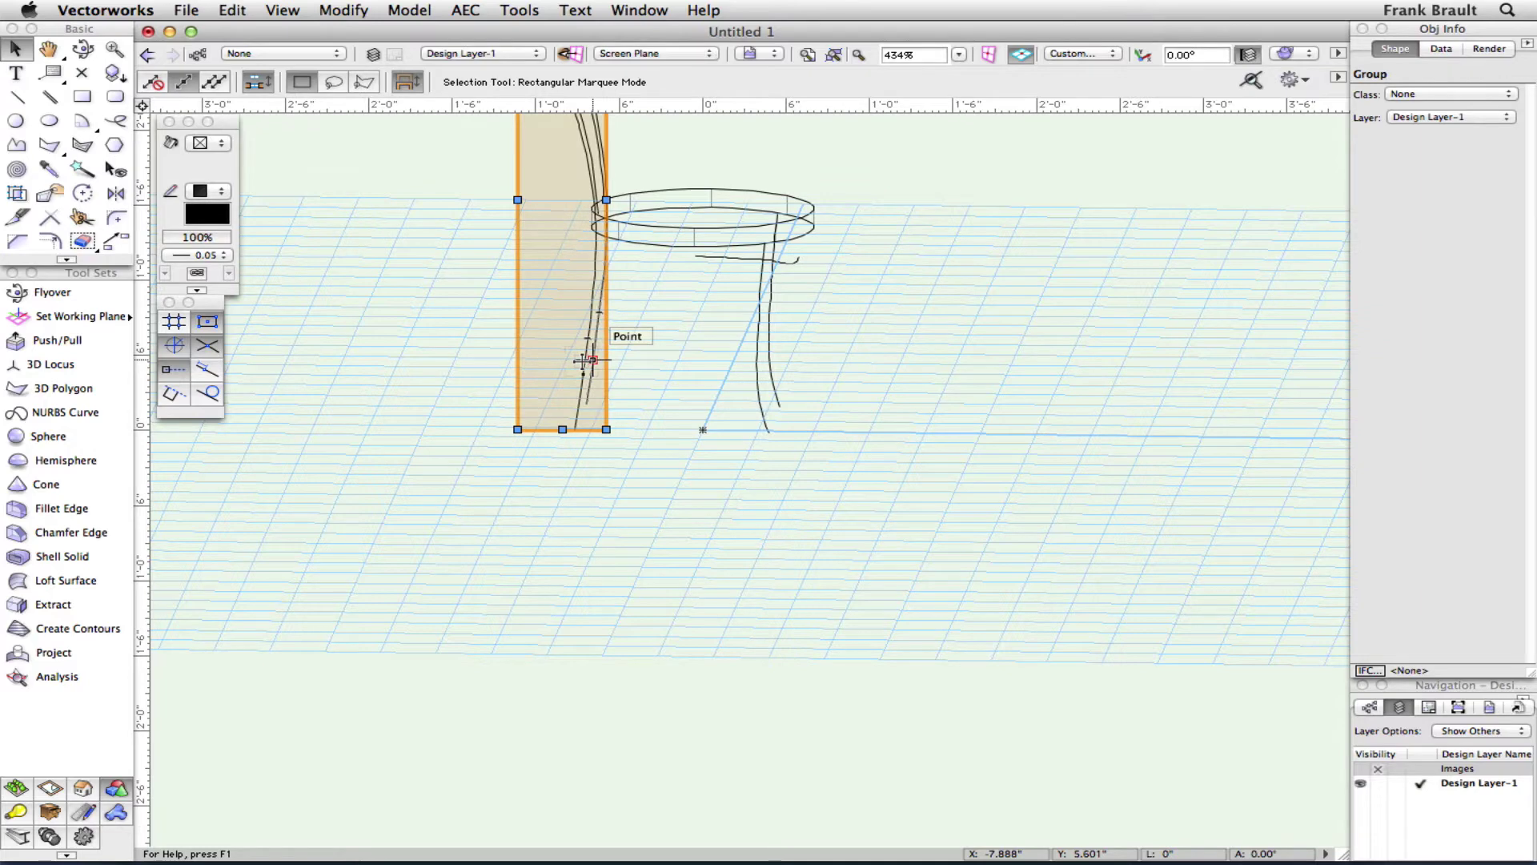
double_click(583, 361)
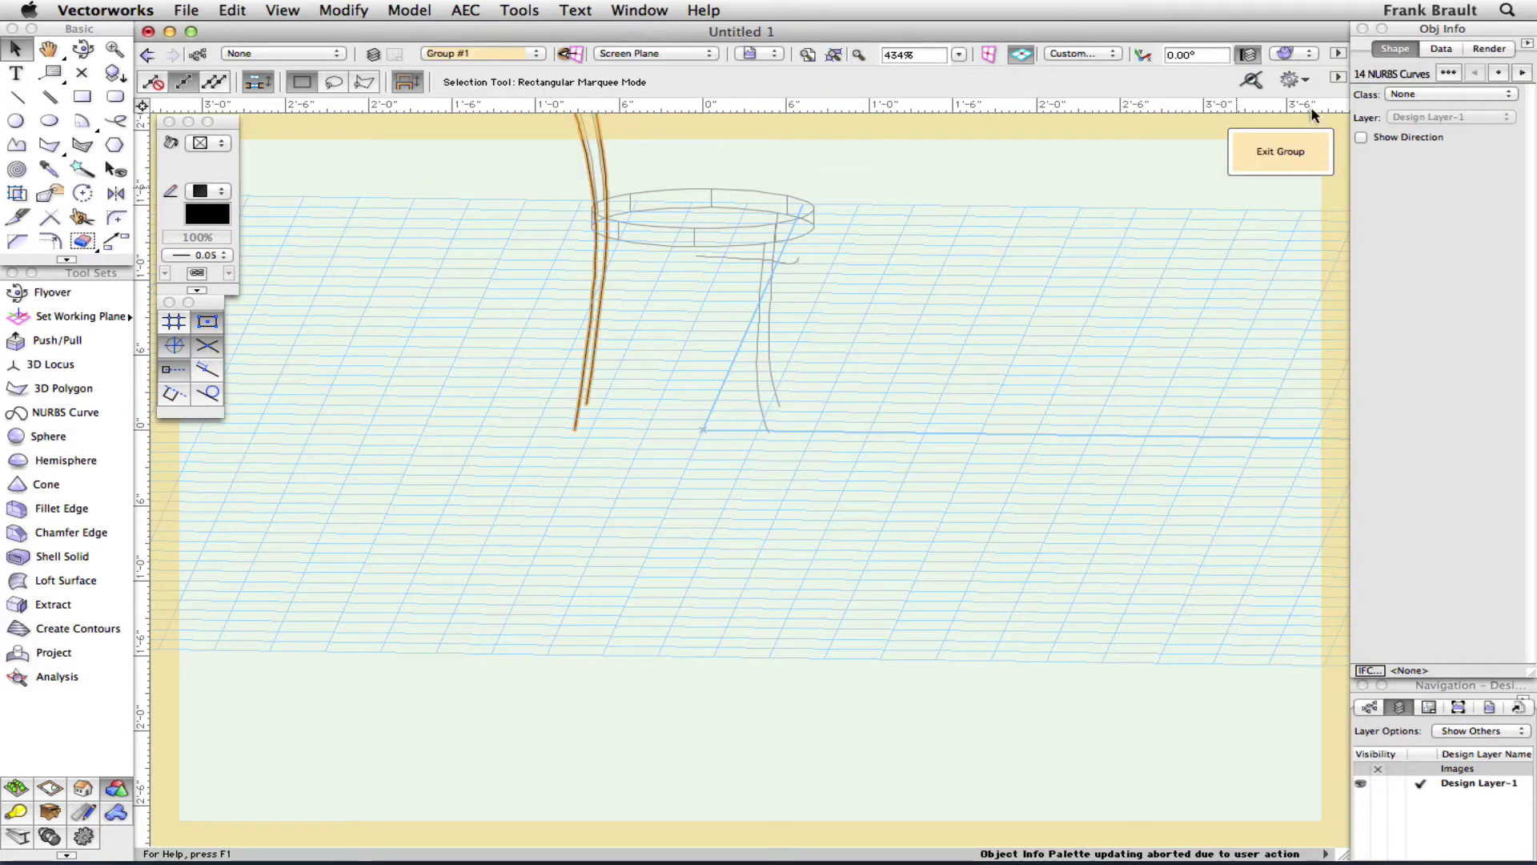
left_click(597, 371)
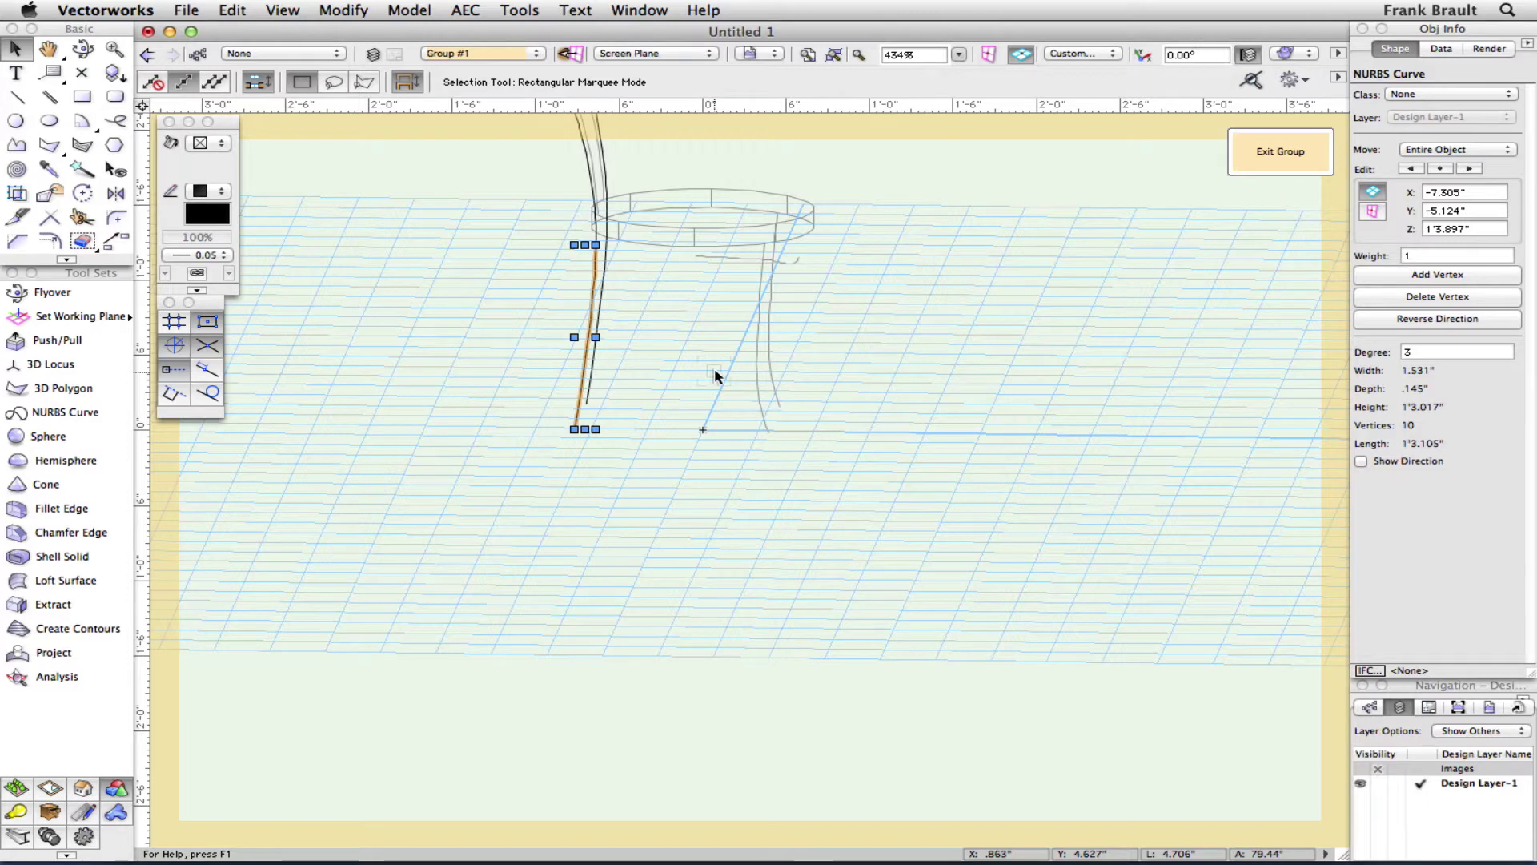
left_click(1259, 161)
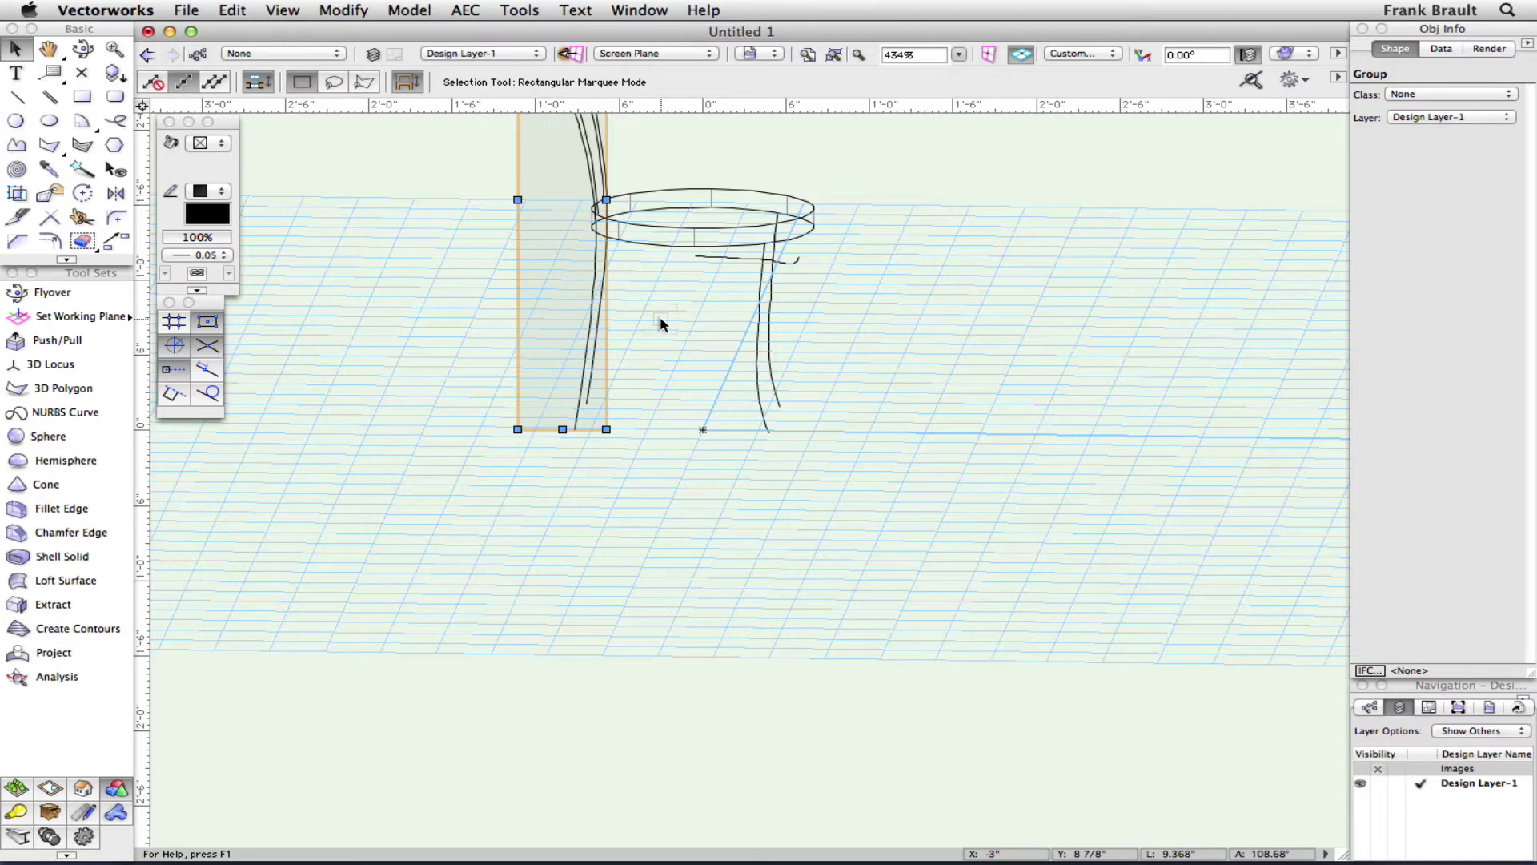
Paste the copied lower leg curve in place outside the chair-back group and shift it 2 inches along X, to -5.305 inches.
key("super+u")
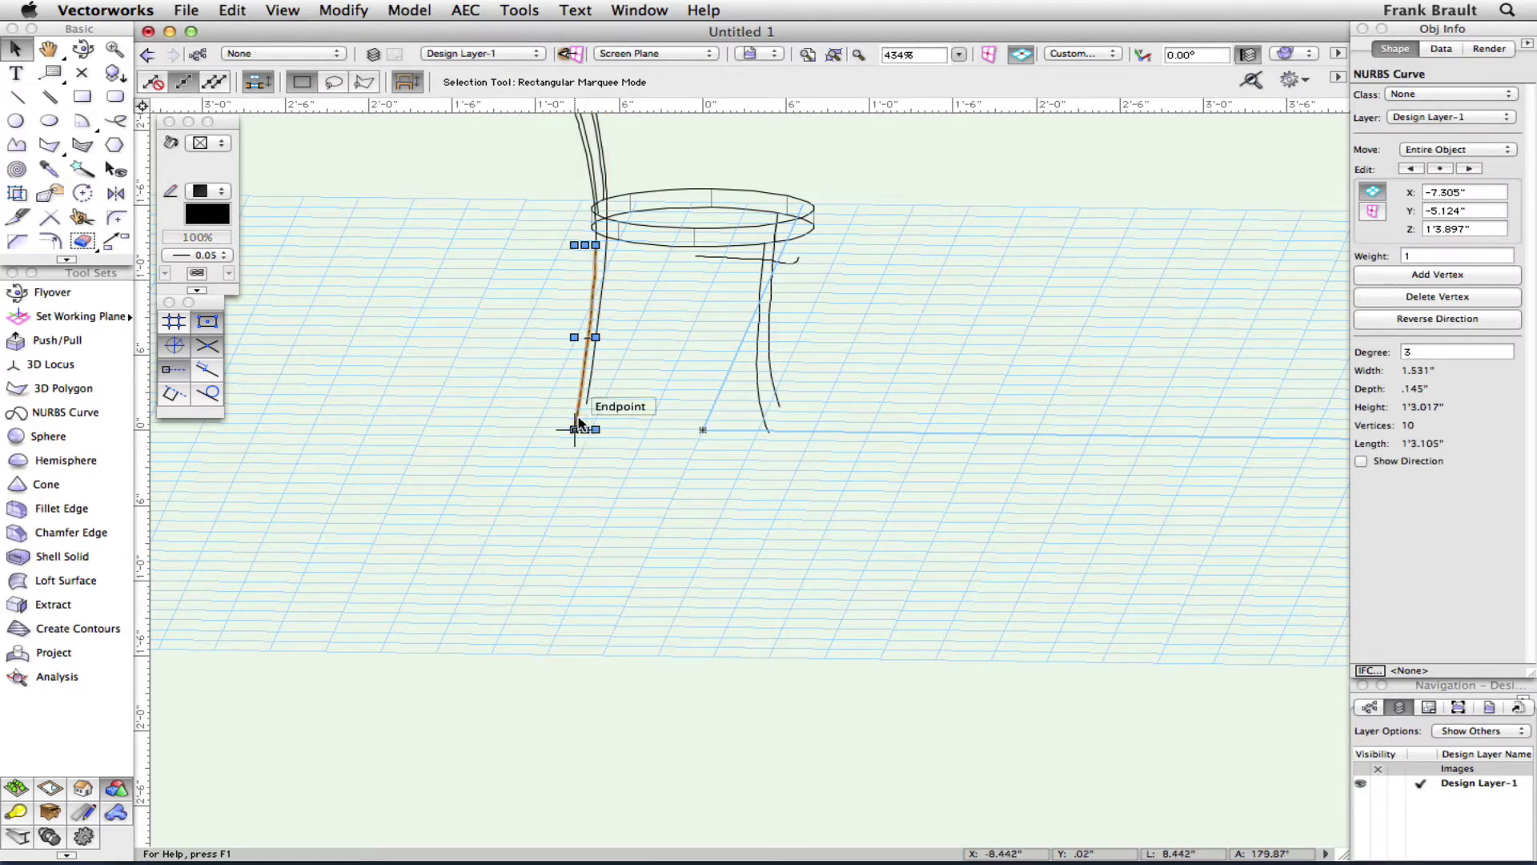
scroll(574, 428, "up", 4)
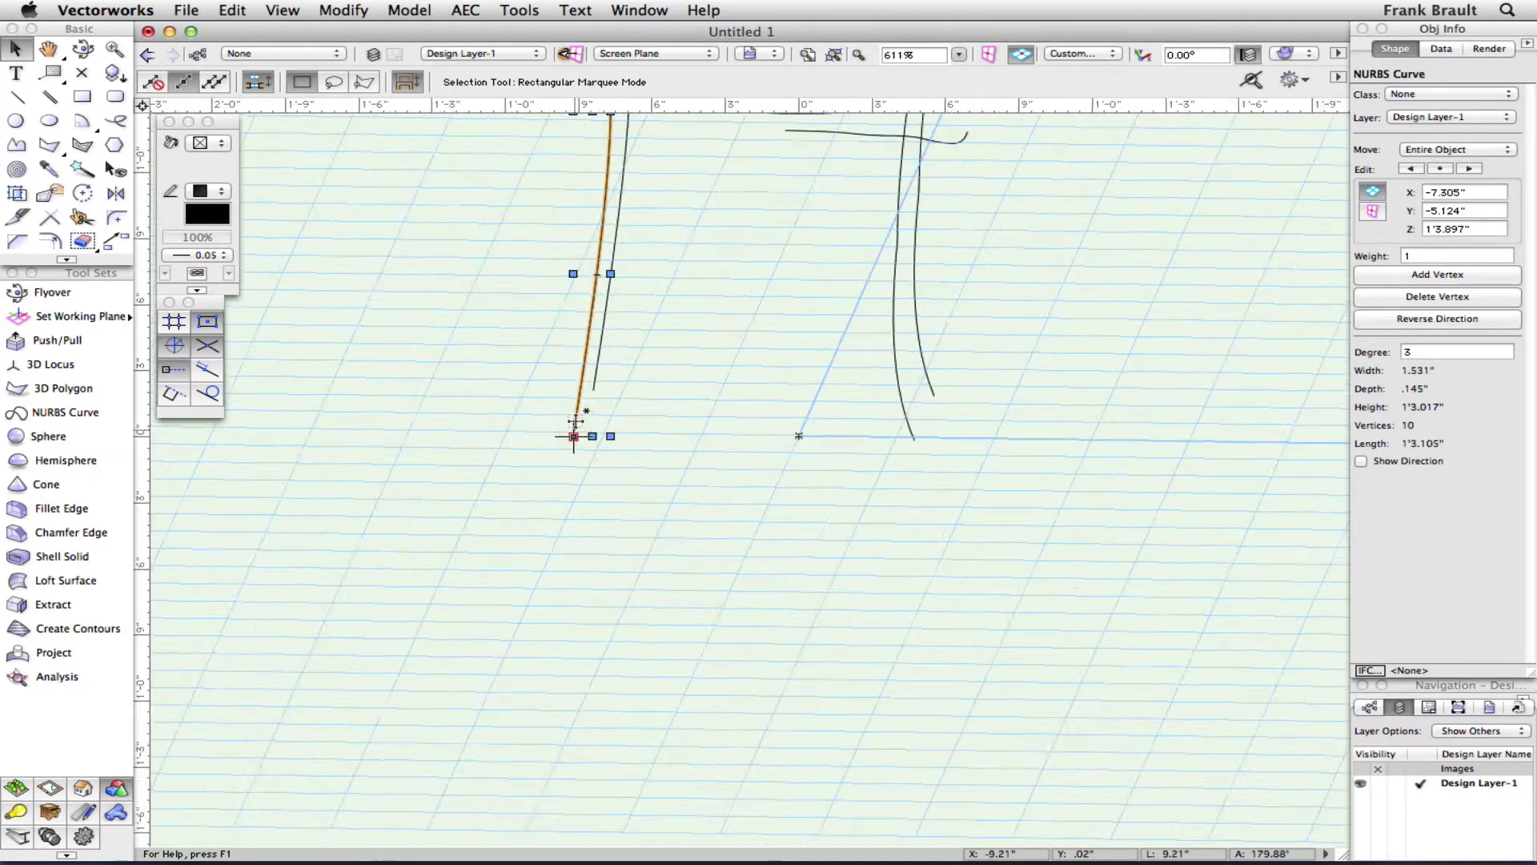
left_click_drag(573, 442, 689, 442)
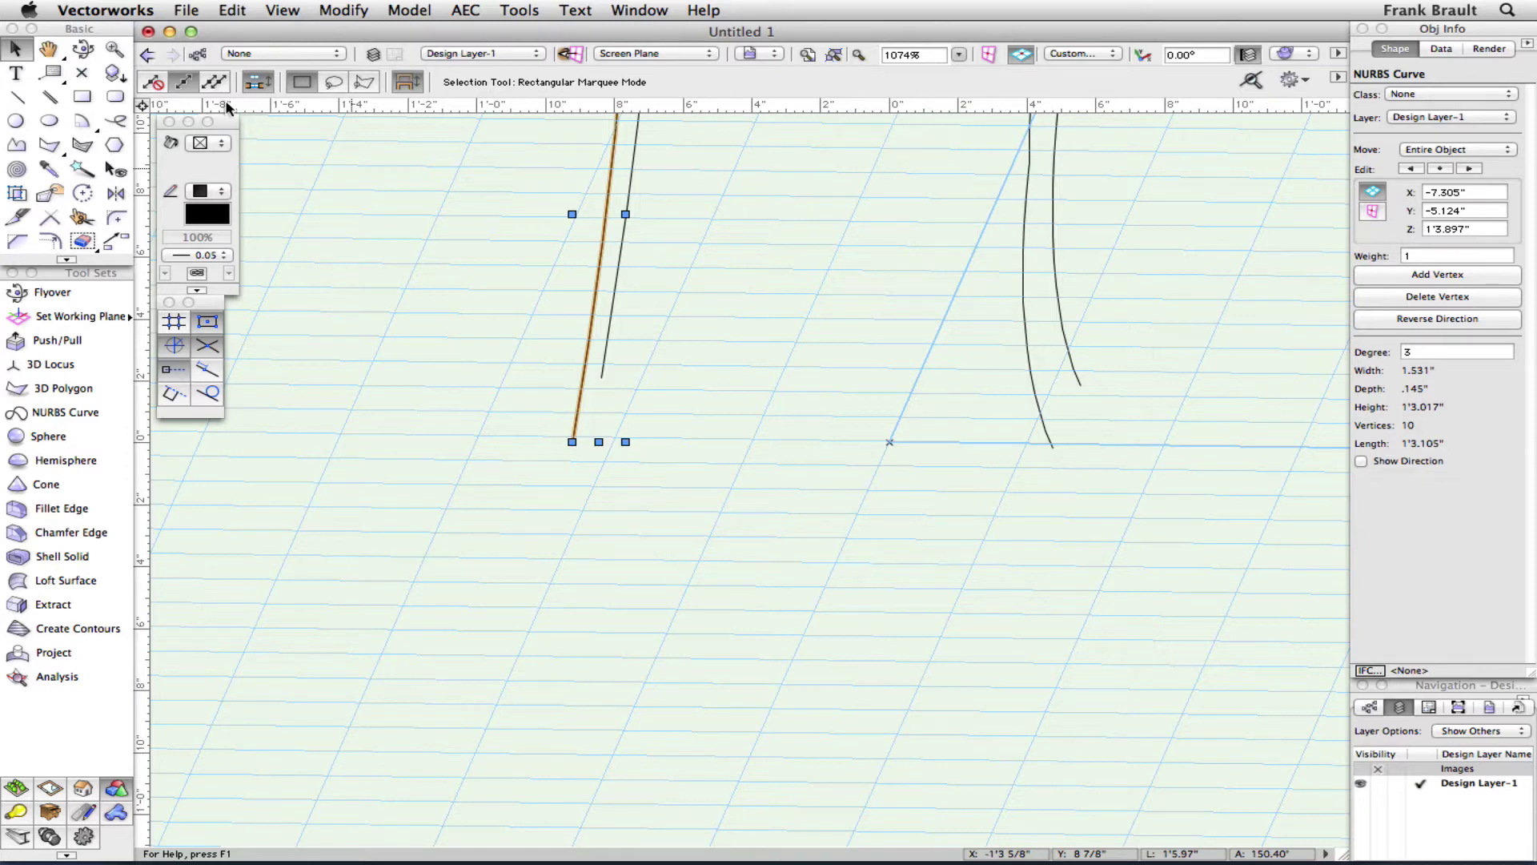
key("F5")
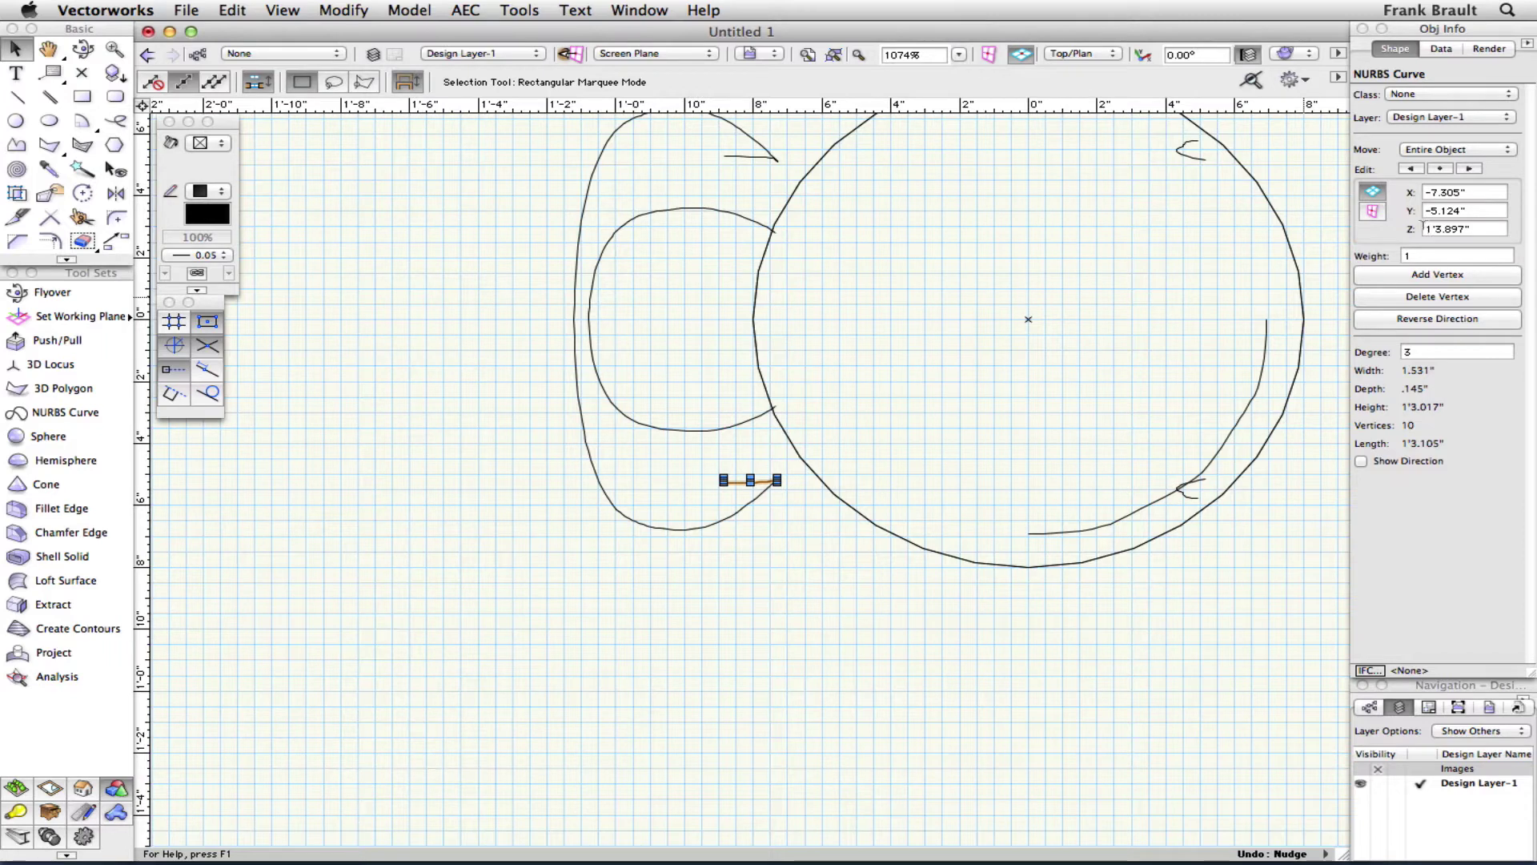
left_click(1494, 198)
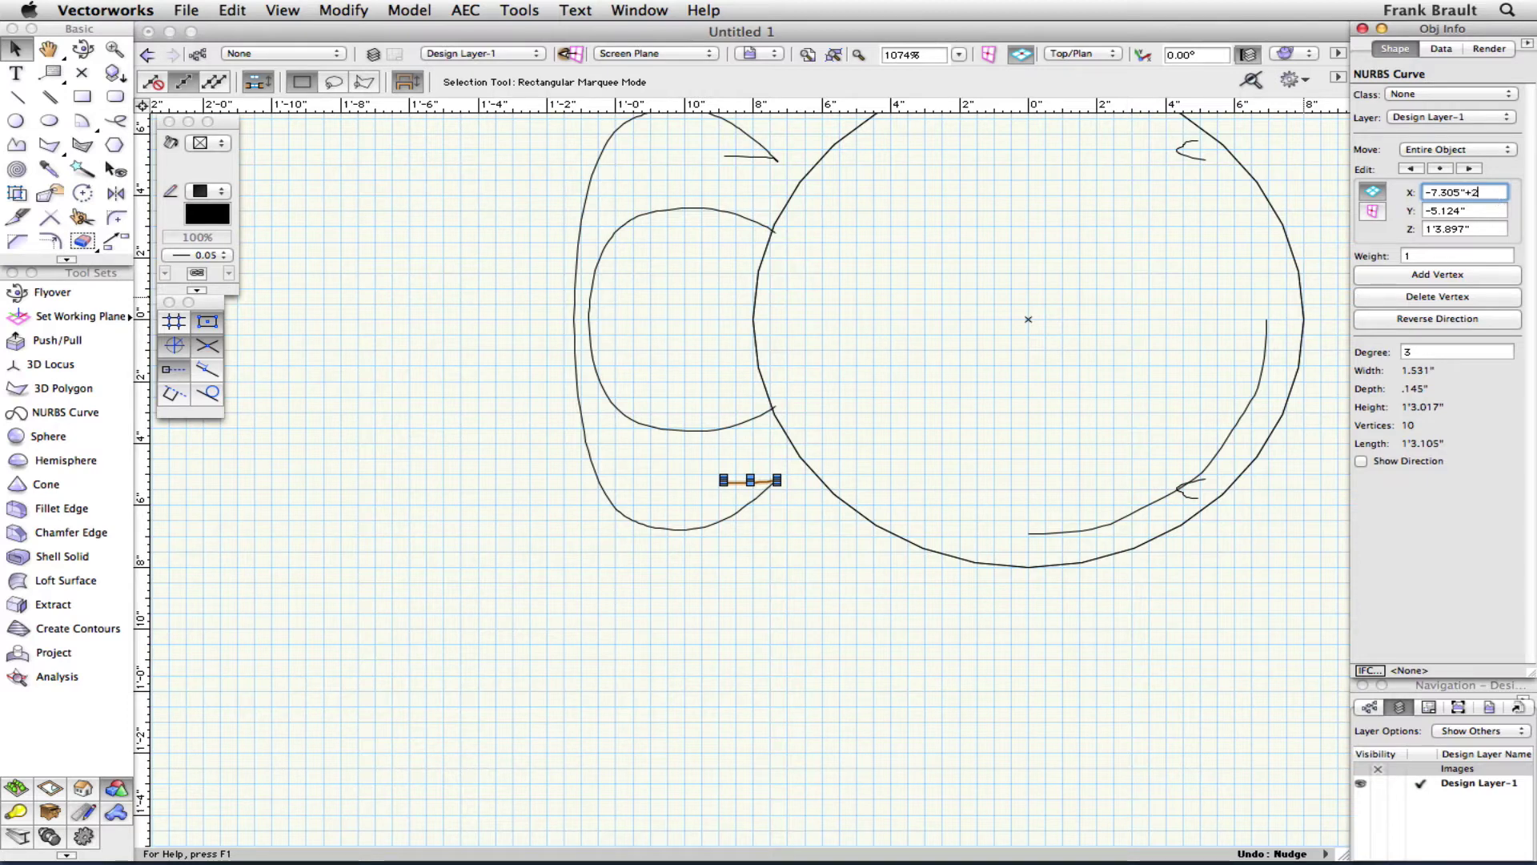
key("Return")
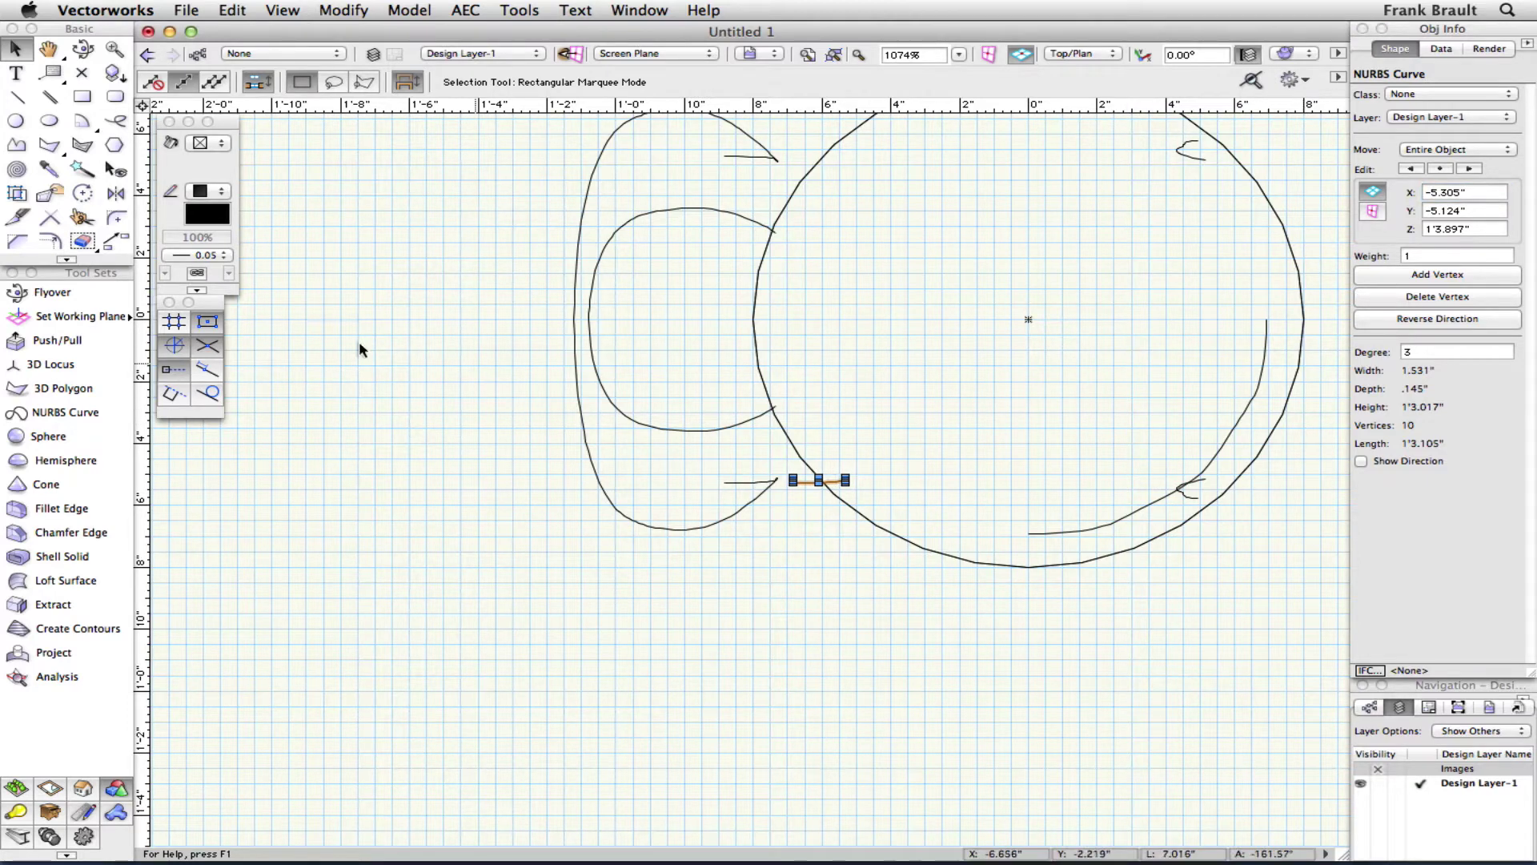
Combine the copied leg curve and the under-seat arc into one NURBS curve, using Dual Object Combine mode with Curvature Matching.
left_click(82, 49)
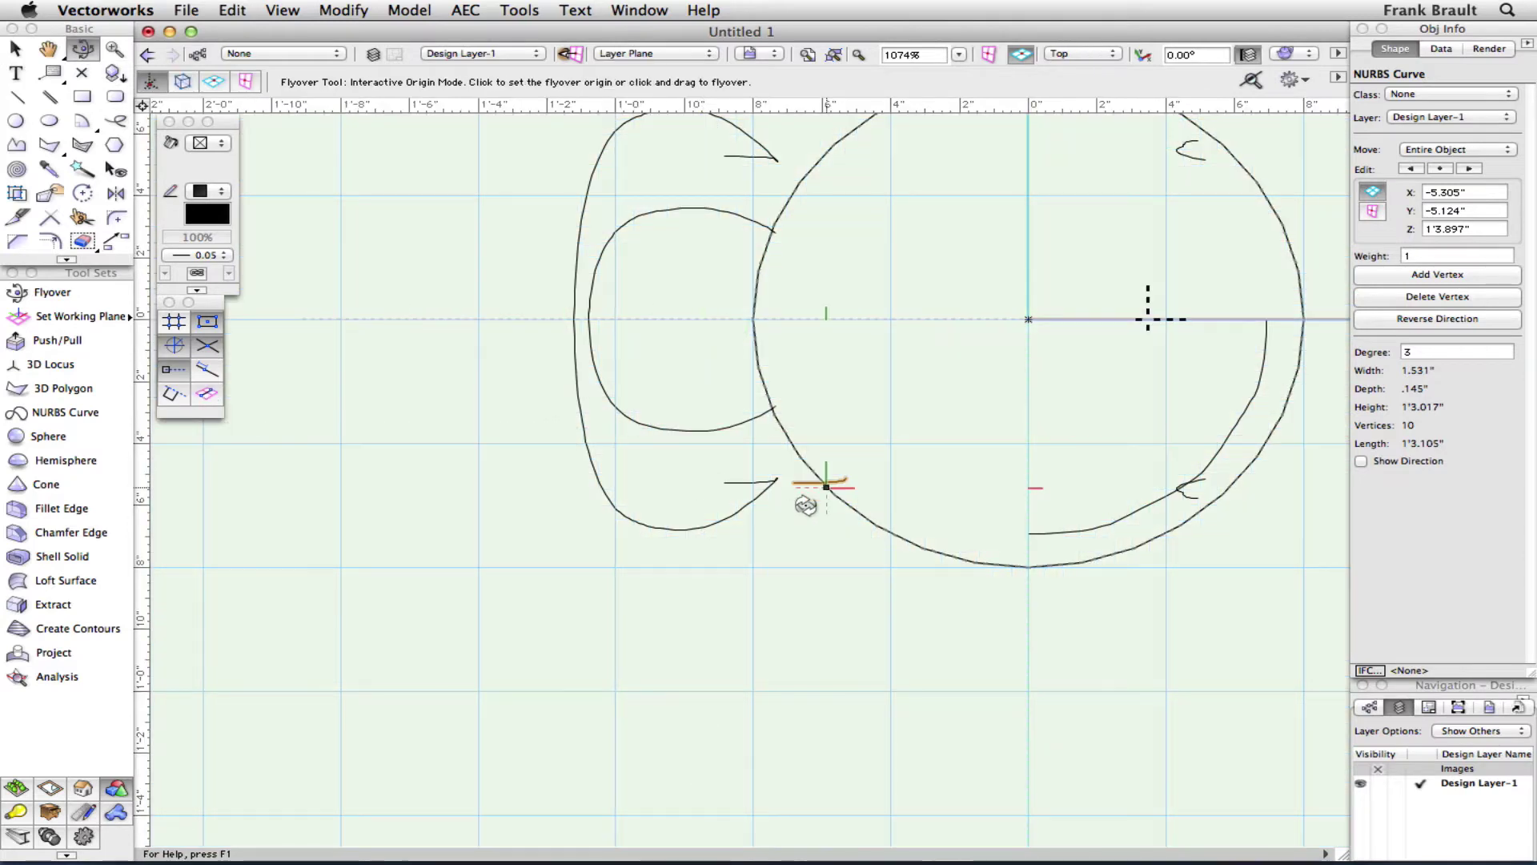
mouse_move(805, 505)
left_mouse_down()
mouse_move(748, 490)
mouse_move(728, 453)
mouse_move(686, 642)
left_mouse_up()
key("space")
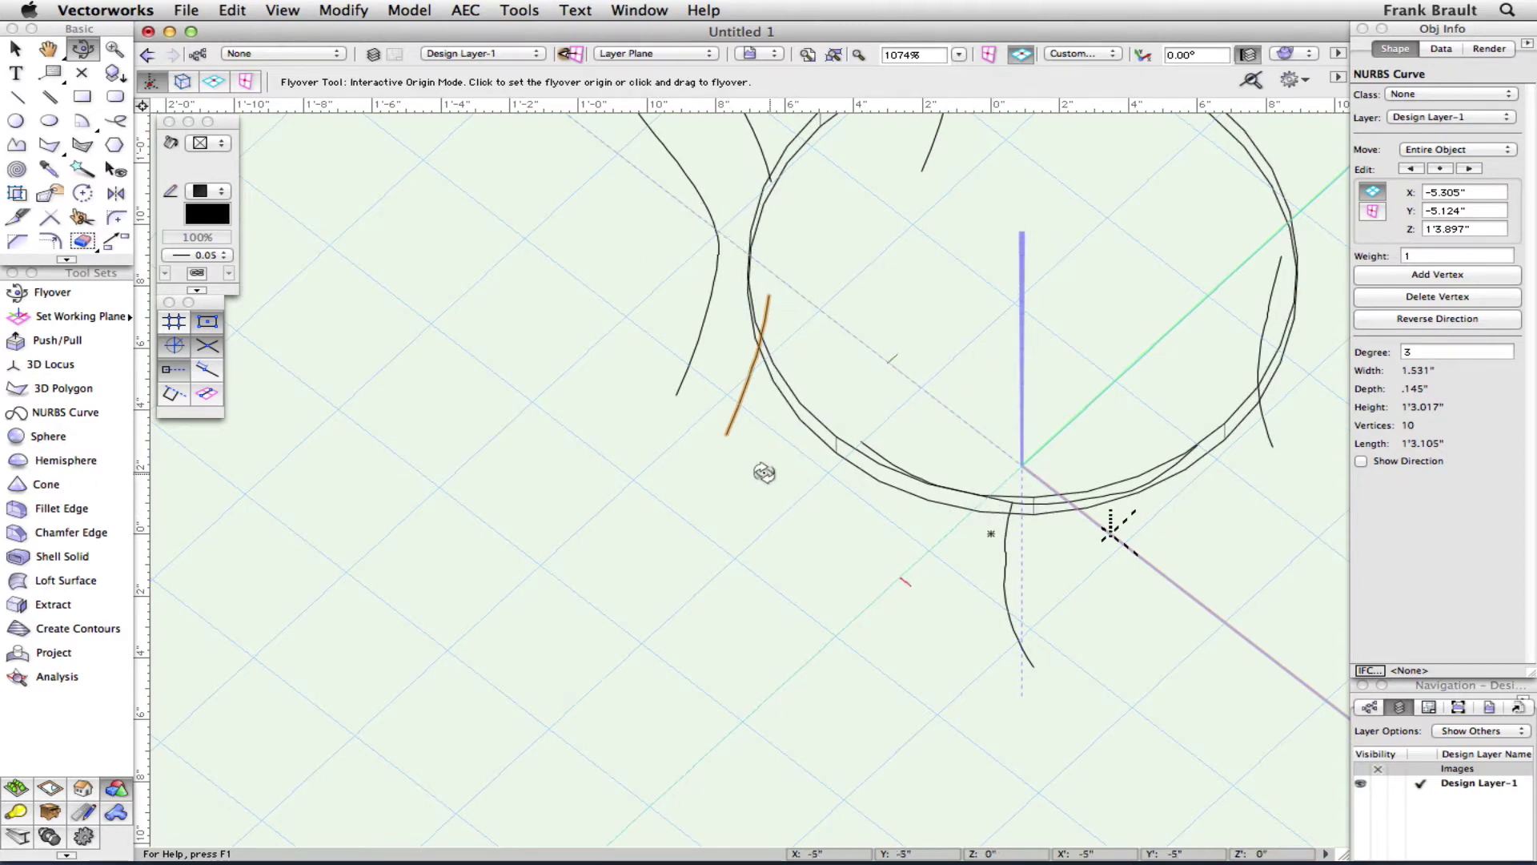
left_click_drag(764, 472, 704, 487)
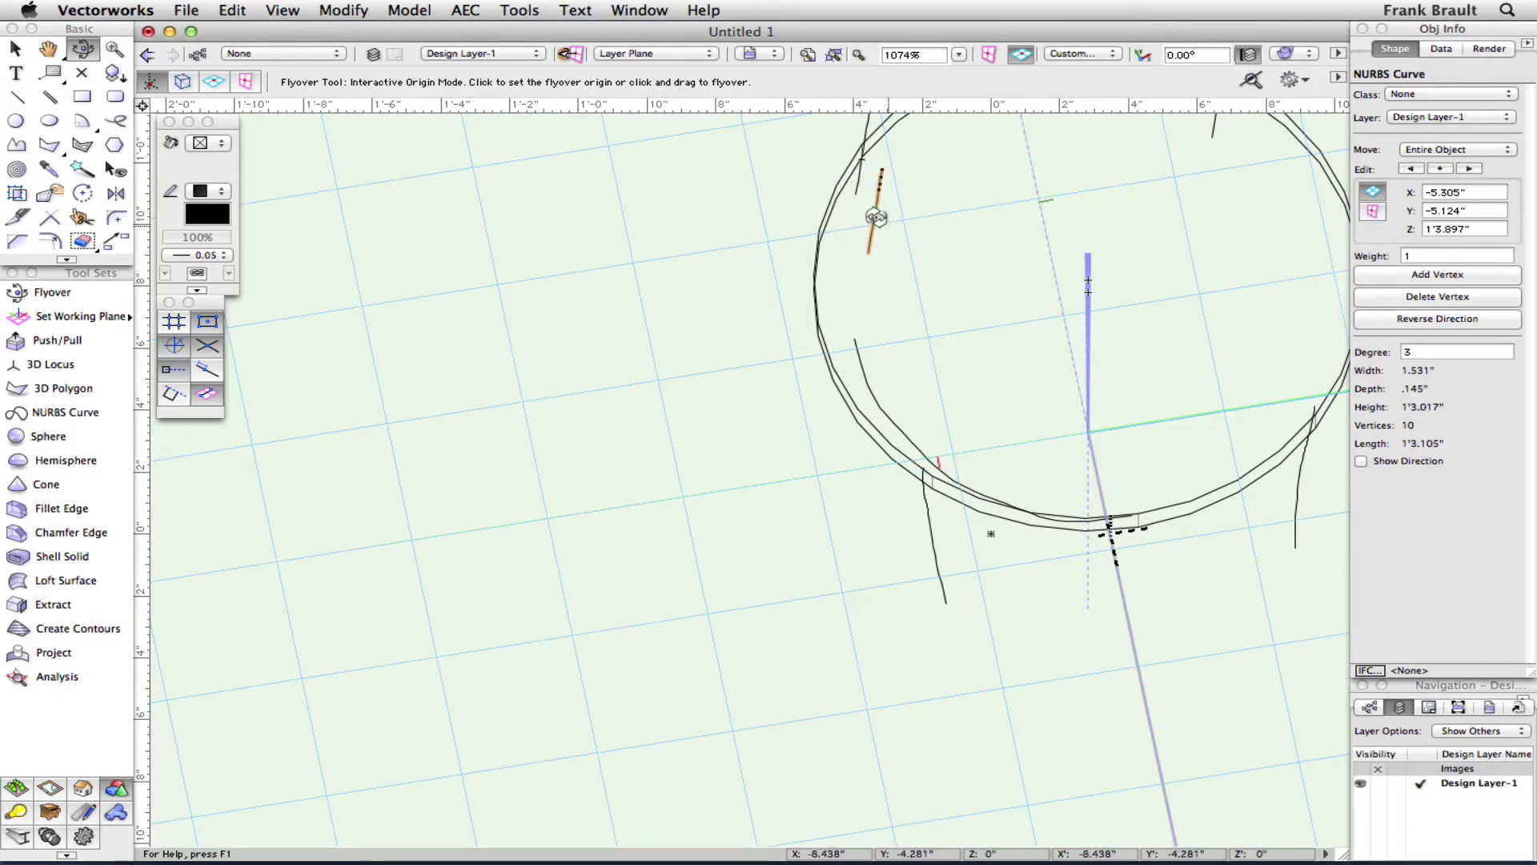
left_click_drag(708, 325, 785, 501)
key("space")
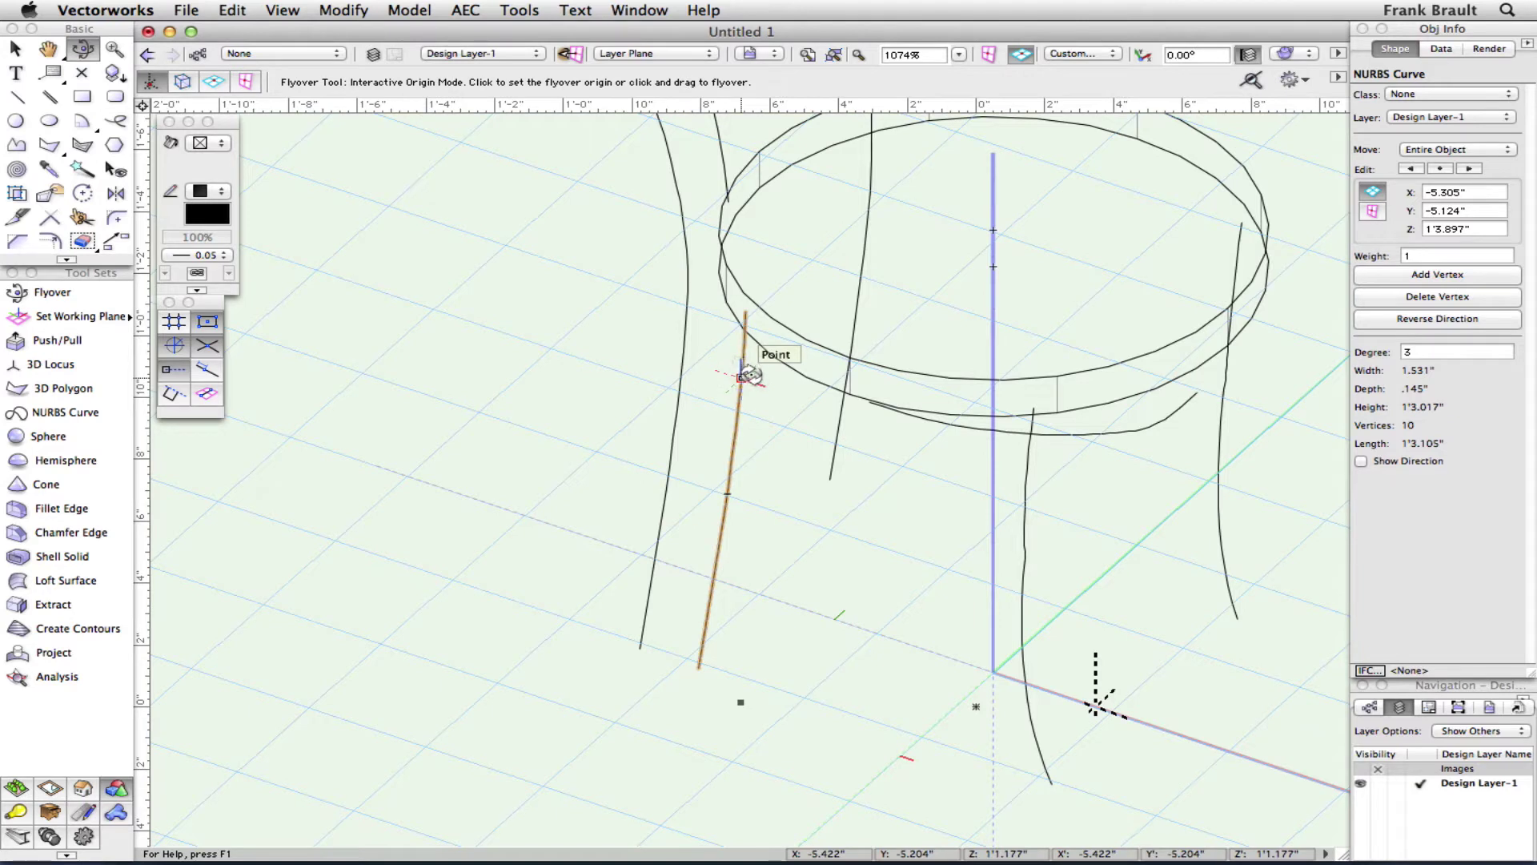
left_click(14, 48)
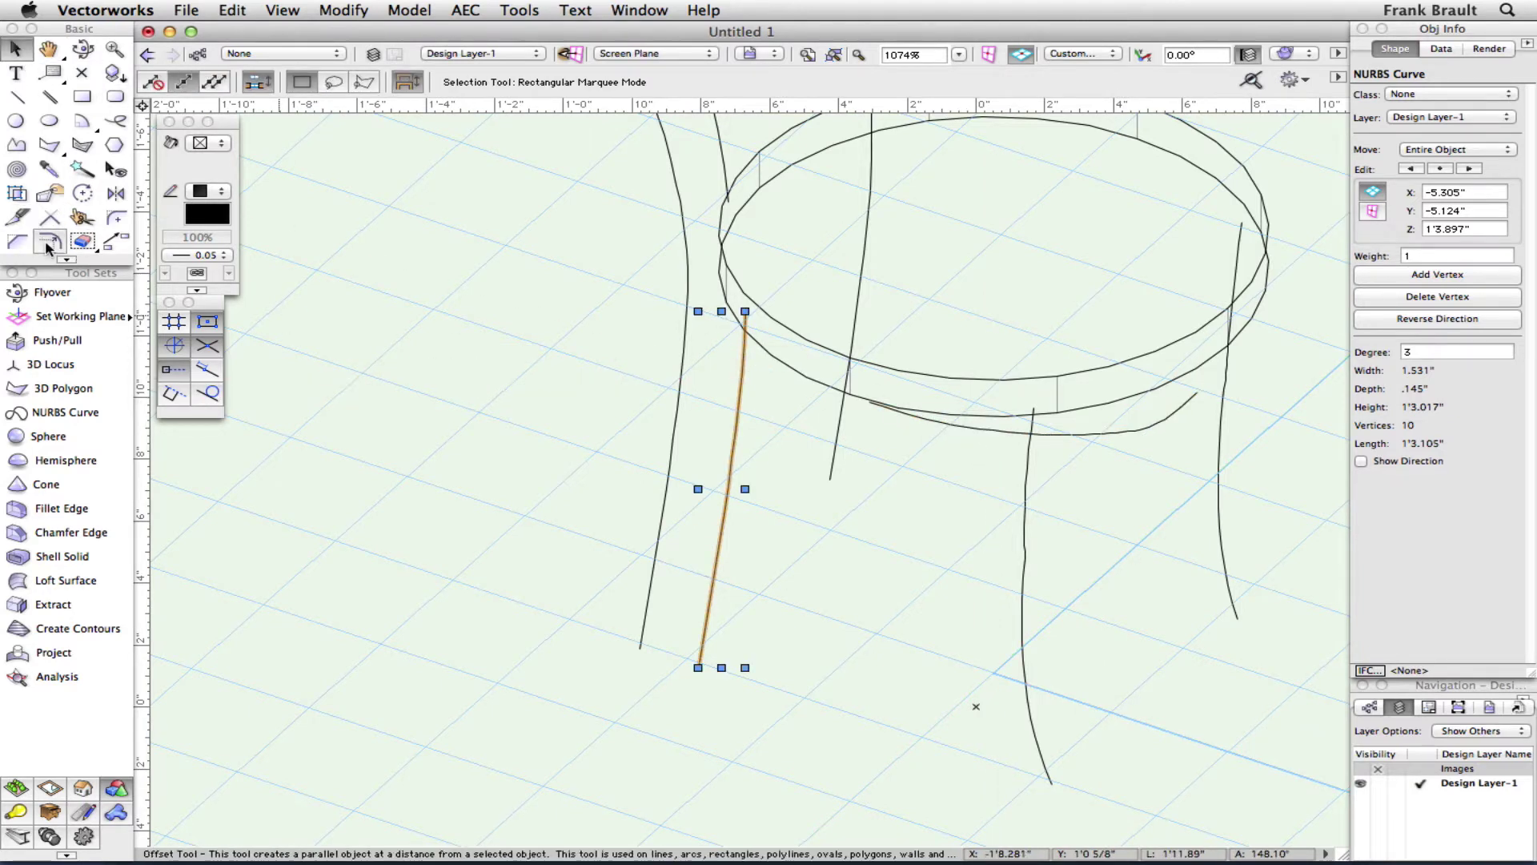
left_click(48, 217)
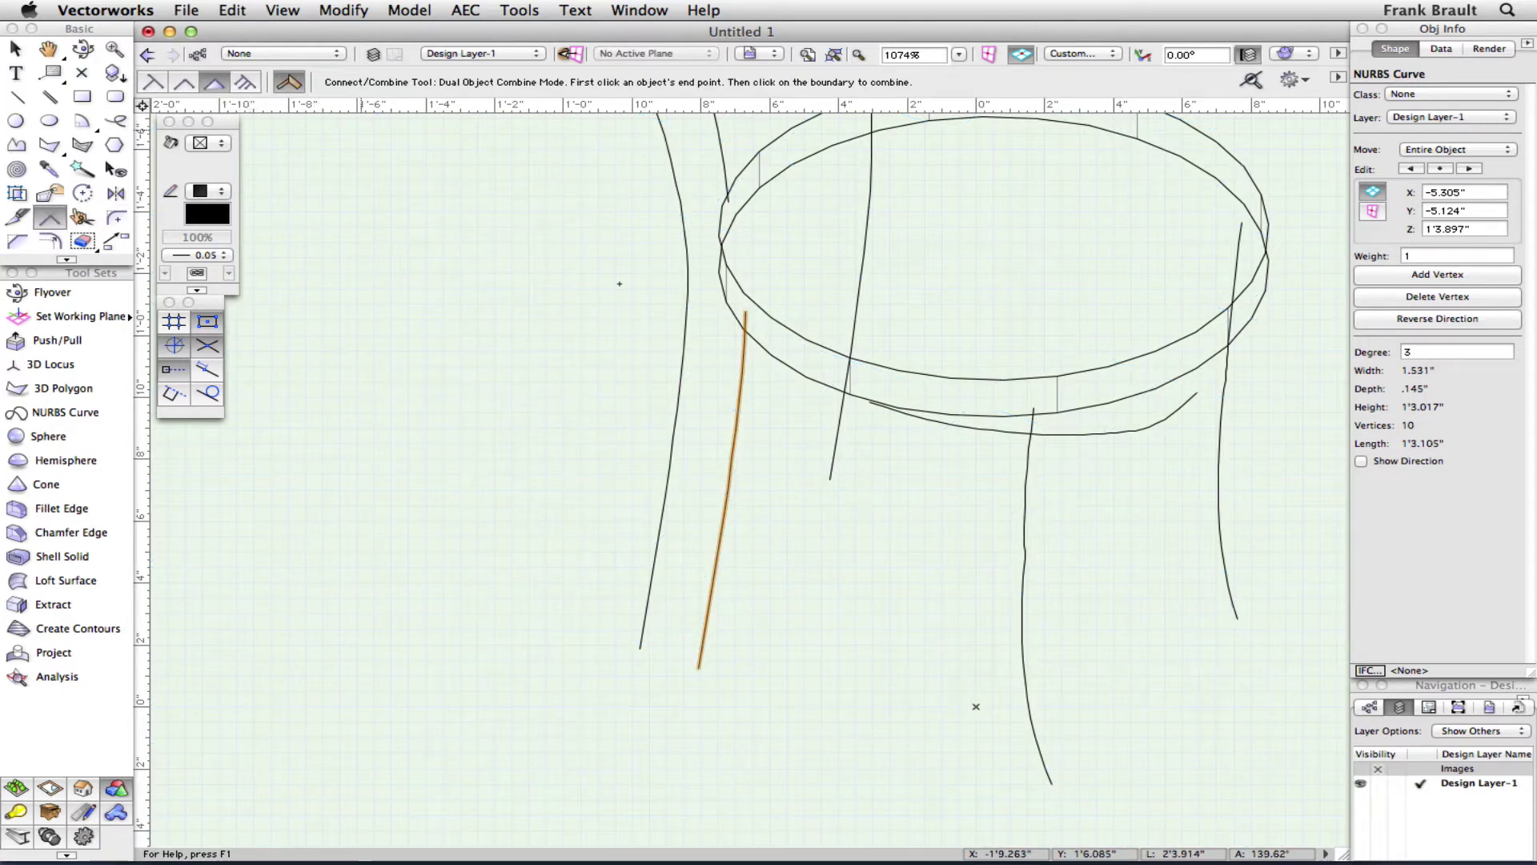
left_click(751, 347)
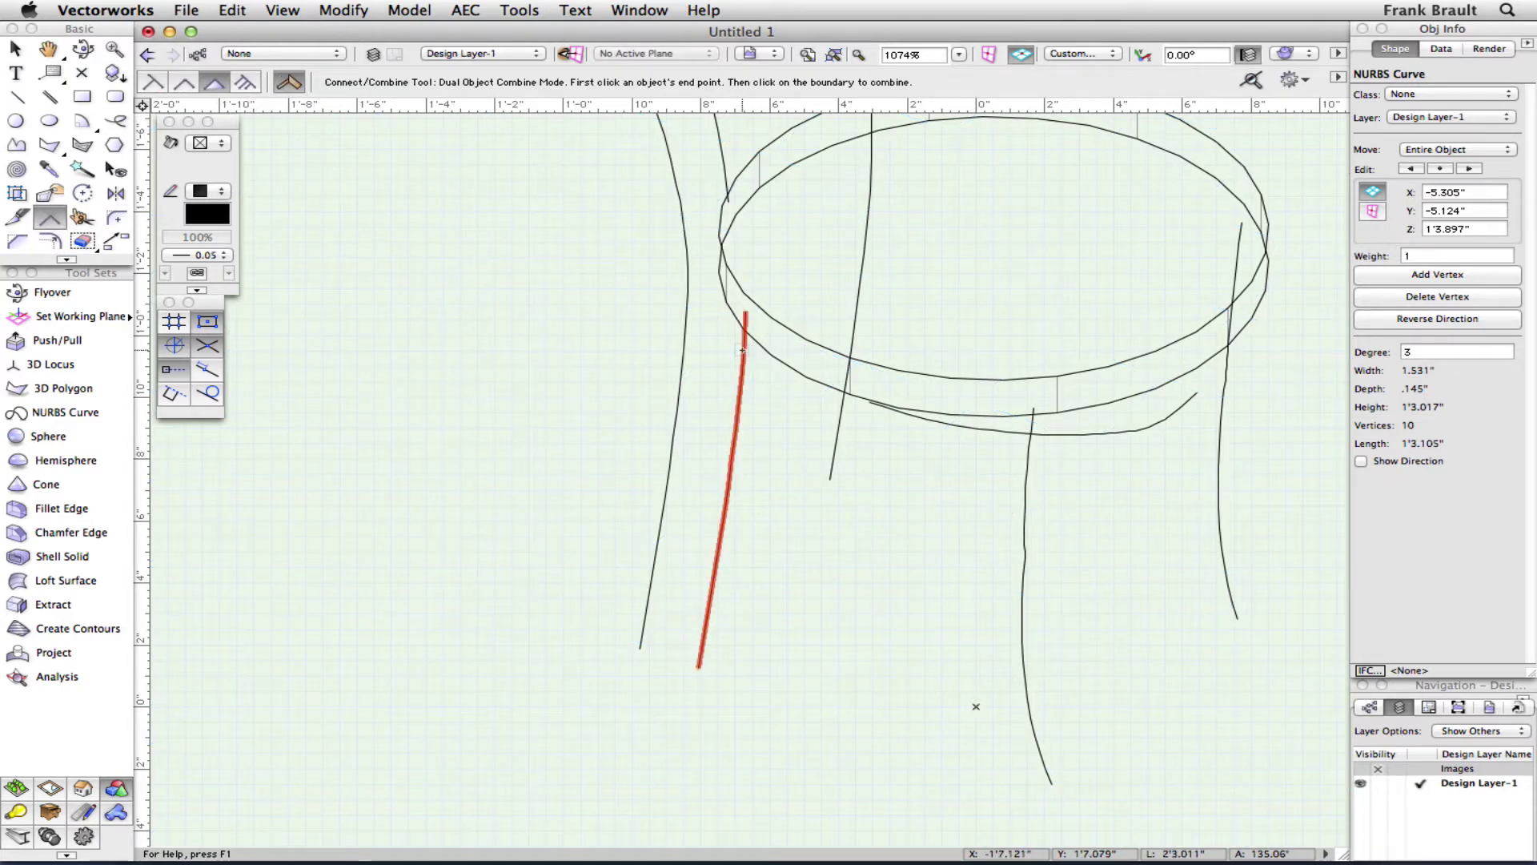
left_click(922, 419)
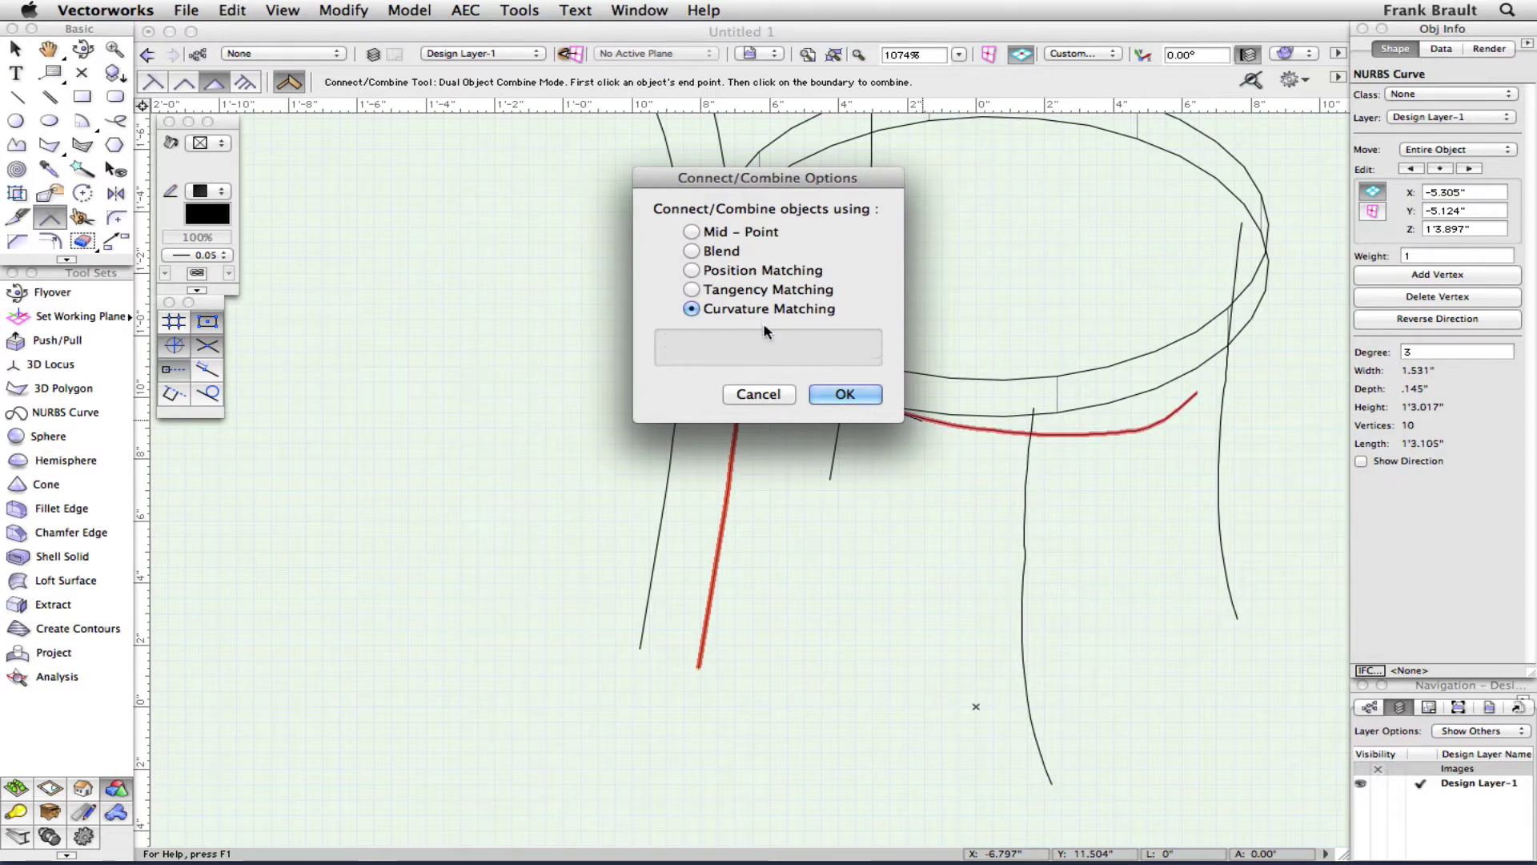
left_click(841, 395)
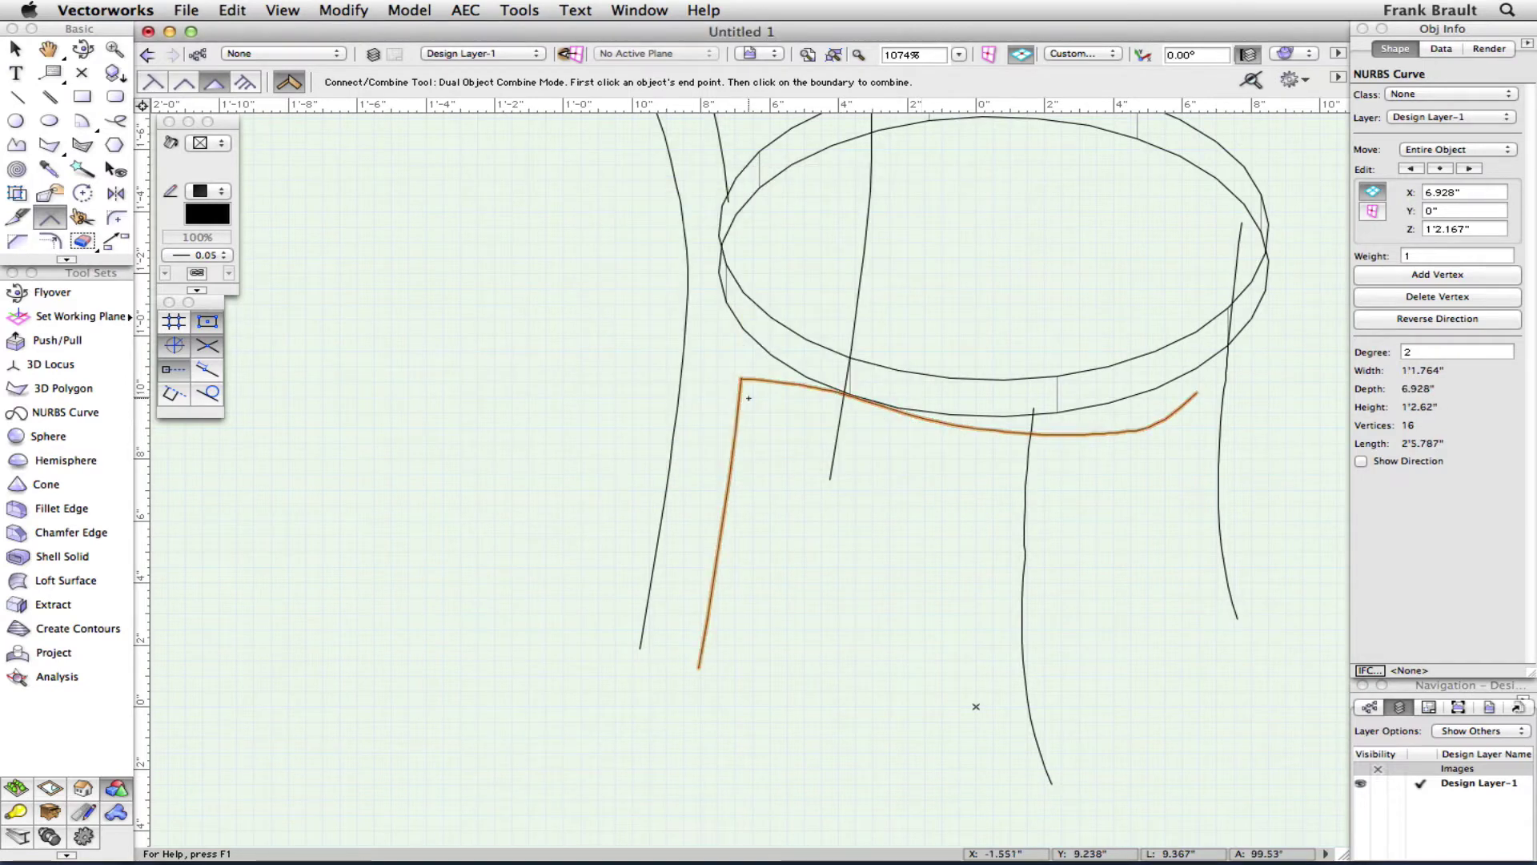
left_click(14, 48)
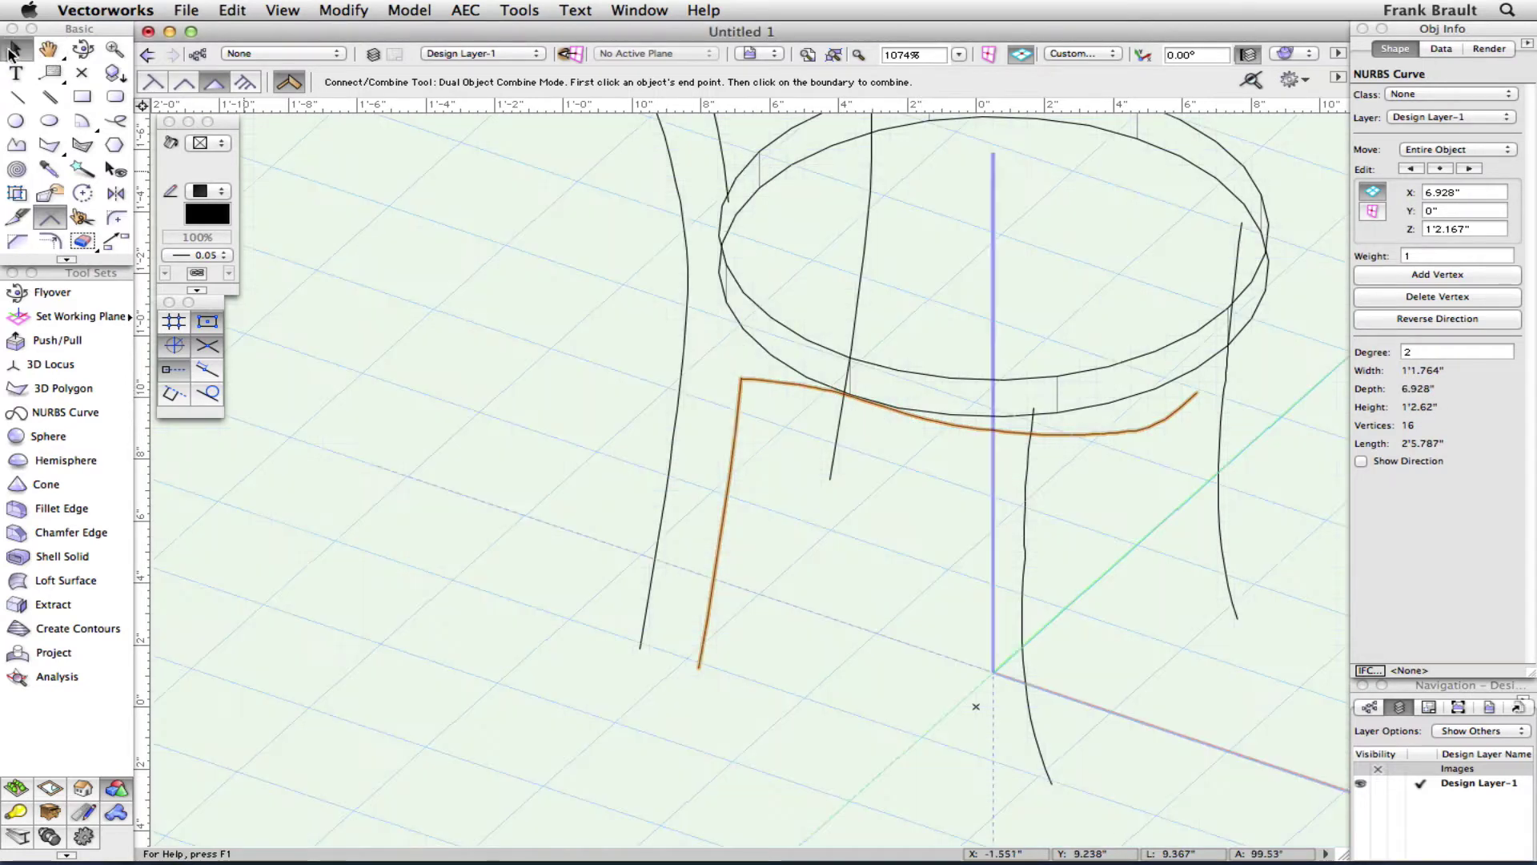
Remove the sharp corner vertex where the leg portion meets the arc so the curve bends smoothly.
left_click(41, 197)
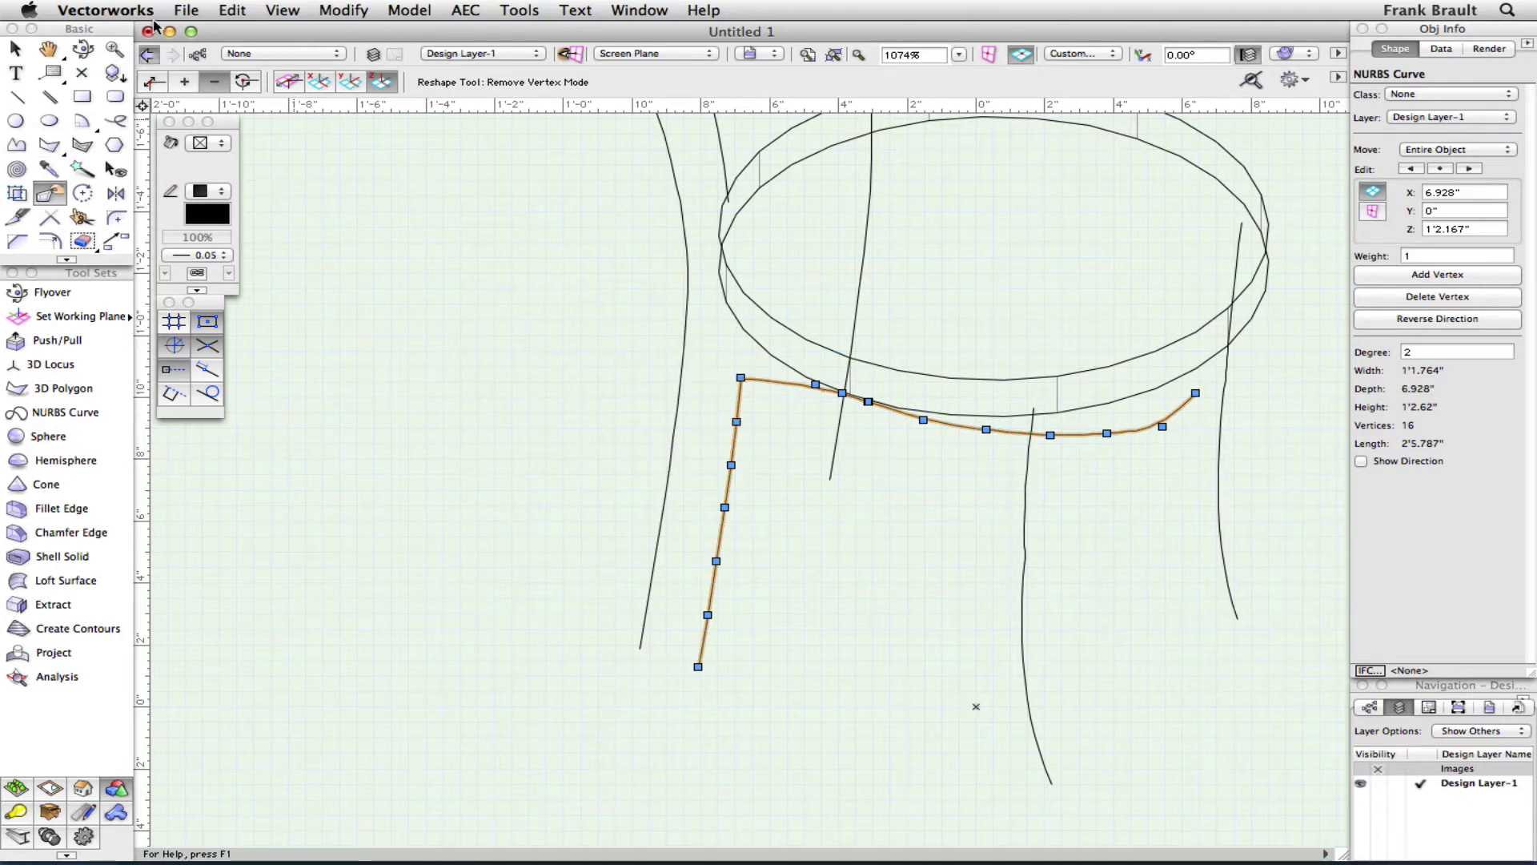
left_click(245, 82)
left_click(740, 376)
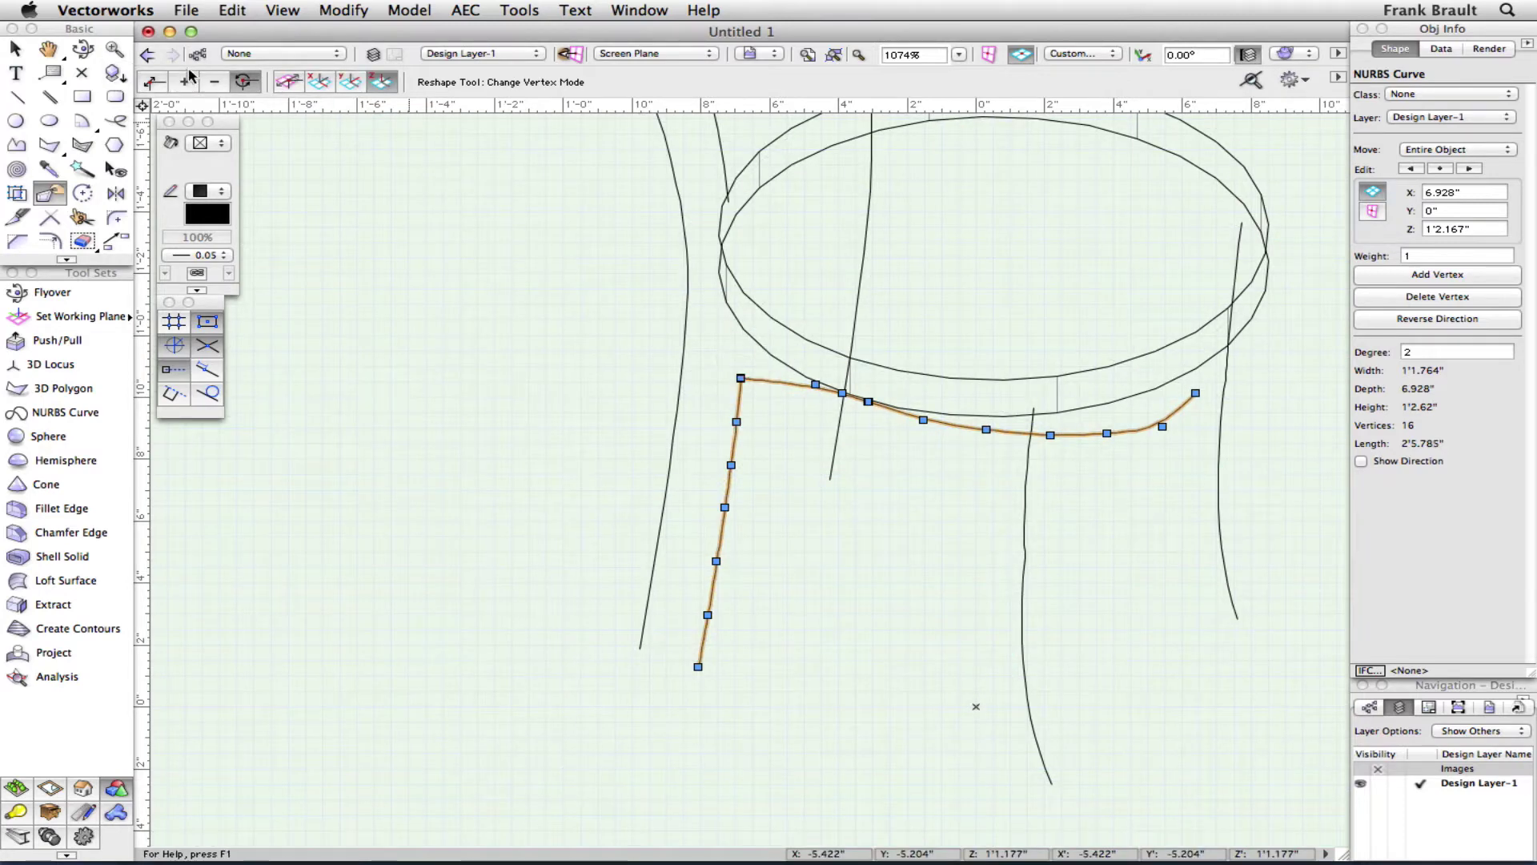
left_click(214, 82)
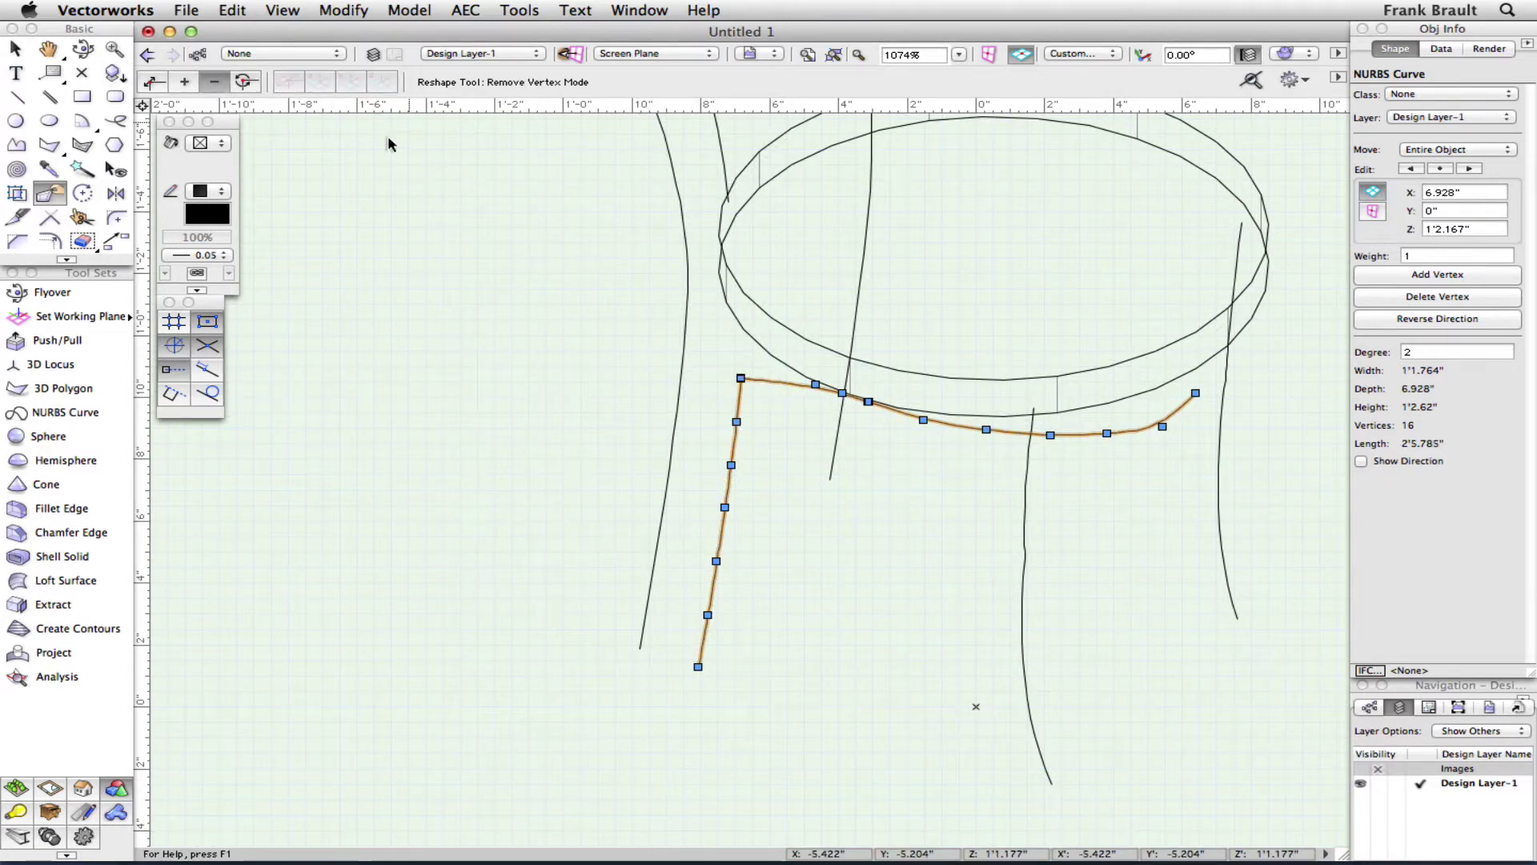
left_click(741, 378)
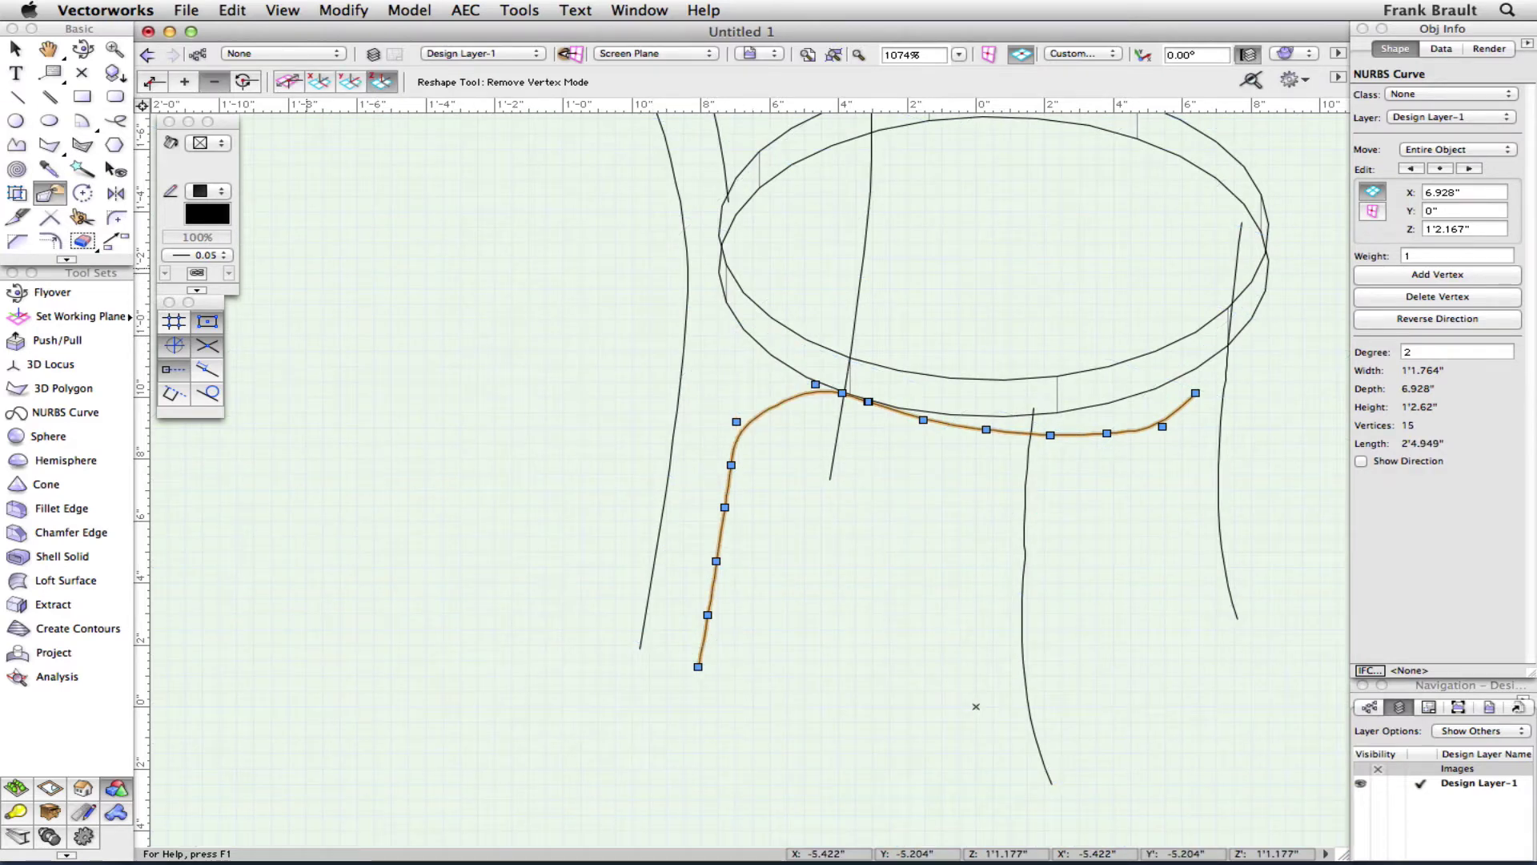
Move the bend's upper vertex outward along Y with the Reshape tool, giving the curve a depth of about 7.113 inches.
left_click(83, 50)
left_click_drag(878, 436, 902, 398)
left_click(14, 48)
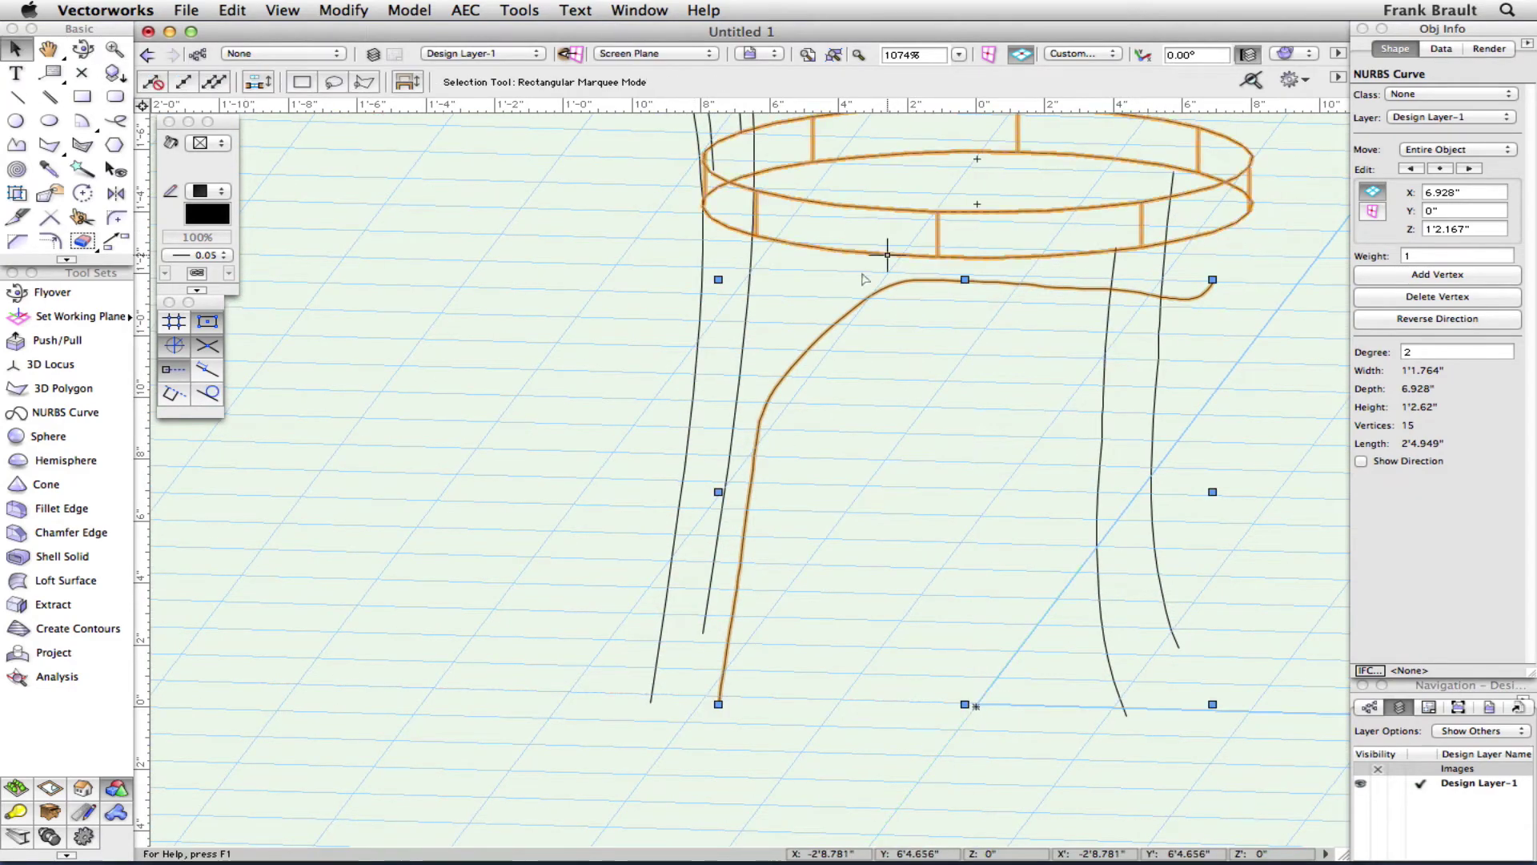
key("shift+r")
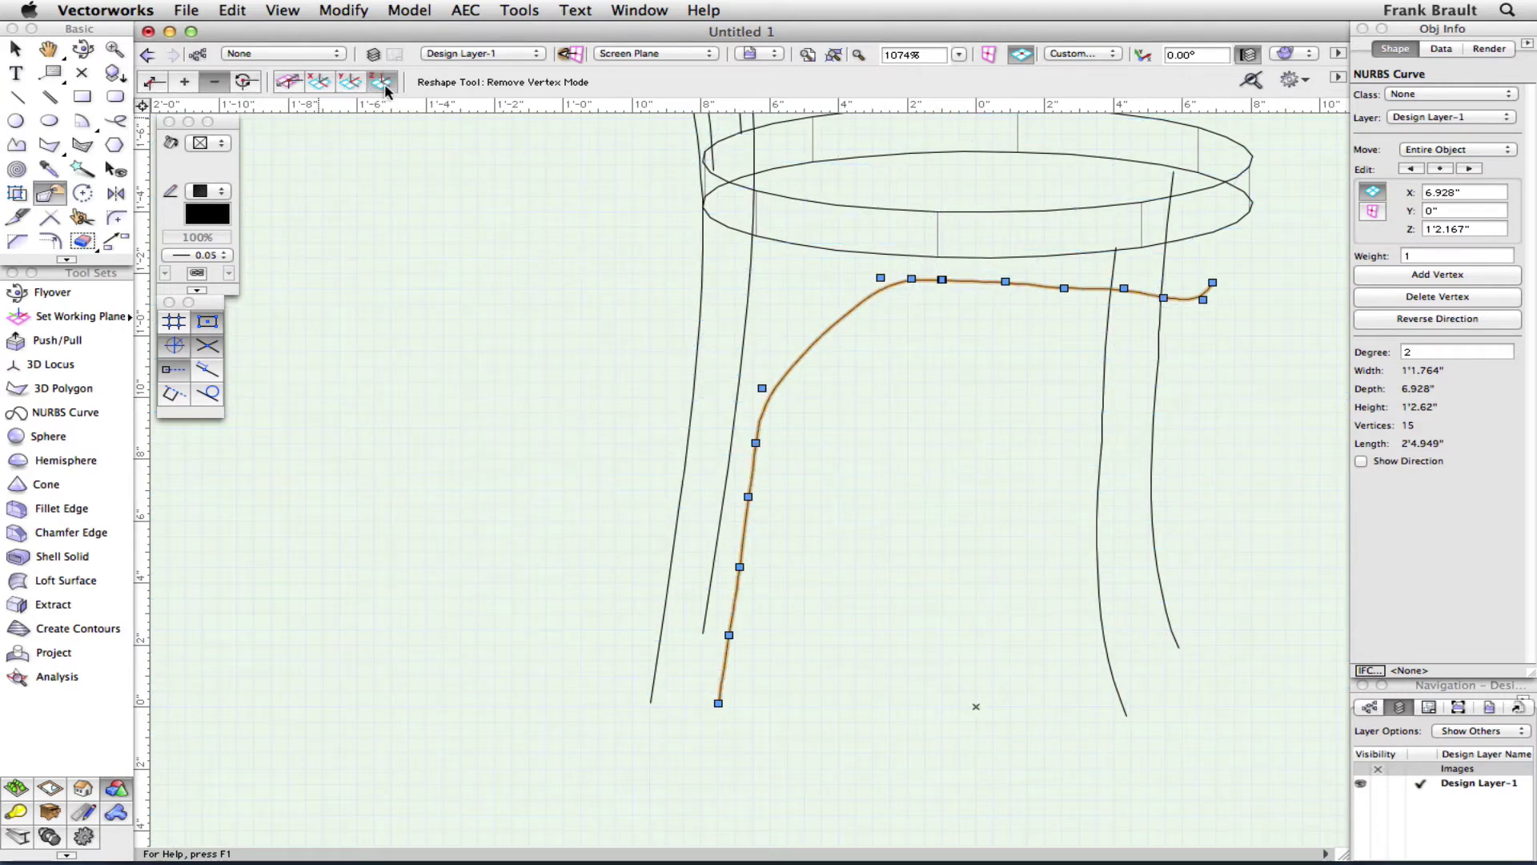
left_click(149, 82)
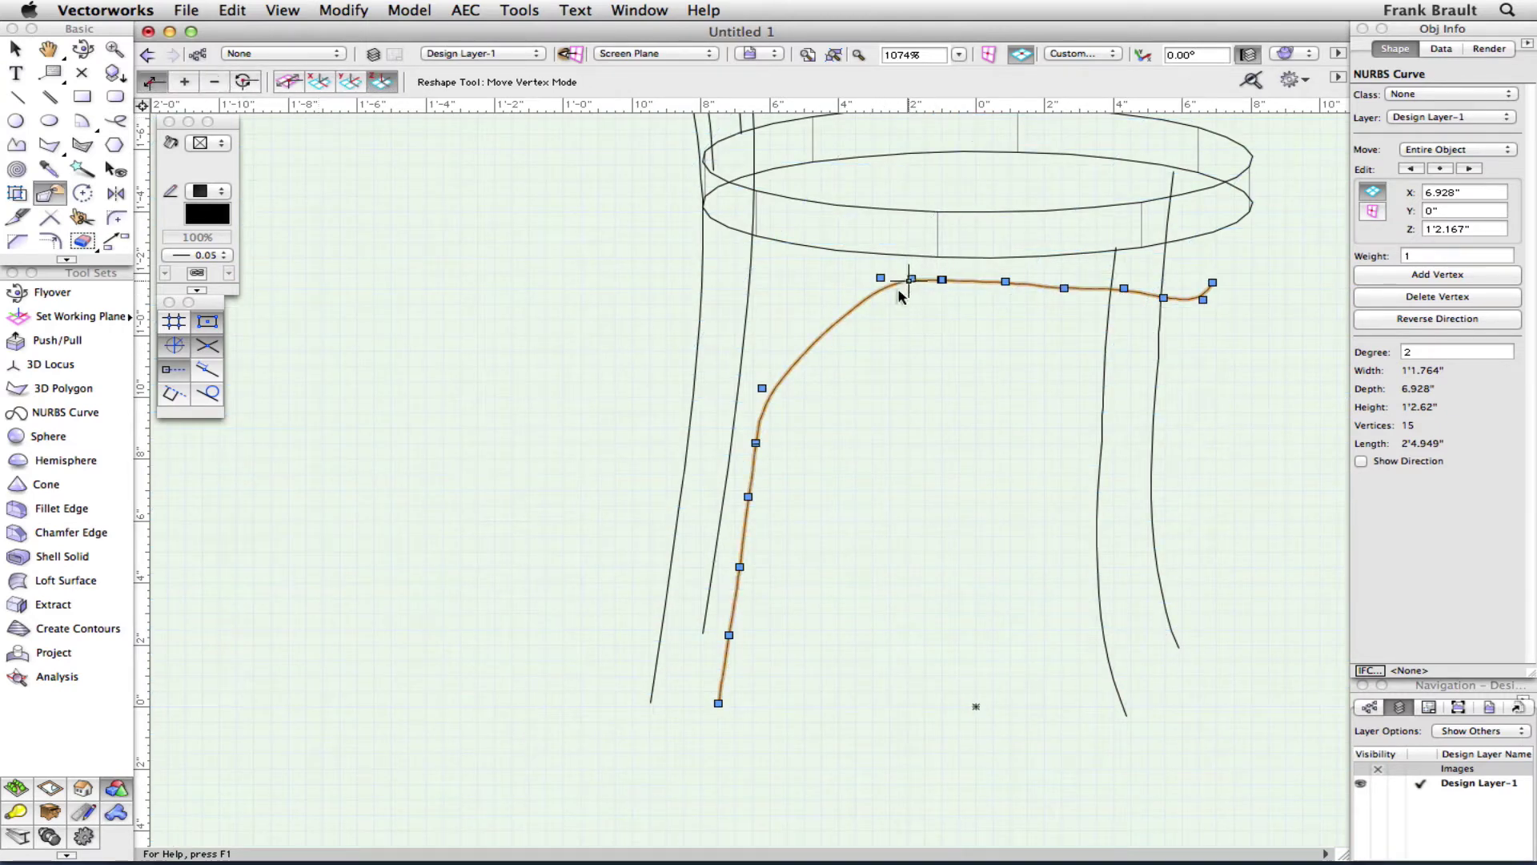
left_click_drag(881, 278, 823, 292)
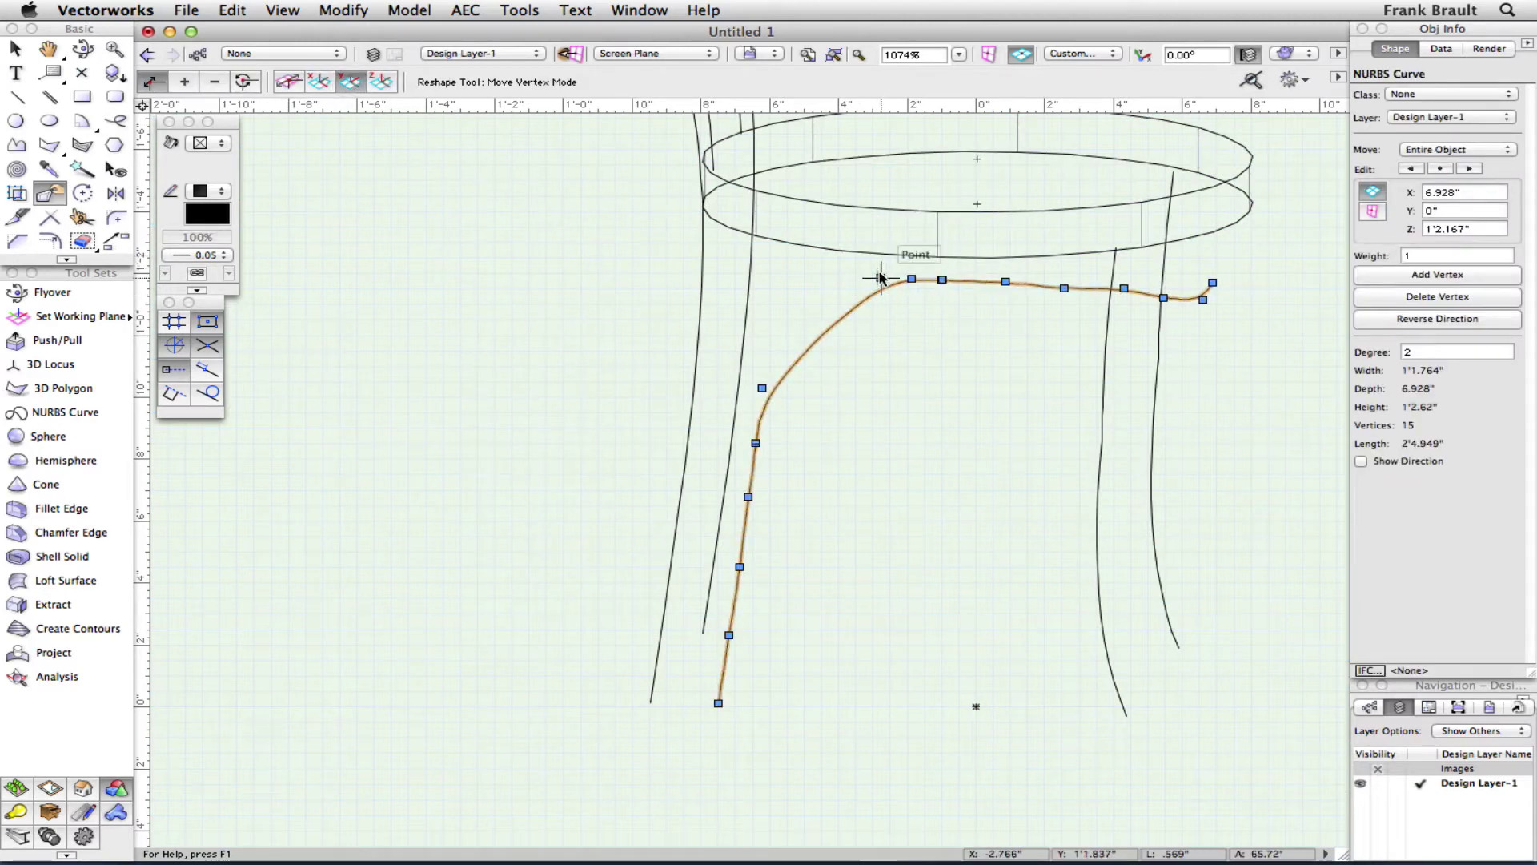
left_click_drag(881, 278, 824, 283)
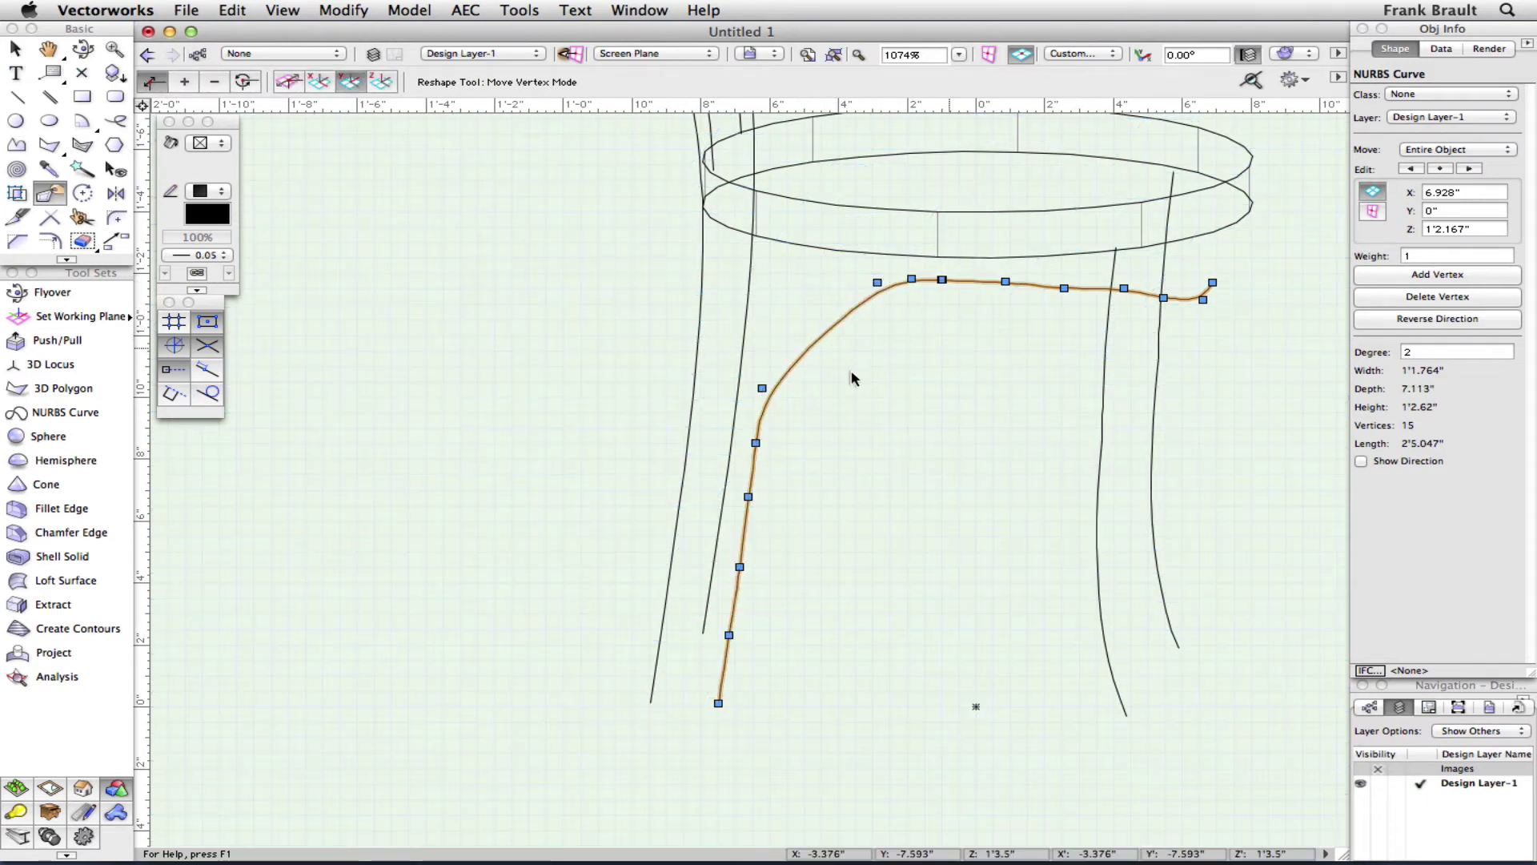
Try raising the bend's lower vertex along Z, undo that move, and slightly lower the arc vertex beside the front leg.
left_click_drag(762, 389, 773, 328)
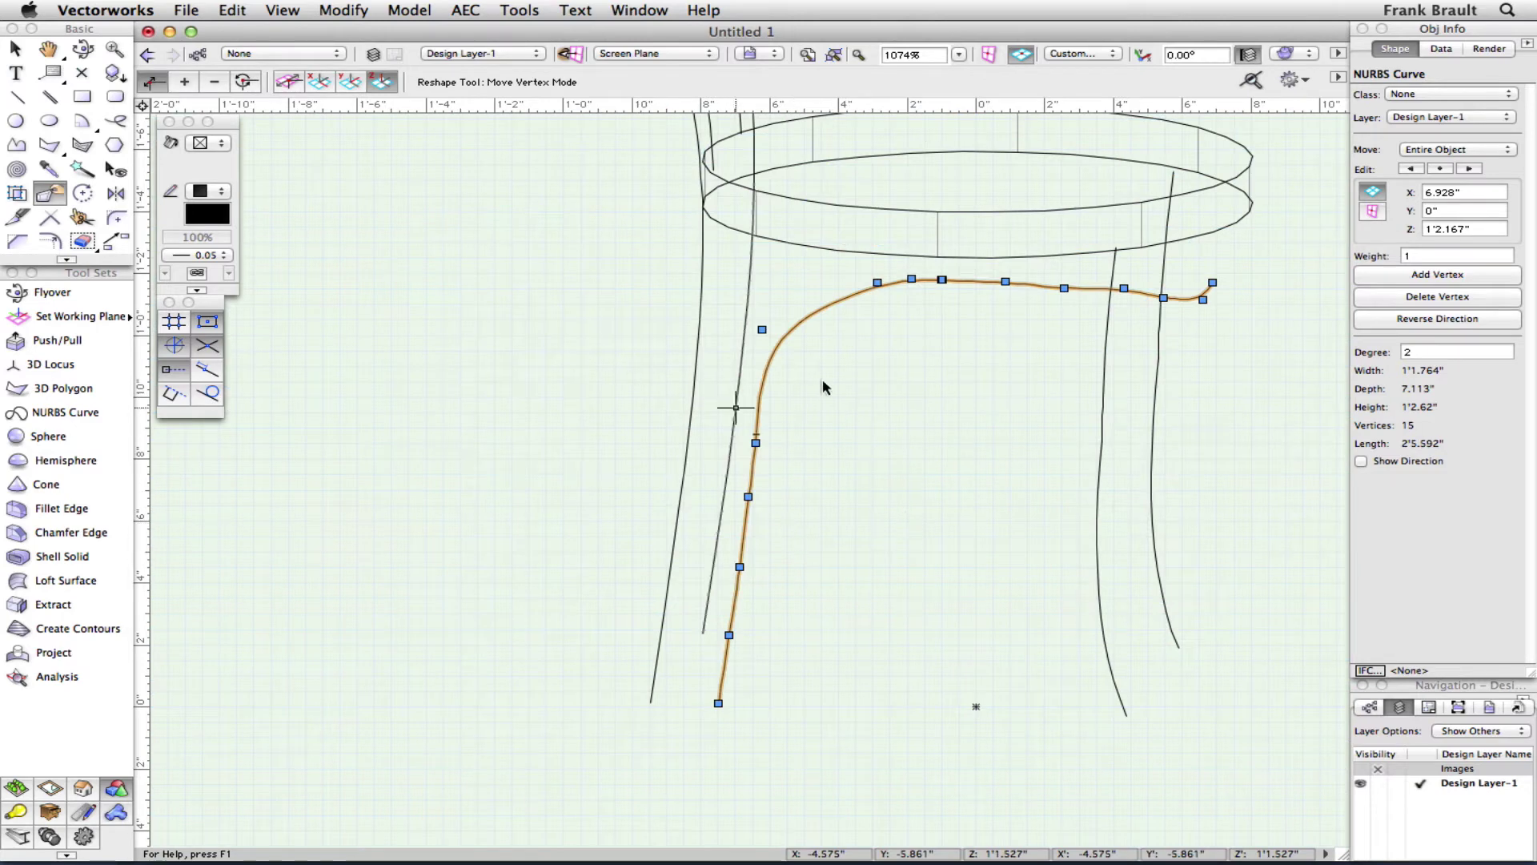
left_click_drag(1124, 288, 1122, 299)
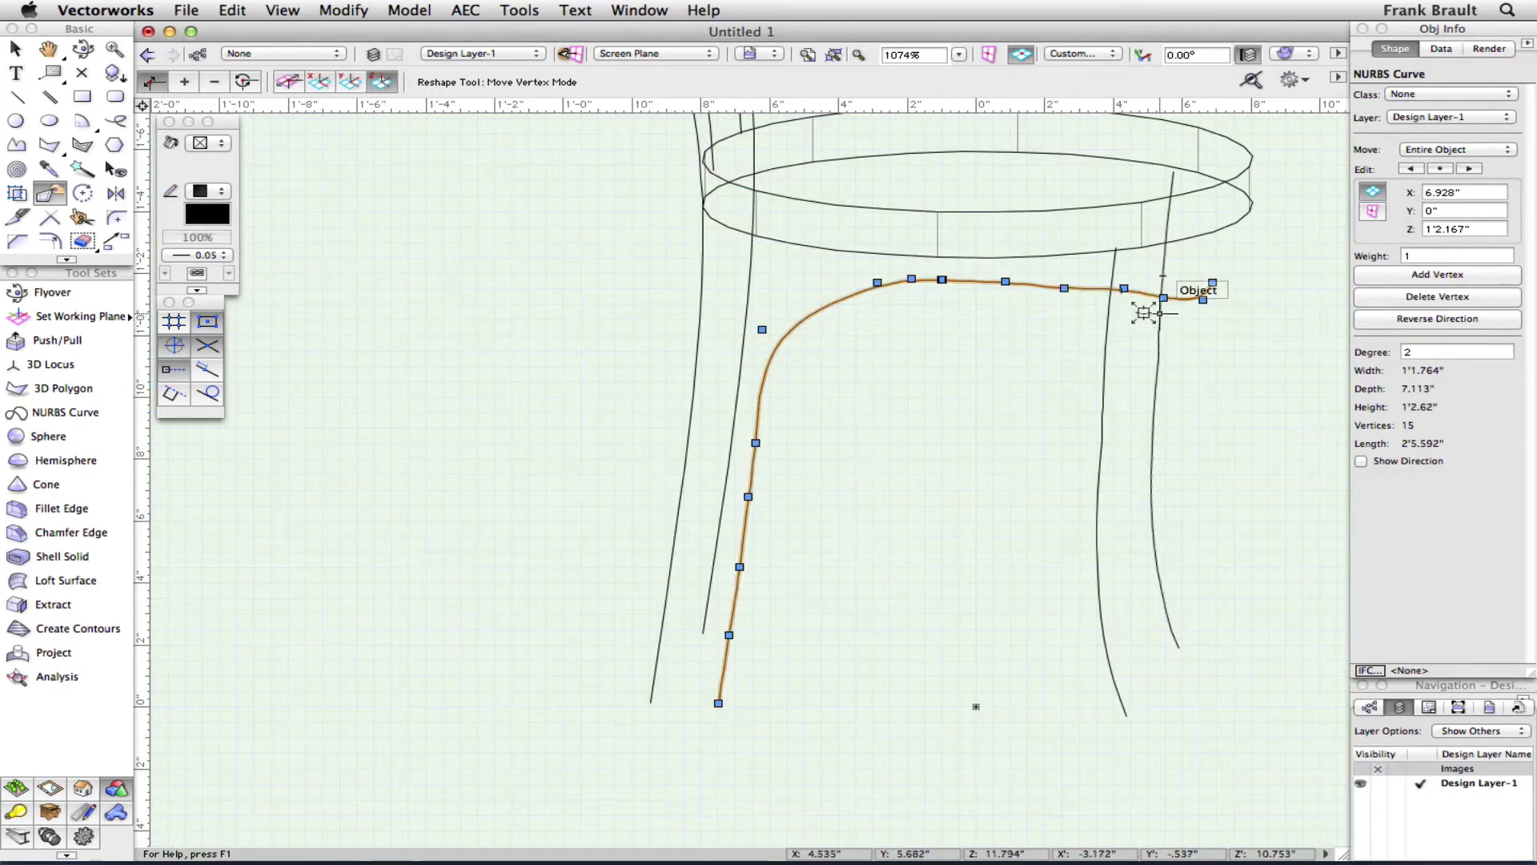
left_click_drag(1124, 288, 1223, 270)
key("z")
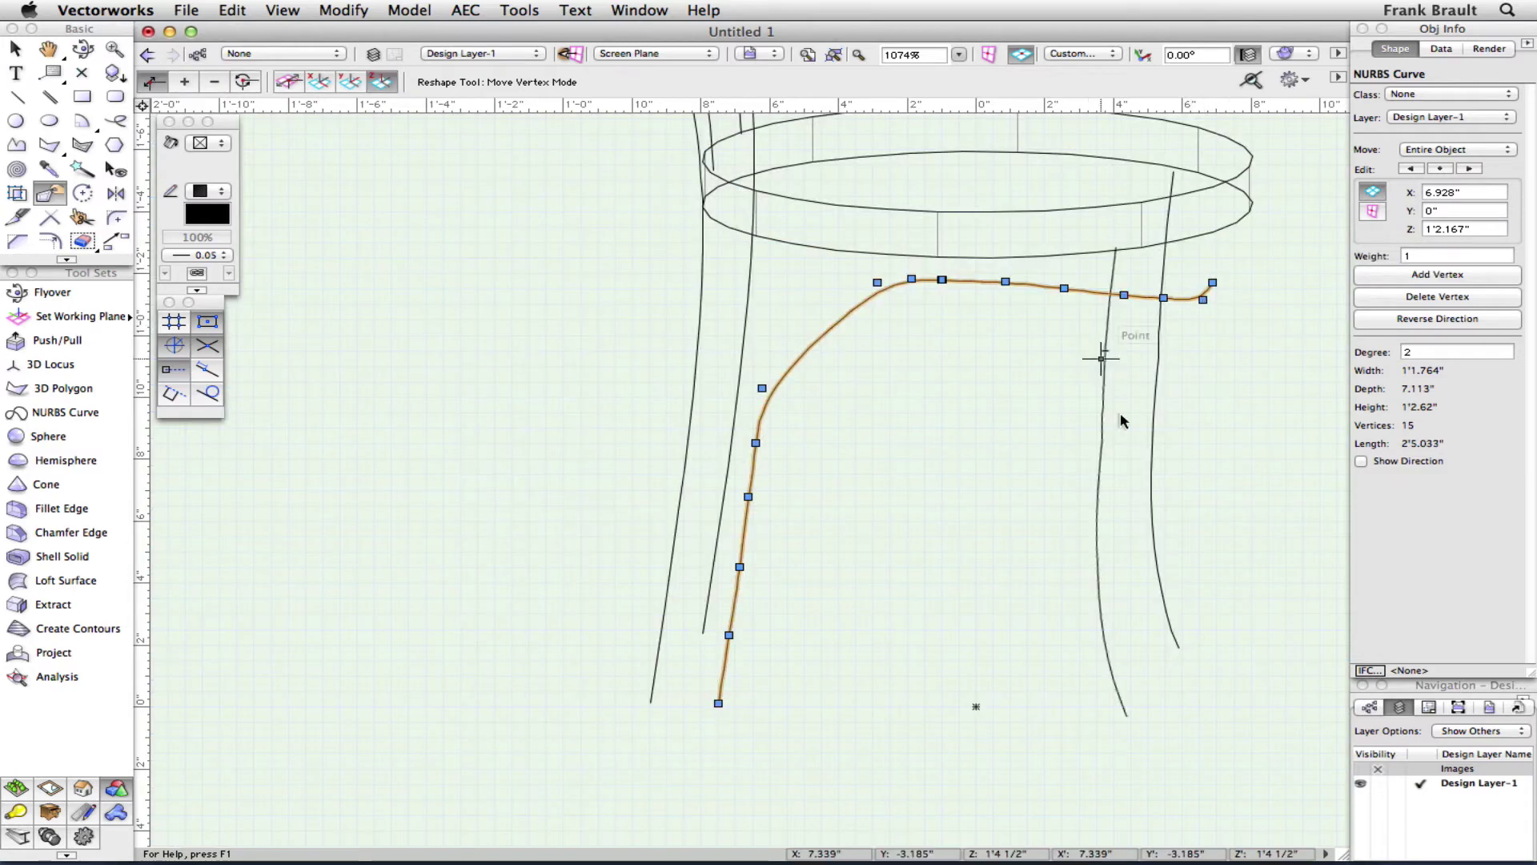
left_click_drag(912, 278, 877, 283)
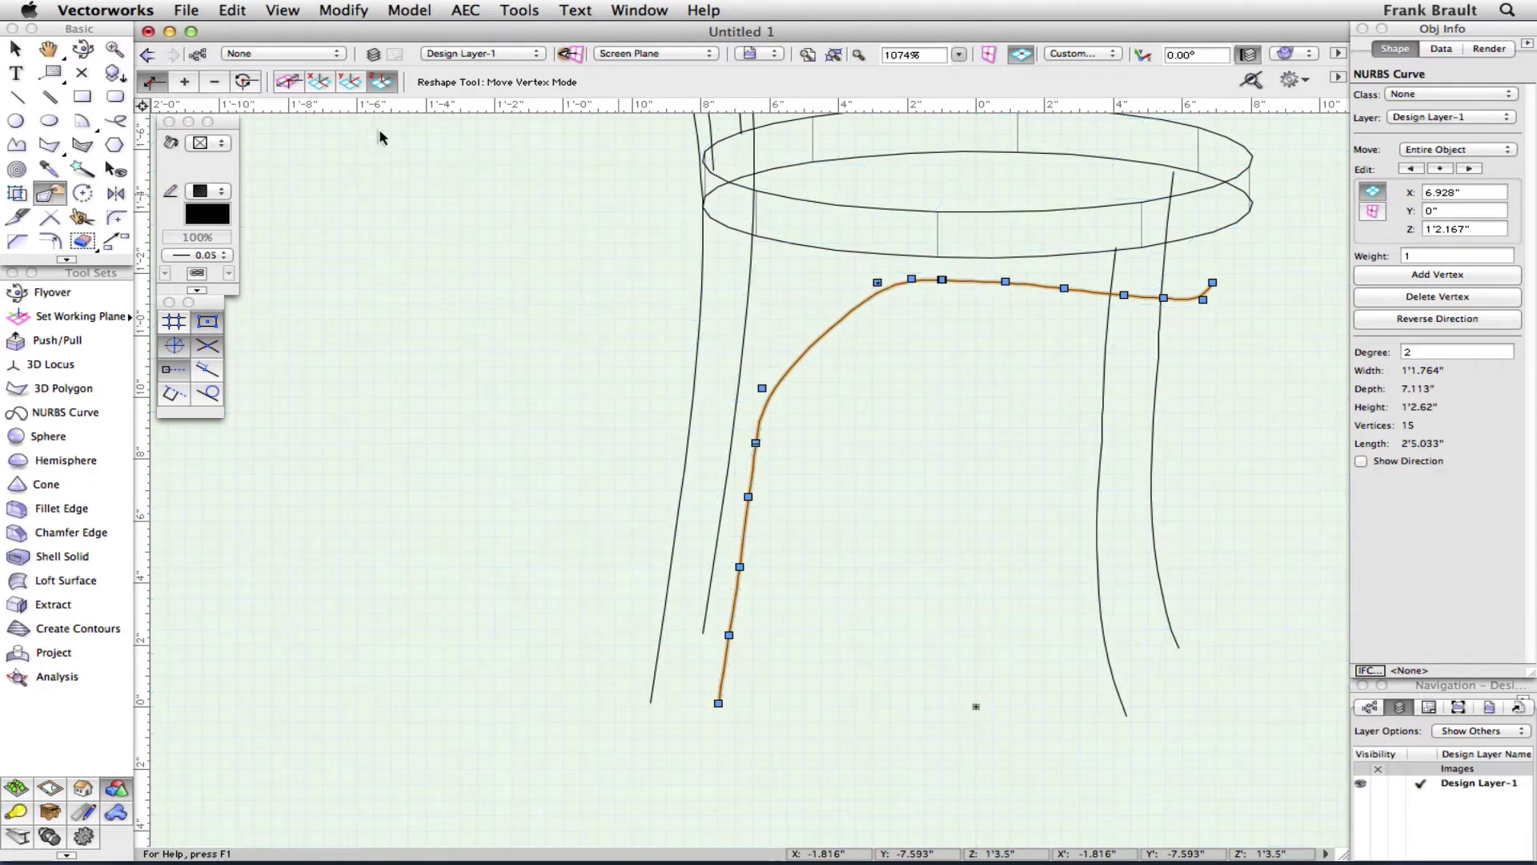
Move four of the arc's vertices outward toward the seat's edge in Top/Plan view, giving the curve a depth of about 7.467 inches.
left_click(82, 48)
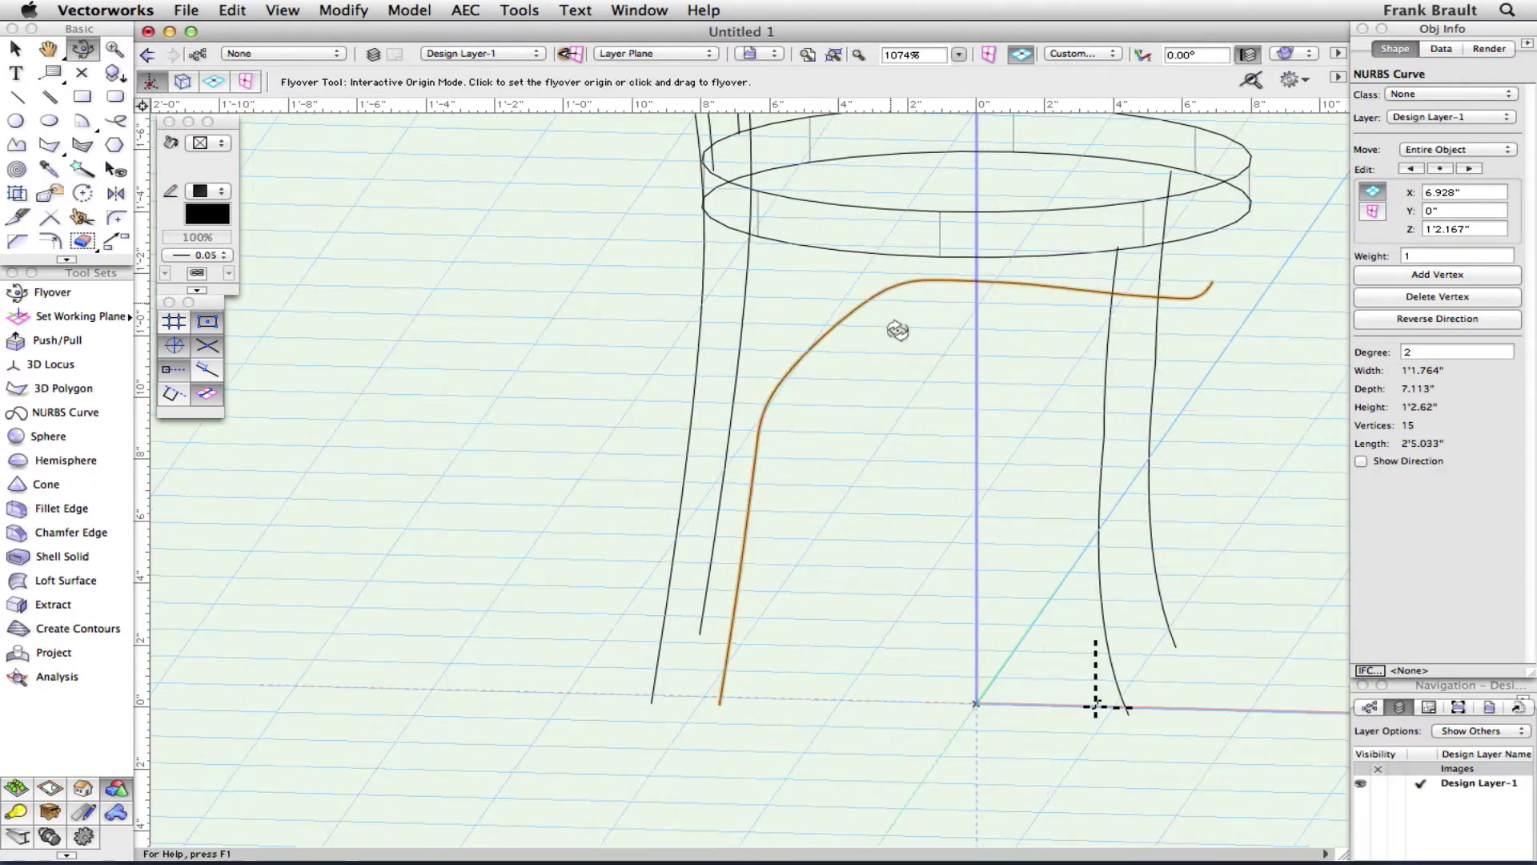
left_click_drag(904, 454, 874, 340)
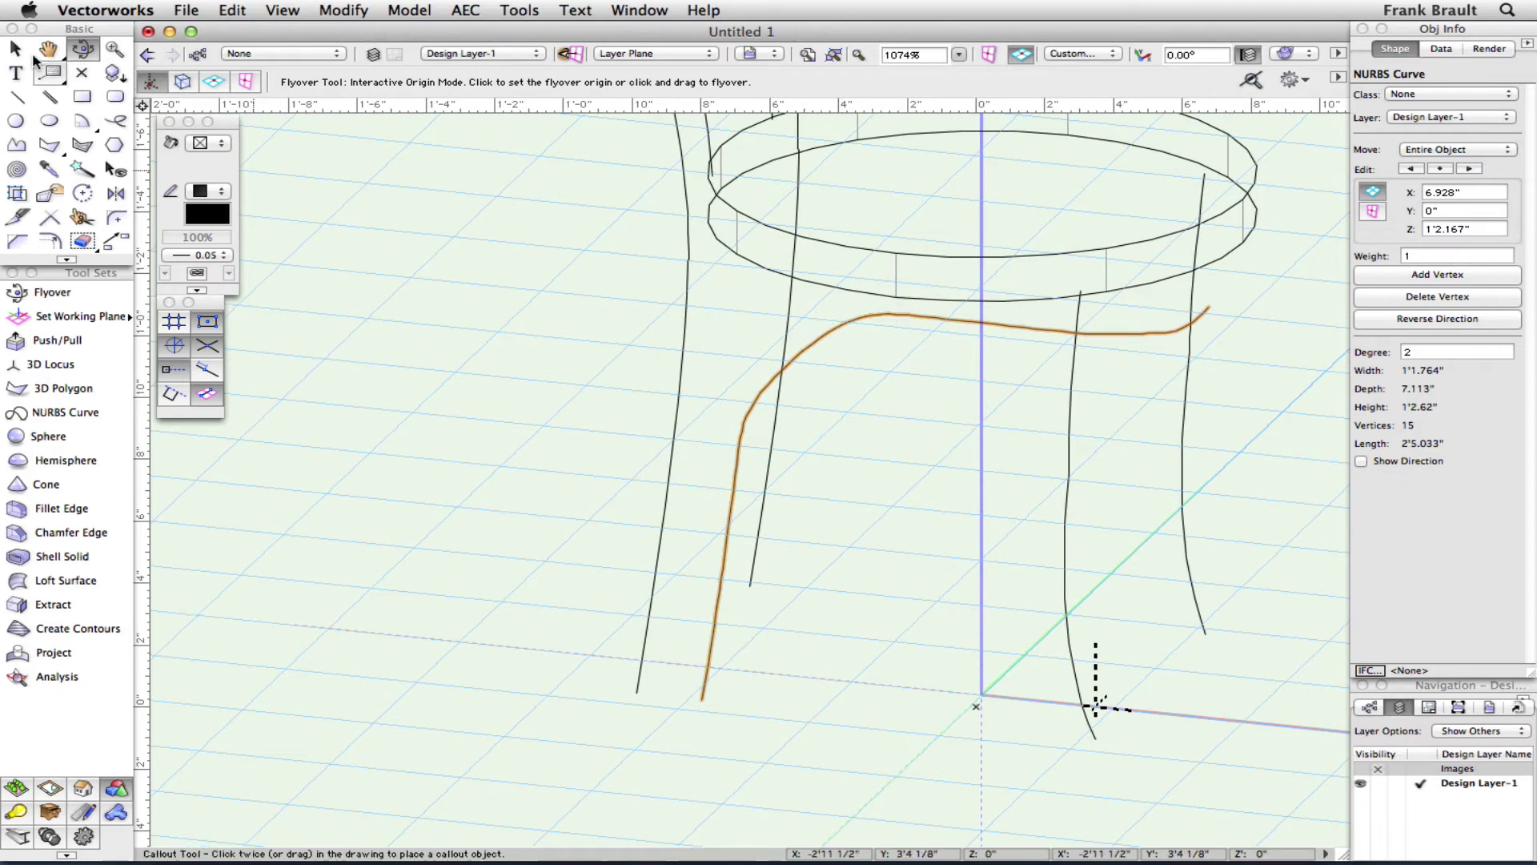
key("x")
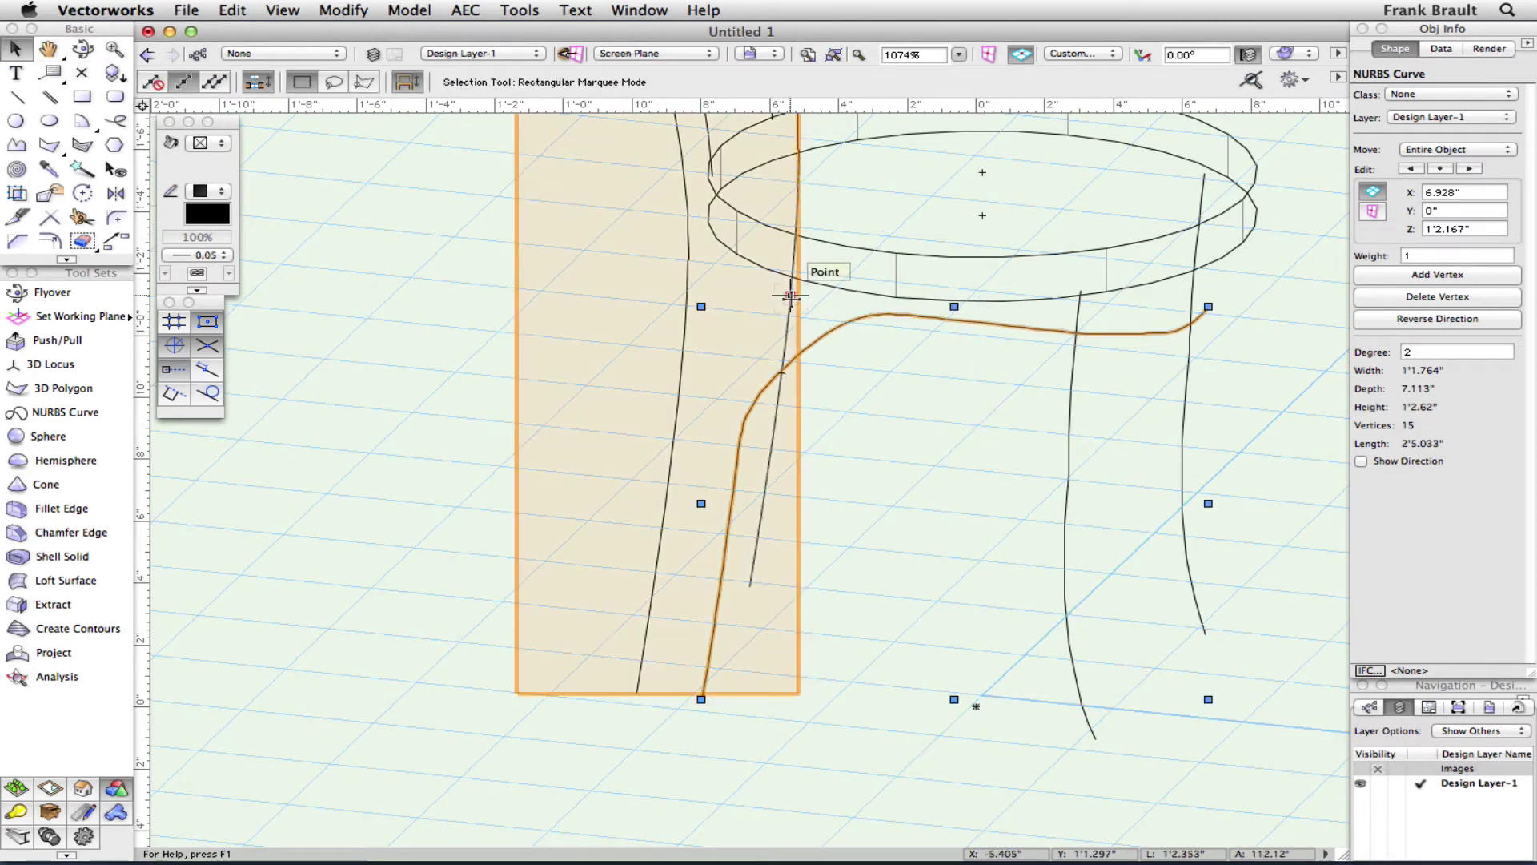
double_click(907, 315)
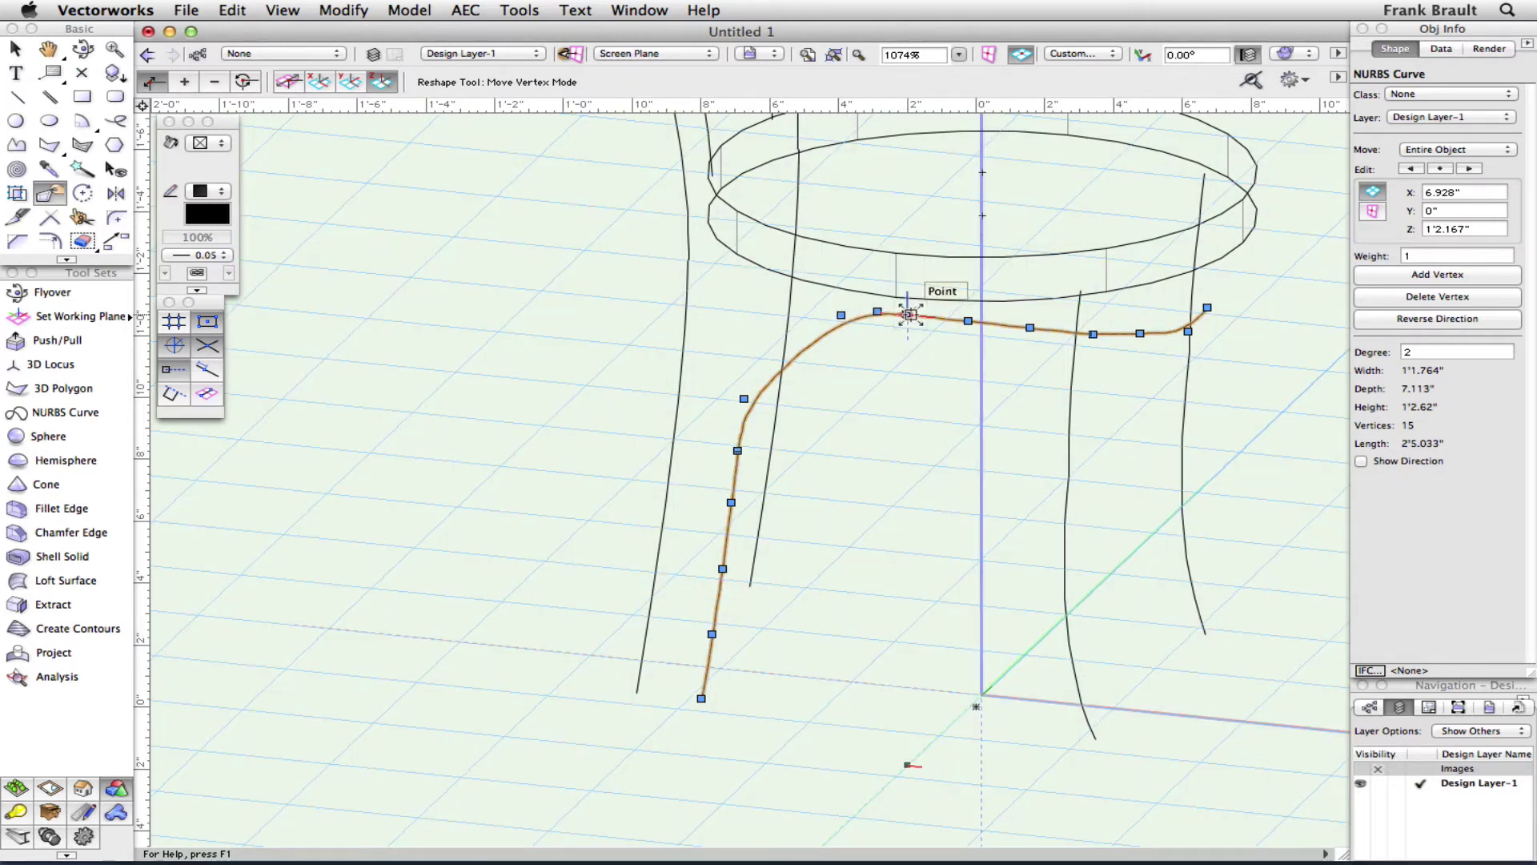
key("F5")
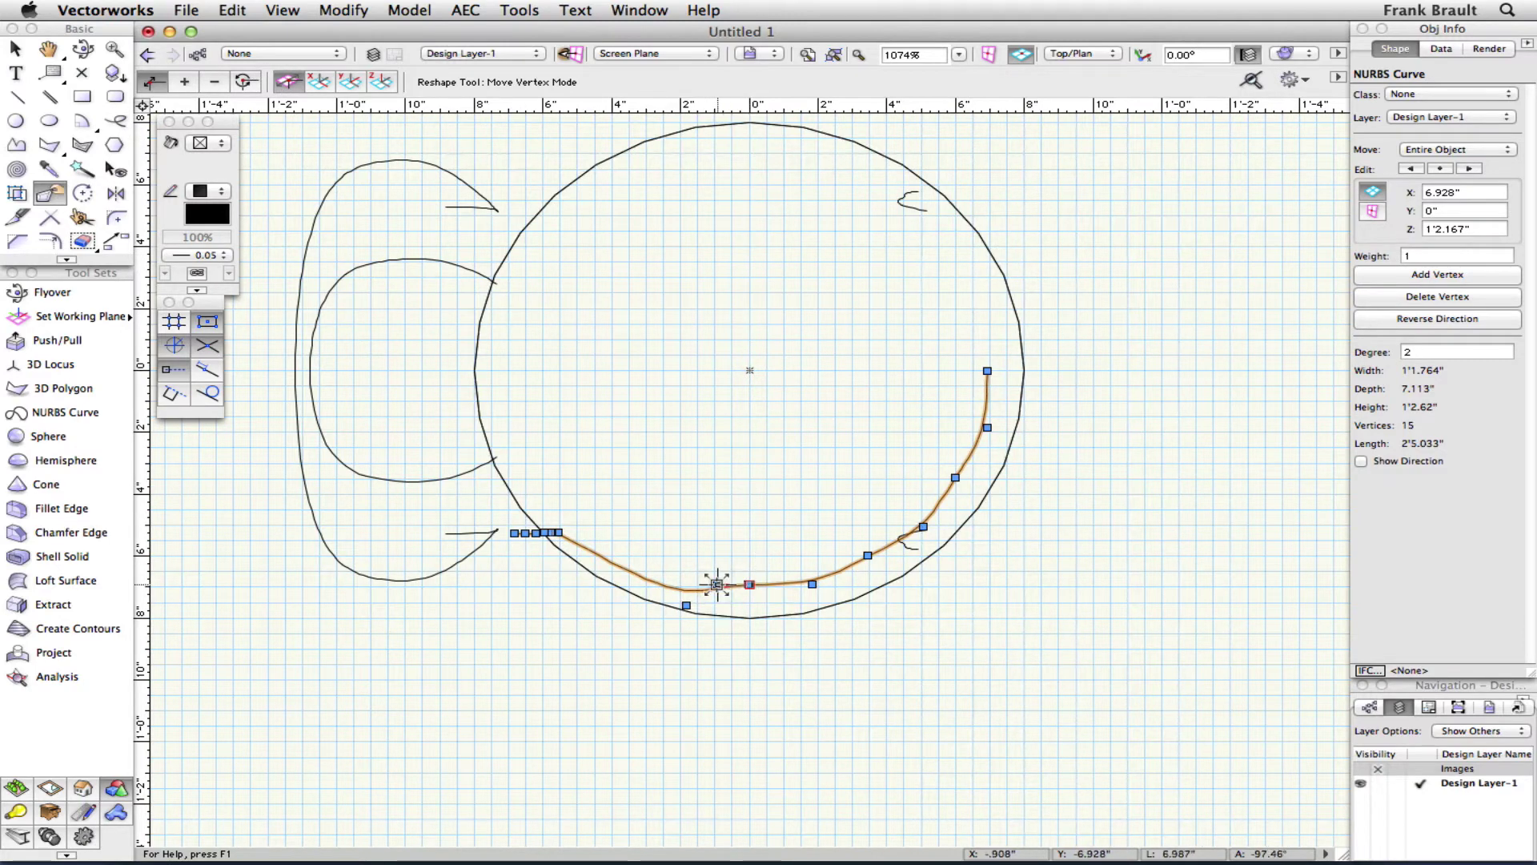
left_click_drag(717, 585, 903, 549)
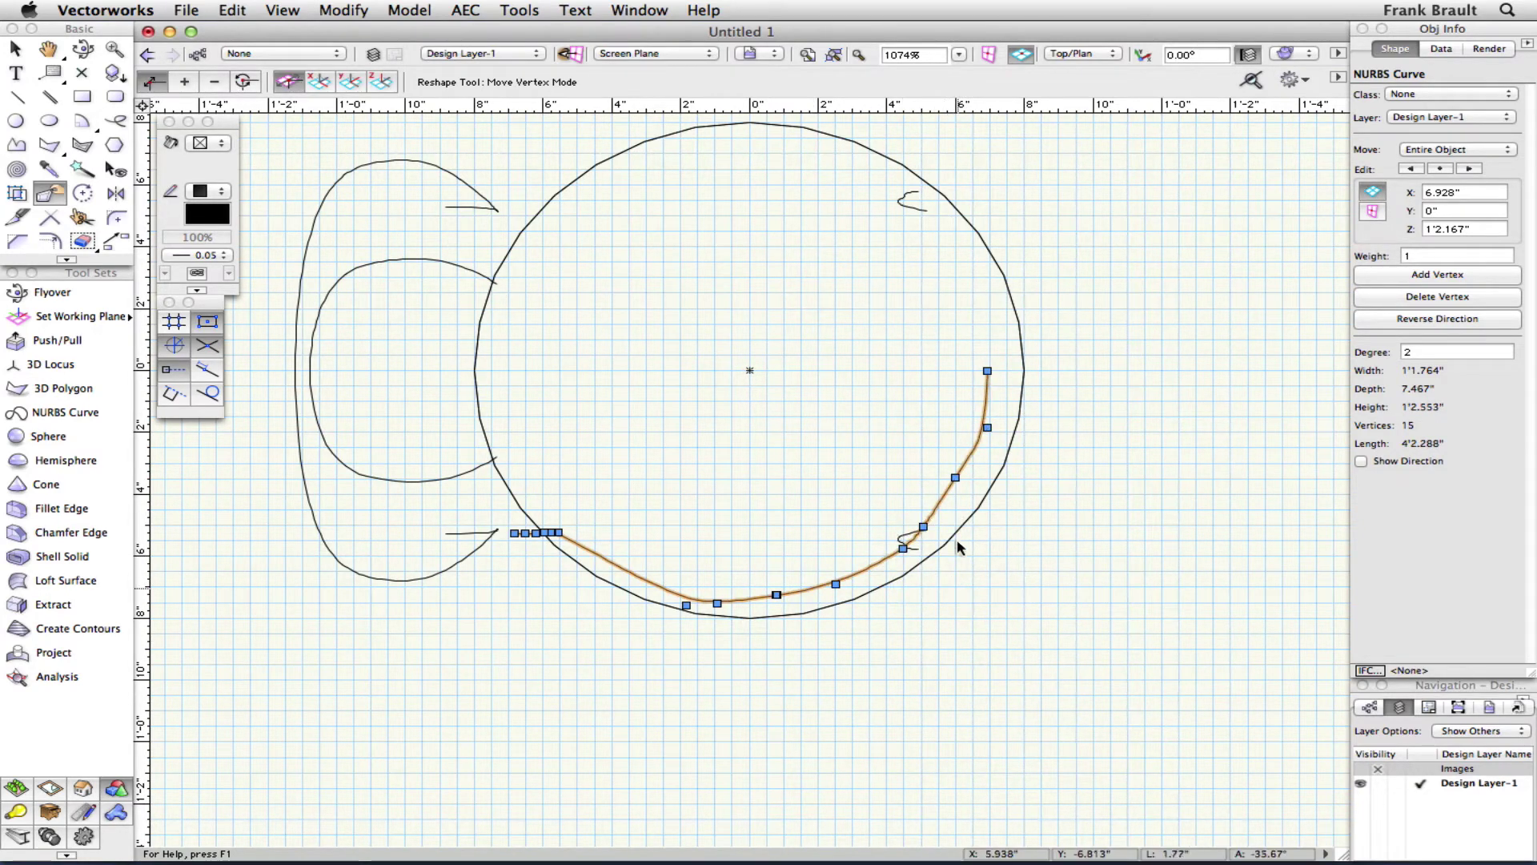
Try moving one more arc vertex beside the front leg outward in Top/Plan view and orbit around the curve.
left_click_drag(955, 477, 973, 477)
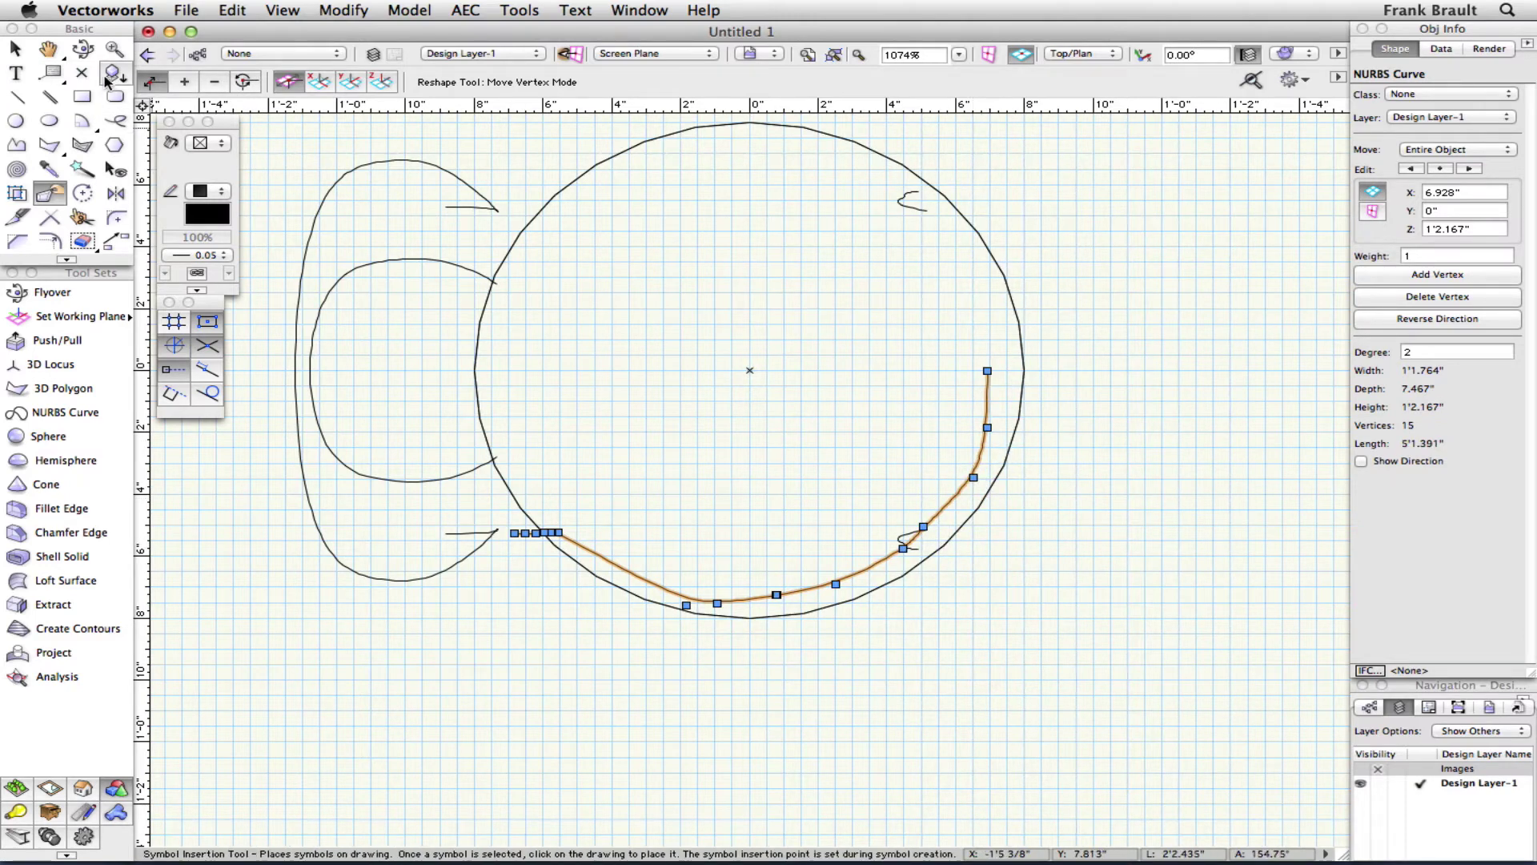
left_click(83, 48)
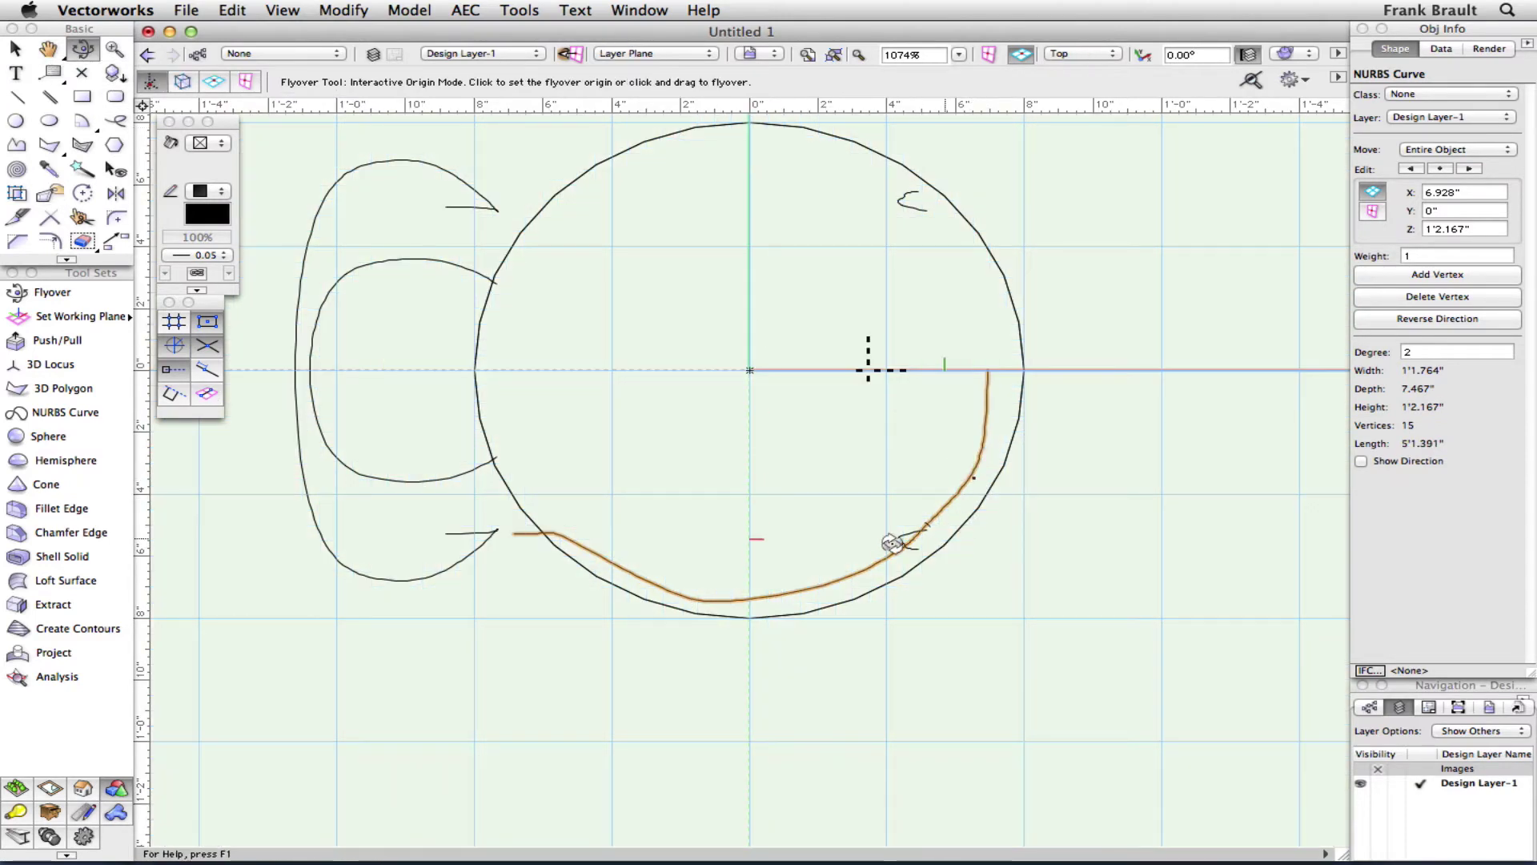
left_click_drag(899, 539, 1047, 583)
Undo the arc's recent vertex moves back to the curve's shape before the Top/Plan reshaping.
key("super+z")
key("super+z")
key("super+z")
key("super+z")
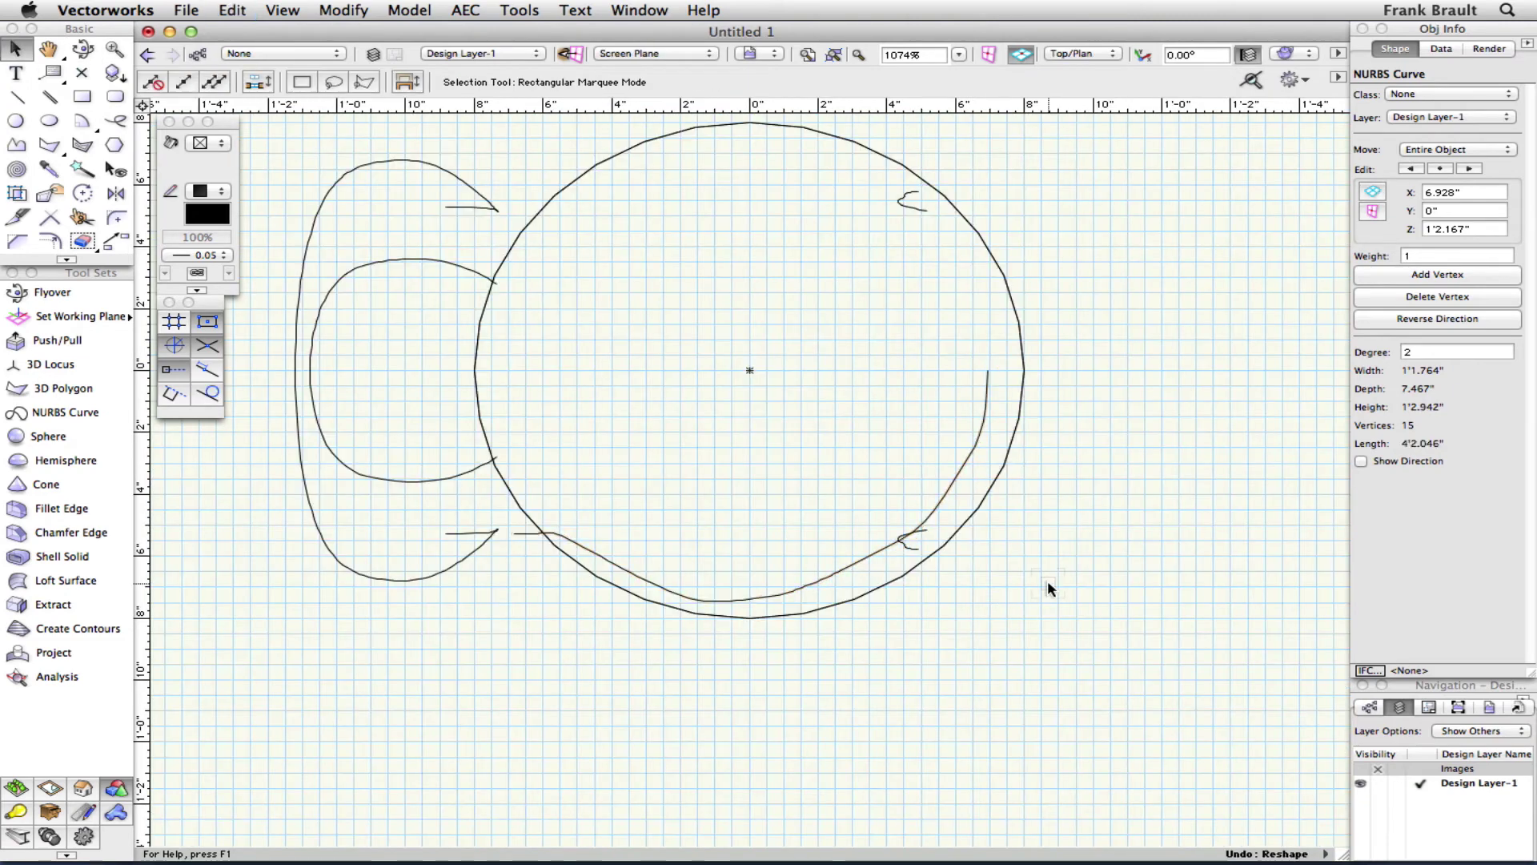
key("super+z")
key("super+z")
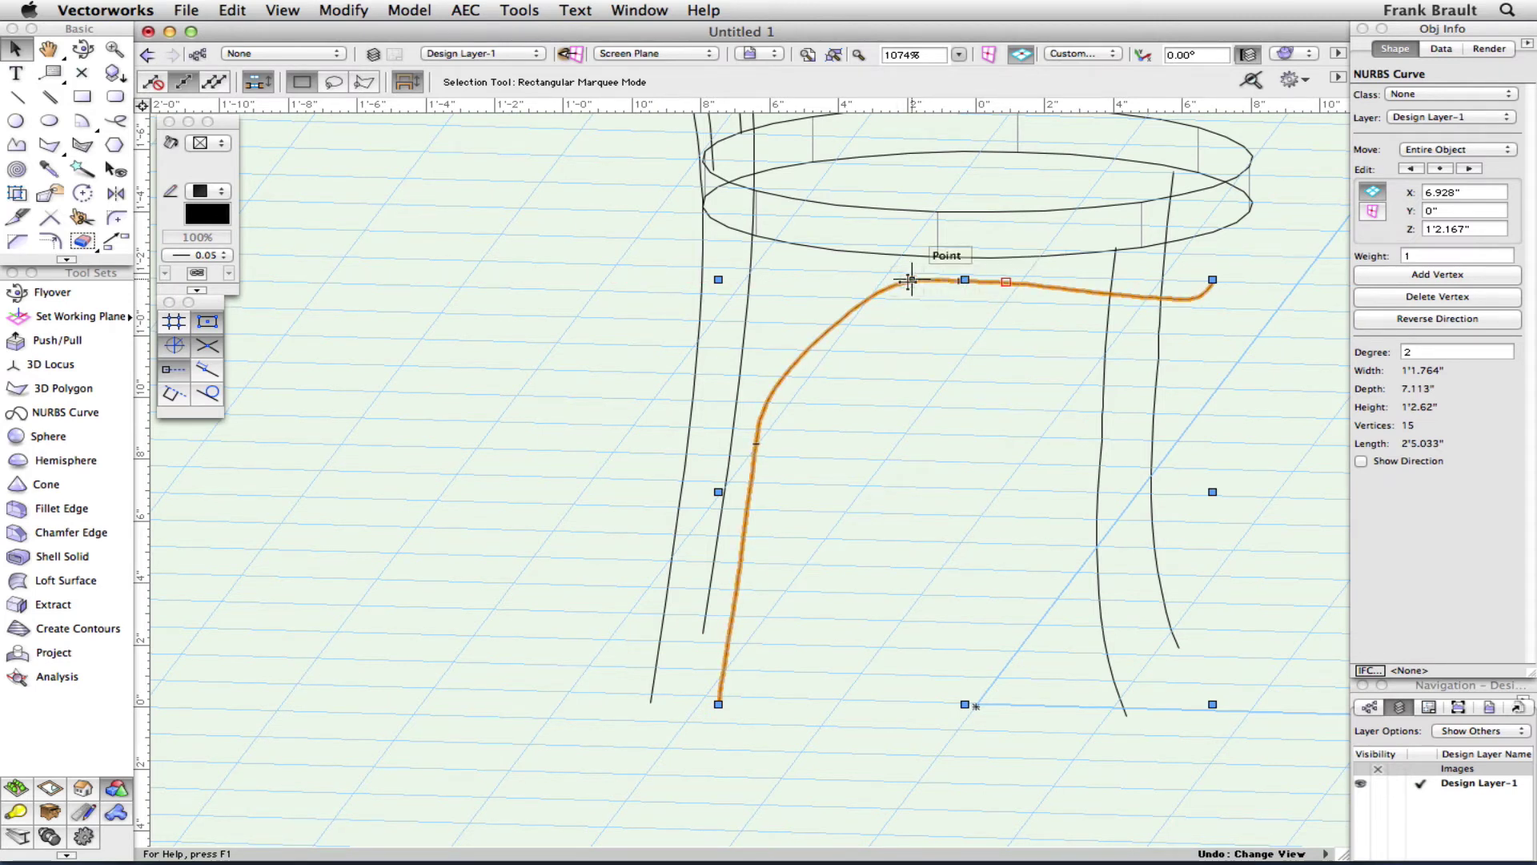
Try moving the arc vertex next to the bend outward with the Reshape tool, inspect the curve, and undo the move.
double_click(911, 279)
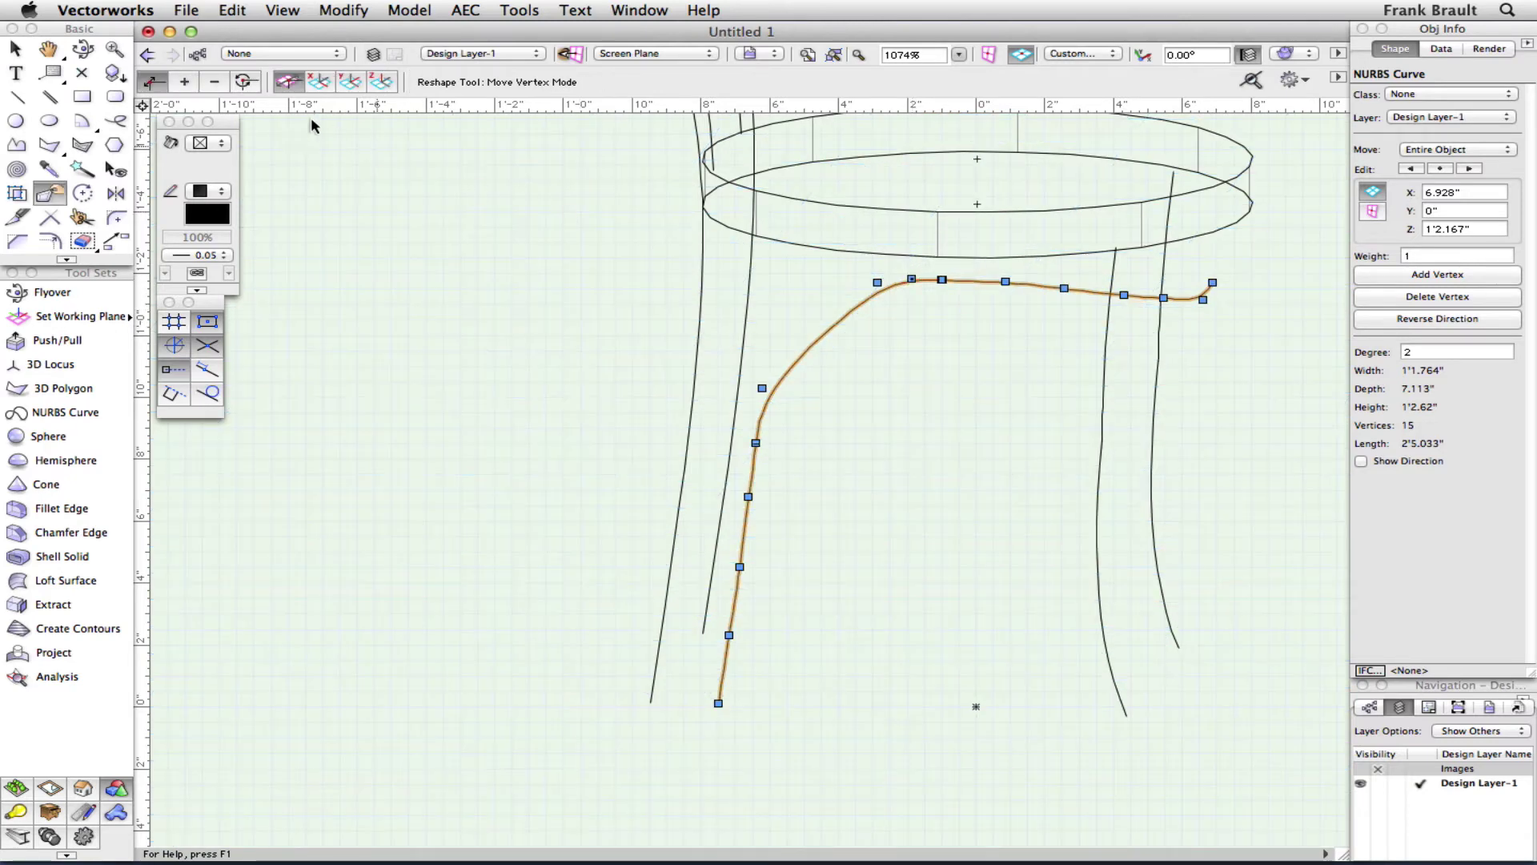
left_click_drag(913, 280, 872, 287)
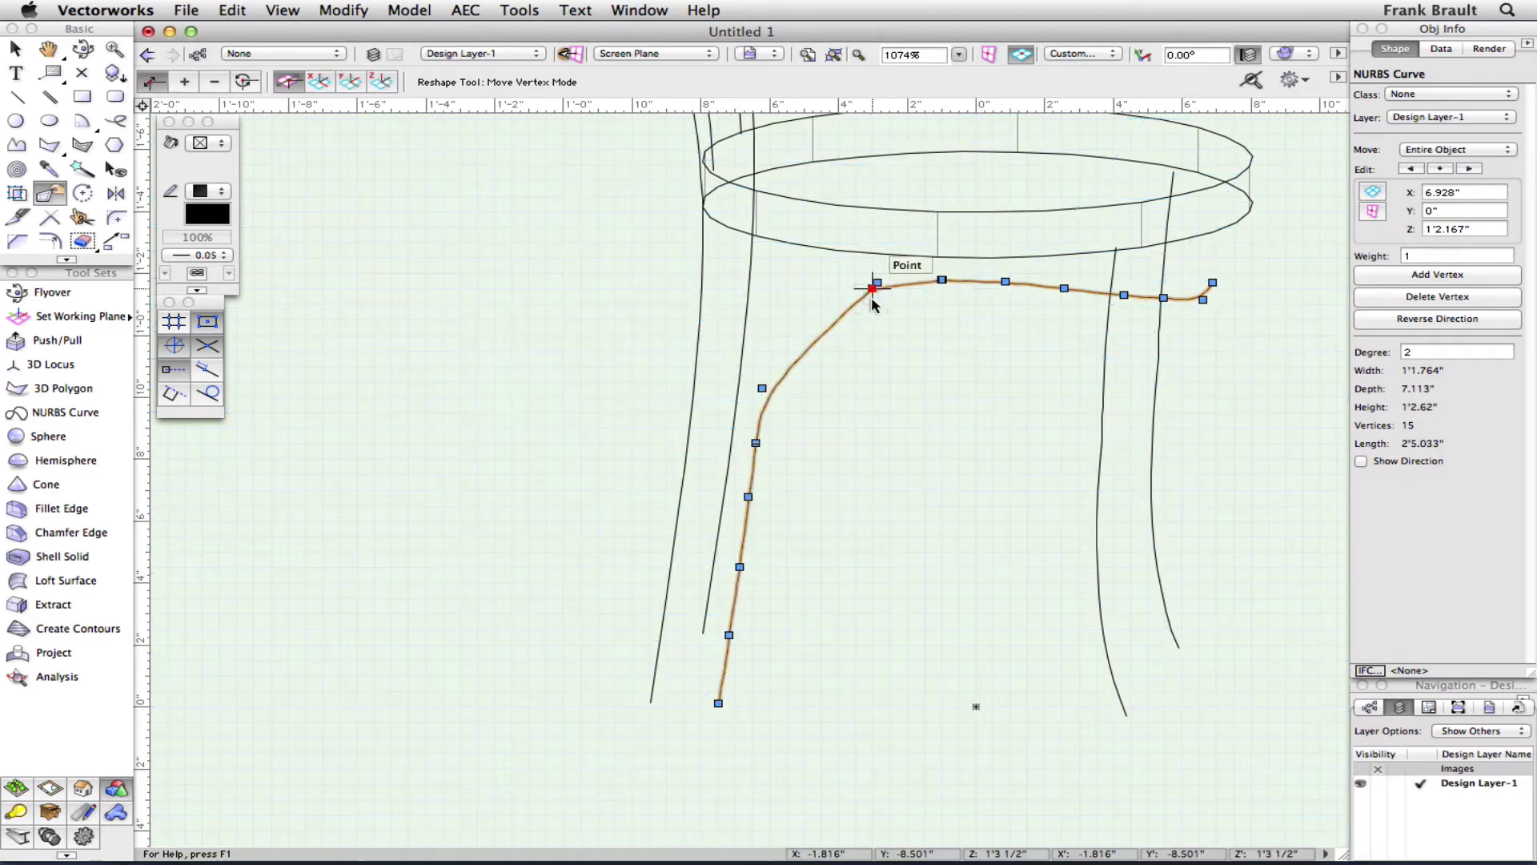
left_click(82, 48)
left_click_drag(945, 446, 889, 451)
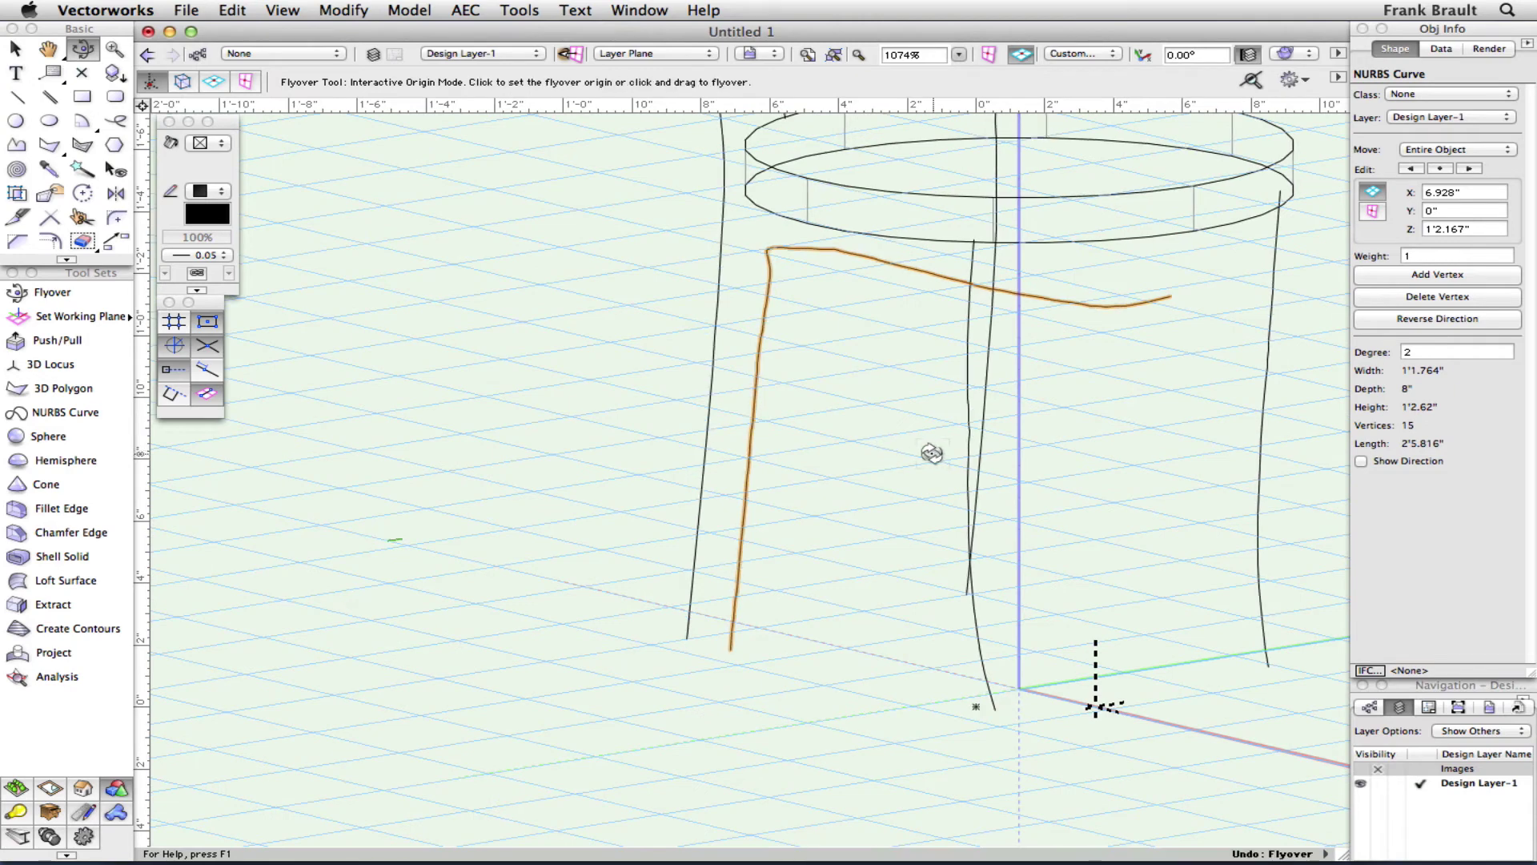
key("super+z")
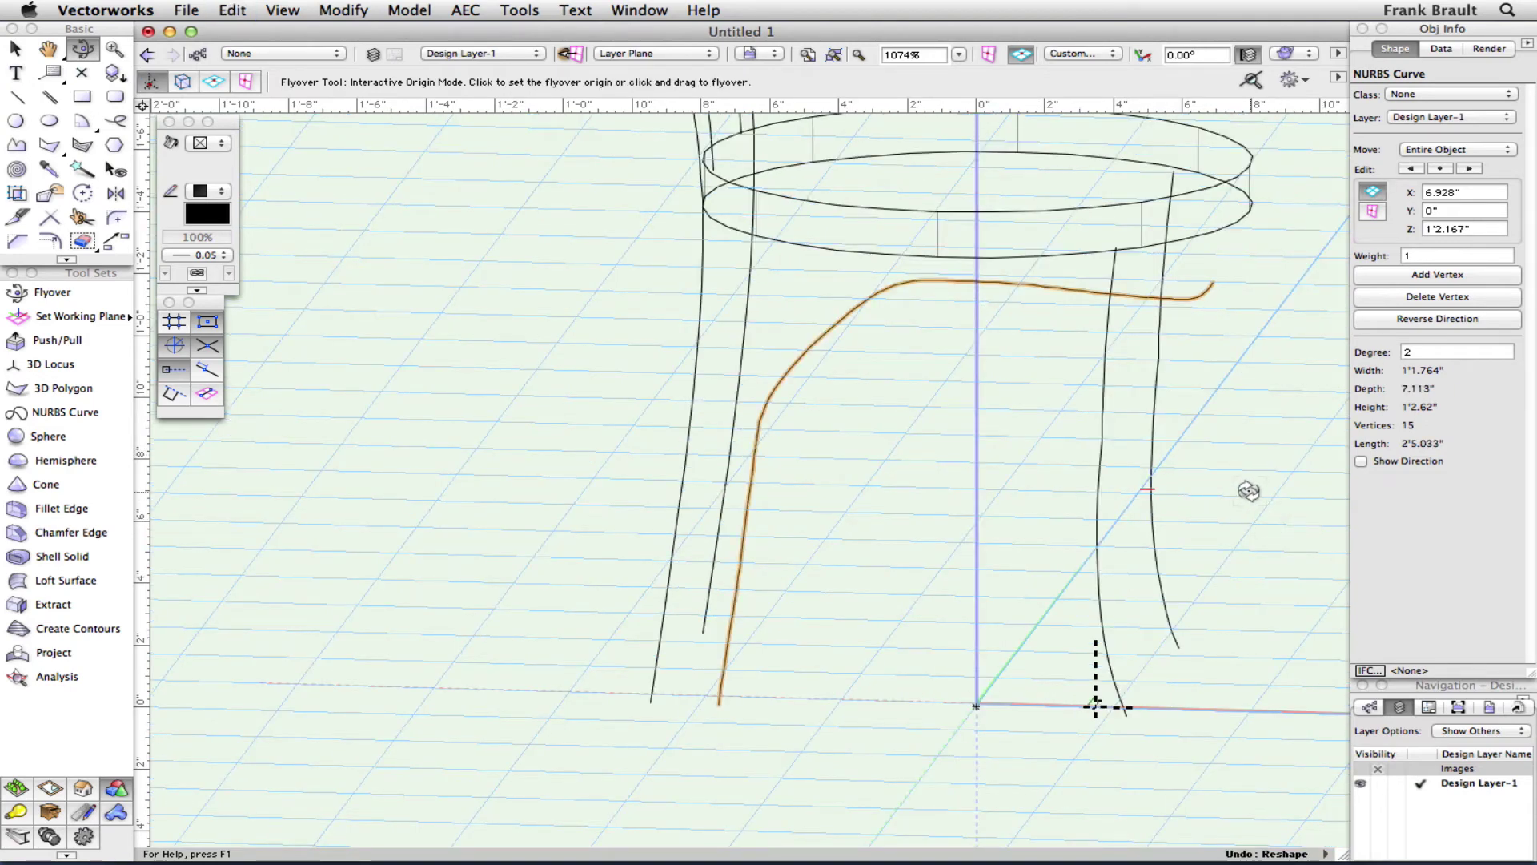
Mirror a duplicate of the brace curve across the horizontal axis through its front endpoint in Top/Plan view.
key("super+5")
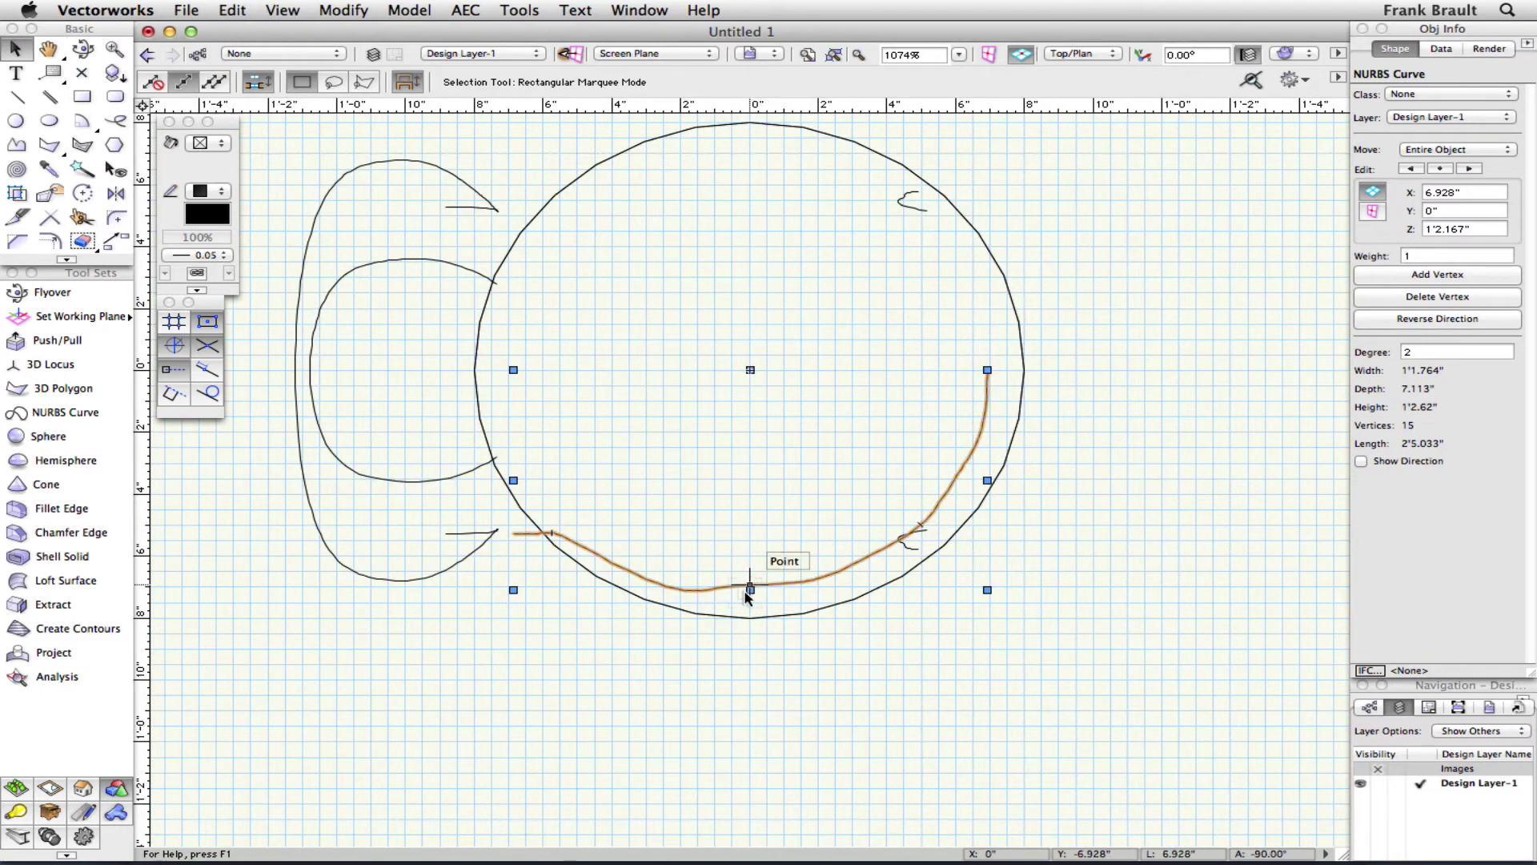
left_click(718, 585)
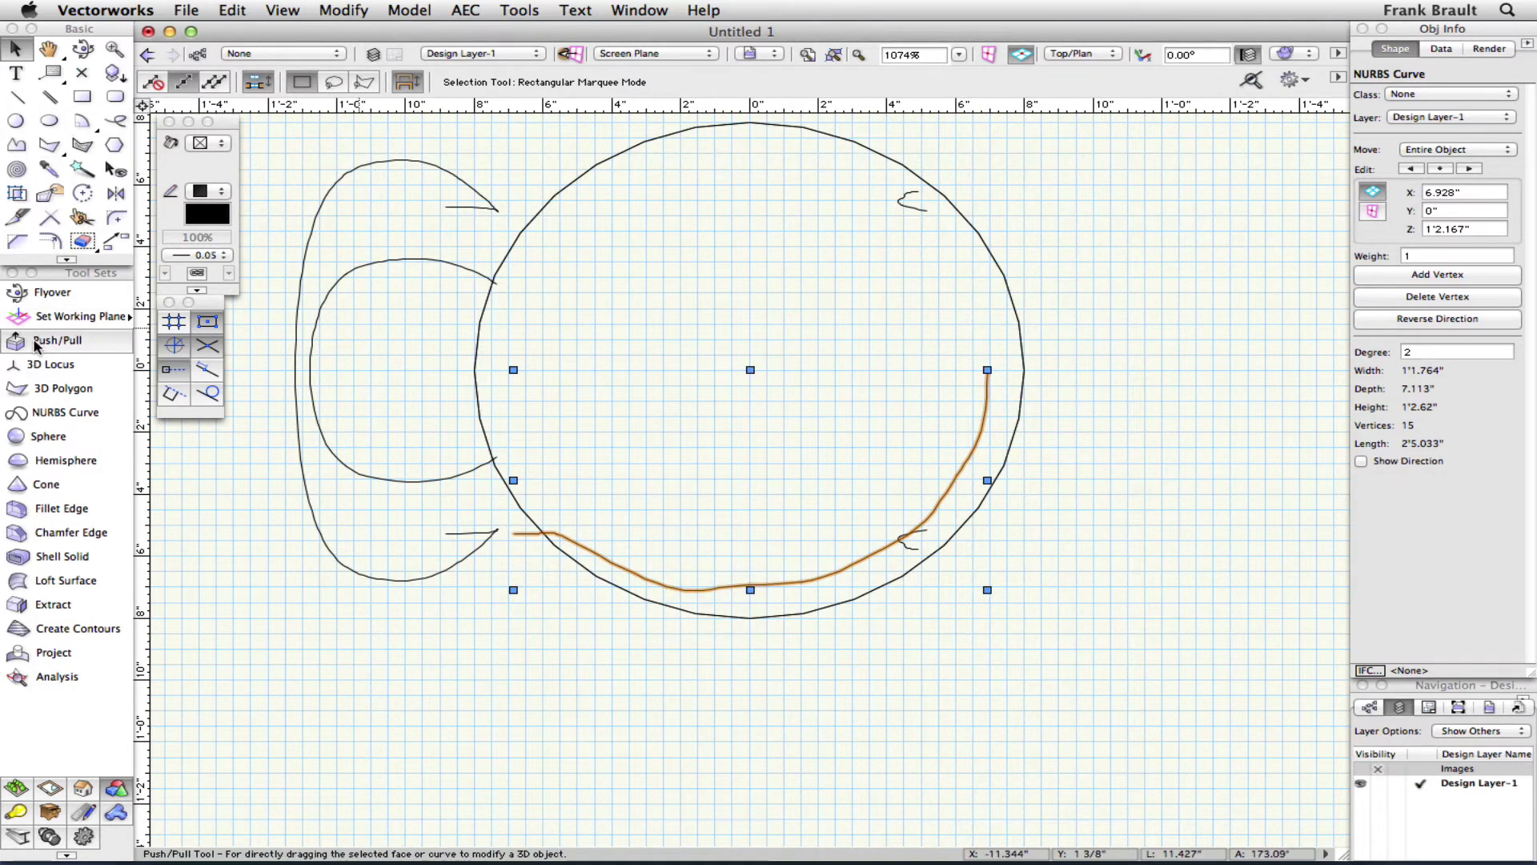
left_click(116, 193)
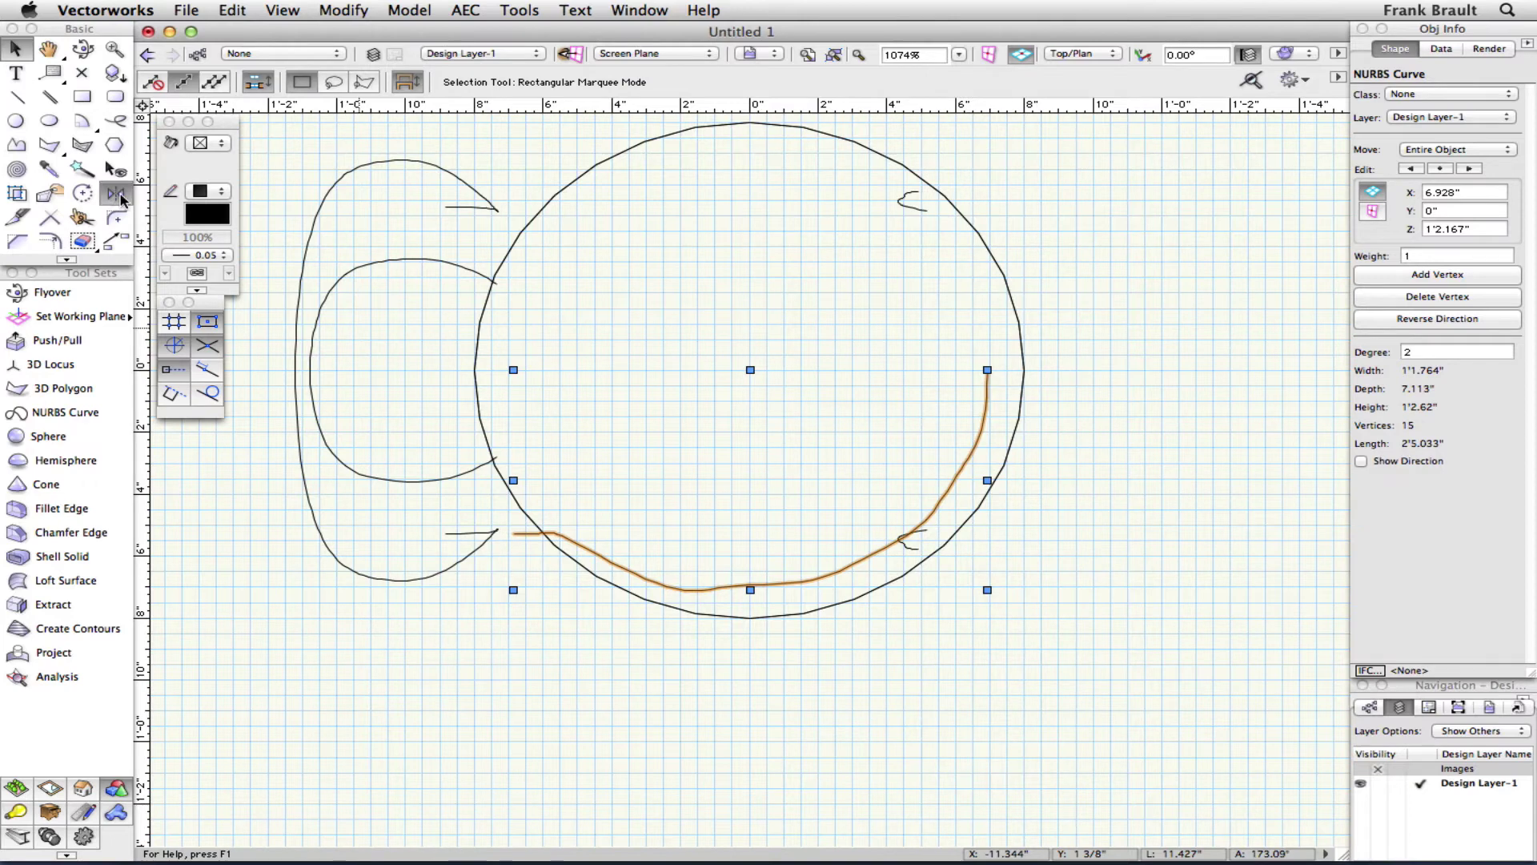
left_click(988, 370)
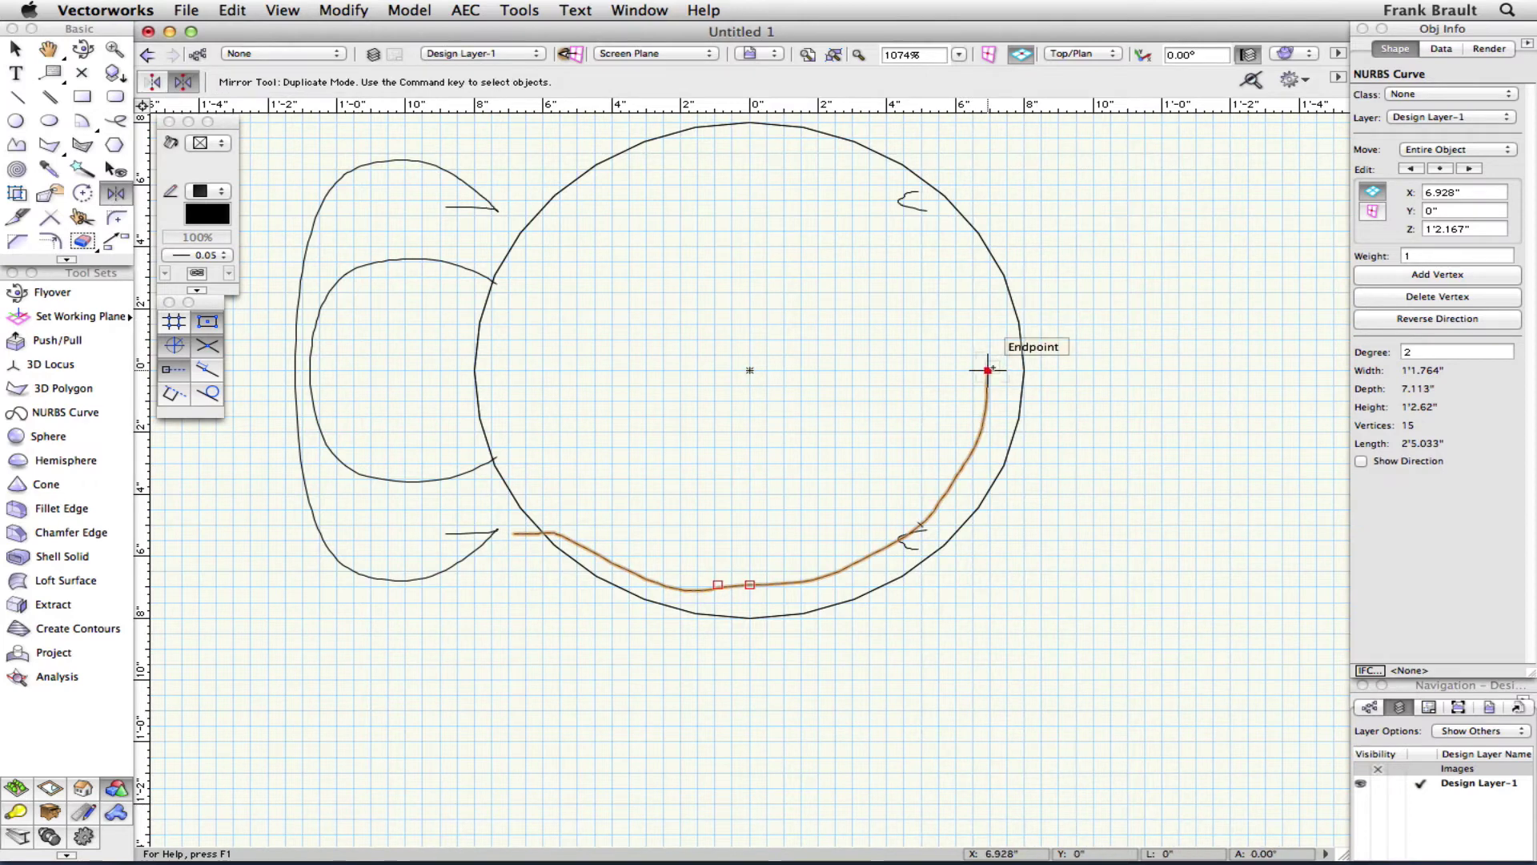
left_click(1071, 369)
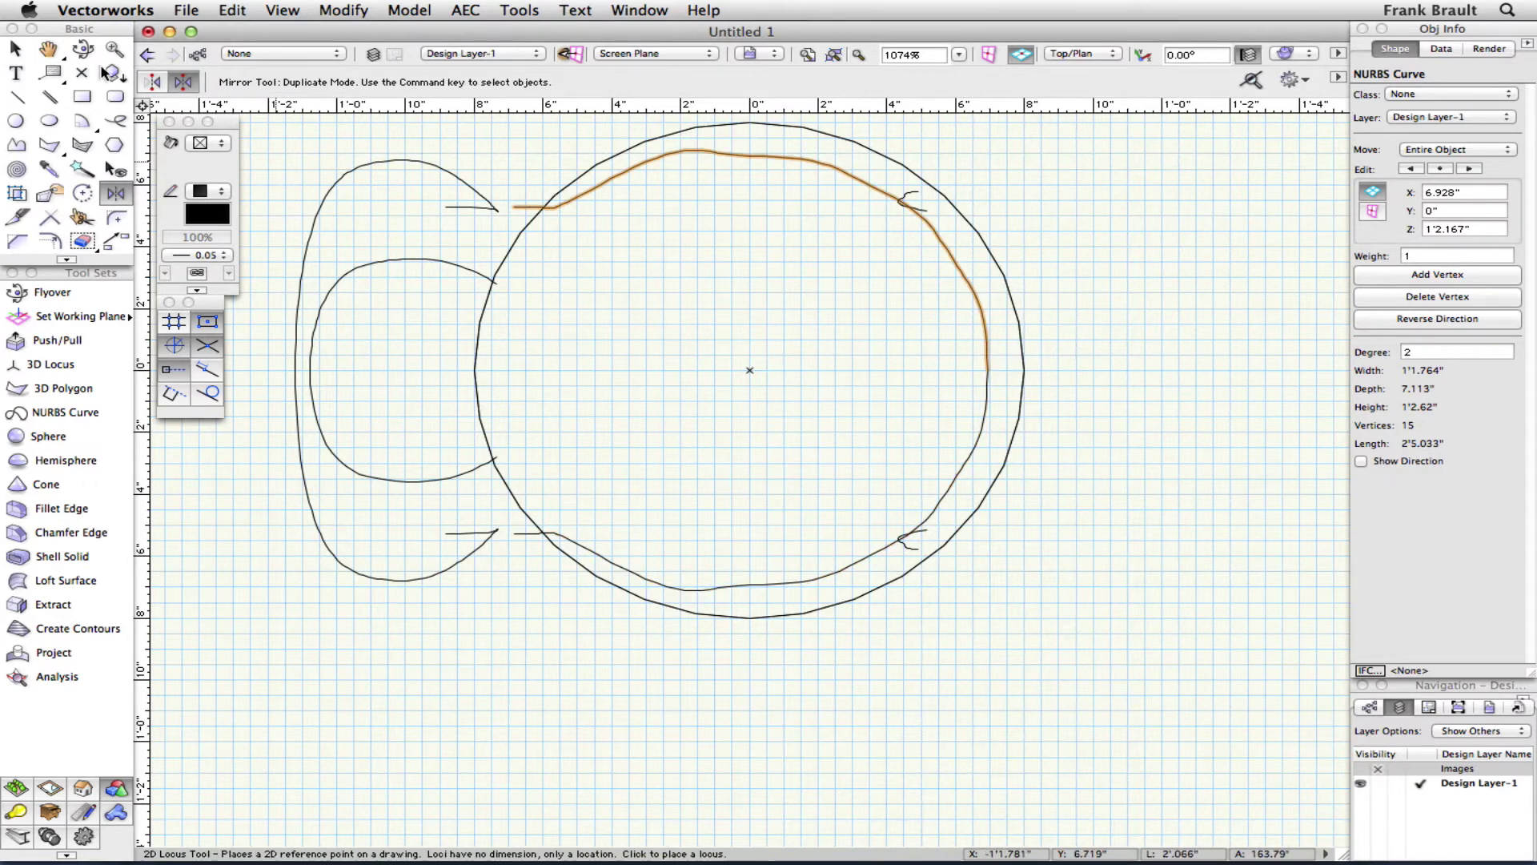
Select both mirrored halves of the brace curve and compose them into a single NURBS curve.
left_click(14, 49)
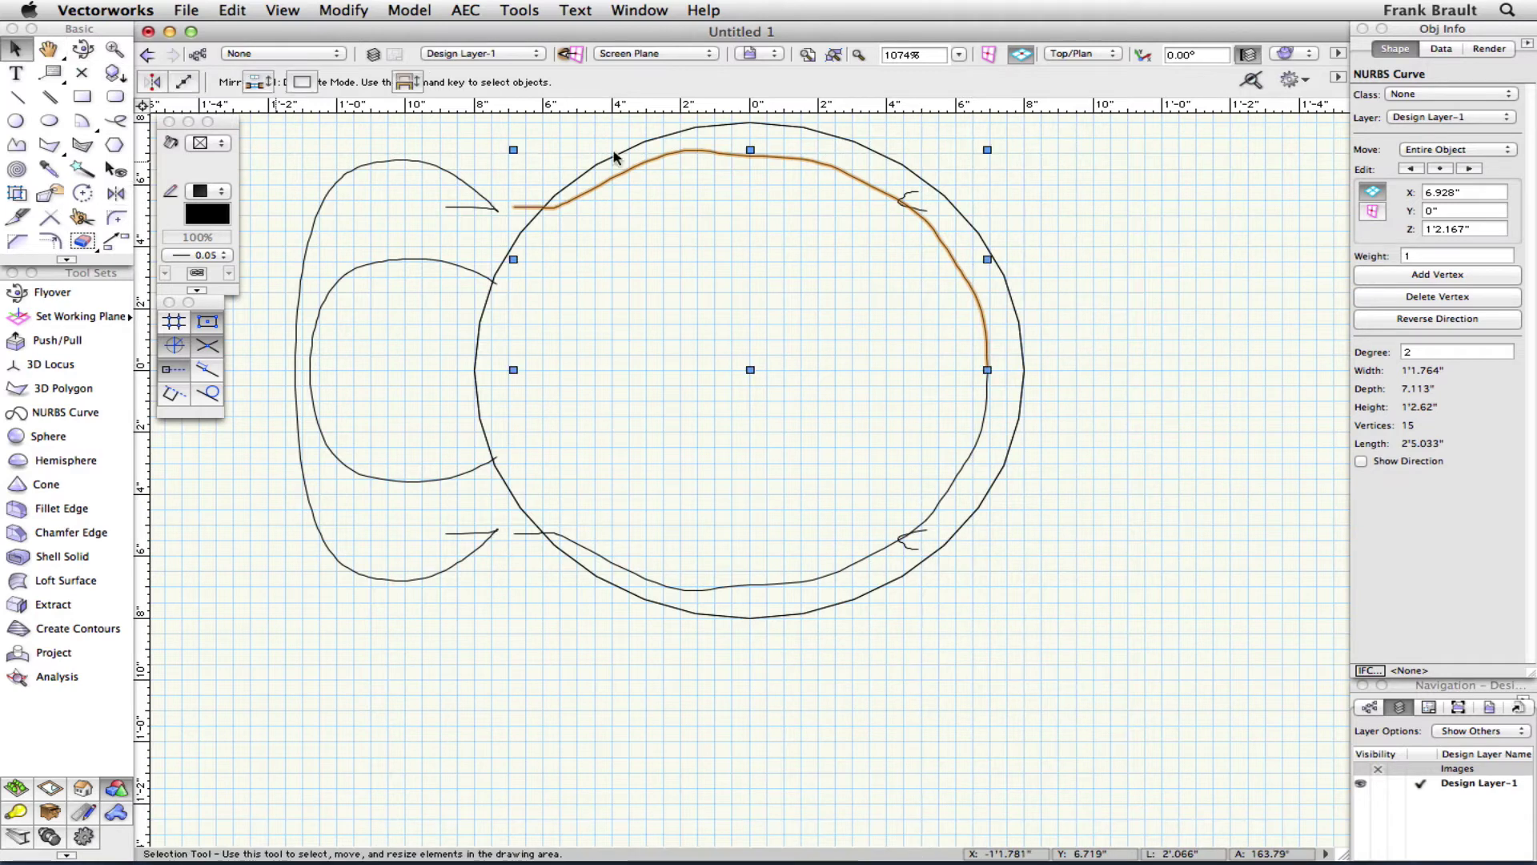
left_click(987, 379, "shift")
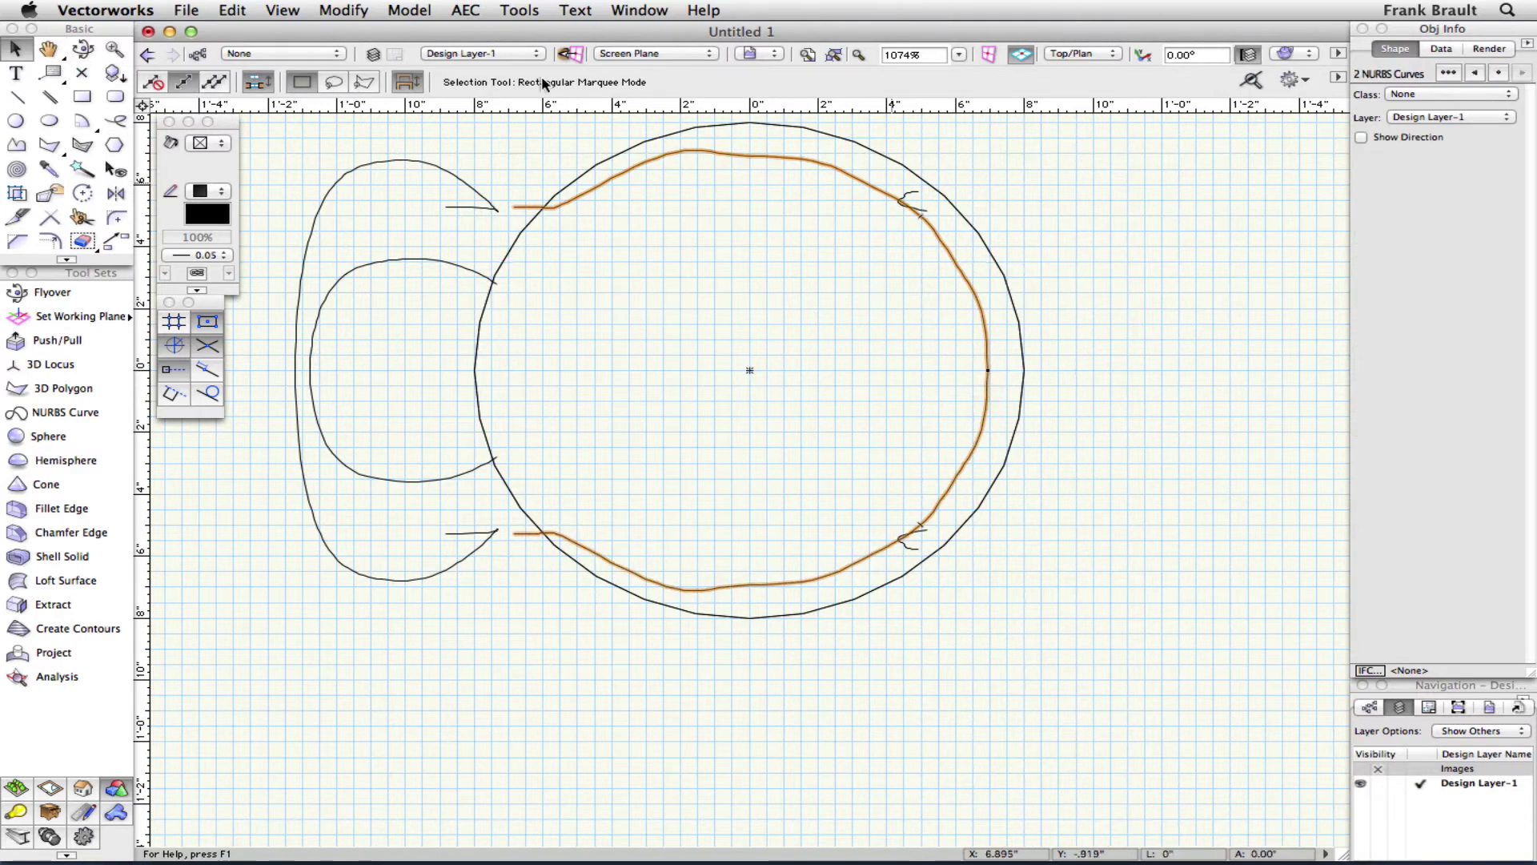
left_click(343, 9)
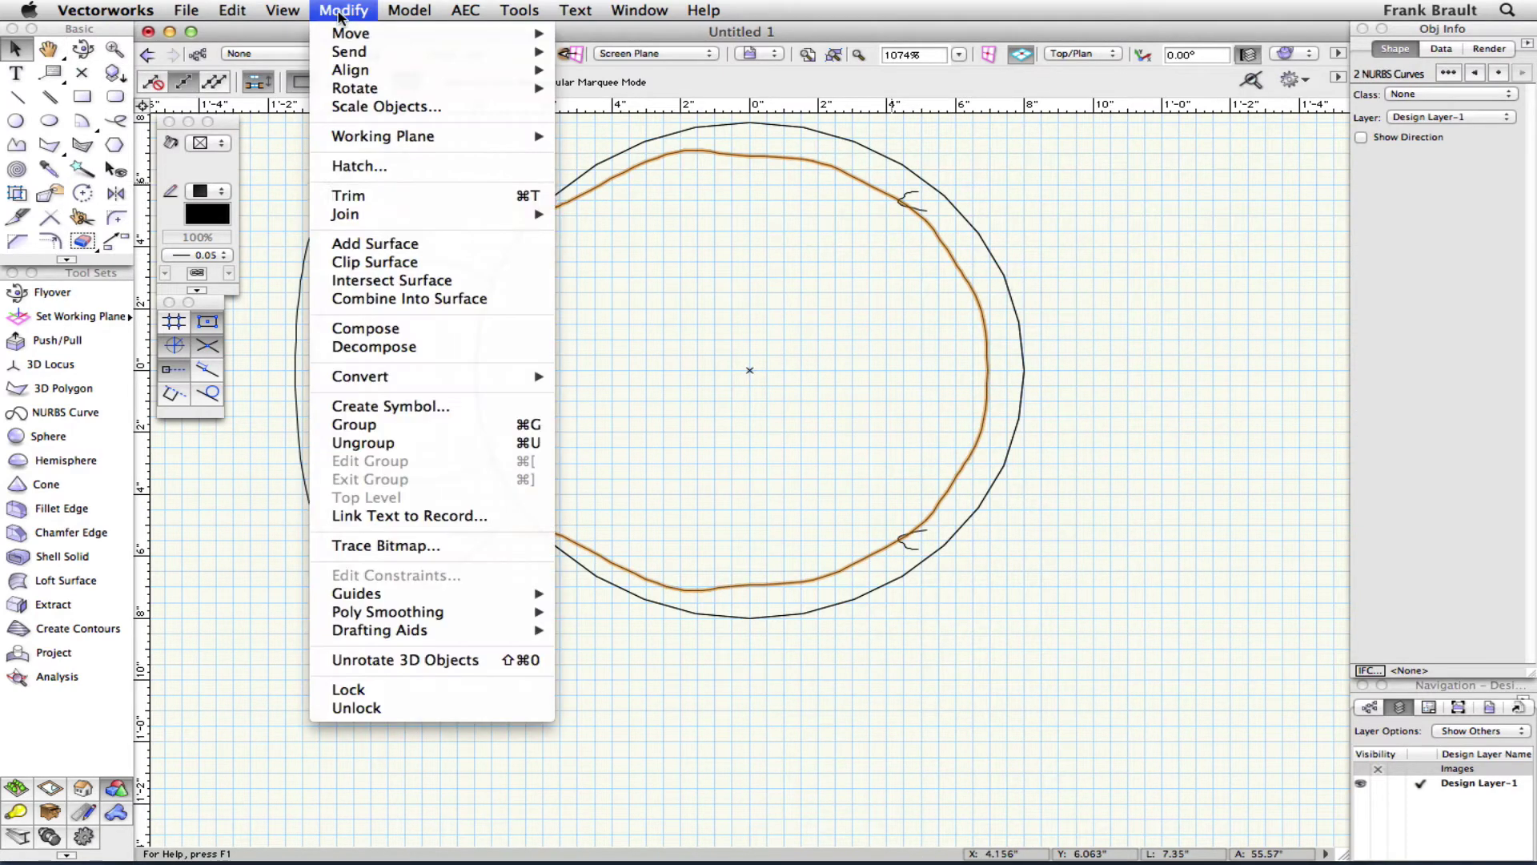
left_click(378, 329)
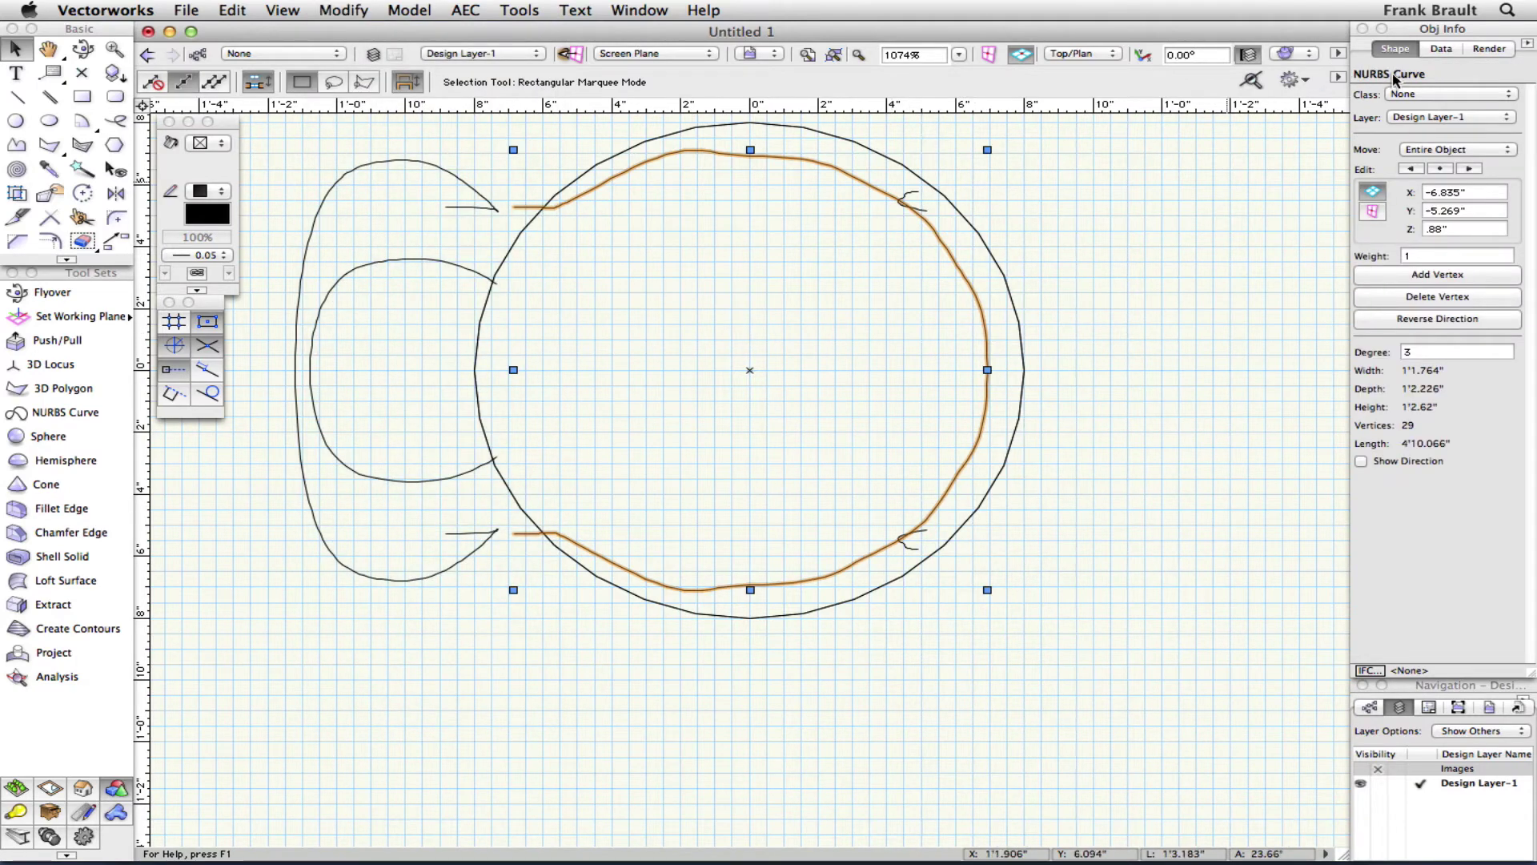
Open the outer backrest frame's group and compose all its curves into a single NURBS curve.
left_click(425, 259)
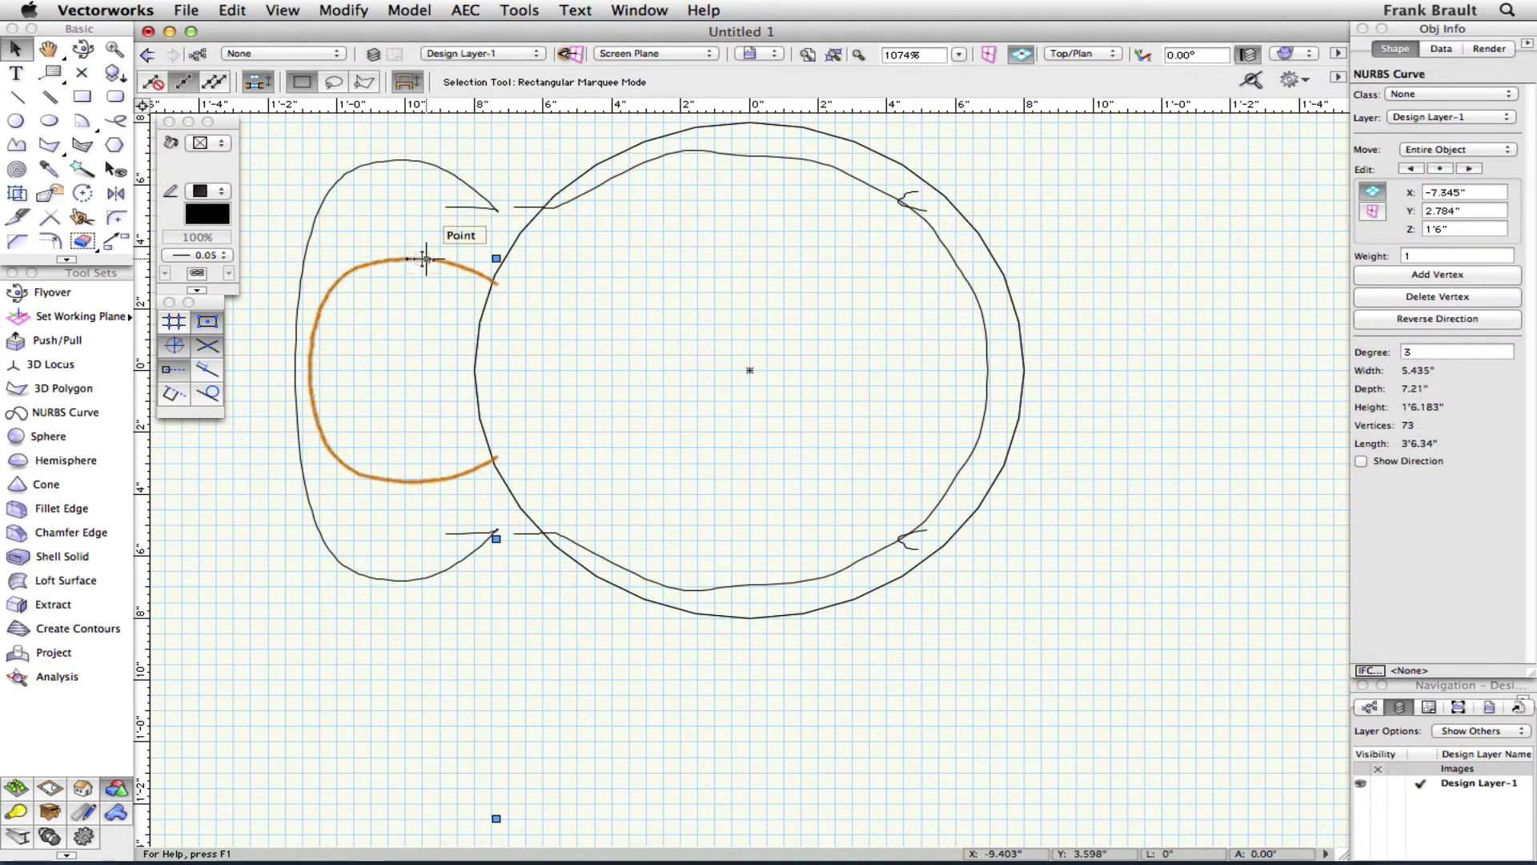
left_click(458, 175)
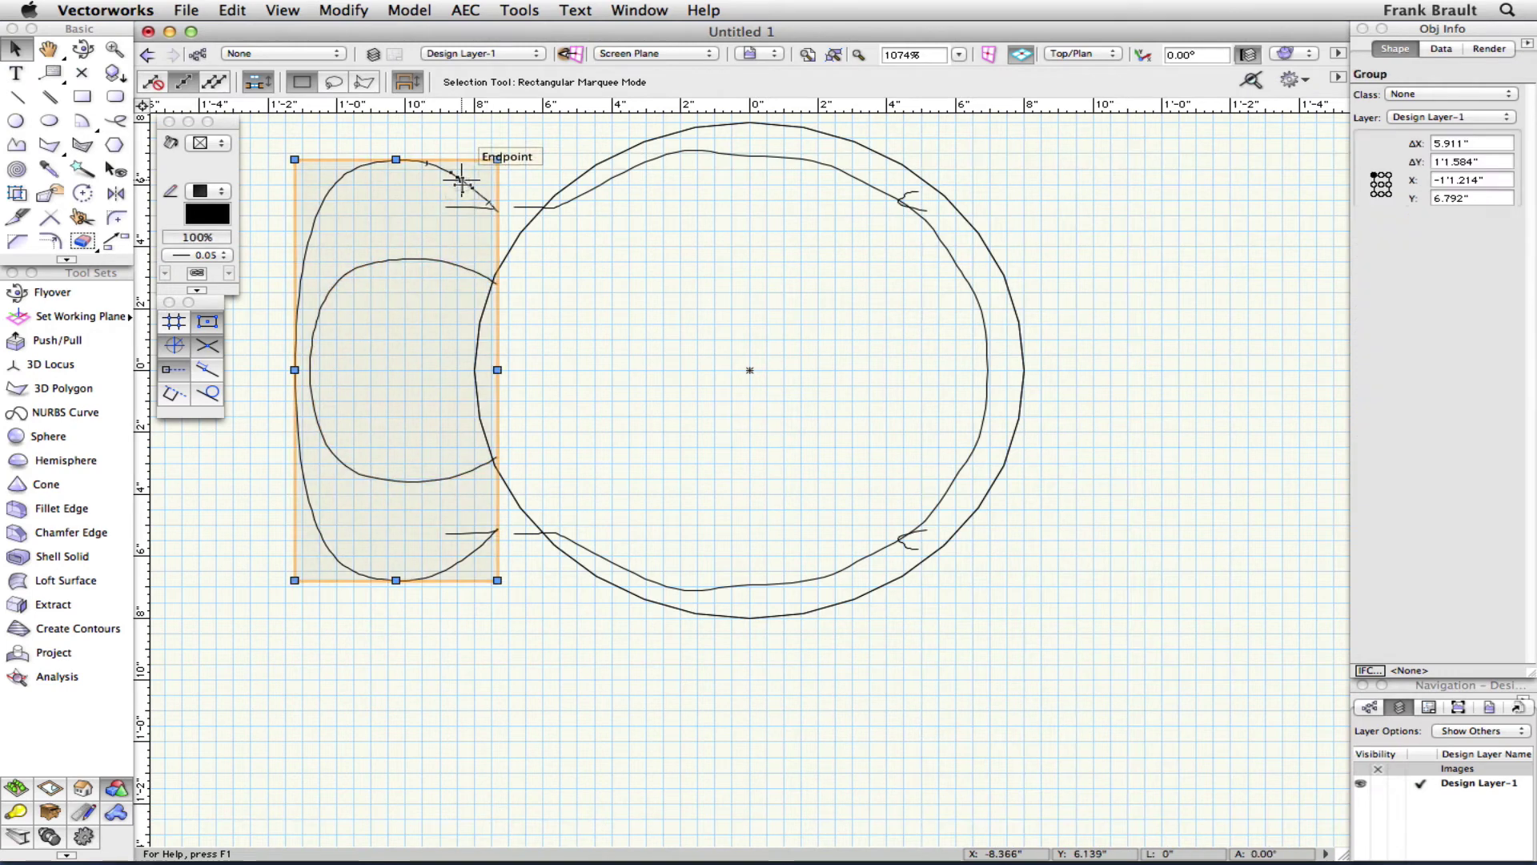
double_click(462, 181)
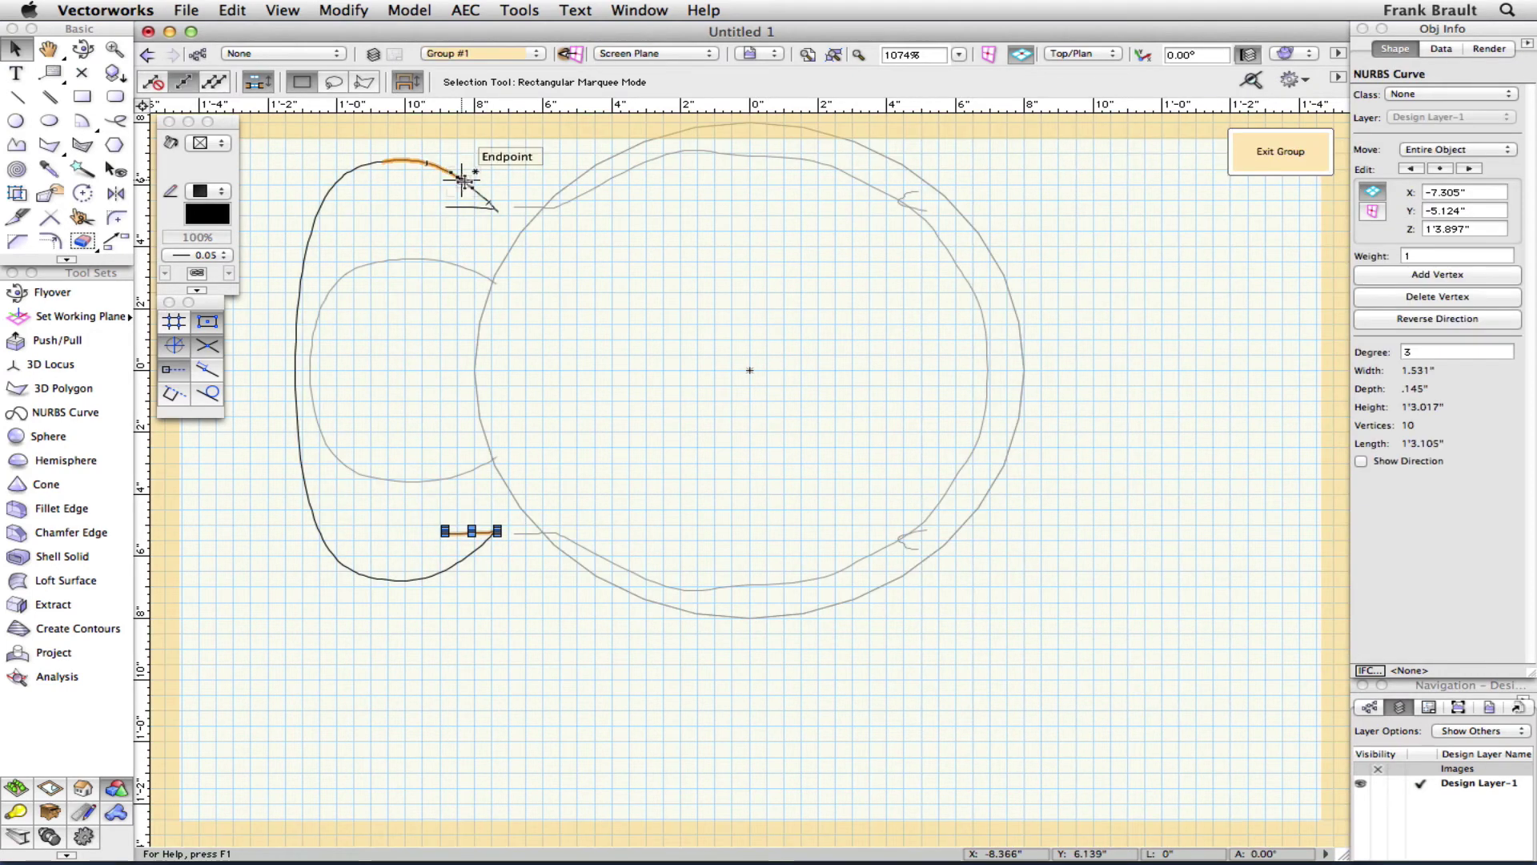
key("super+a")
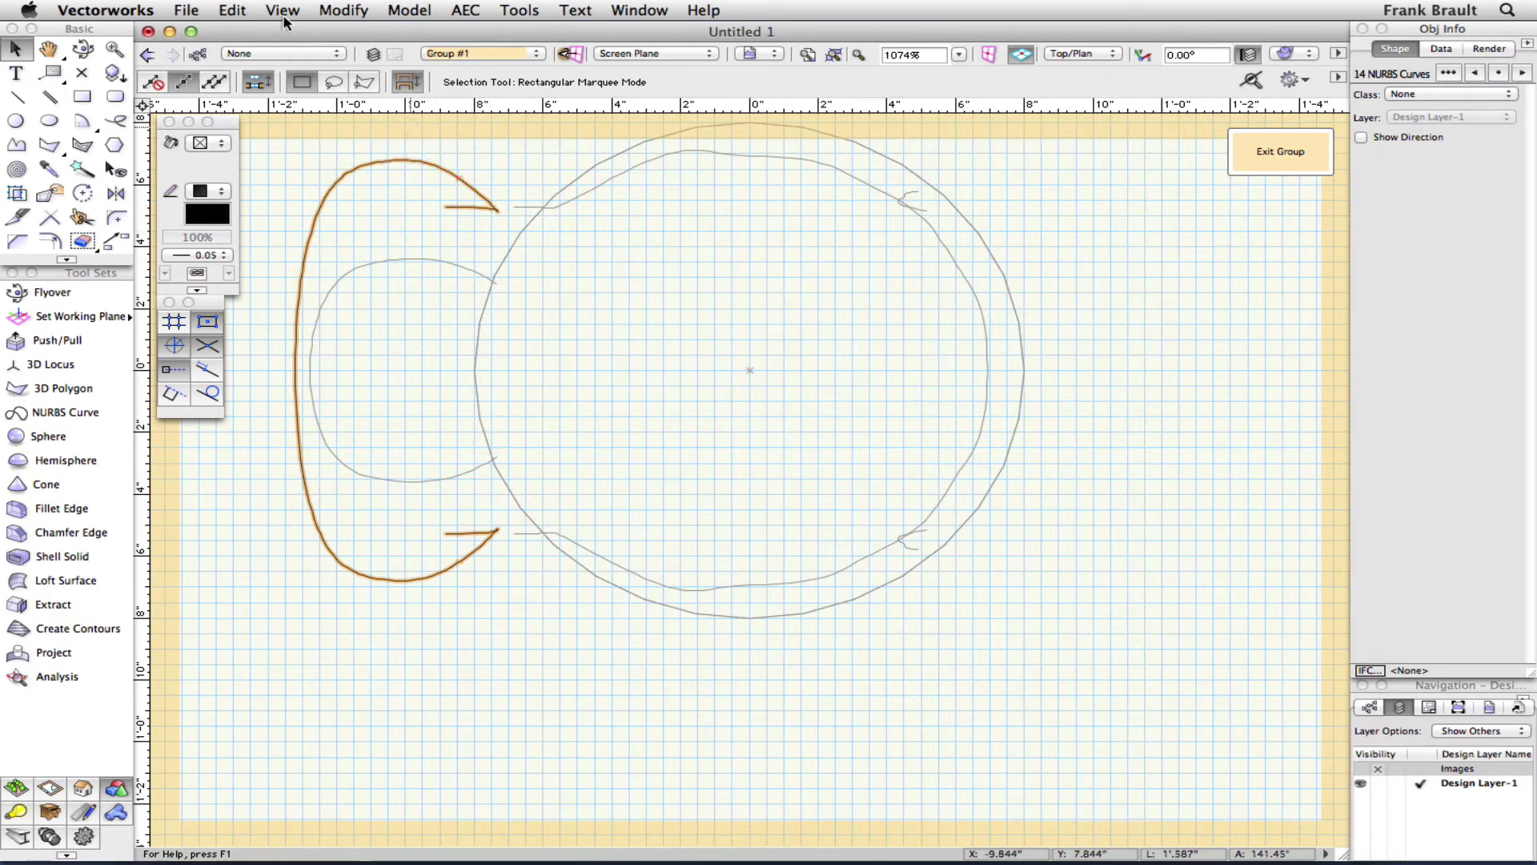
left_click(344, 10)
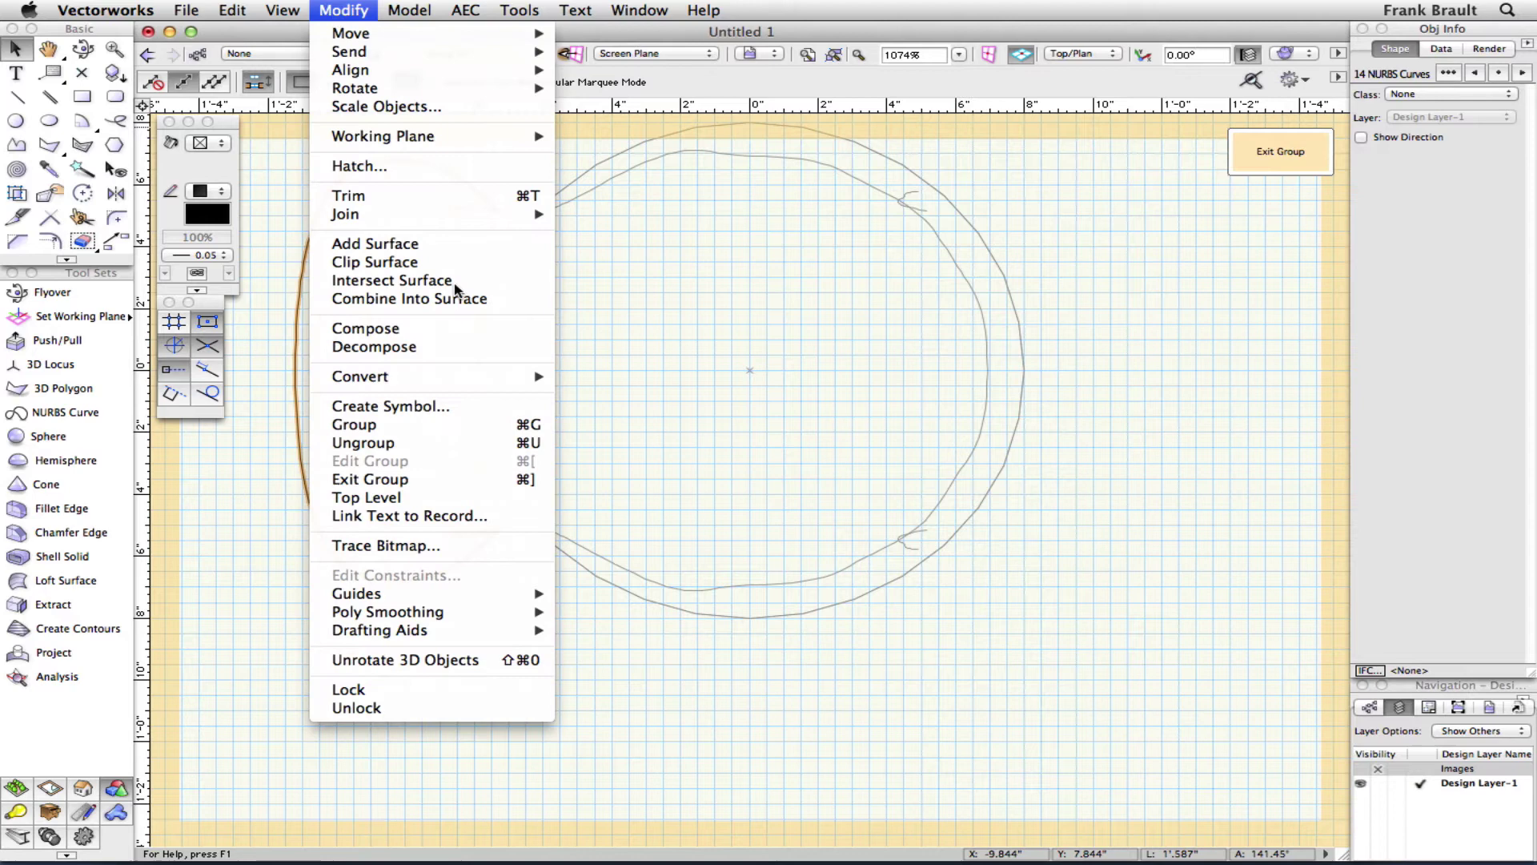
left_click(430, 328)
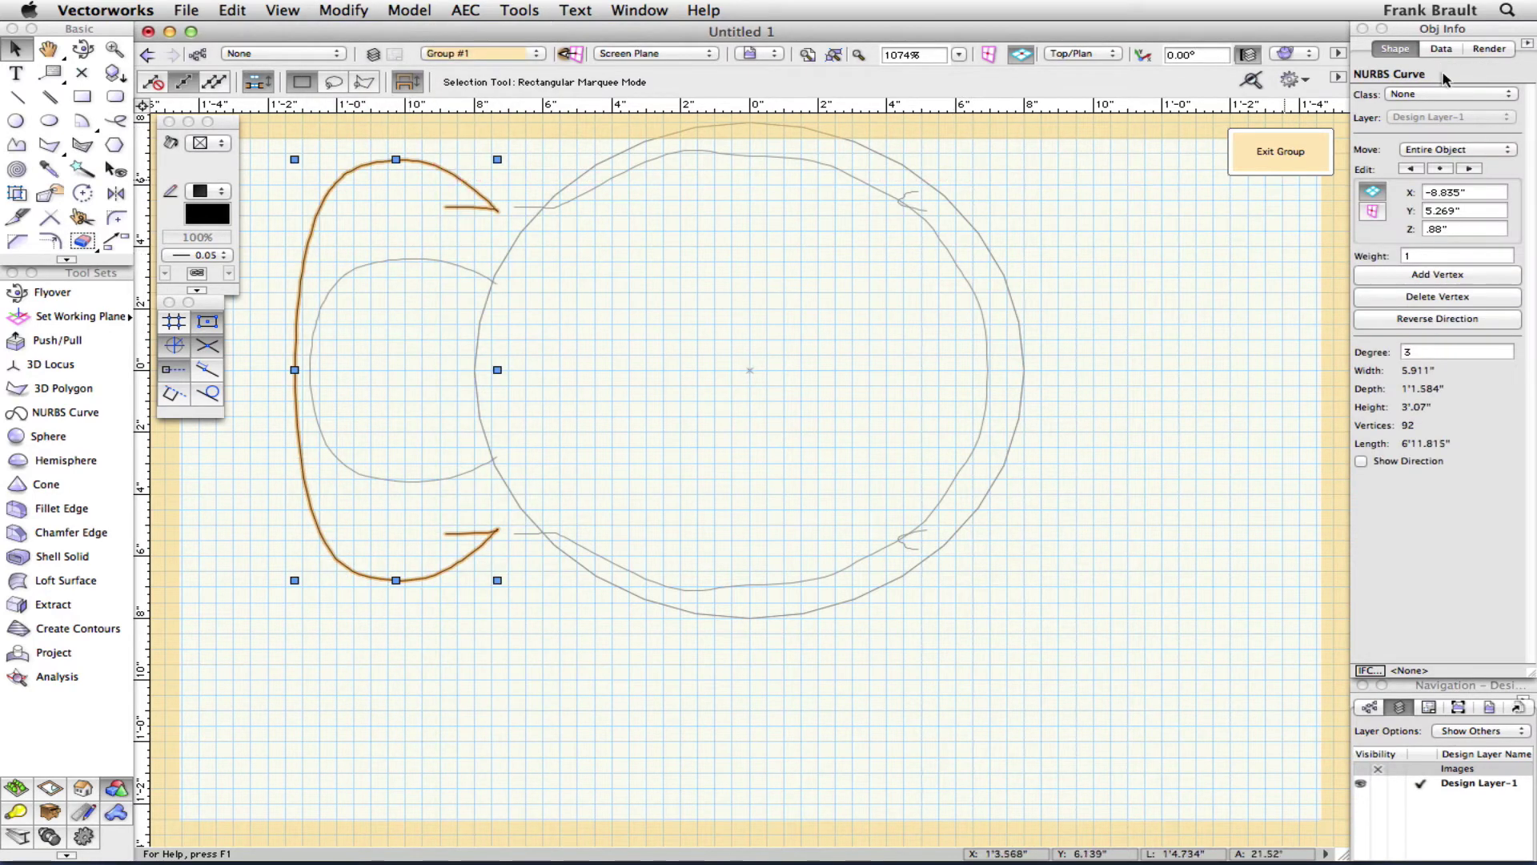
Exit the backrest frame's group and ungroup it.
left_click(82, 48)
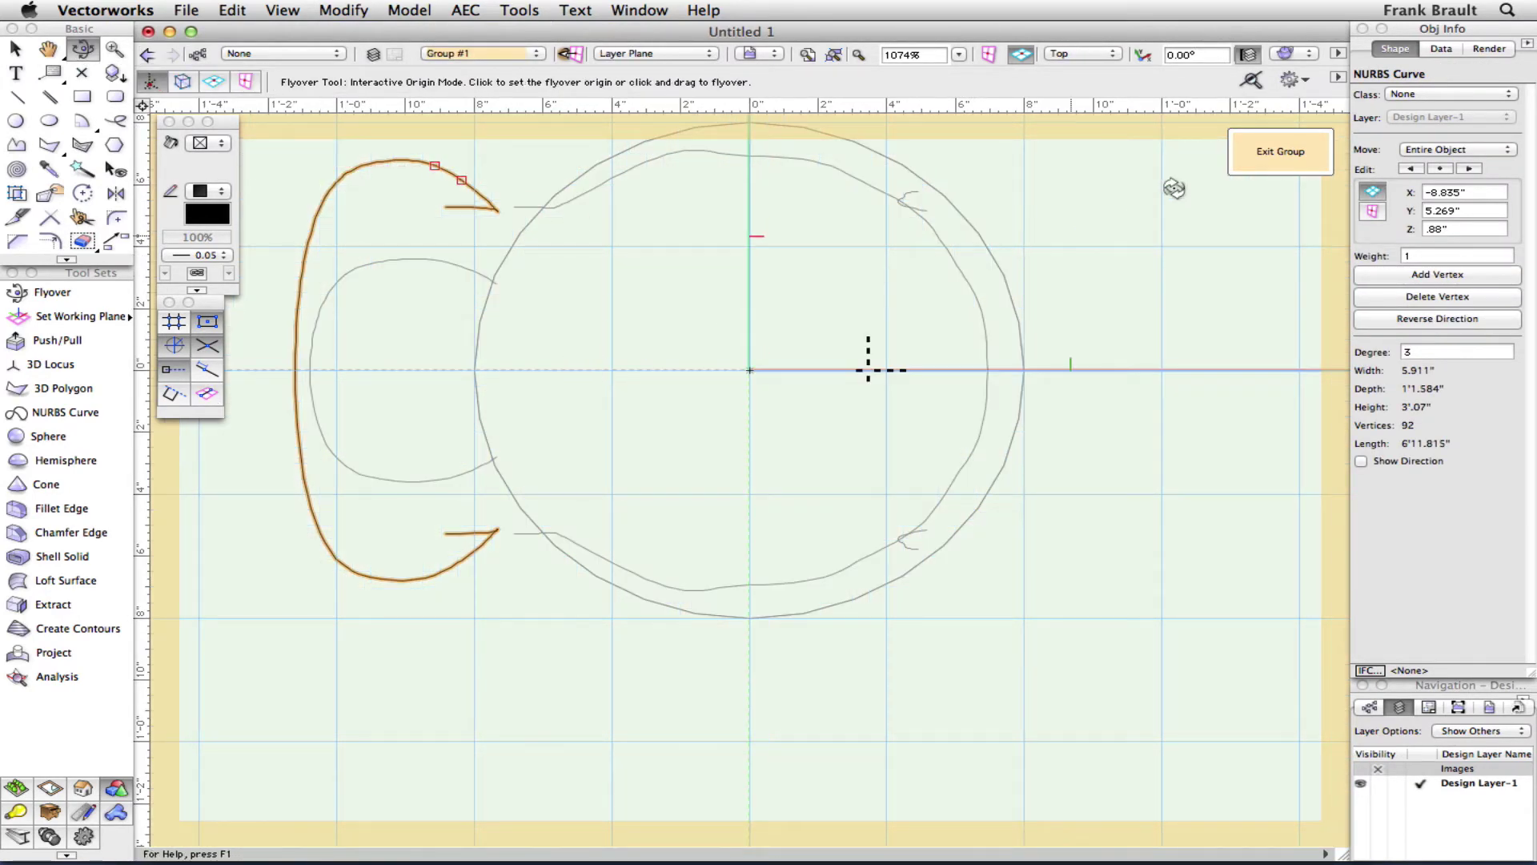
left_click(1267, 170)
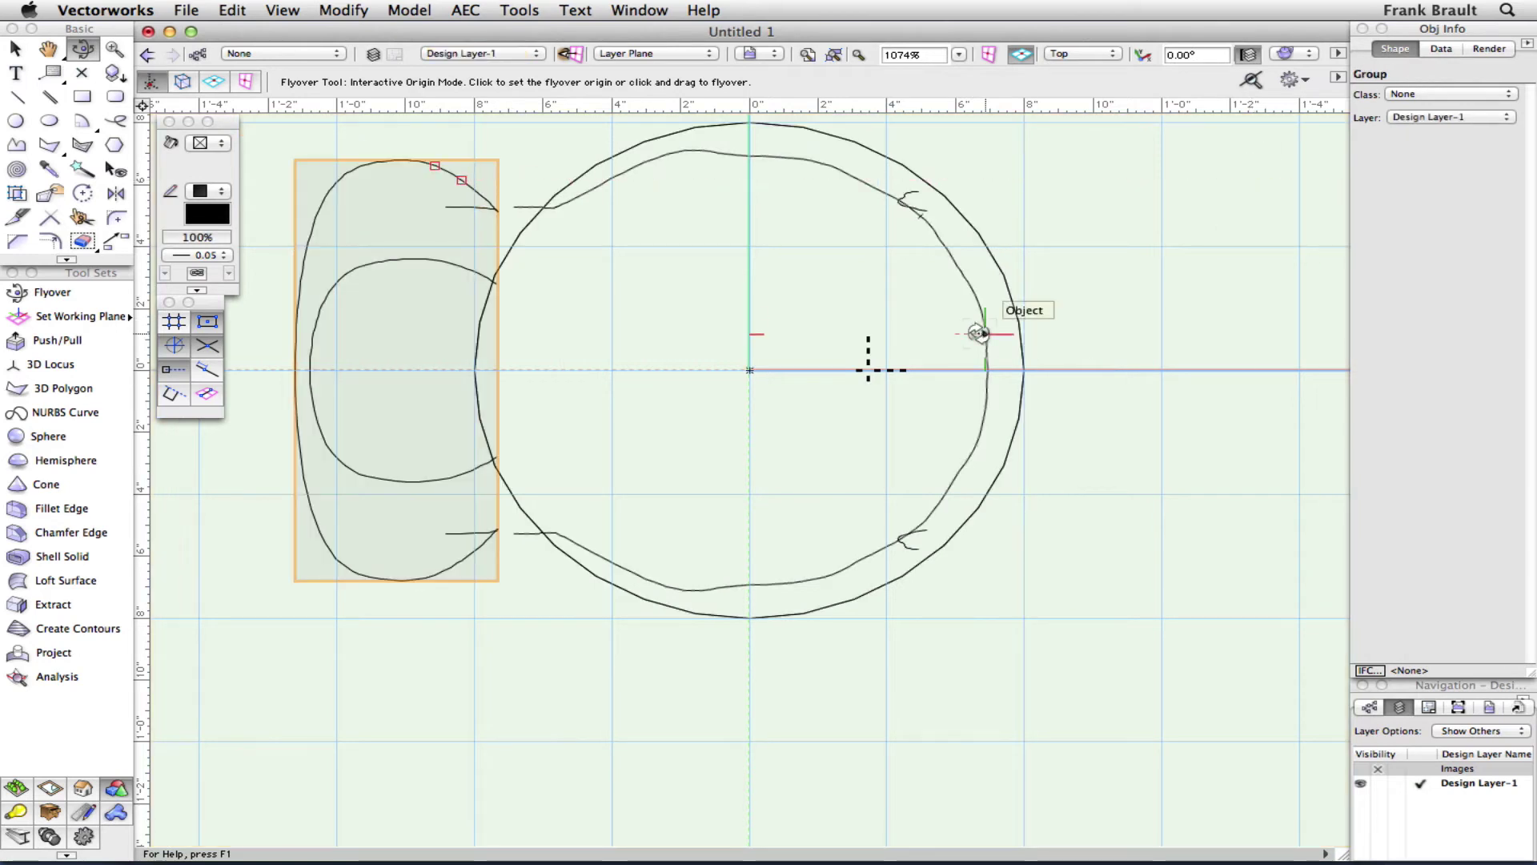
key("super+u")
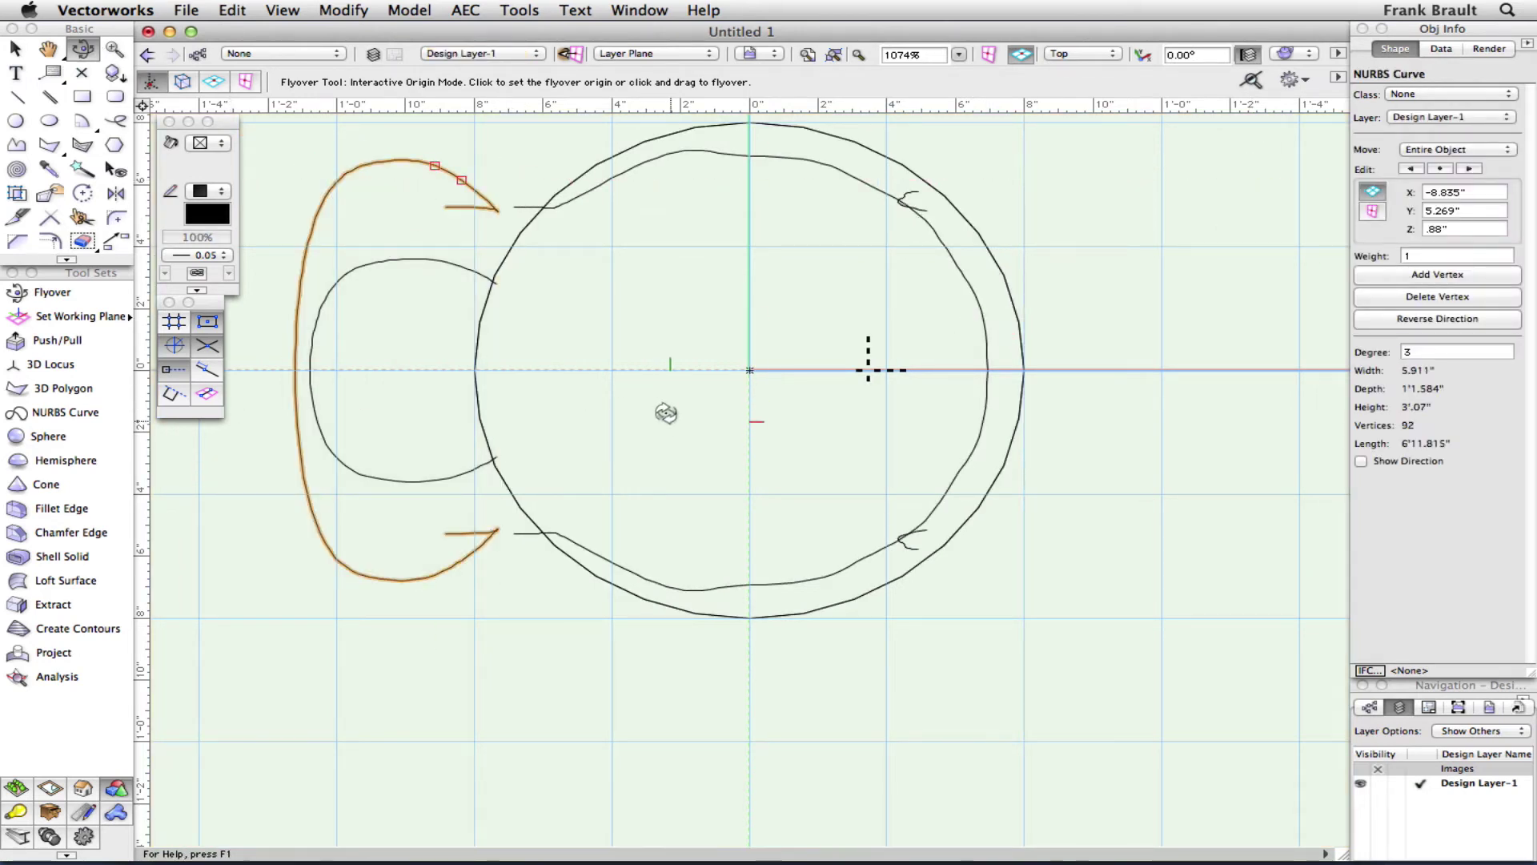
Reshape the under-seat brace curve by lowering its front-centre vertex slightly, with movement constrained to the Z direction.
mouse_move(744, 370)
left_mouse_down()
mouse_move(686, 481)
mouse_move(592, 466)
mouse_move(594, 422)
left_mouse_up()
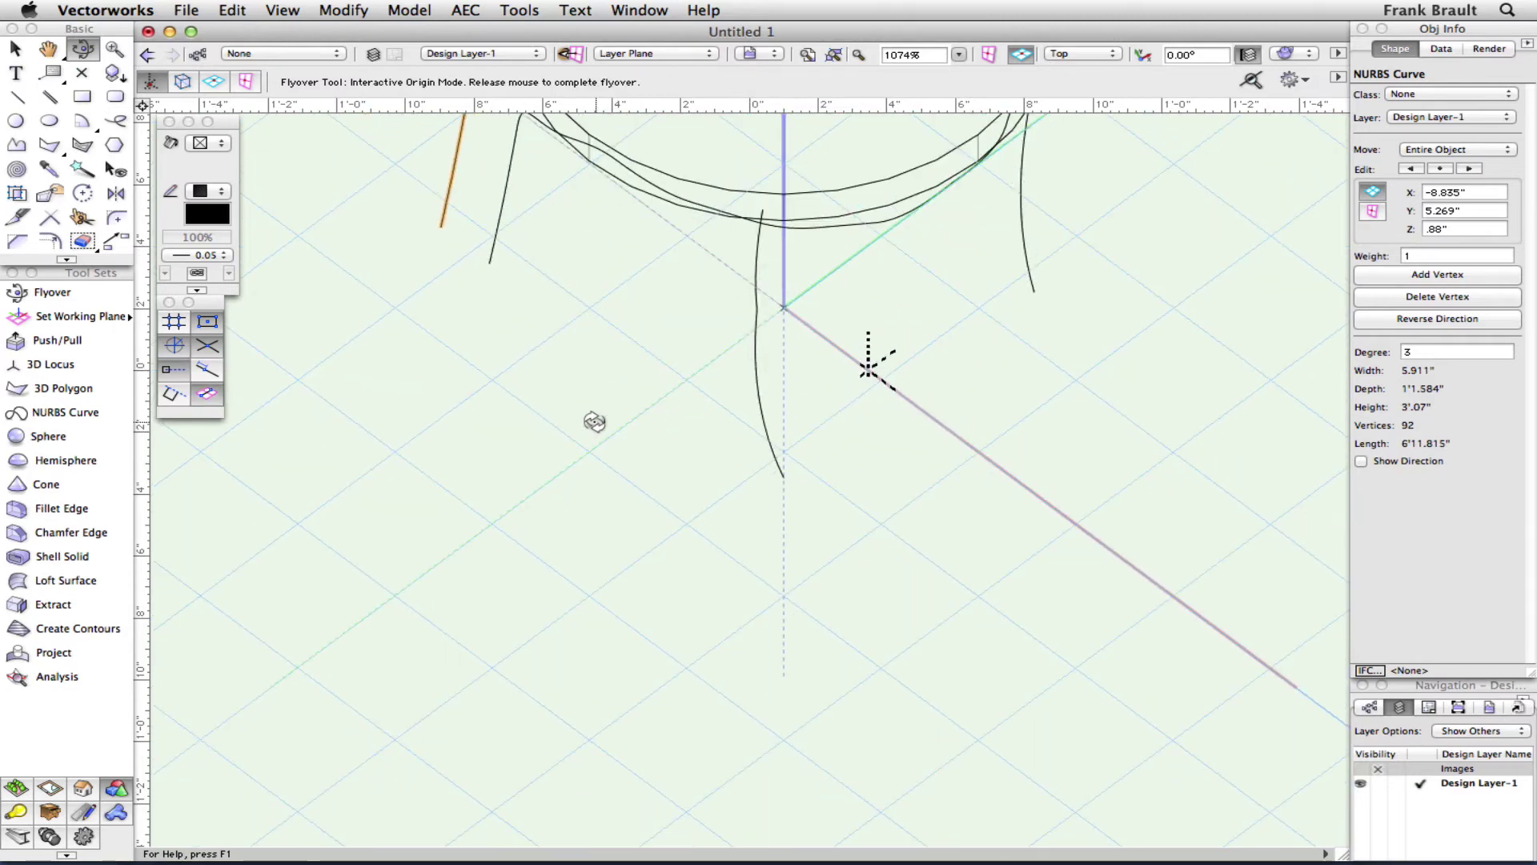
middle_click_drag(611, 408, 574, 710)
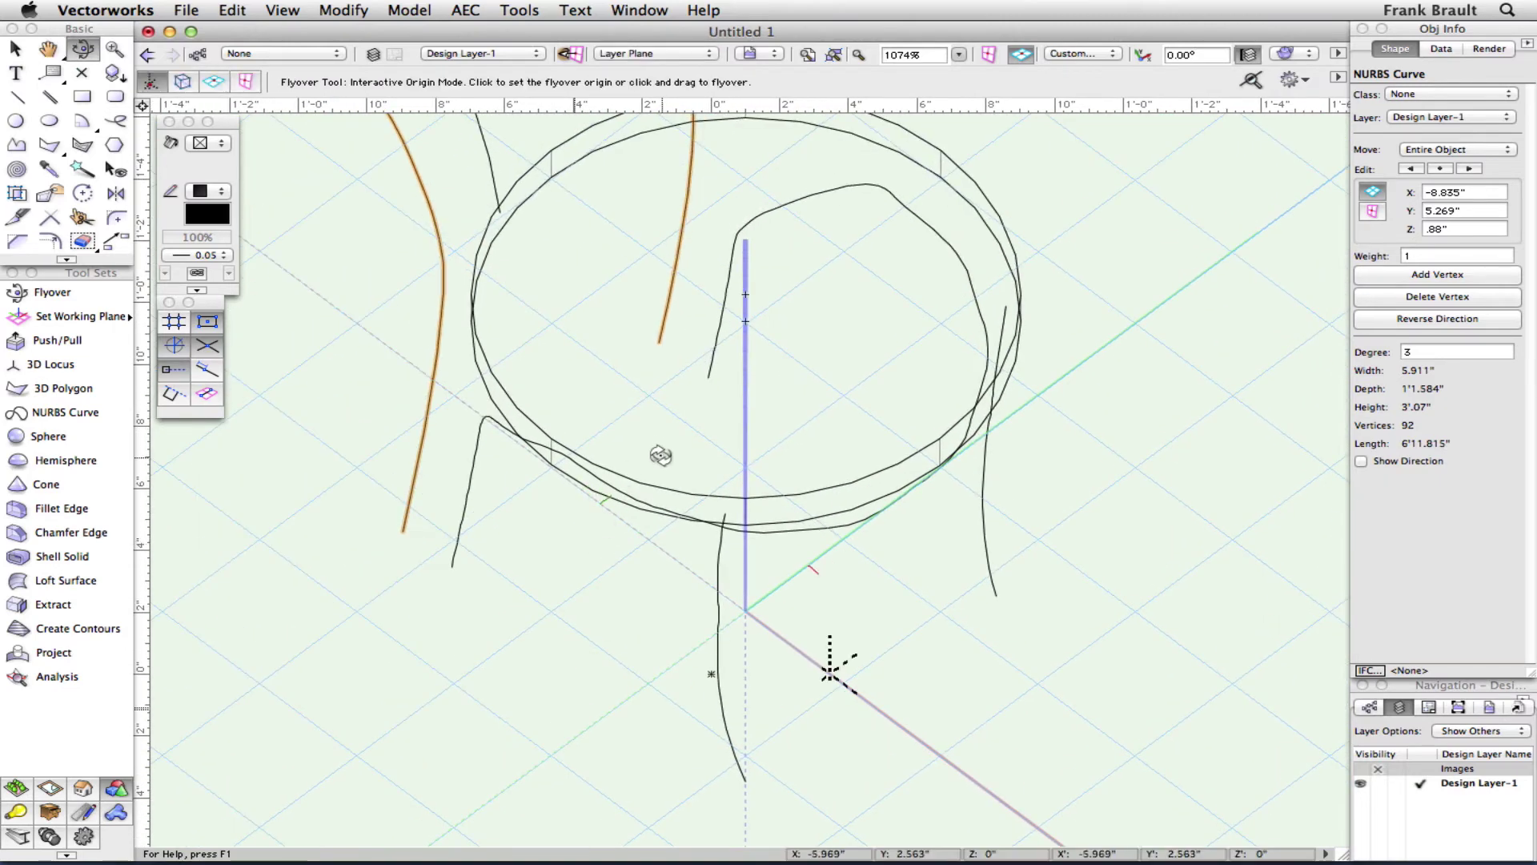
left_click_drag(652, 453, 521, 430)
left_click(14, 48)
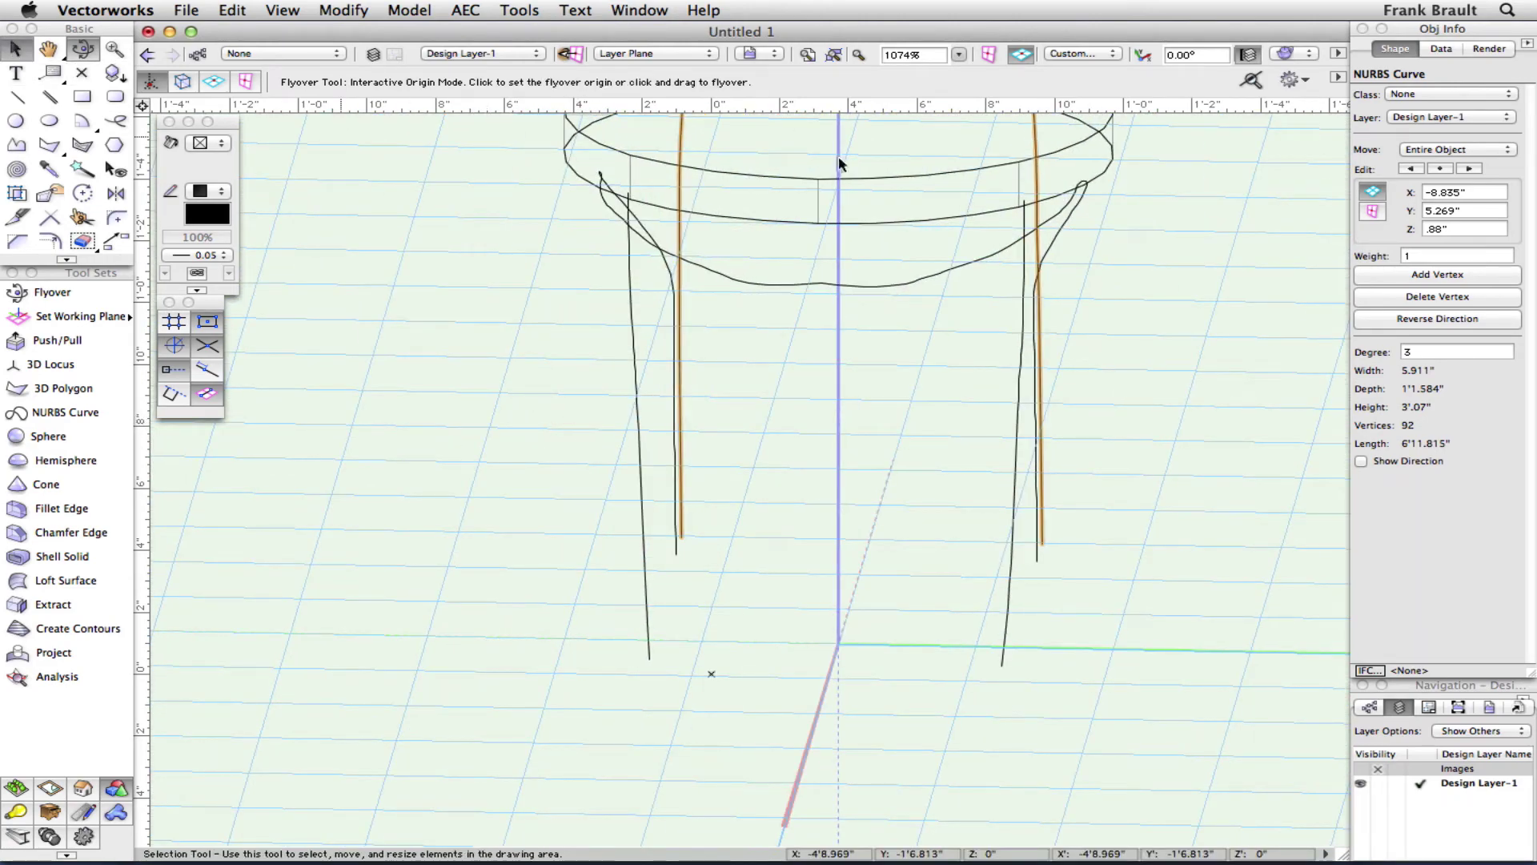
left_click(909, 284)
key("shift+r")
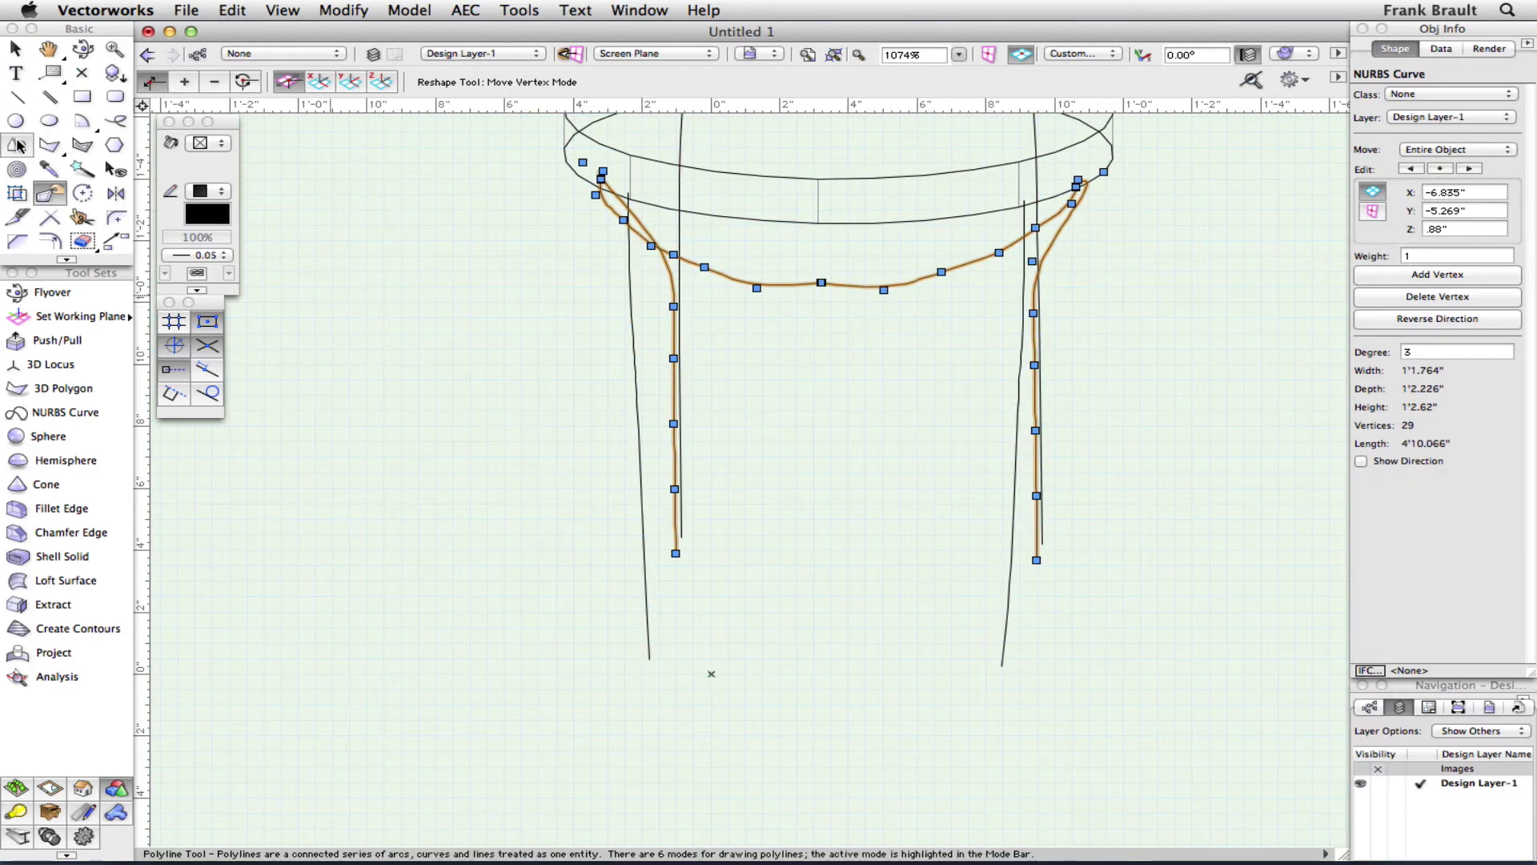
left_click(381, 82)
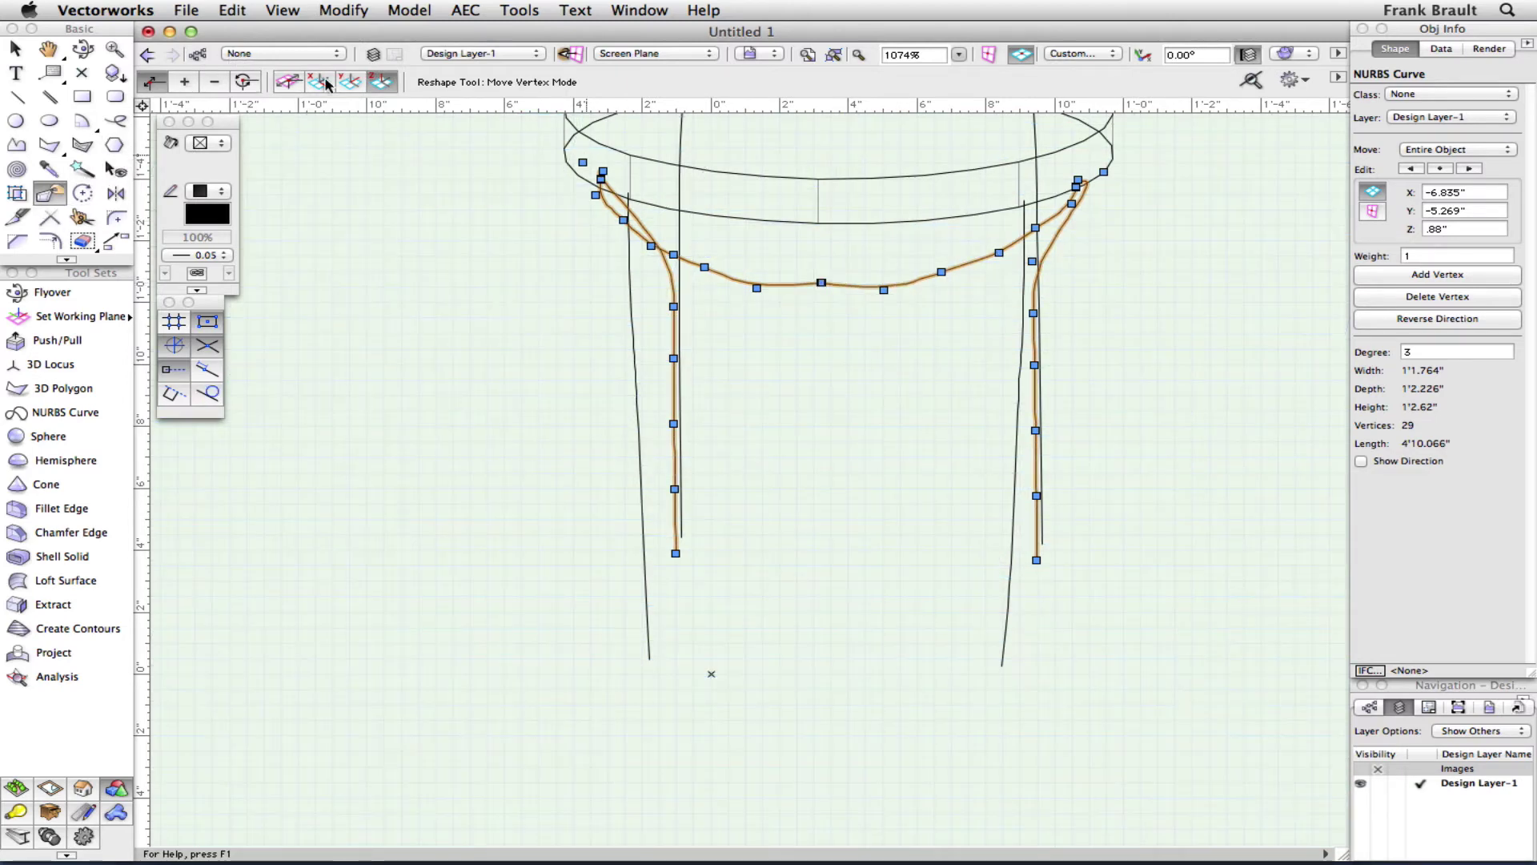
left_click(821, 282)
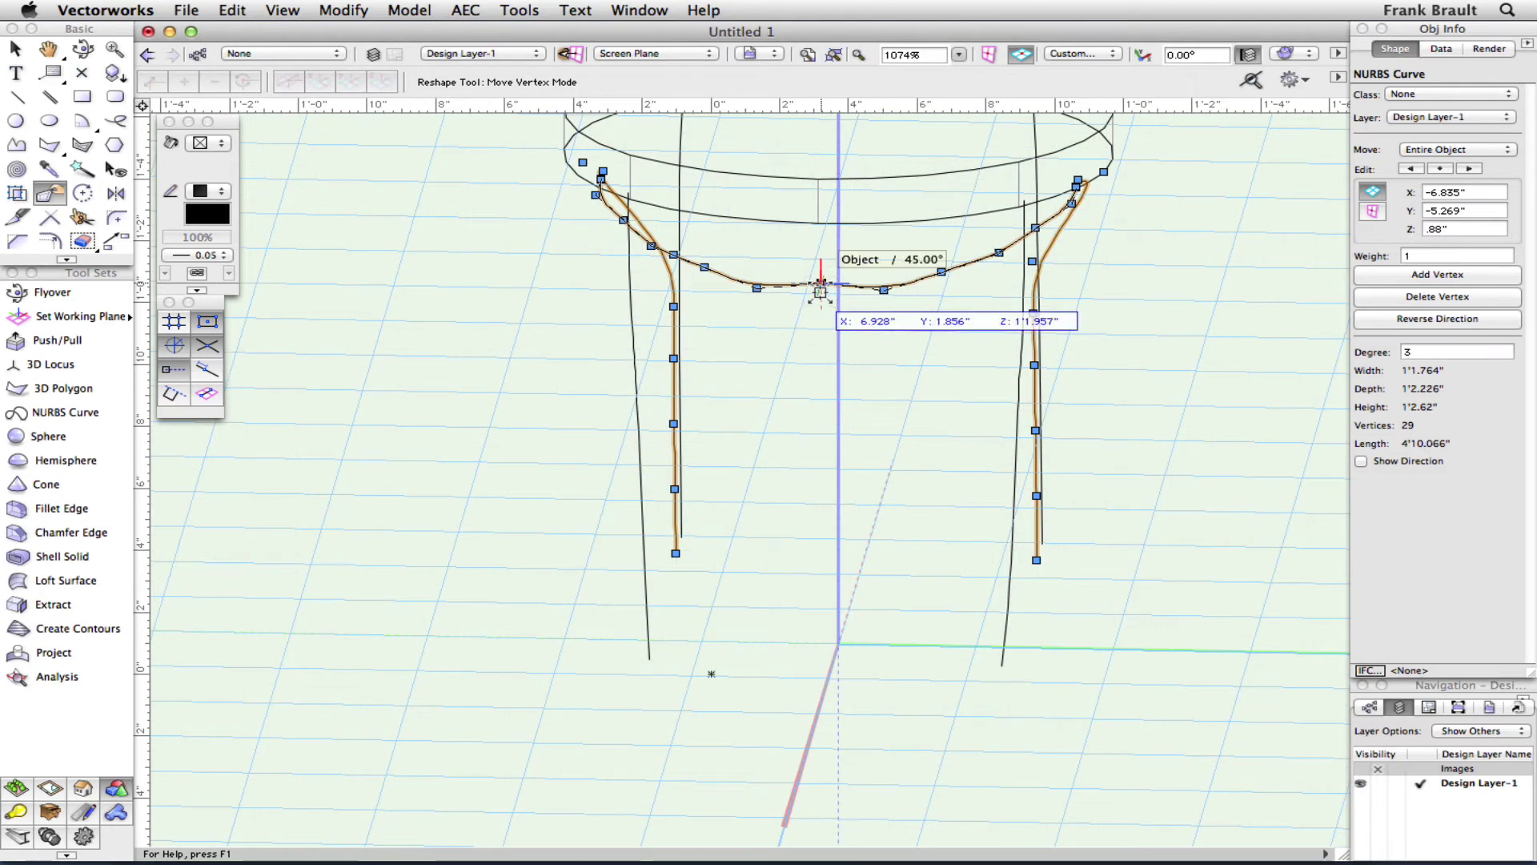
key("z")
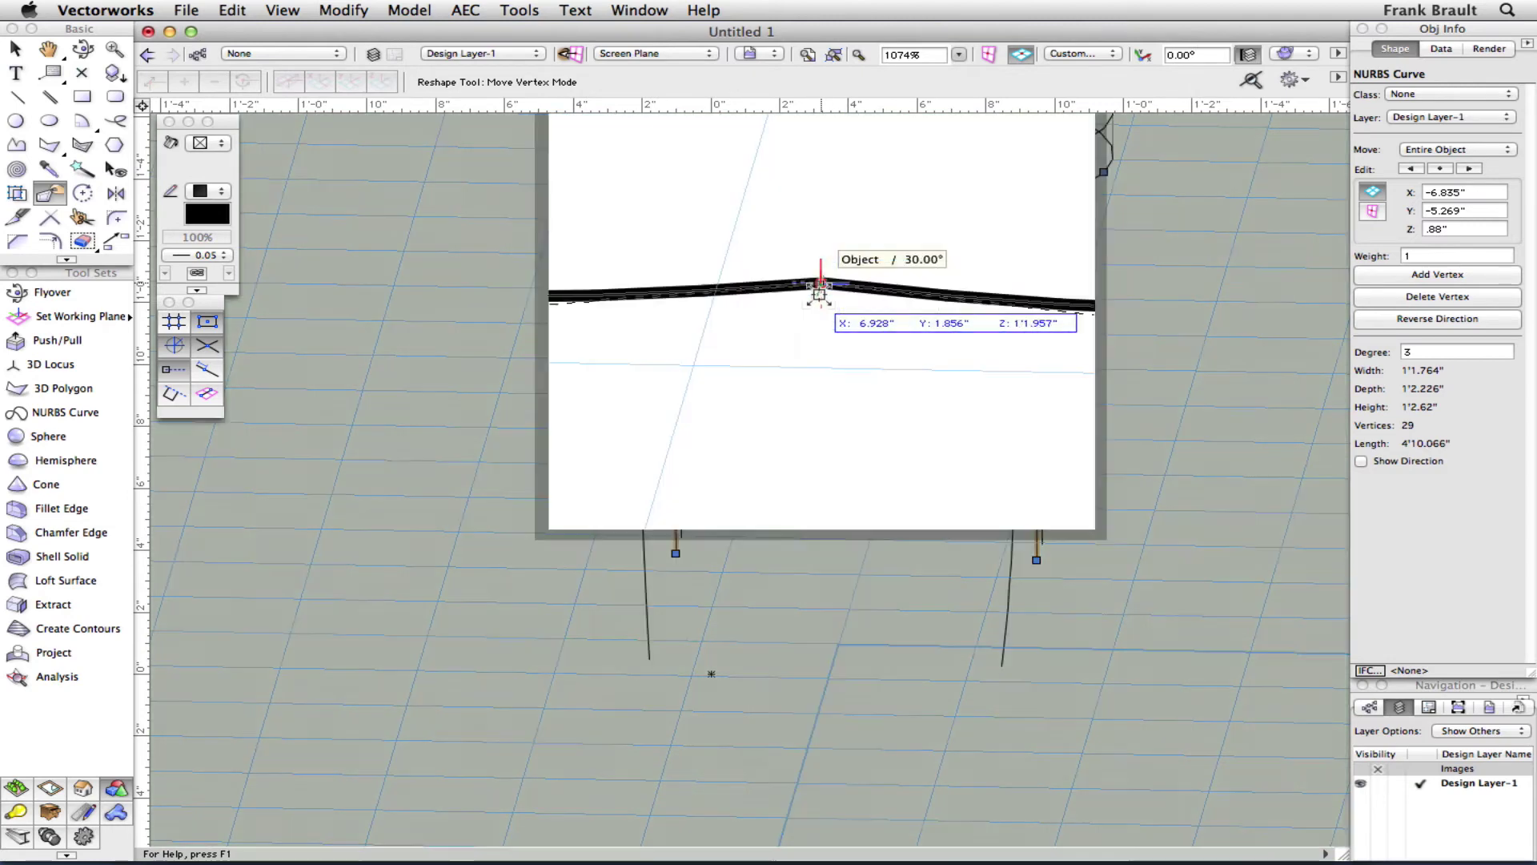
left_click(823, 302)
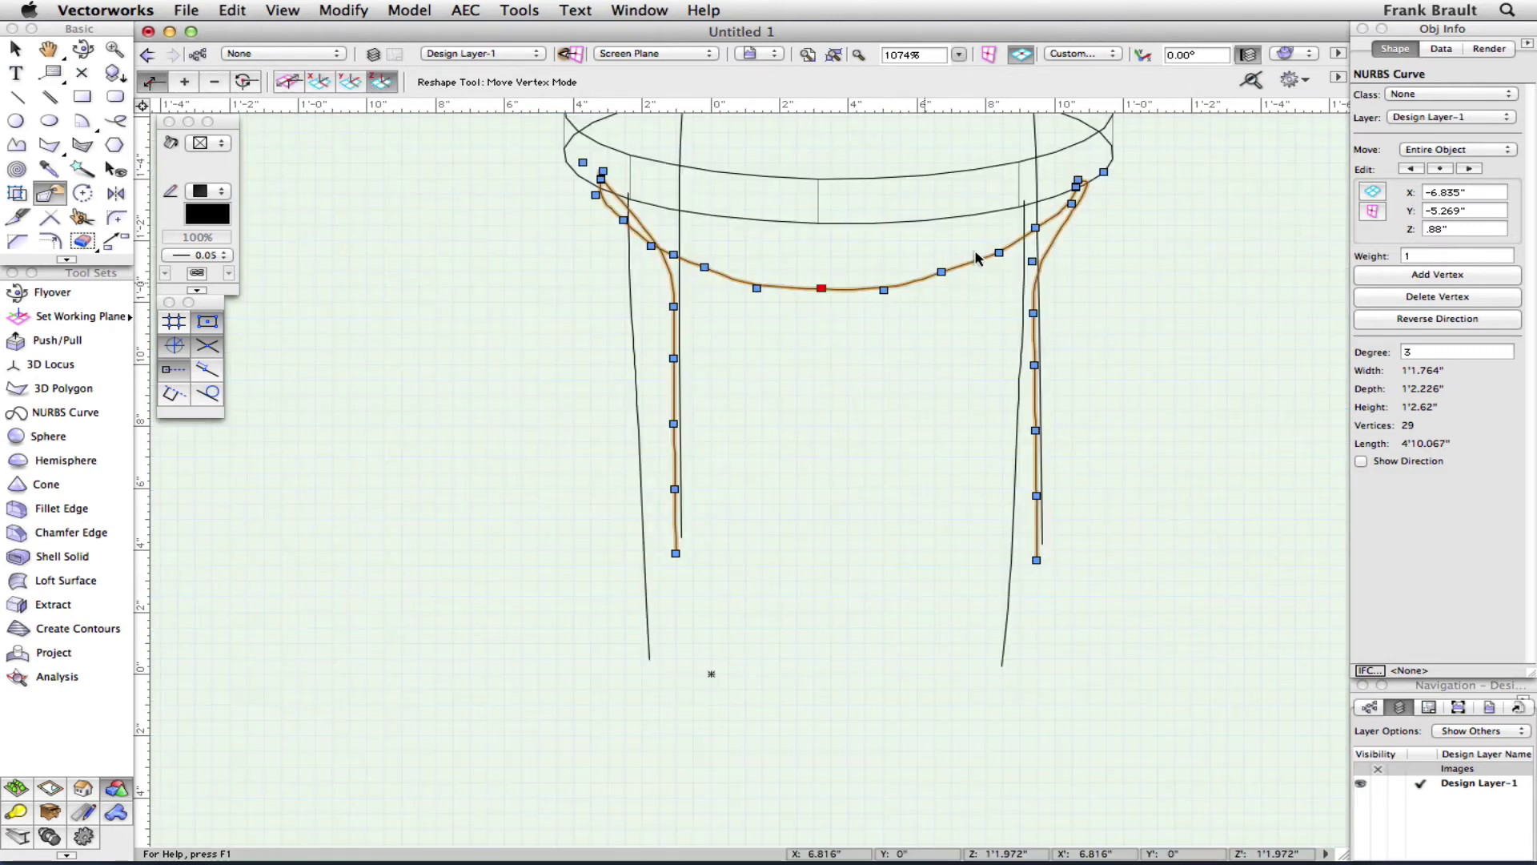
Lower the remaining vertex at the brace curve's front centre along Z to smooth out the kink.
left_click(820, 289)
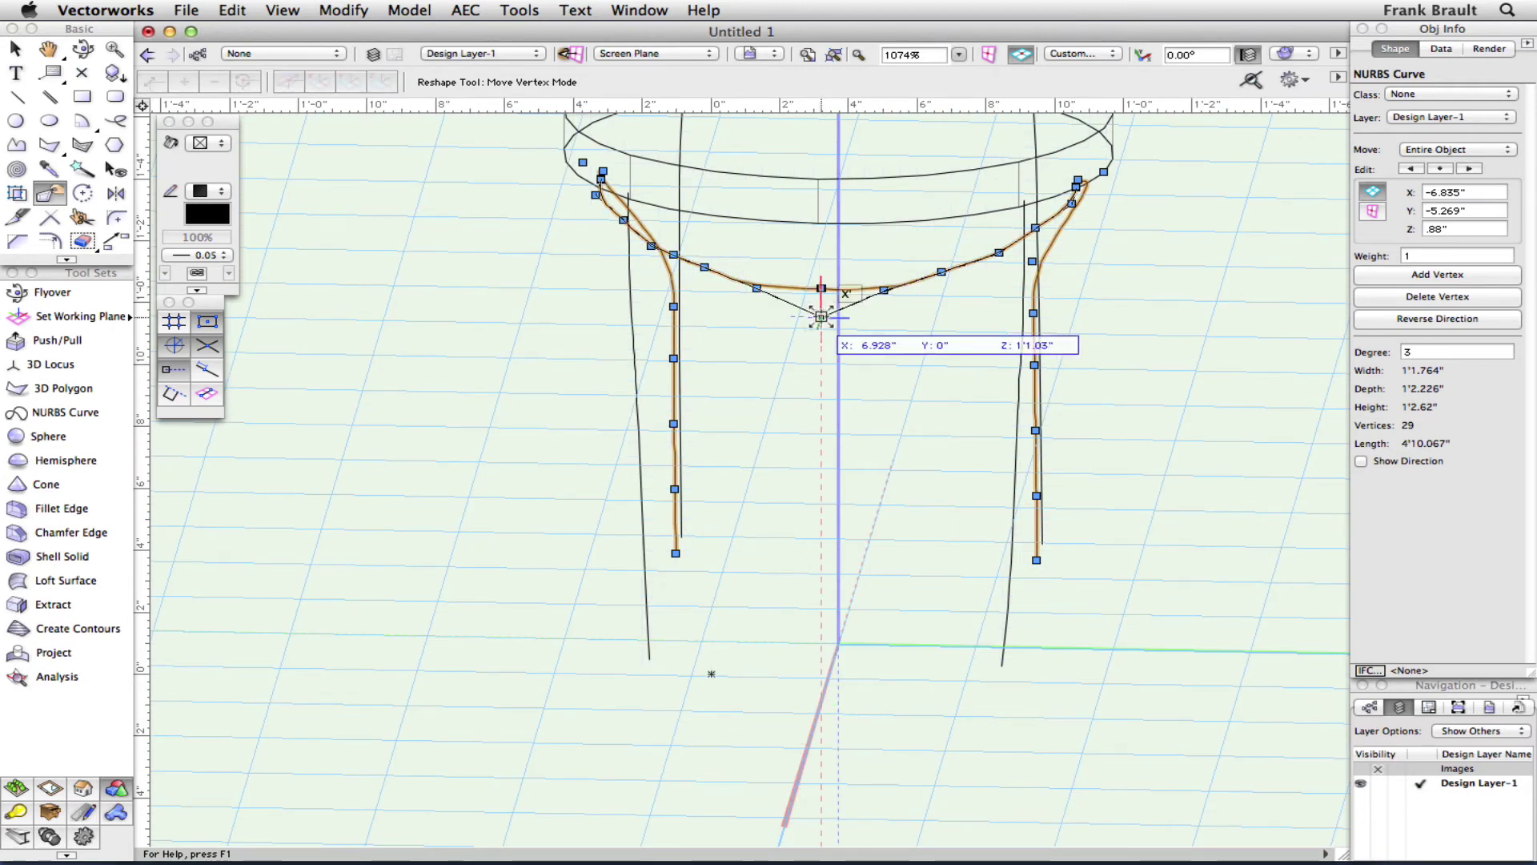
key("z")
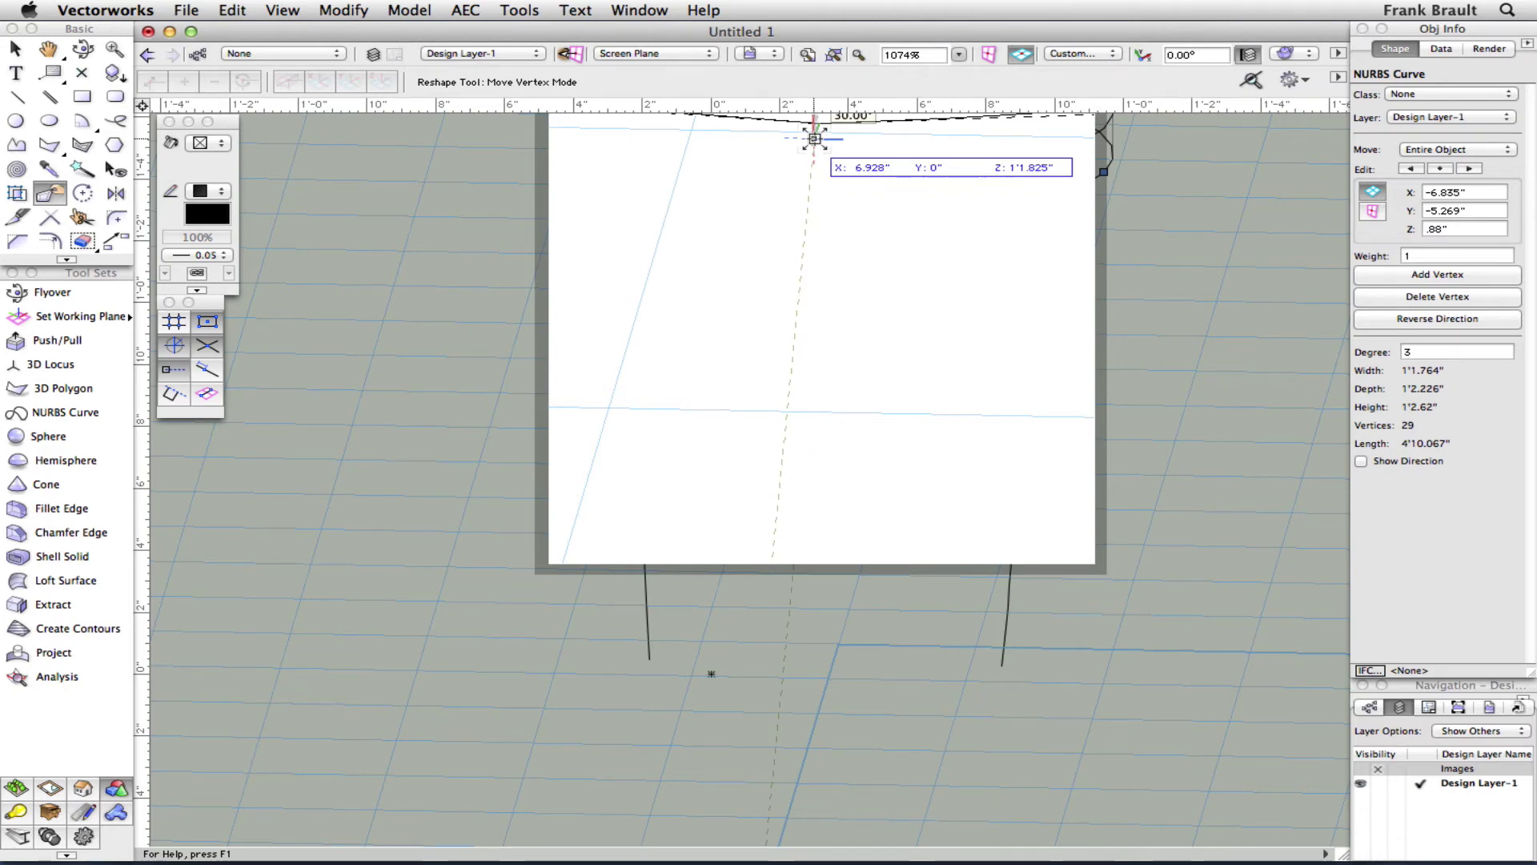
left_click(844, 189)
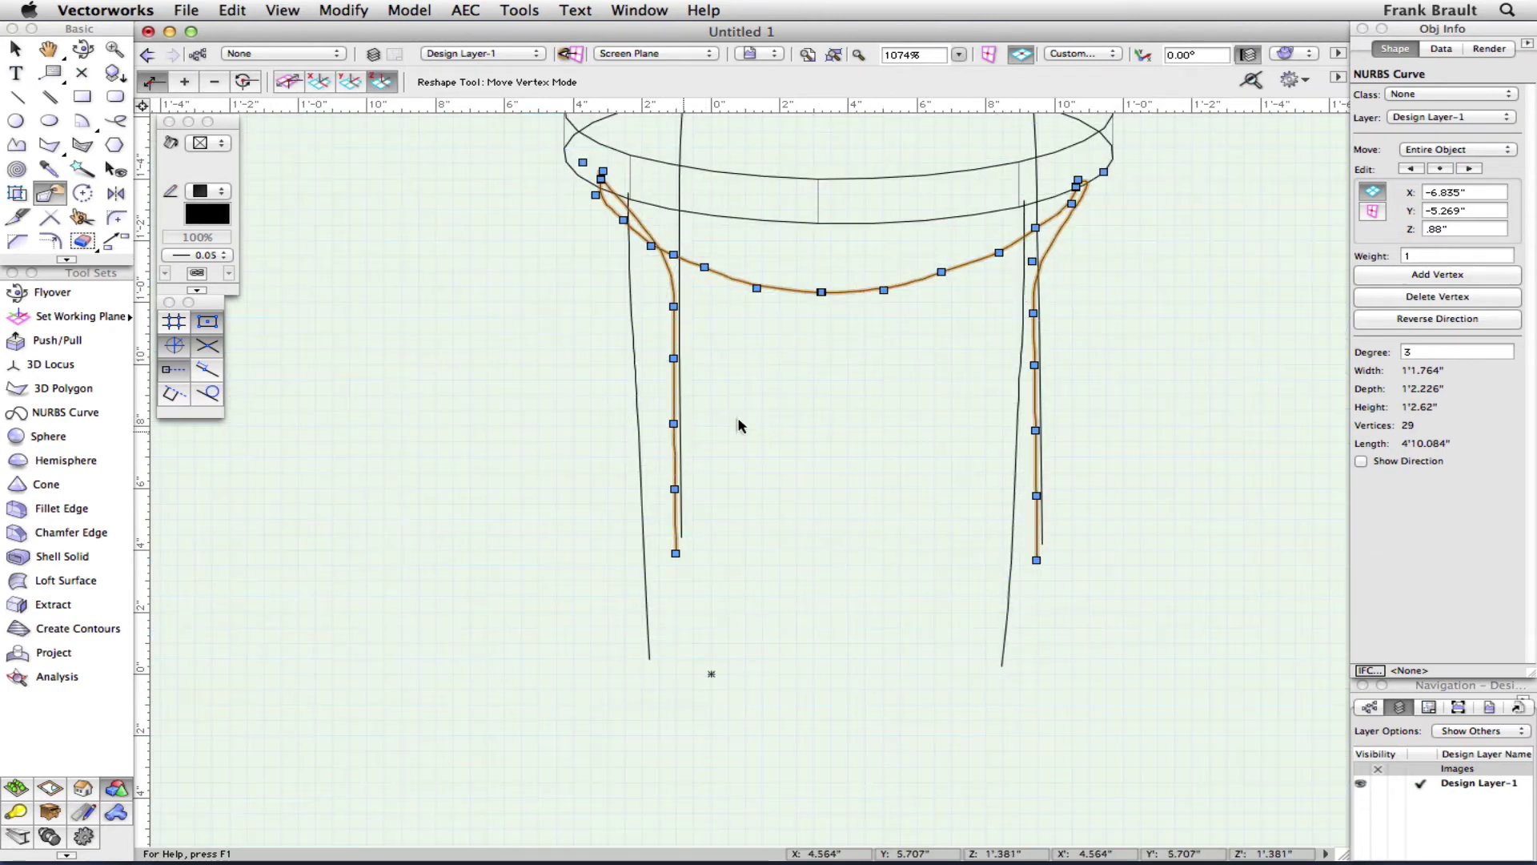
left_click(83, 50)
mouse_move(826, 368)
left_mouse_down()
mouse_move(888, 387)
mouse_move(1017, 383)
mouse_move(835, 409)
mouse_move(676, 401)
mouse_move(762, 405)
mouse_move(716, 406)
left_mouse_up()
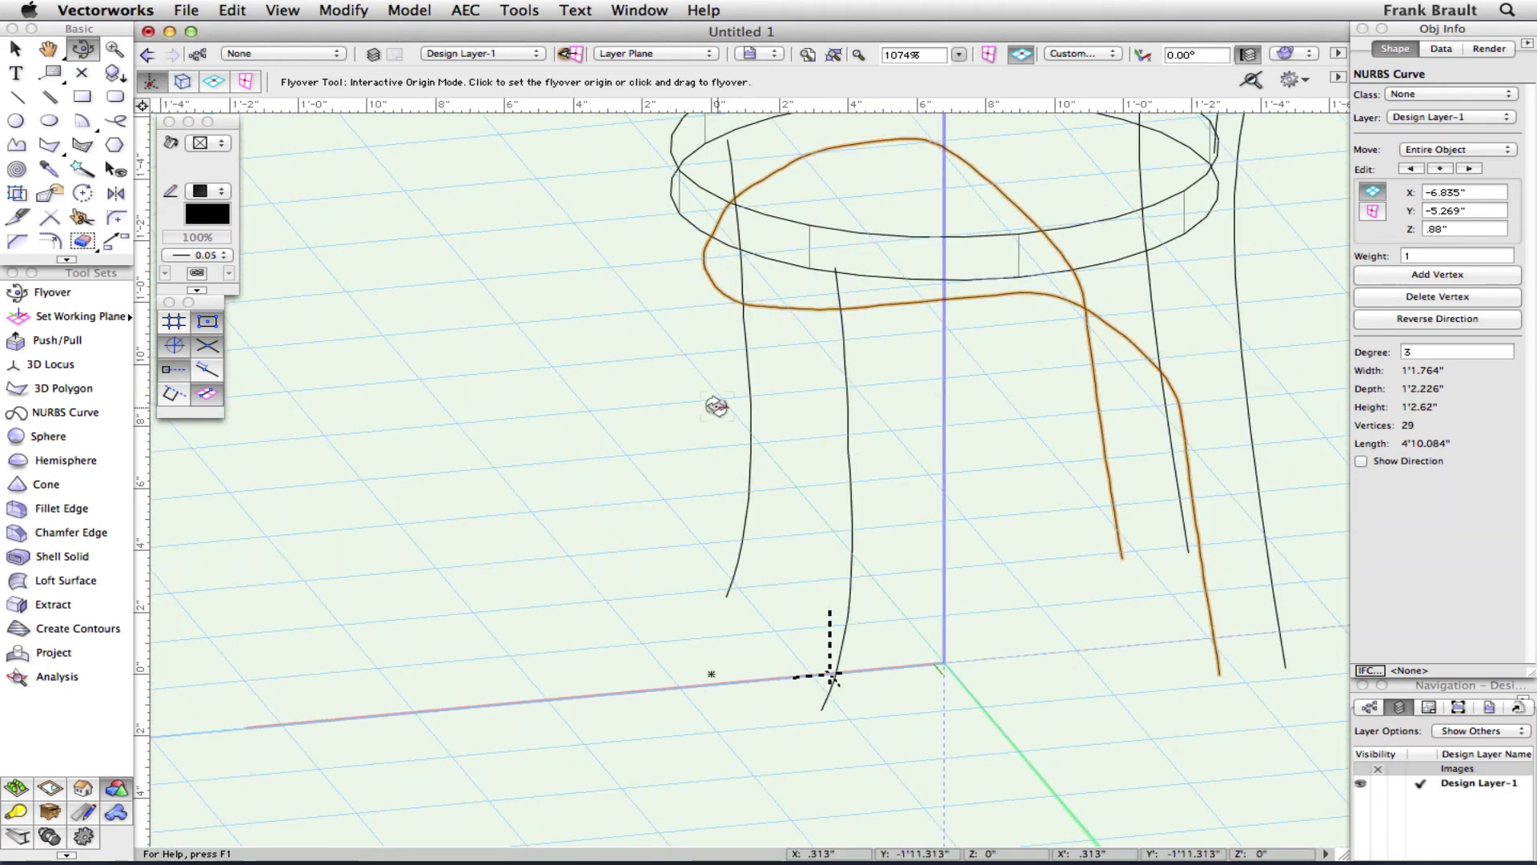
middle_click_drag(891, 365, 686, 497)
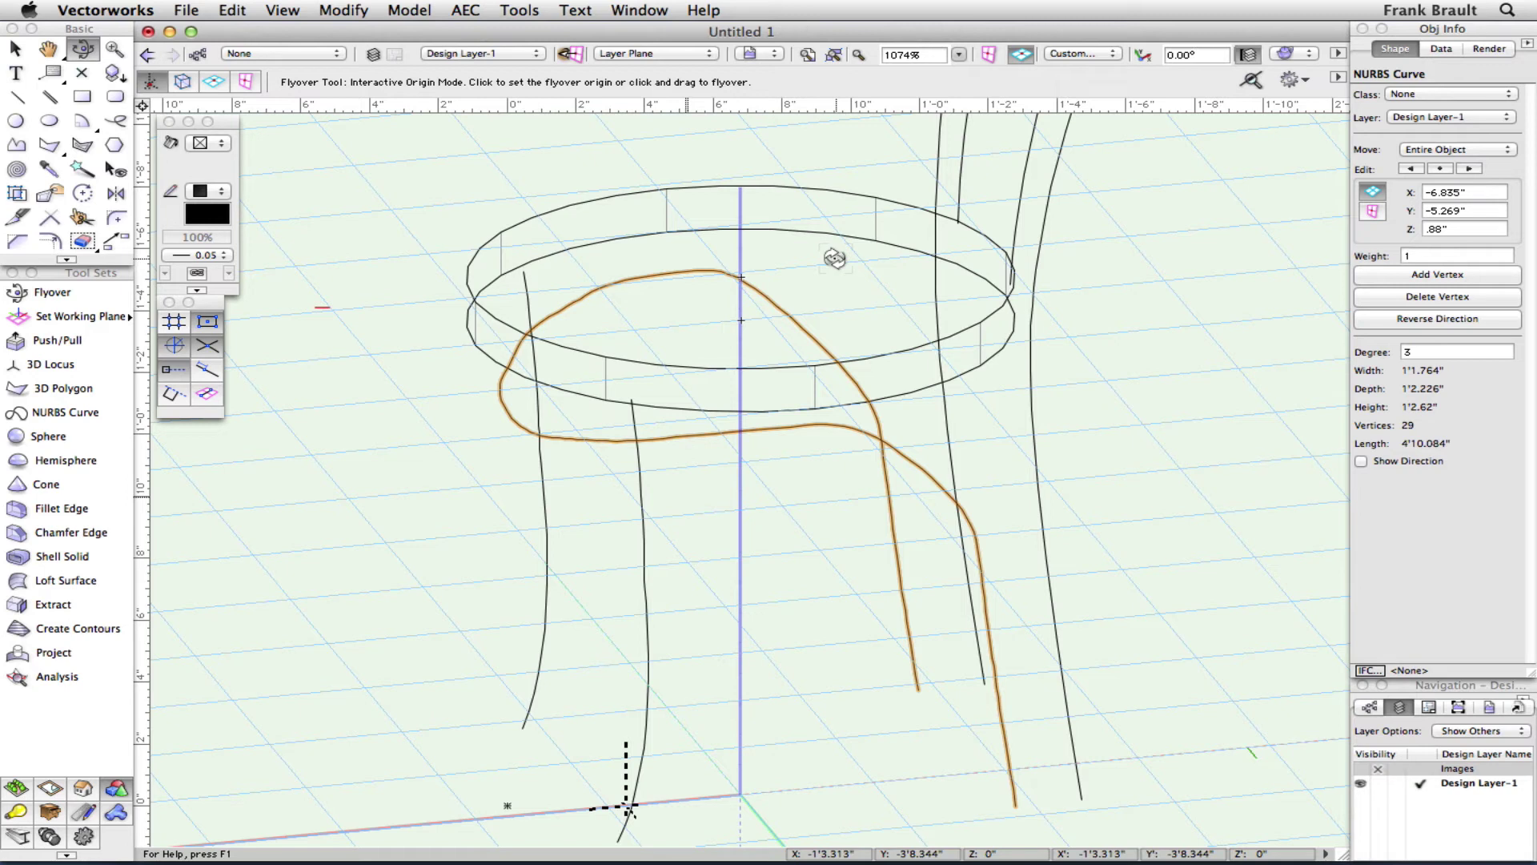
left_click(15, 51)
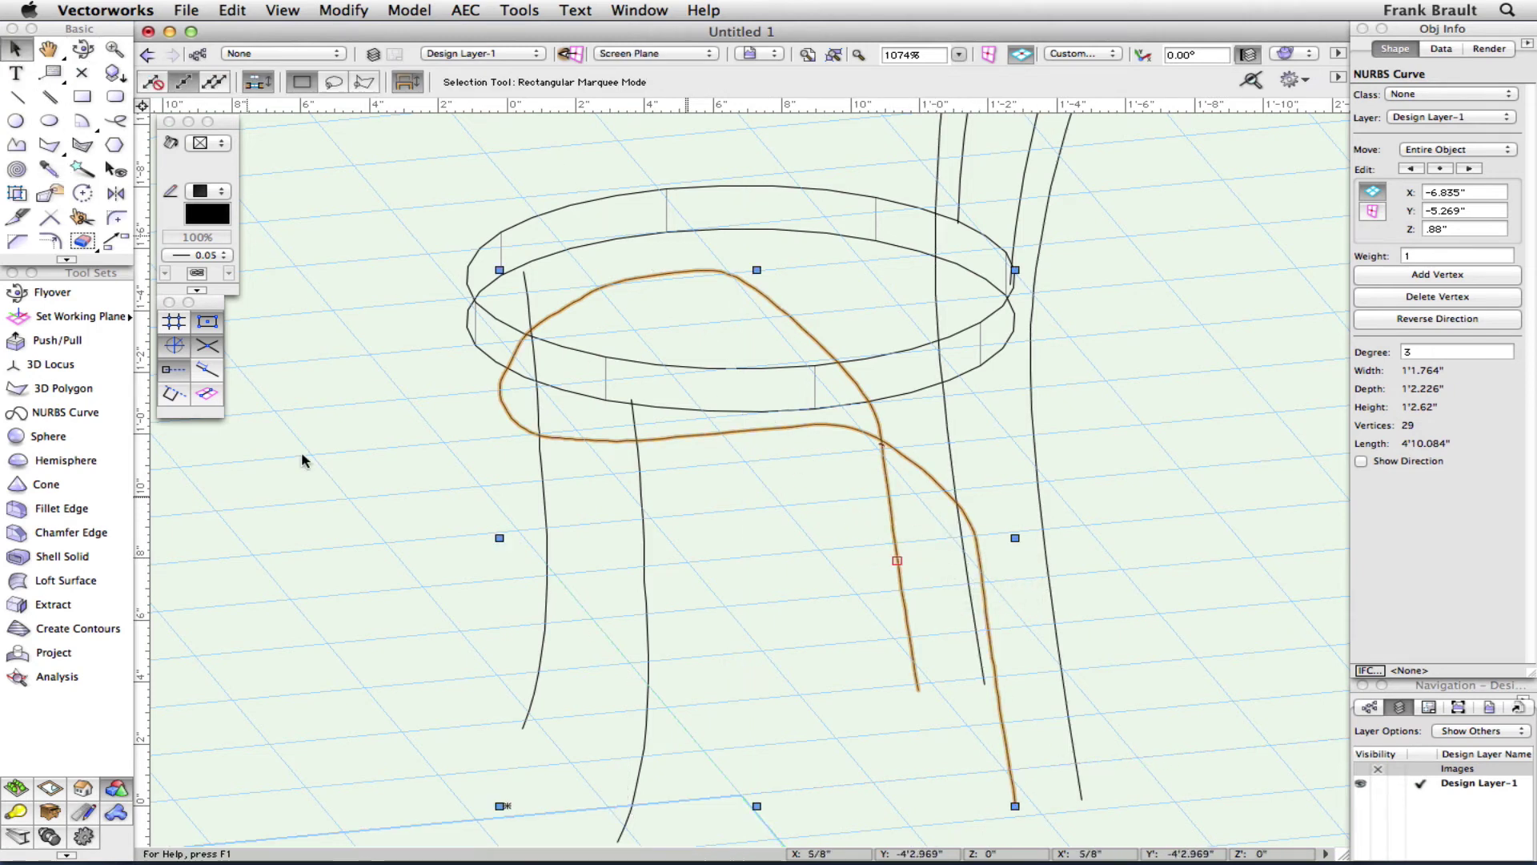
left_click(16, 122)
left_click(361, 705)
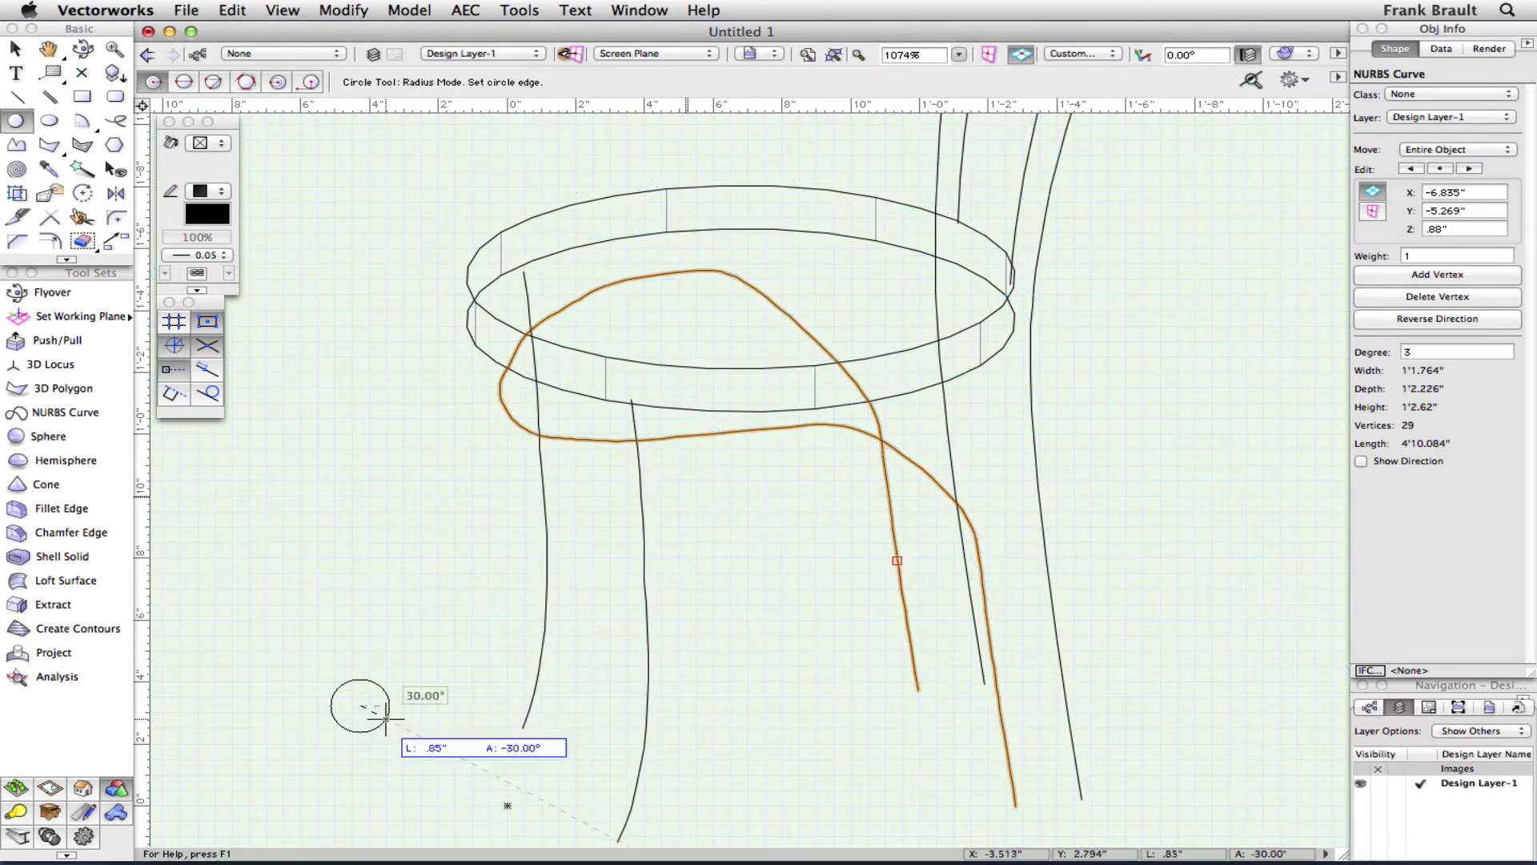
key("Escape")
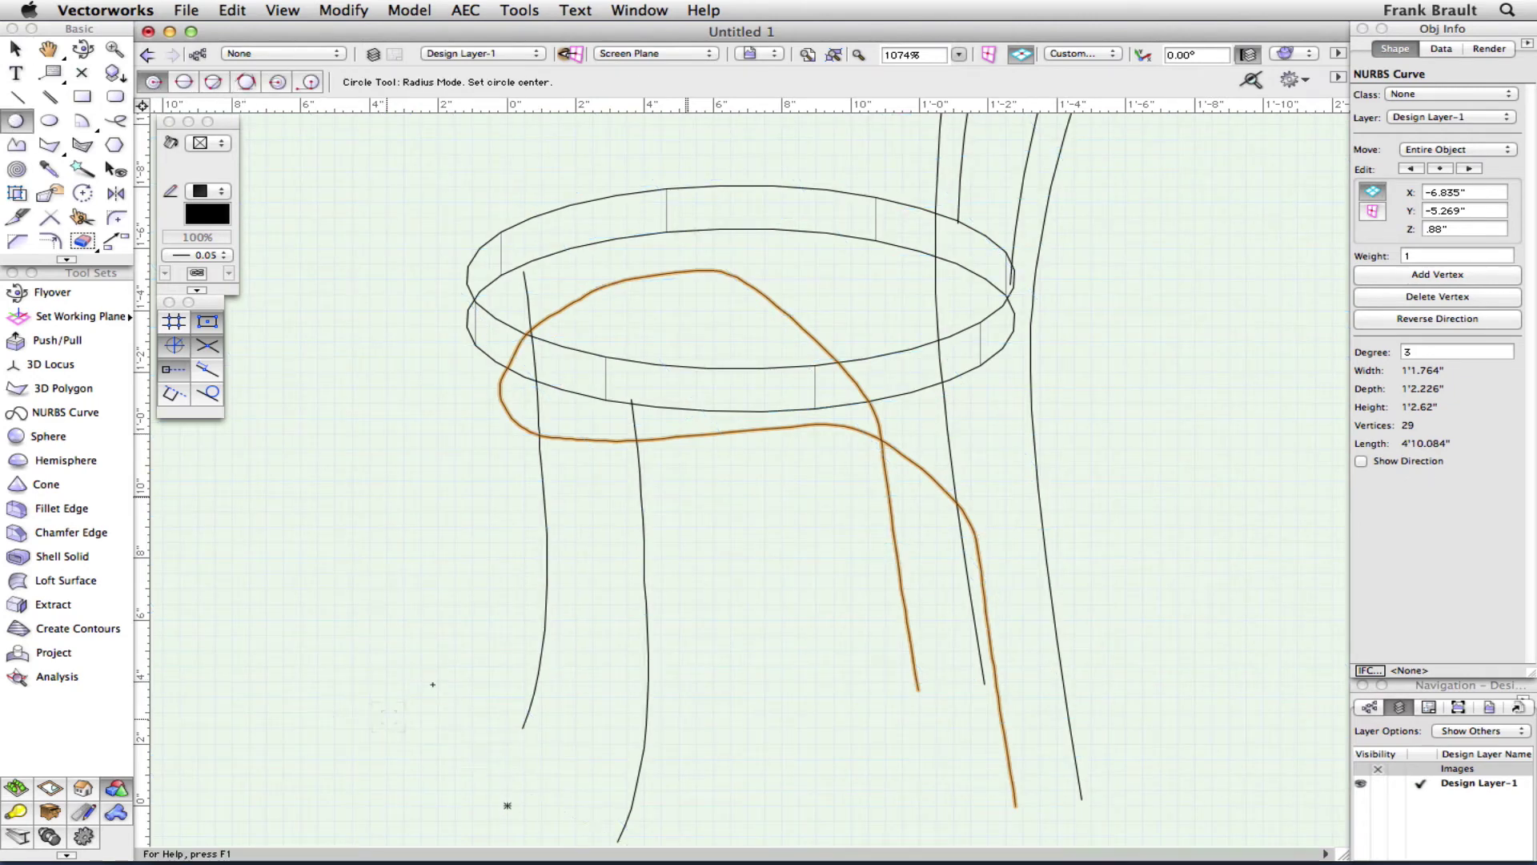
Draw a circle with a radius of about 2.2" on the layer plane, off to the side of the chair curves.
left_click(620, 55)
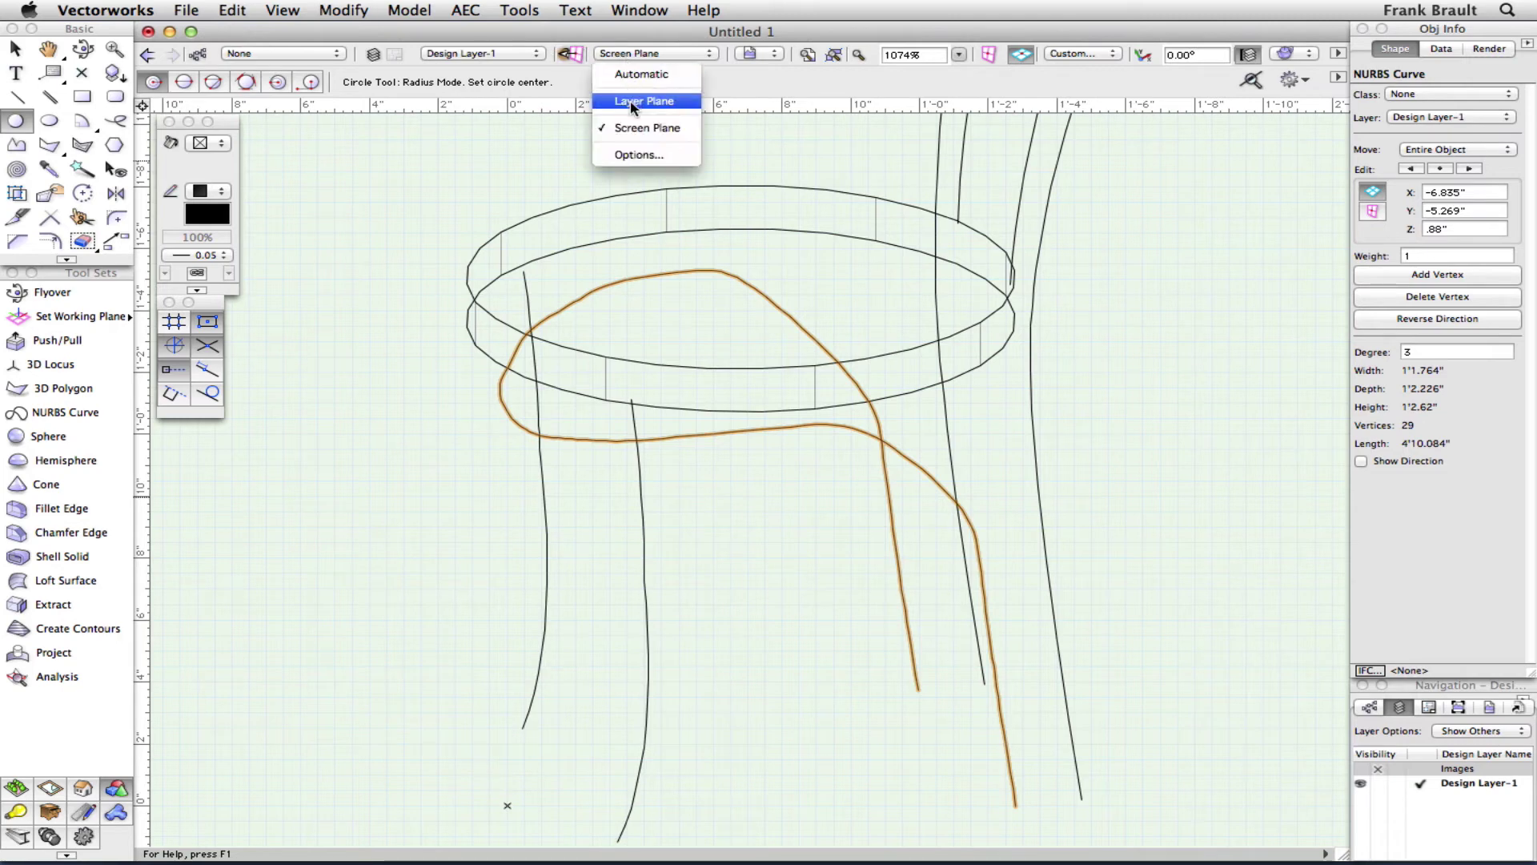
left_click(485, 588)
left_click(352, 643)
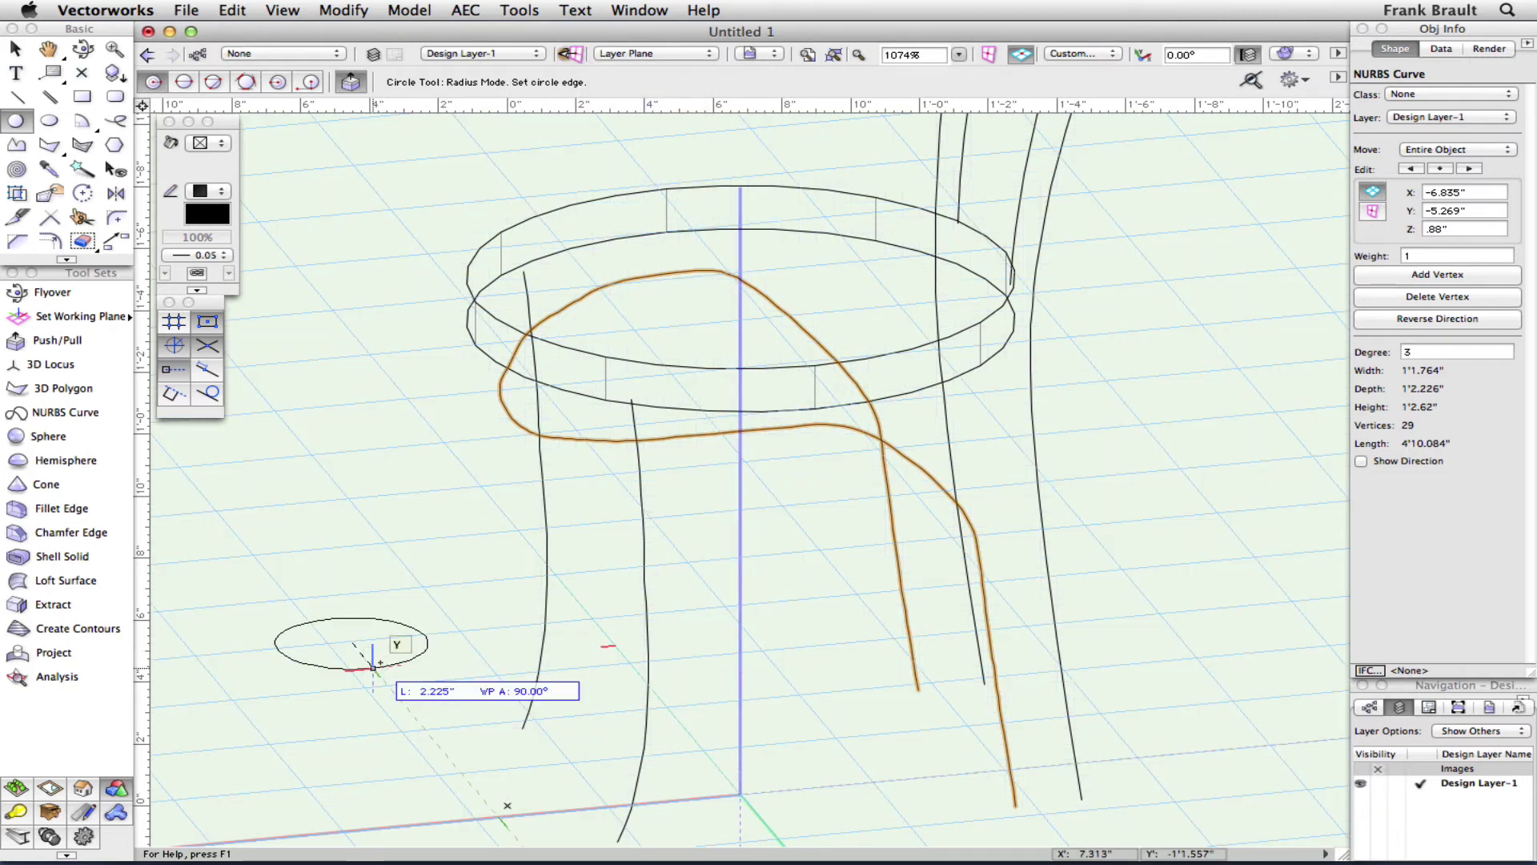
left_click(373, 666)
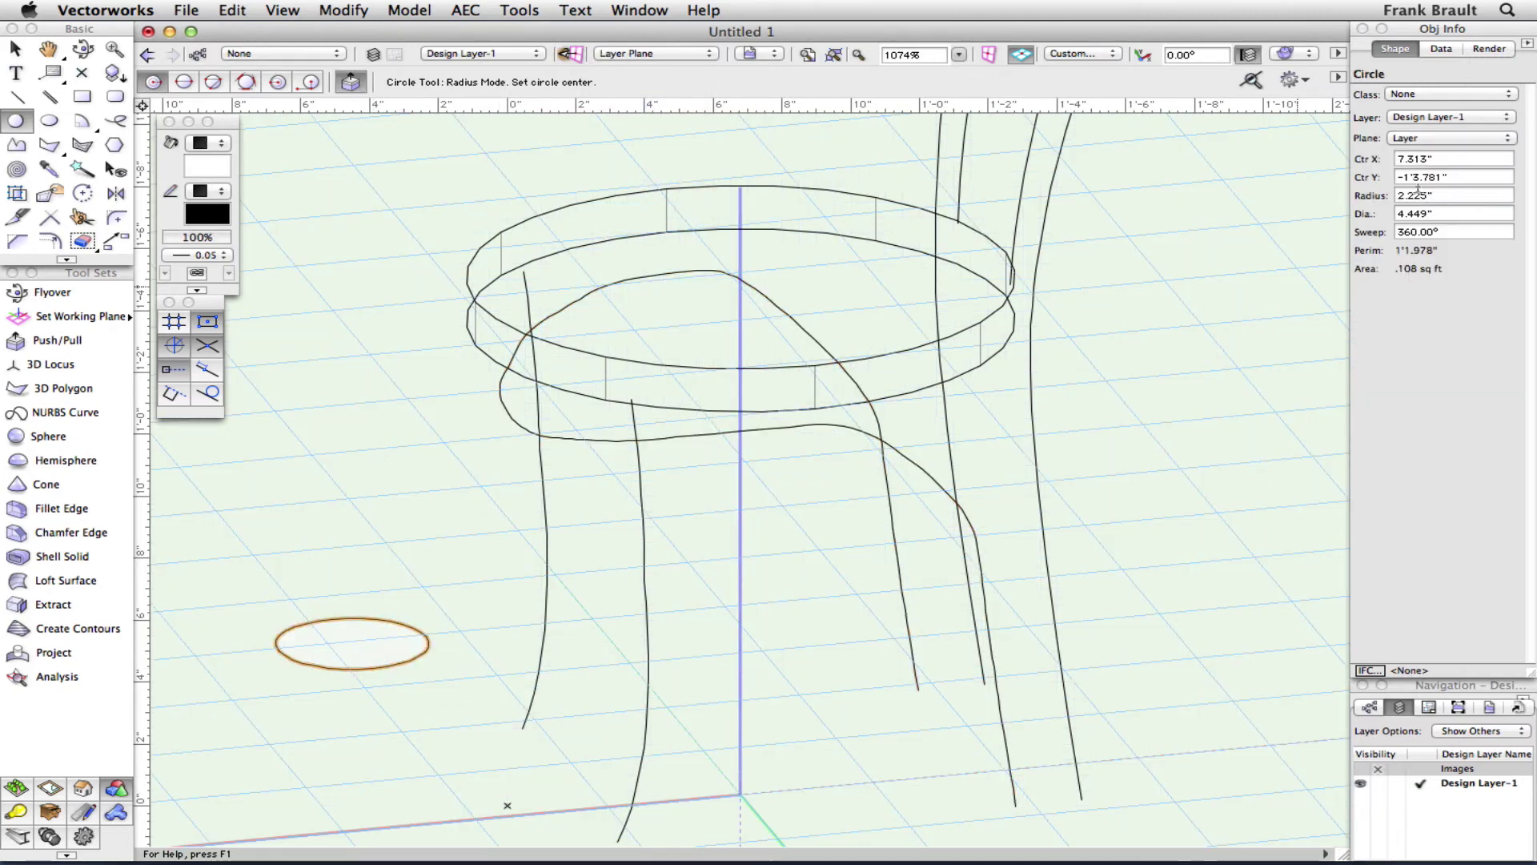
Set the circle's diameter to 7/8".
left_click_drag(1438, 190, 1356, 204)
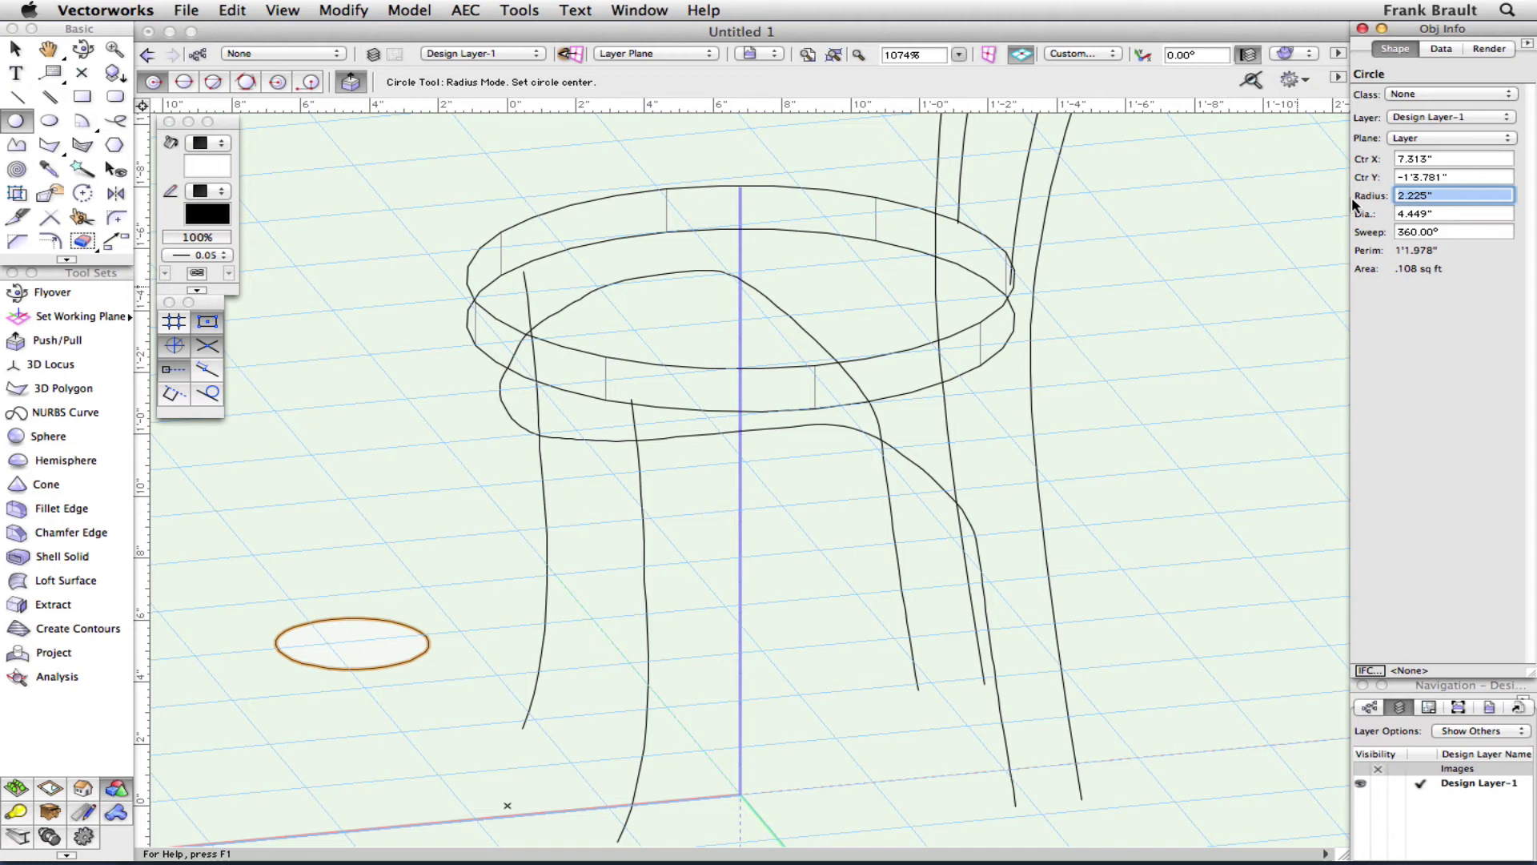
key("Tab")
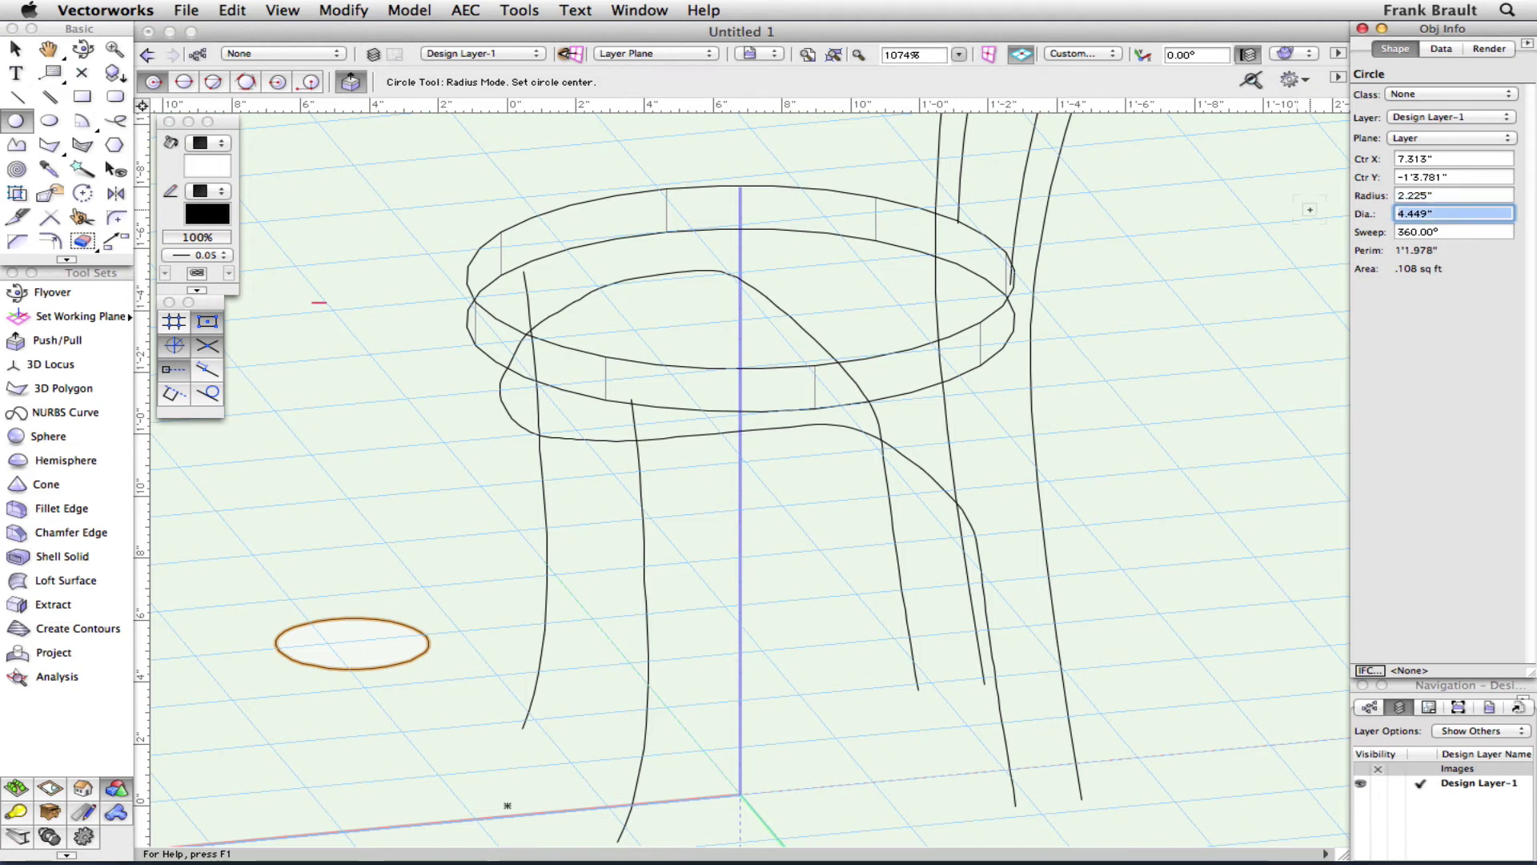
type("7/8")
key("Return")
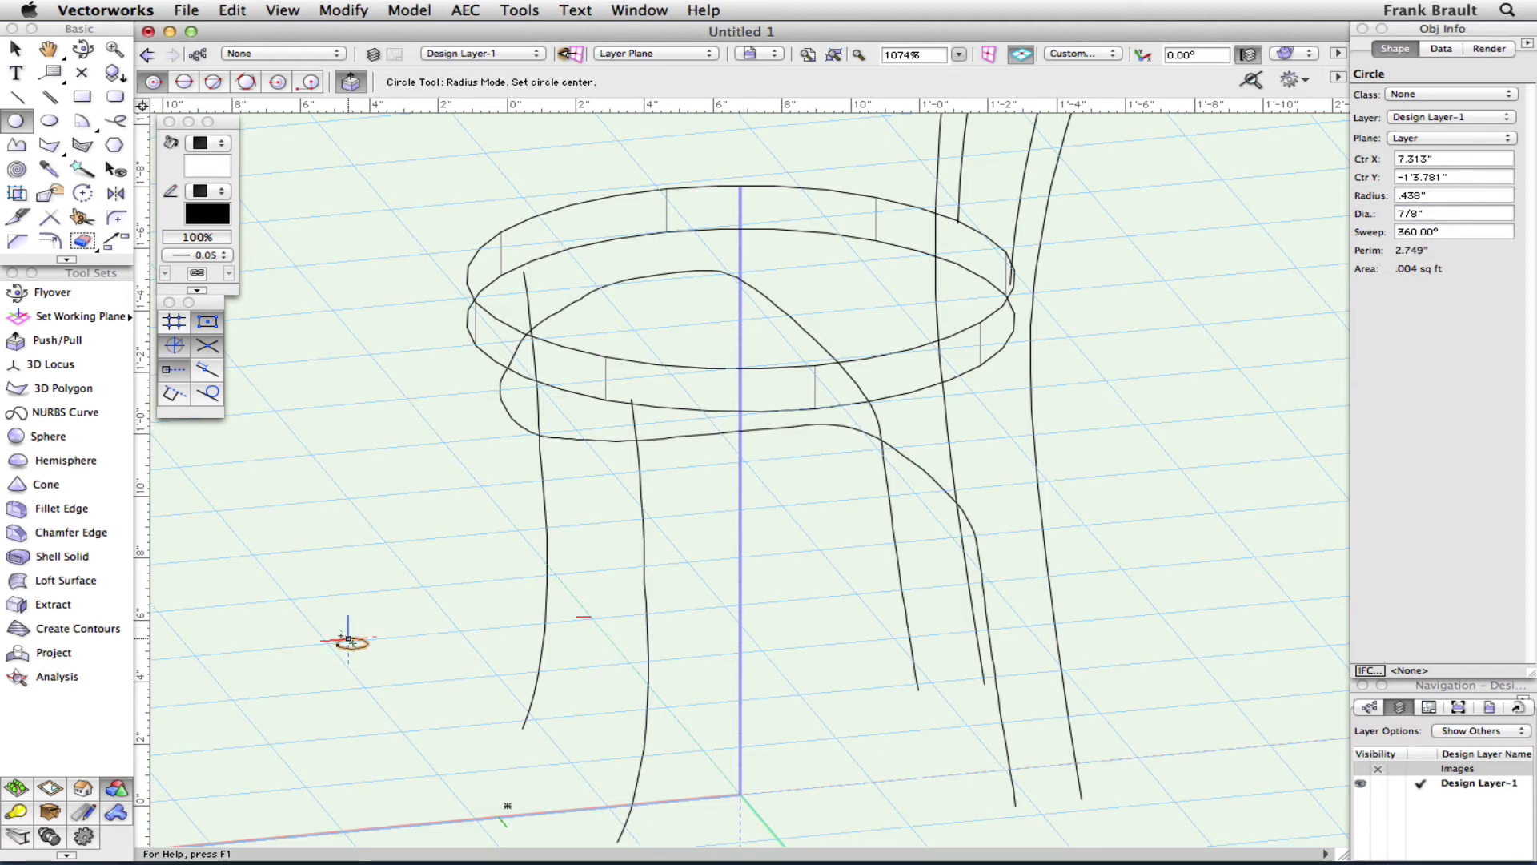
Set the circle's diameter to 3/4".
left_click(1402, 212)
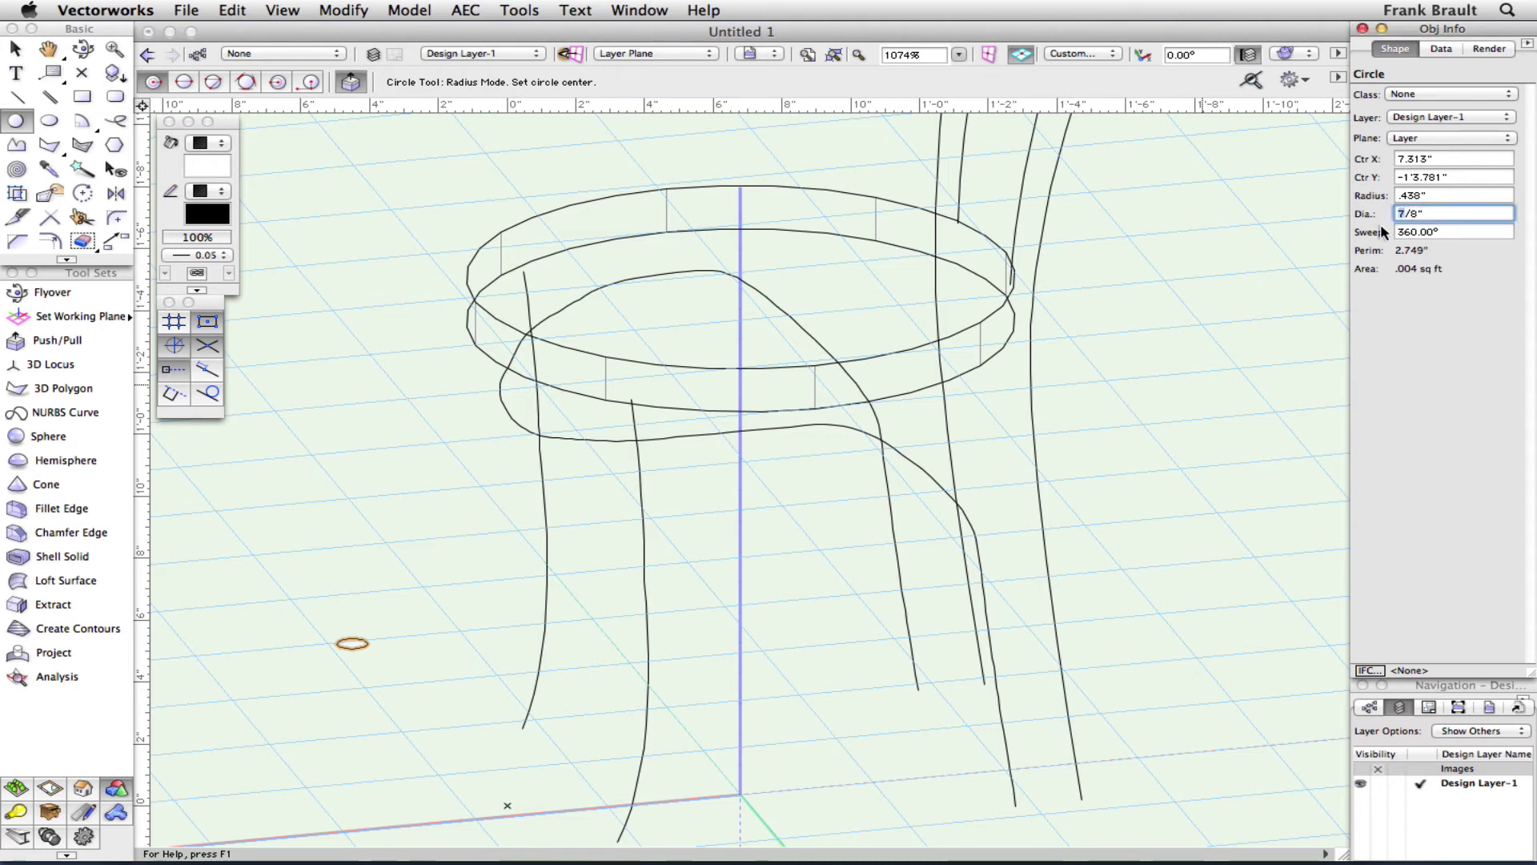
type("3/4")
key("Return")
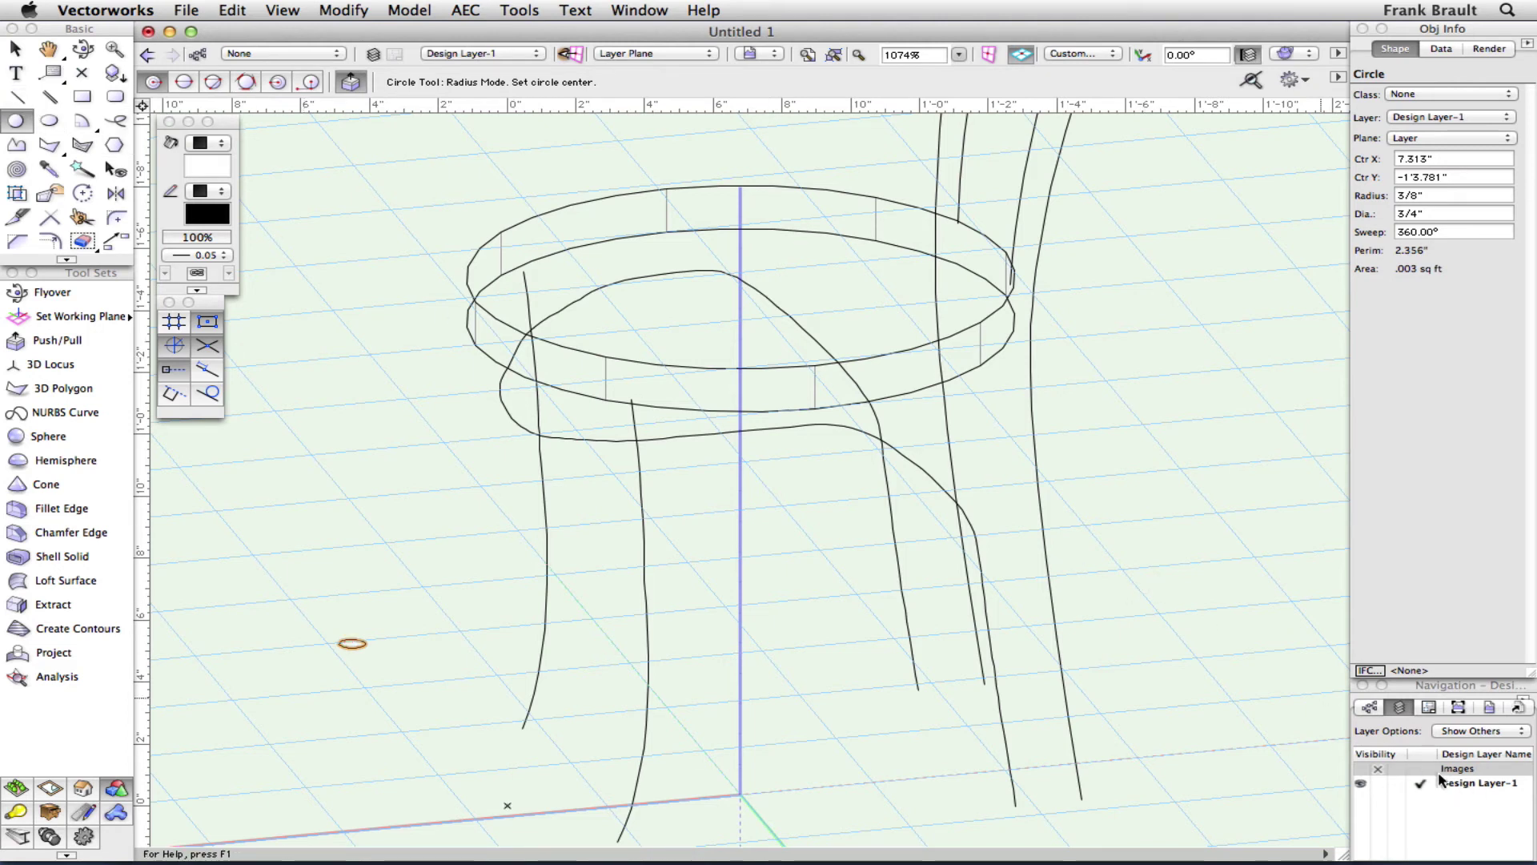
Show the Images layer to compare the curves and circle with the reference chair photos, and hide it again.
left_click(1359, 770)
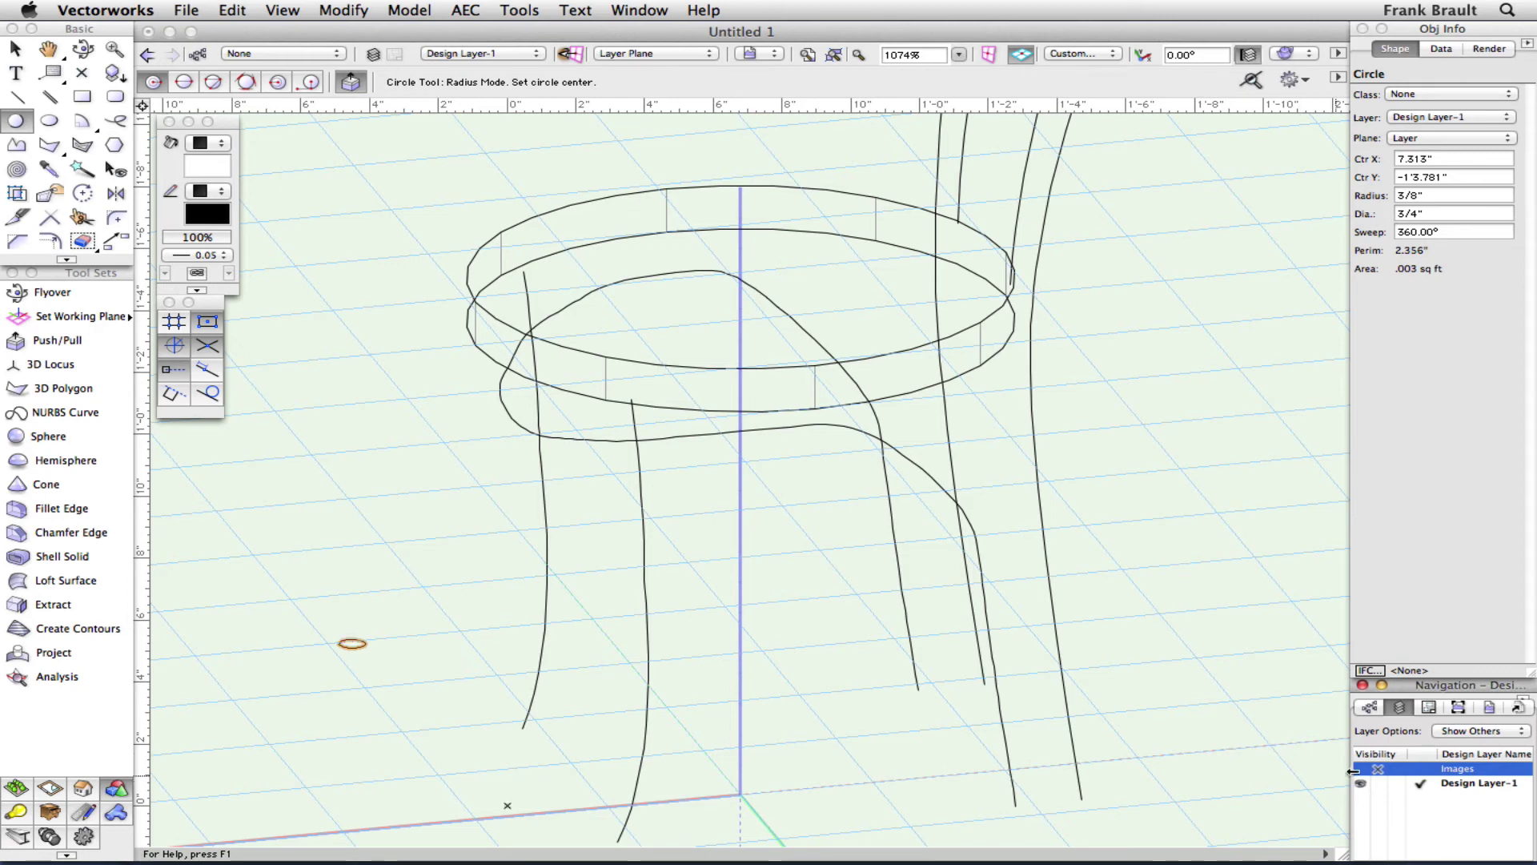
left_click(1361, 771)
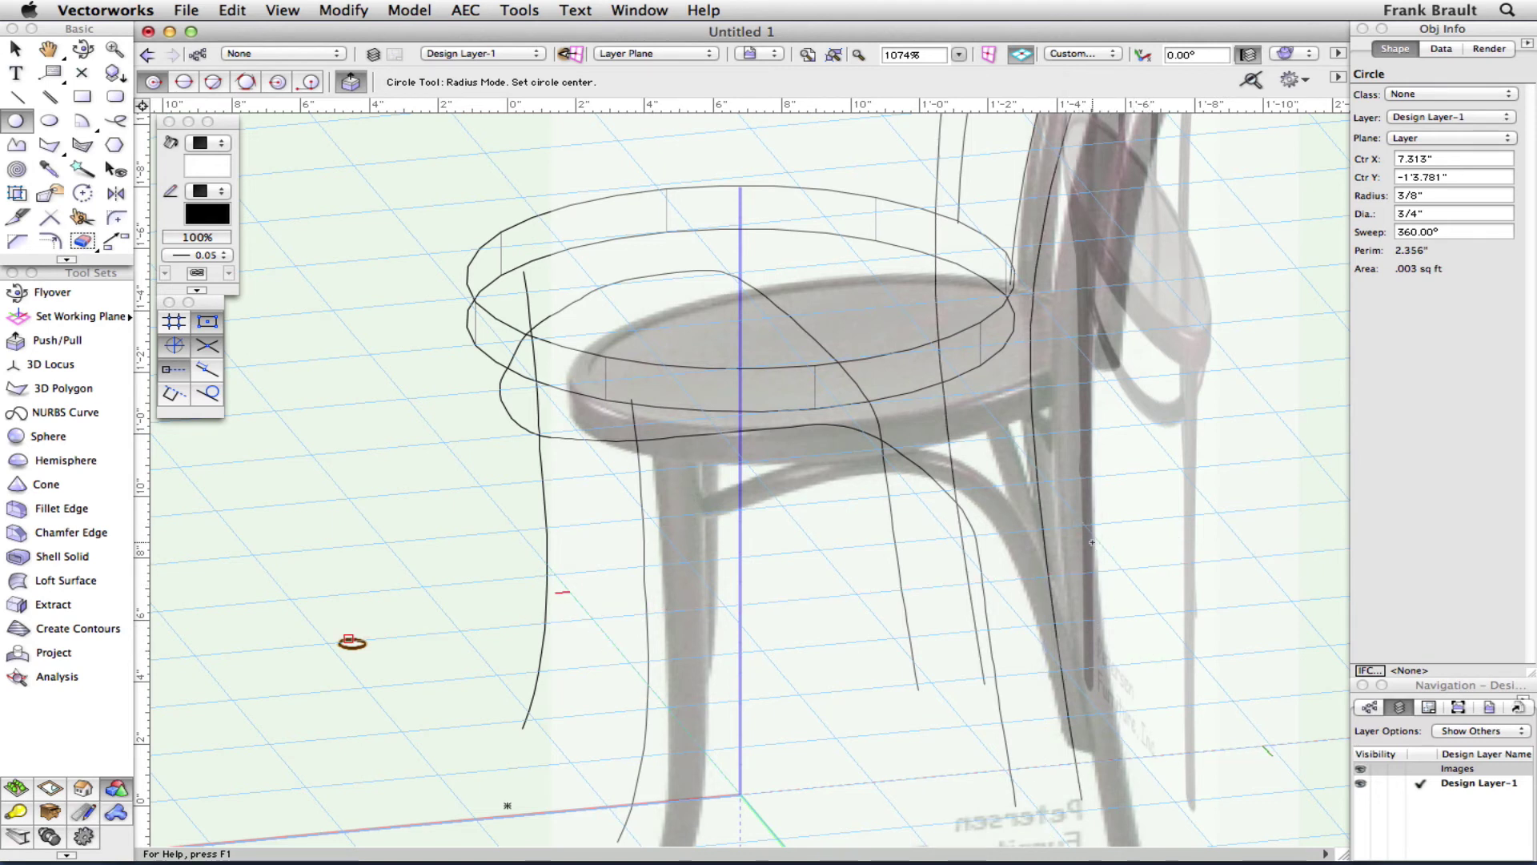
left_click(89, 51)
left_click_drag(947, 411, 892, 452)
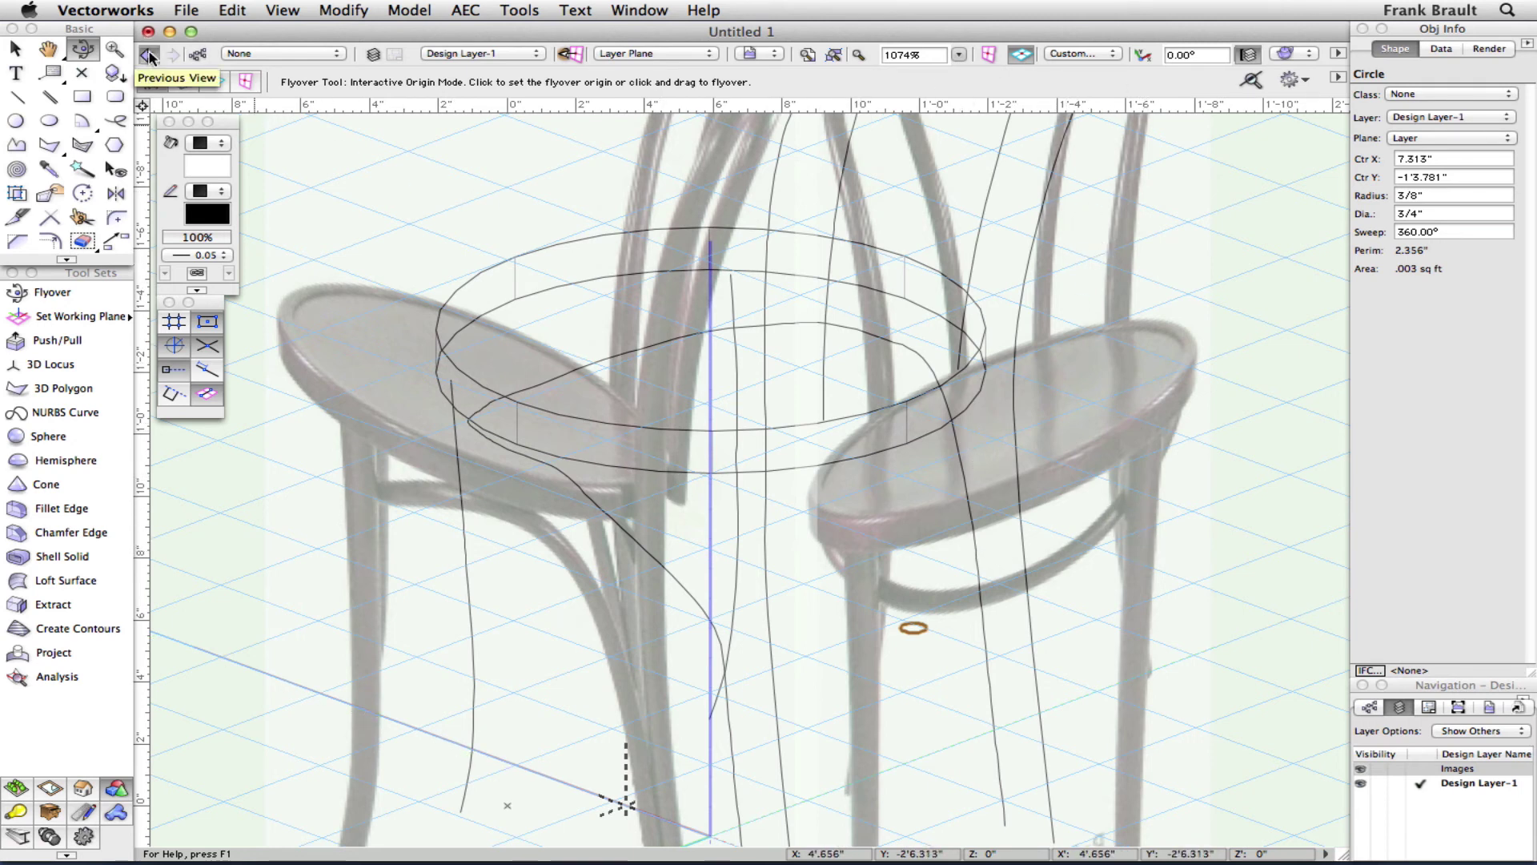
left_click(1377, 768)
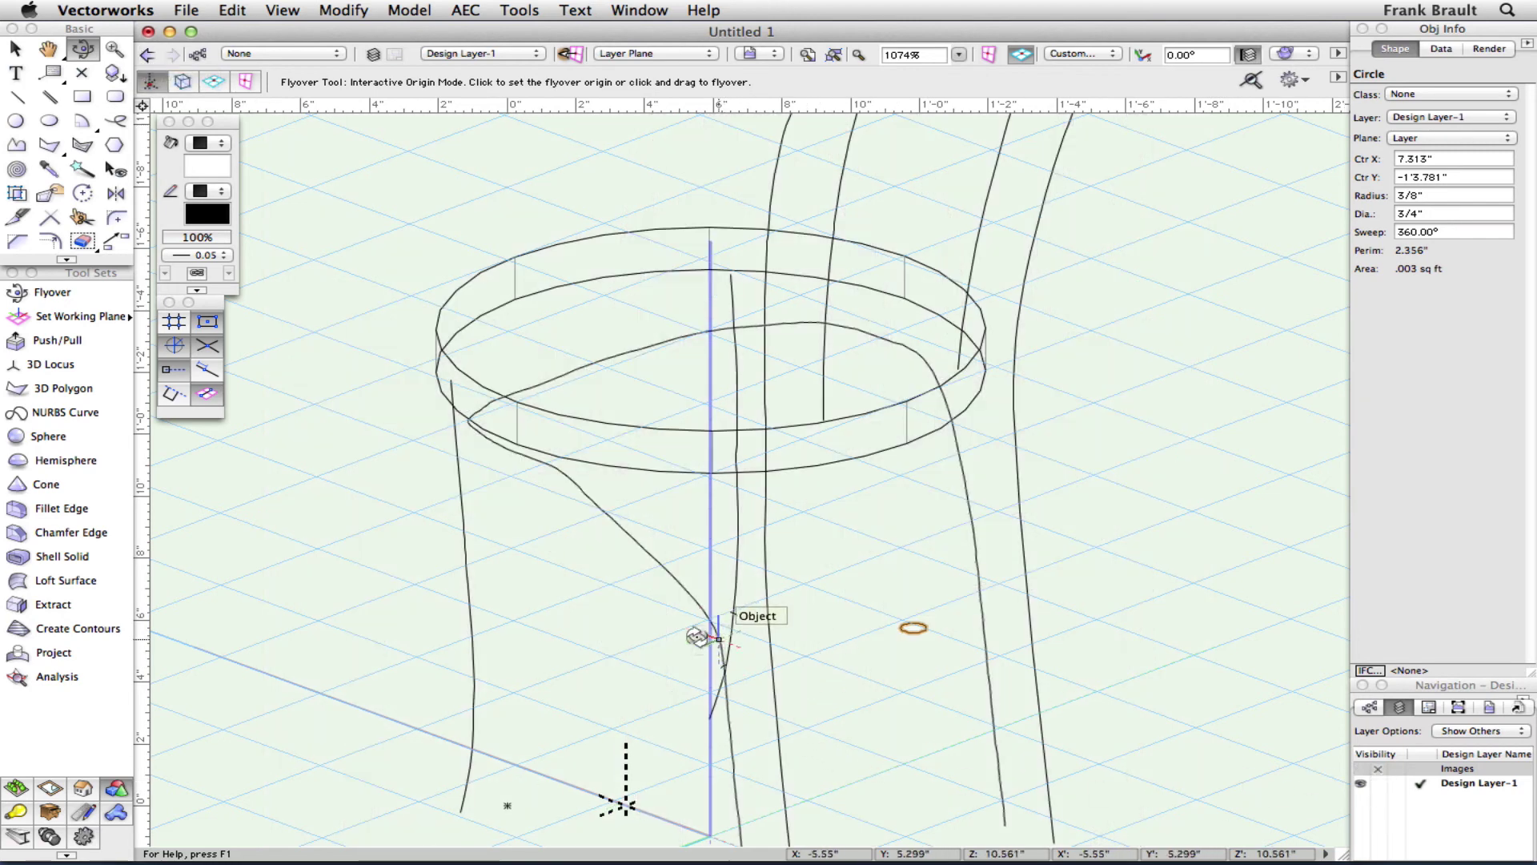
Copy the 3/4" profile circle to the clipboard.
mouse_move(857, 635)
left_mouse_down()
mouse_move(944, 635)
mouse_move(845, 638)
left_mouse_up()
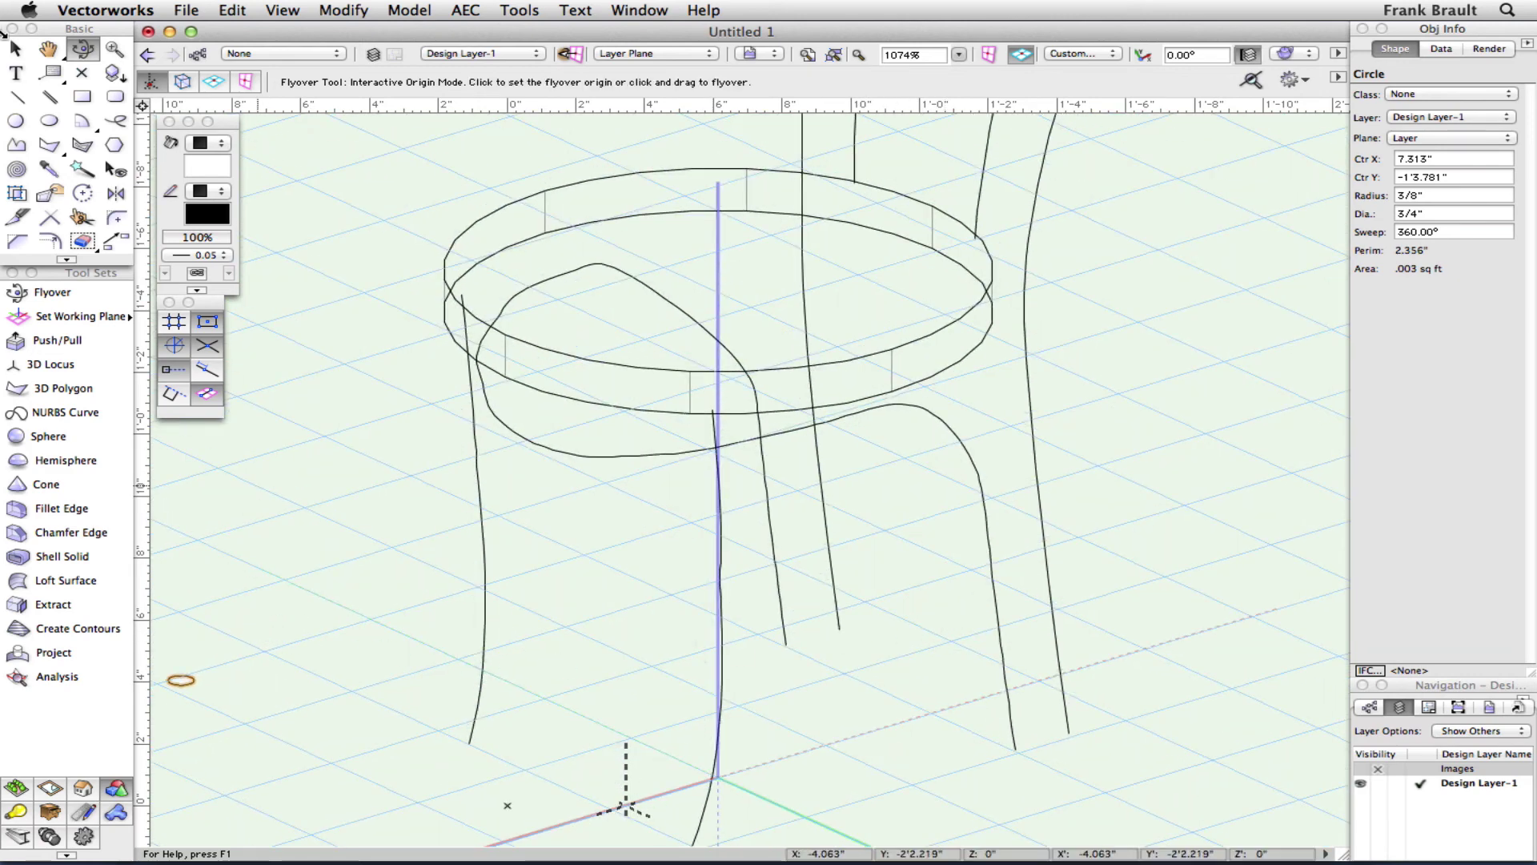
key("x")
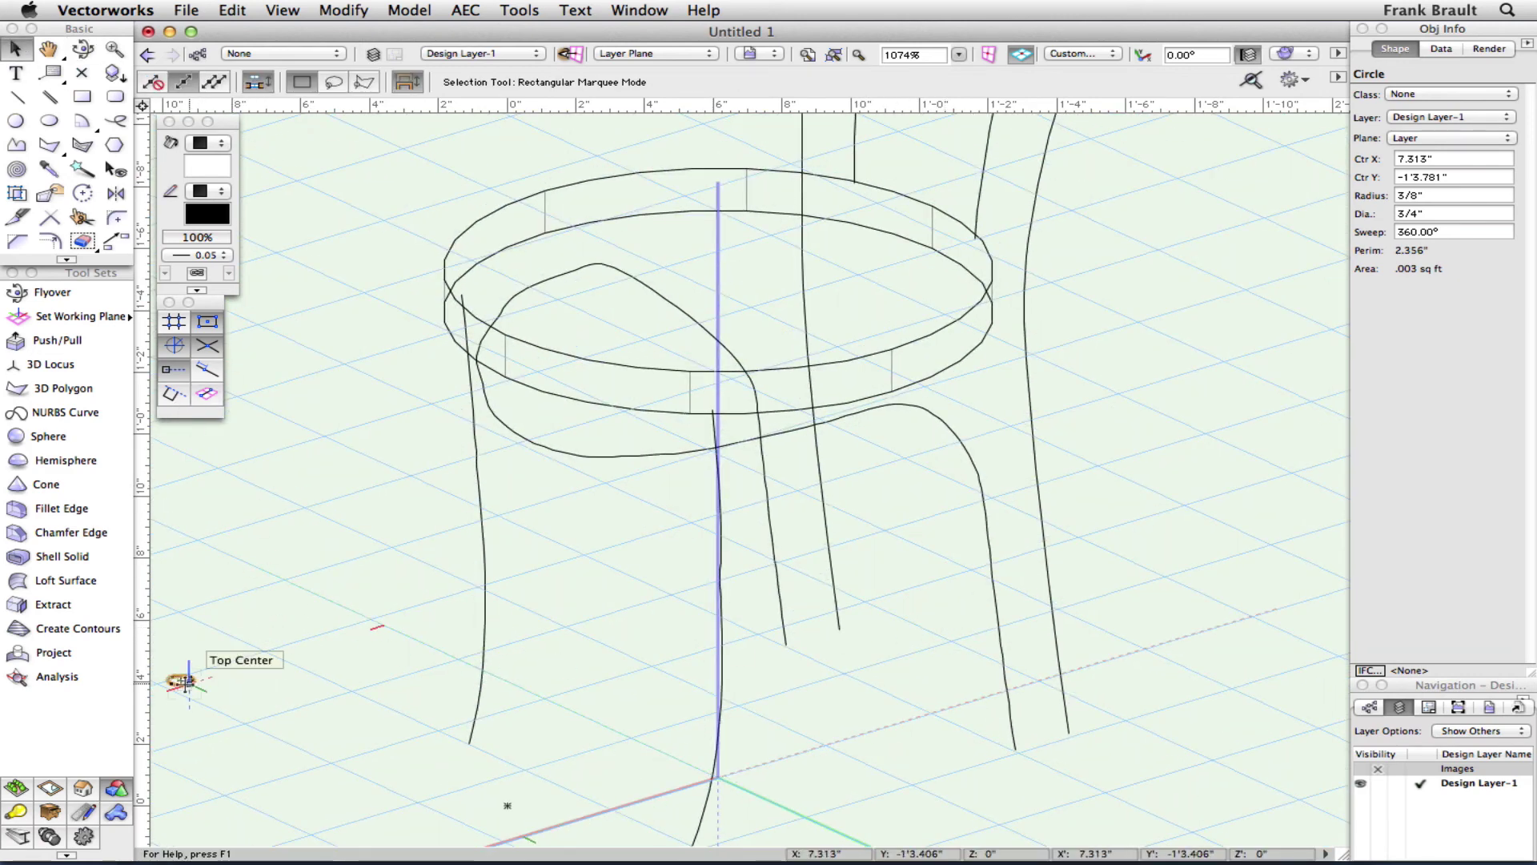
left_click(231, 11)
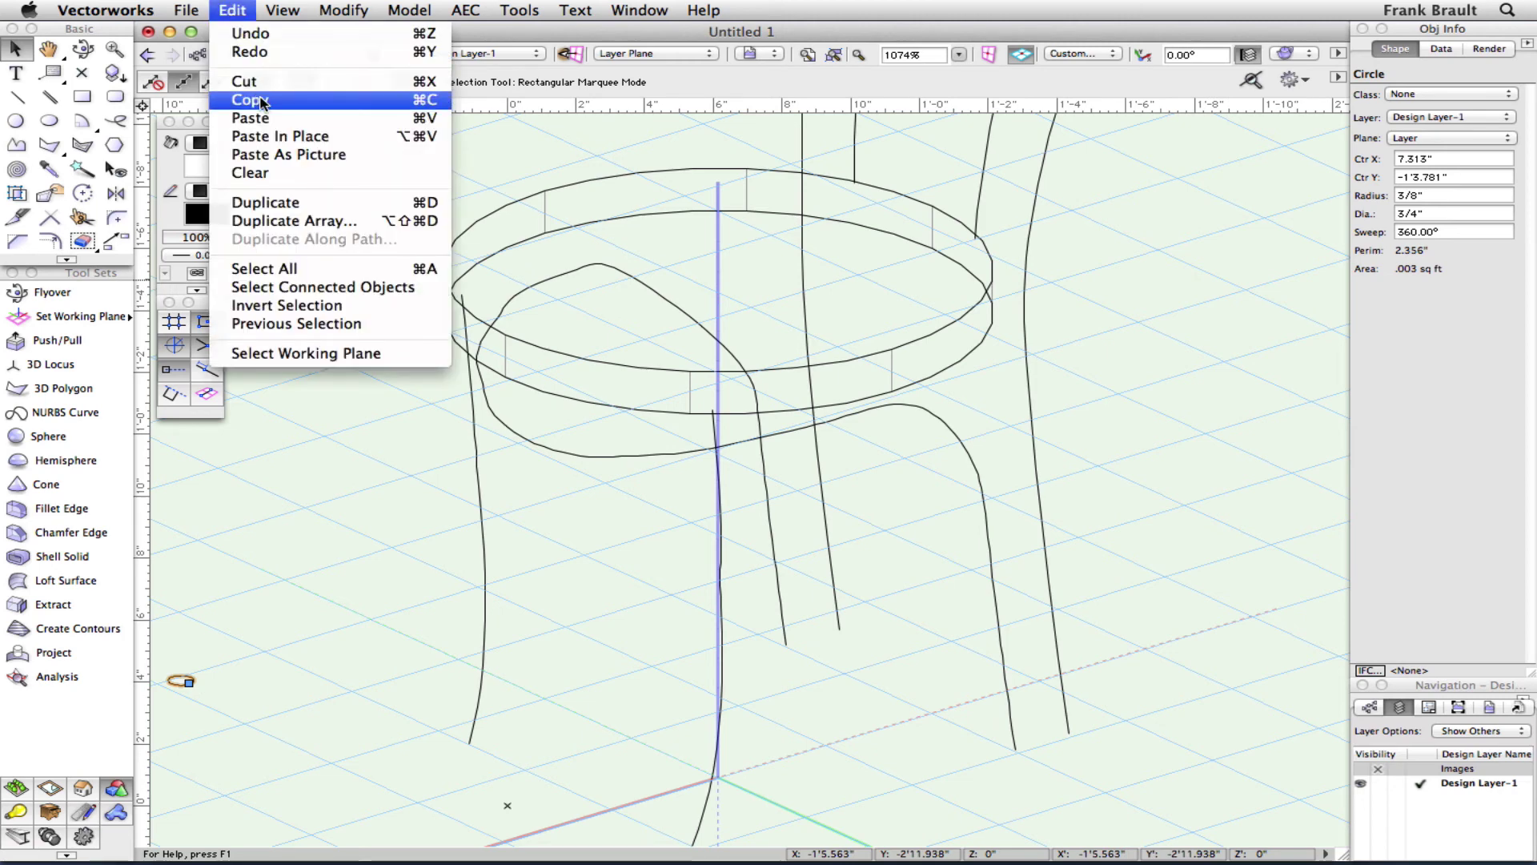
left_click(261, 101)
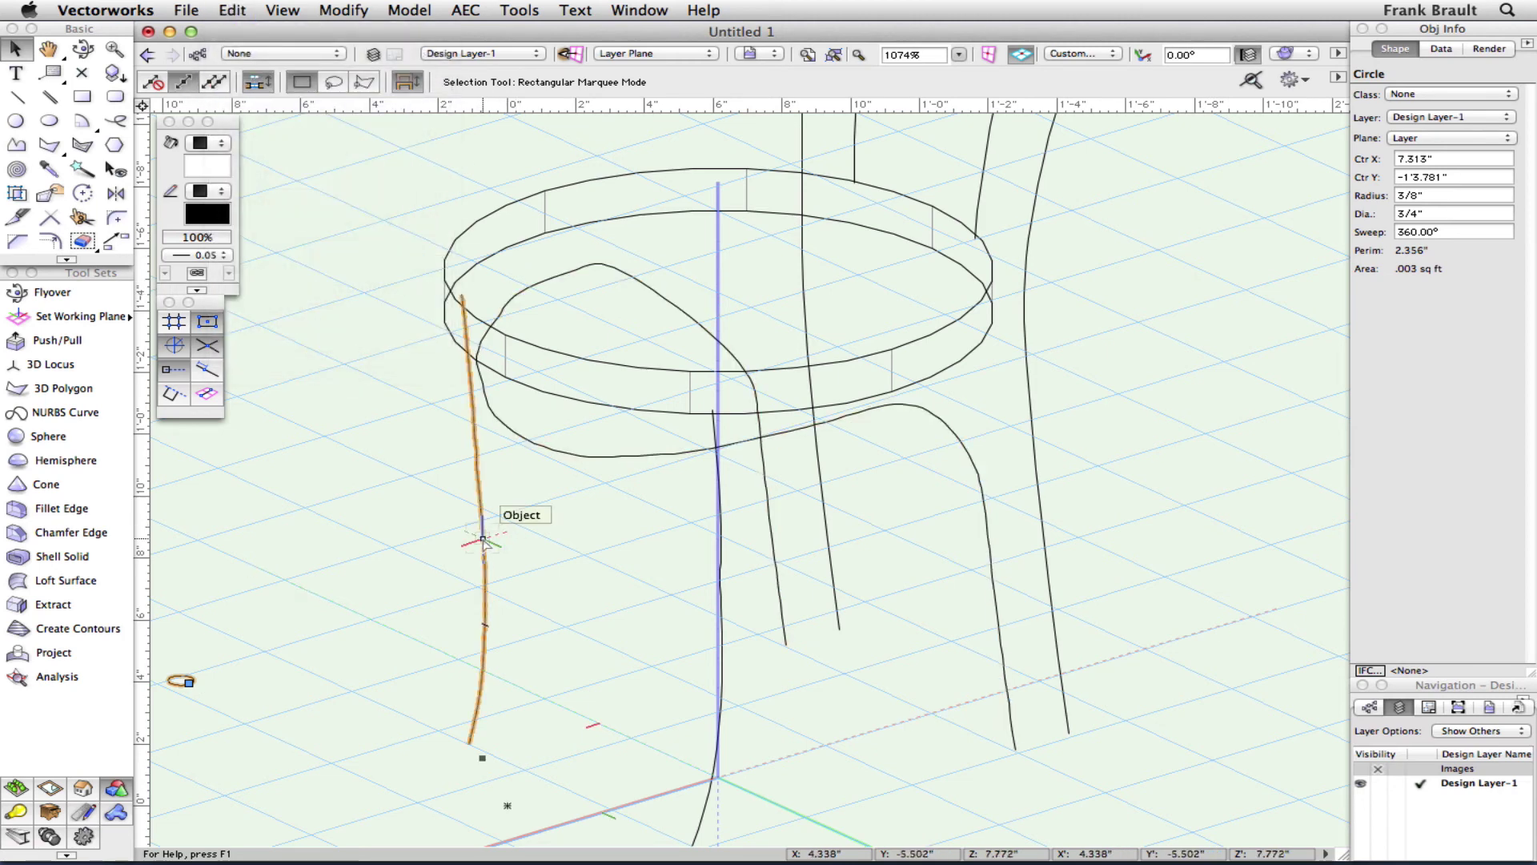
Extrude the 3/4" profile circle along the looped brace curve beneath the seat with Extrude Along Path.
left_click(628, 452)
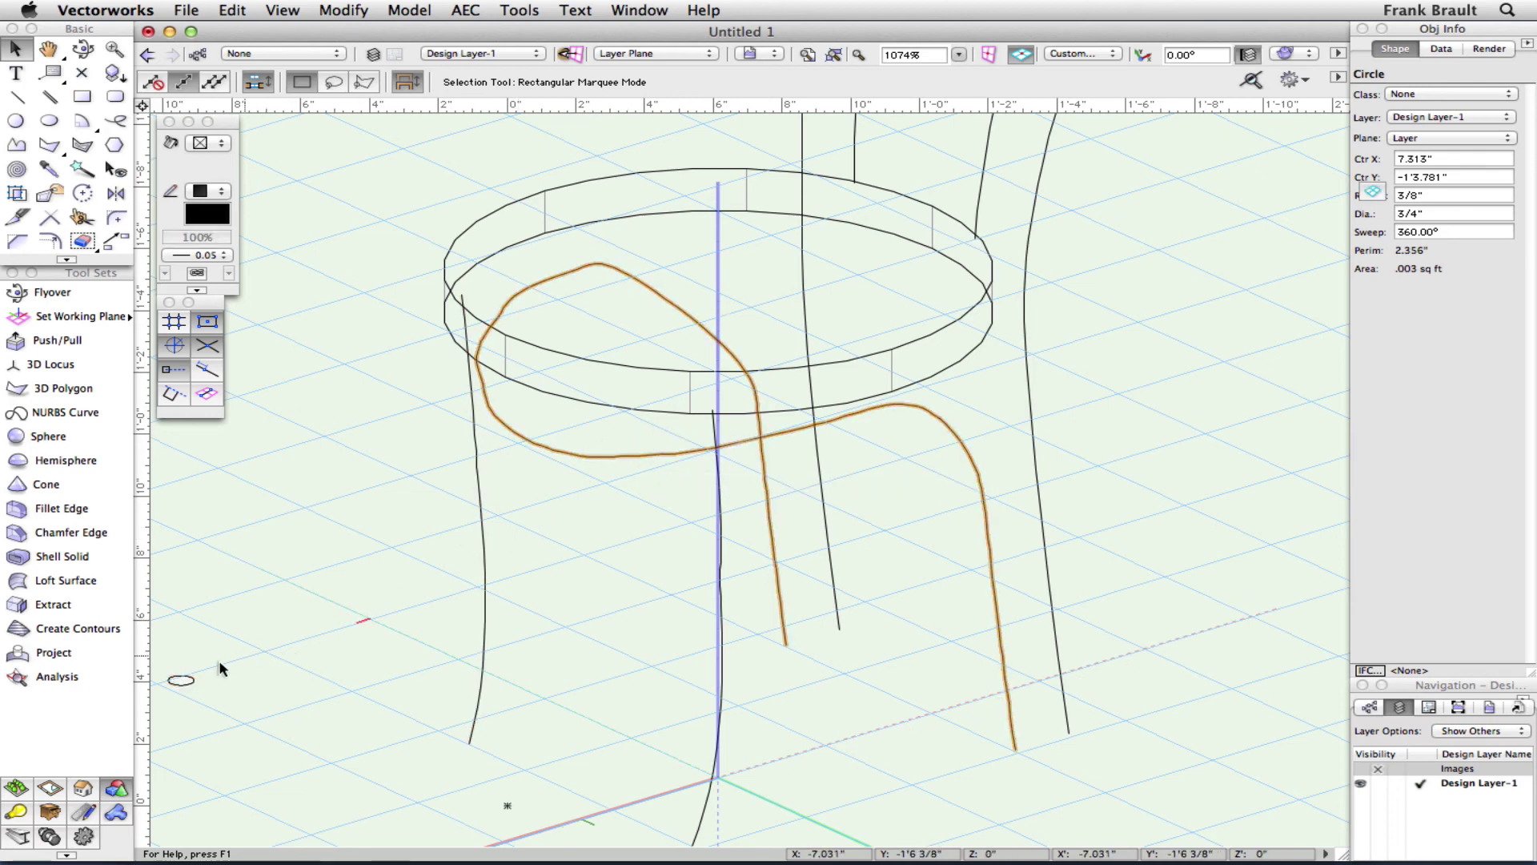
left_click(193, 679, "shift")
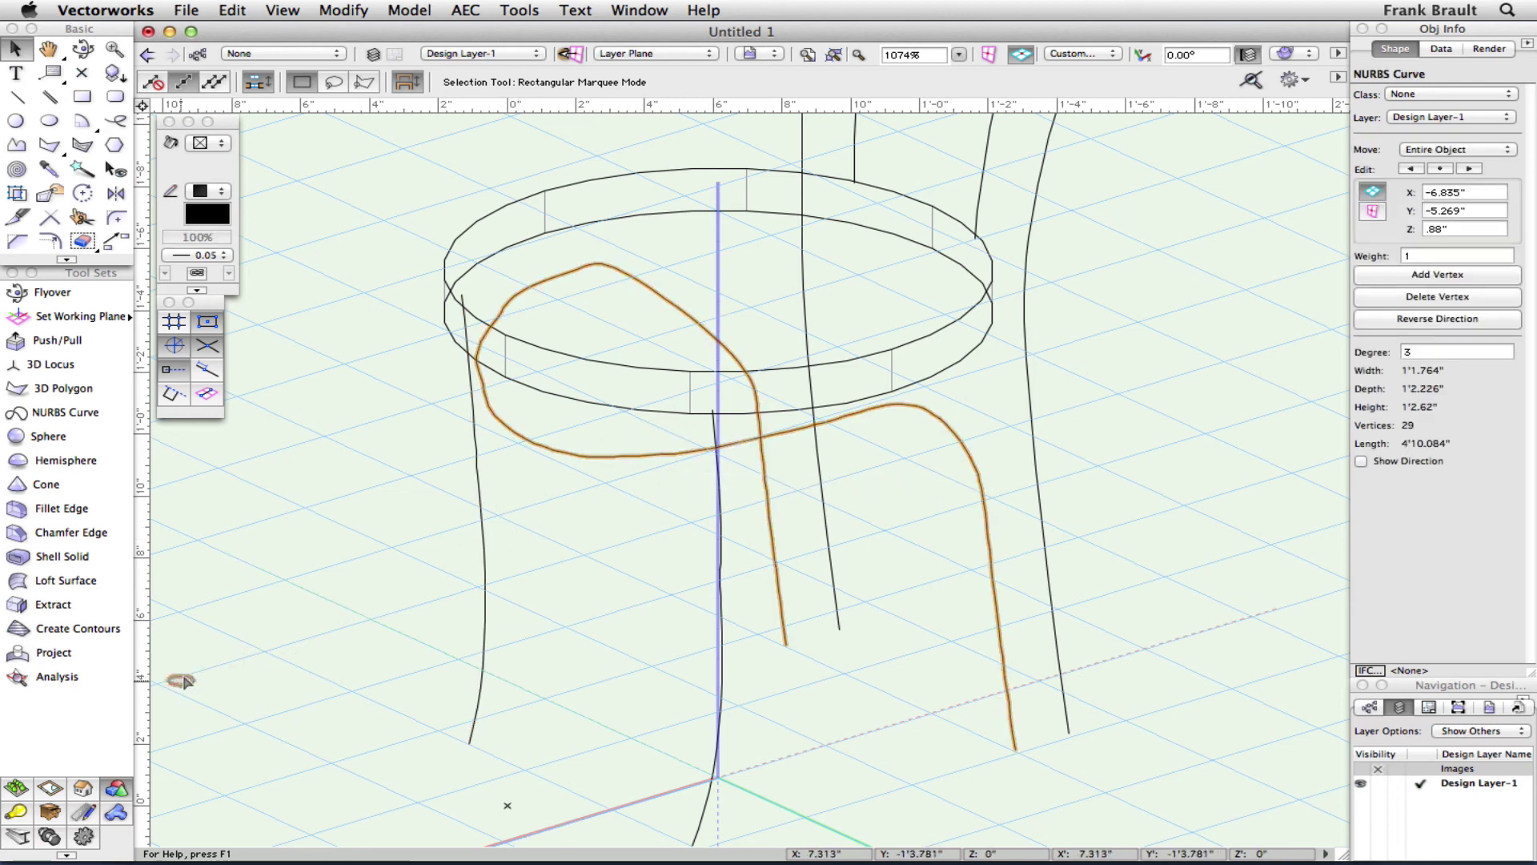
left_click(353, 10)
mouse_move(400, 13)
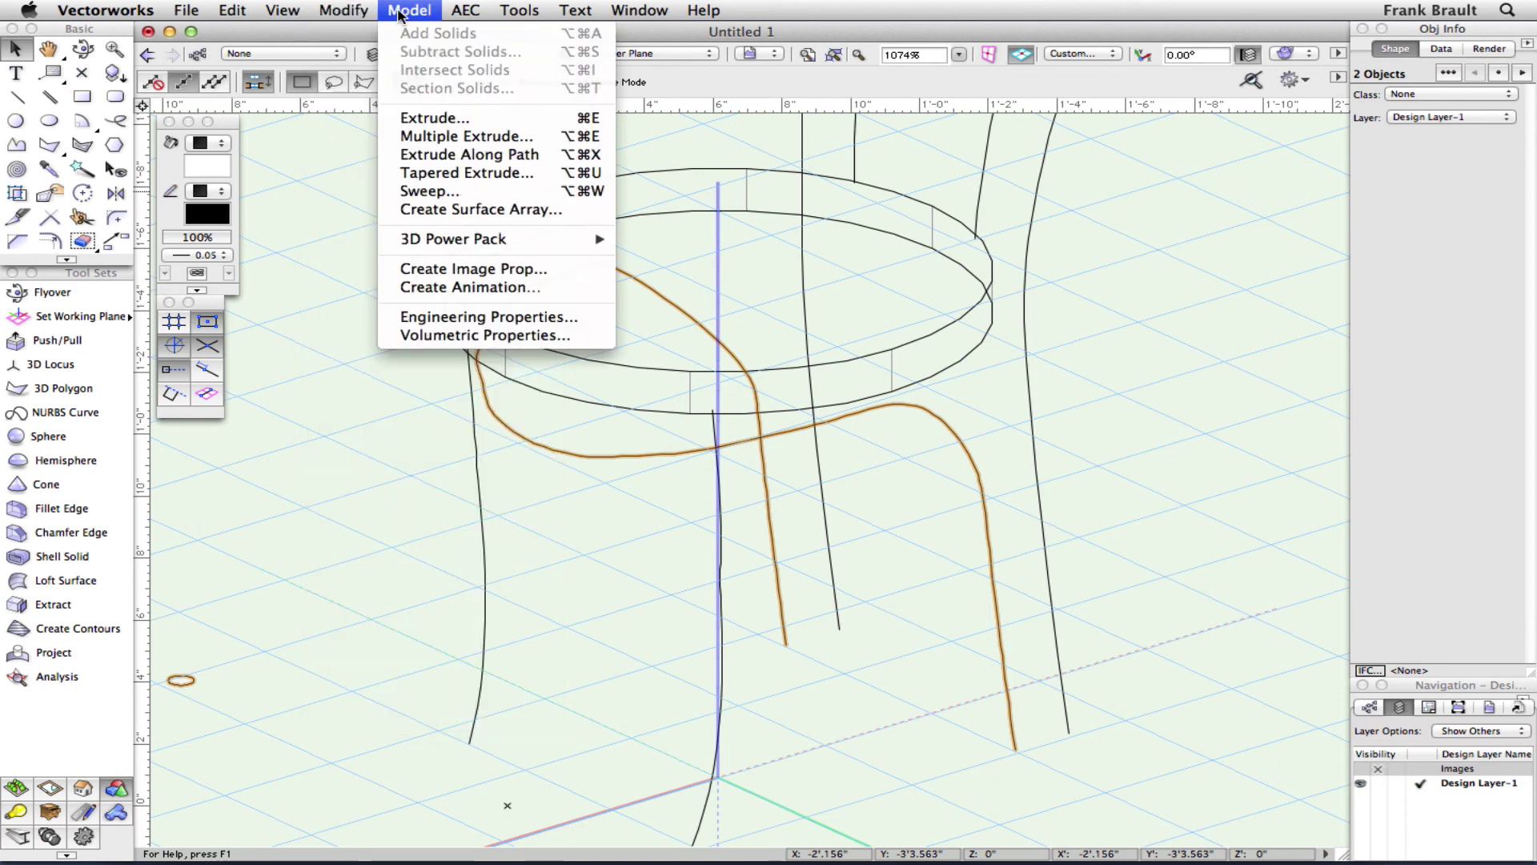
left_click(426, 154)
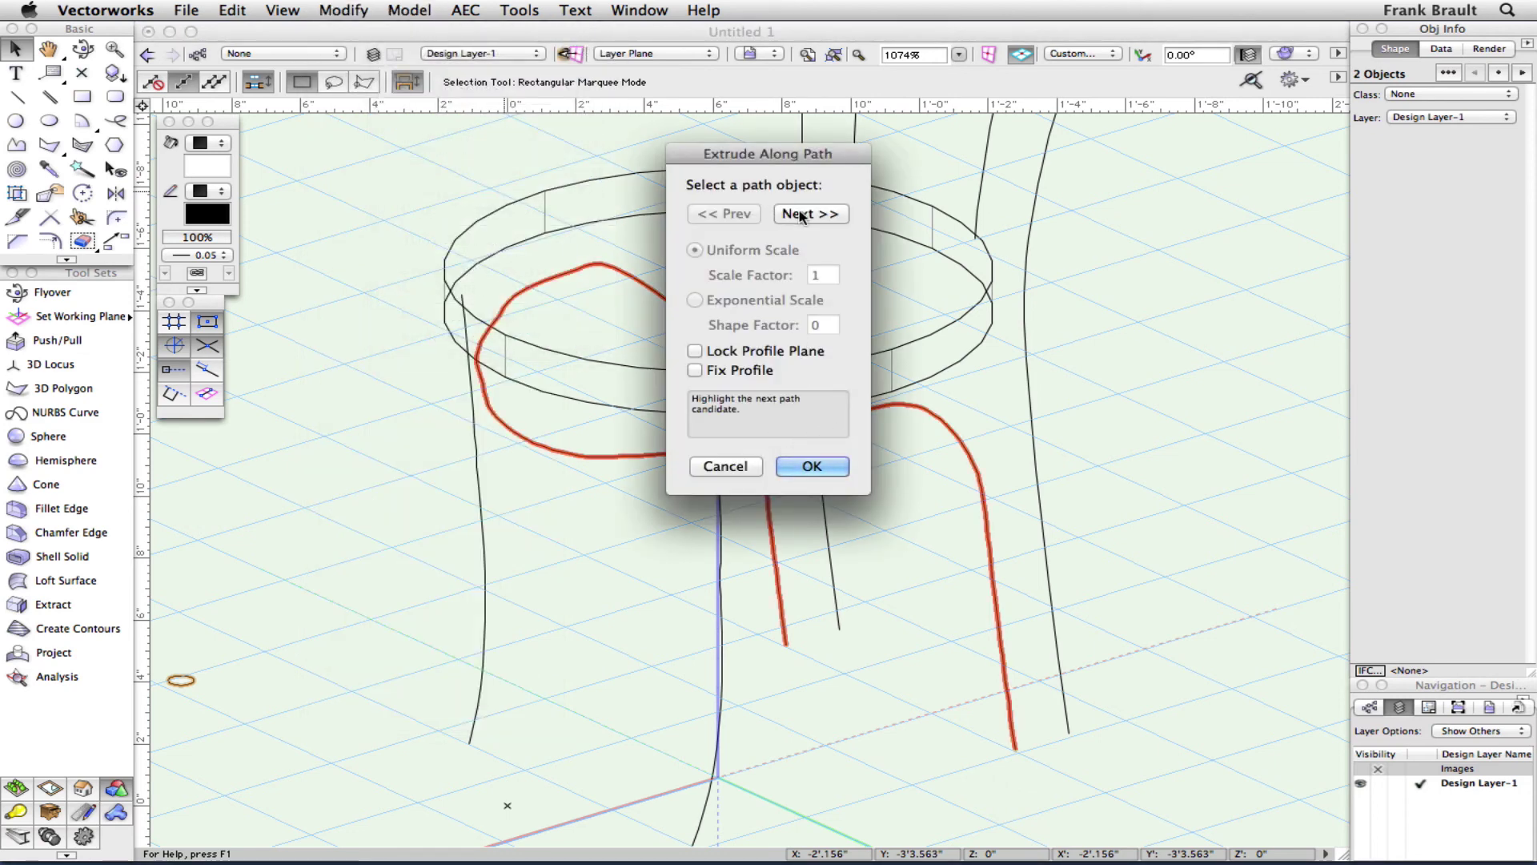
left_click(811, 467)
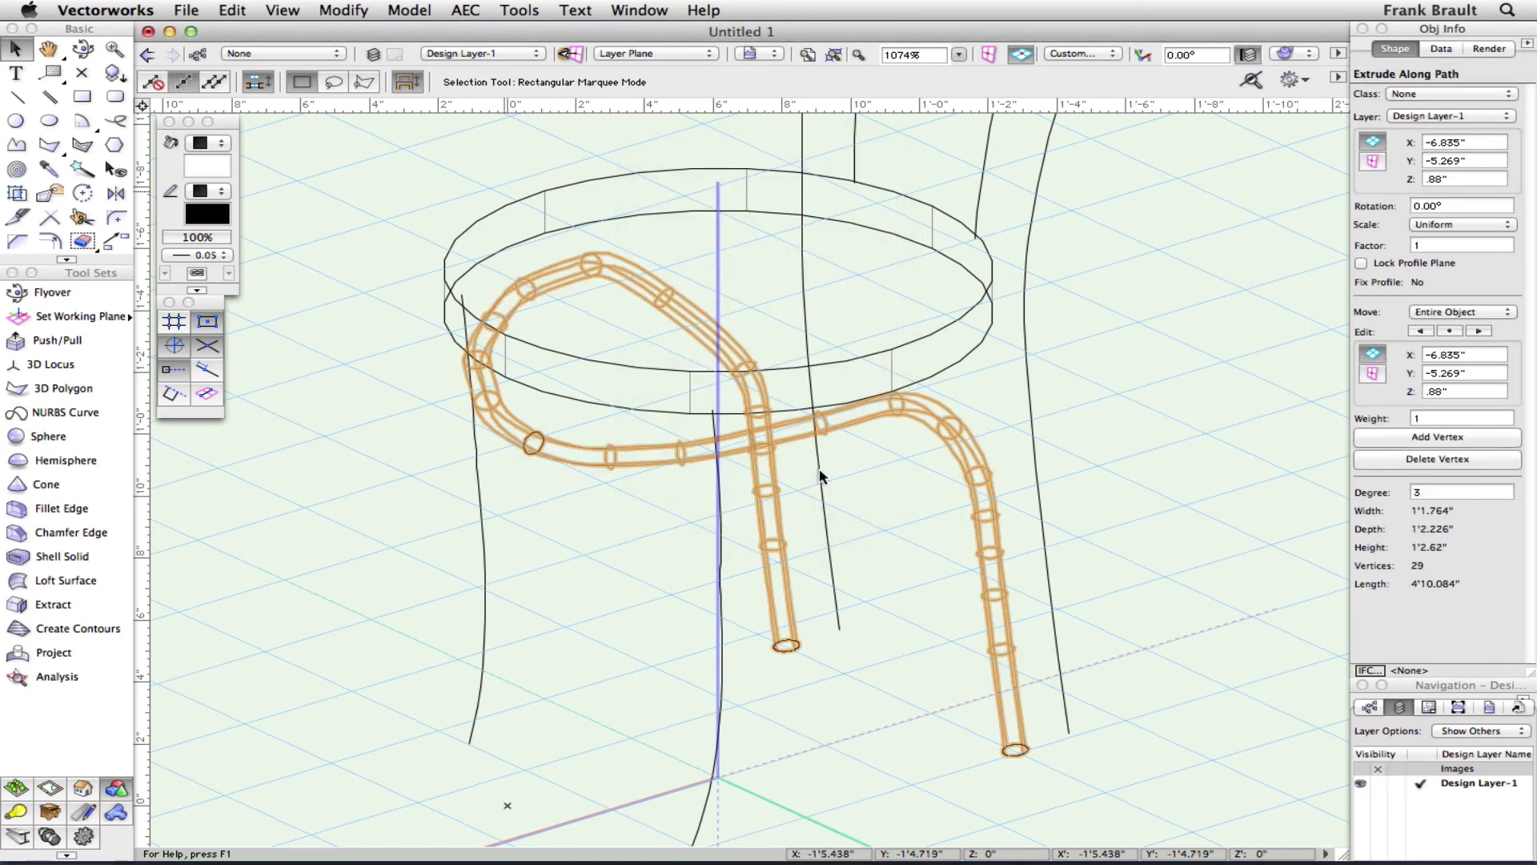
Paste a copy of the 3/4" profile circle into the empty space beside the chair's backrest curves.
left_click(1032, 460)
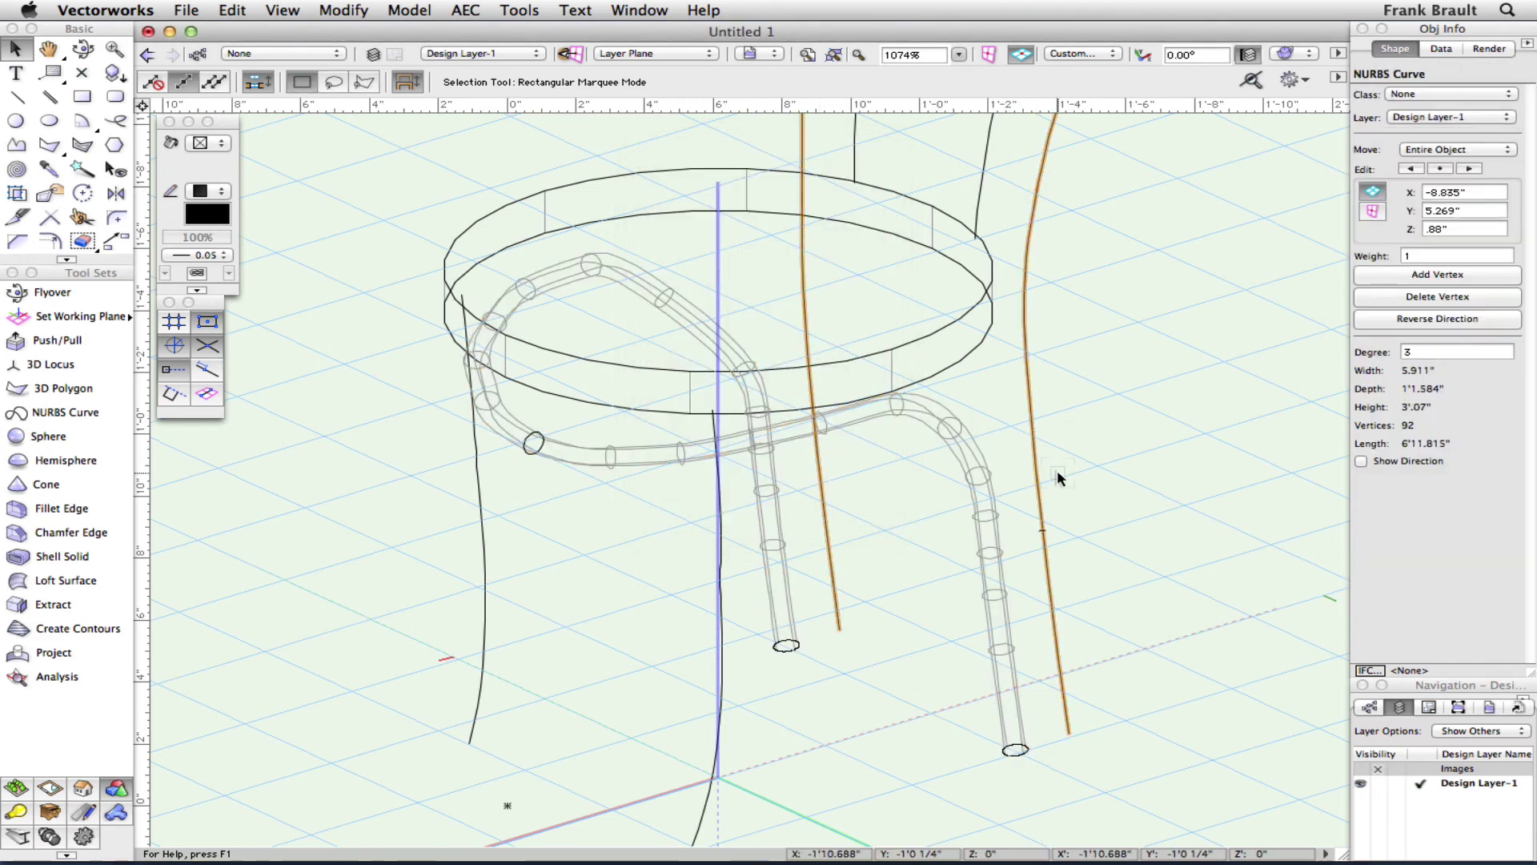
left_click(985, 168)
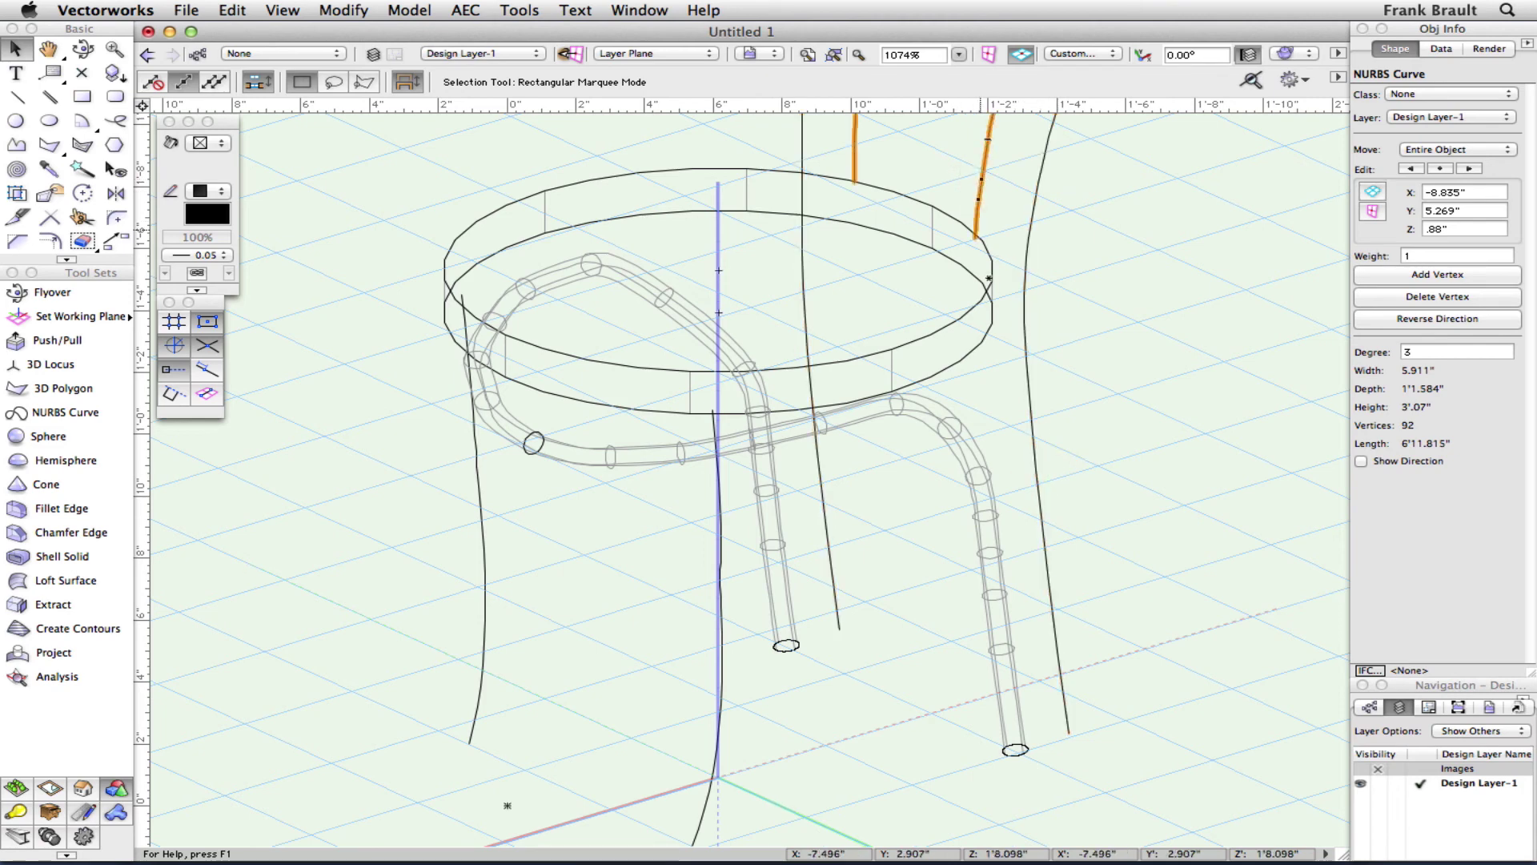
key("space")
left_click_drag(853, 326, 785, 516)
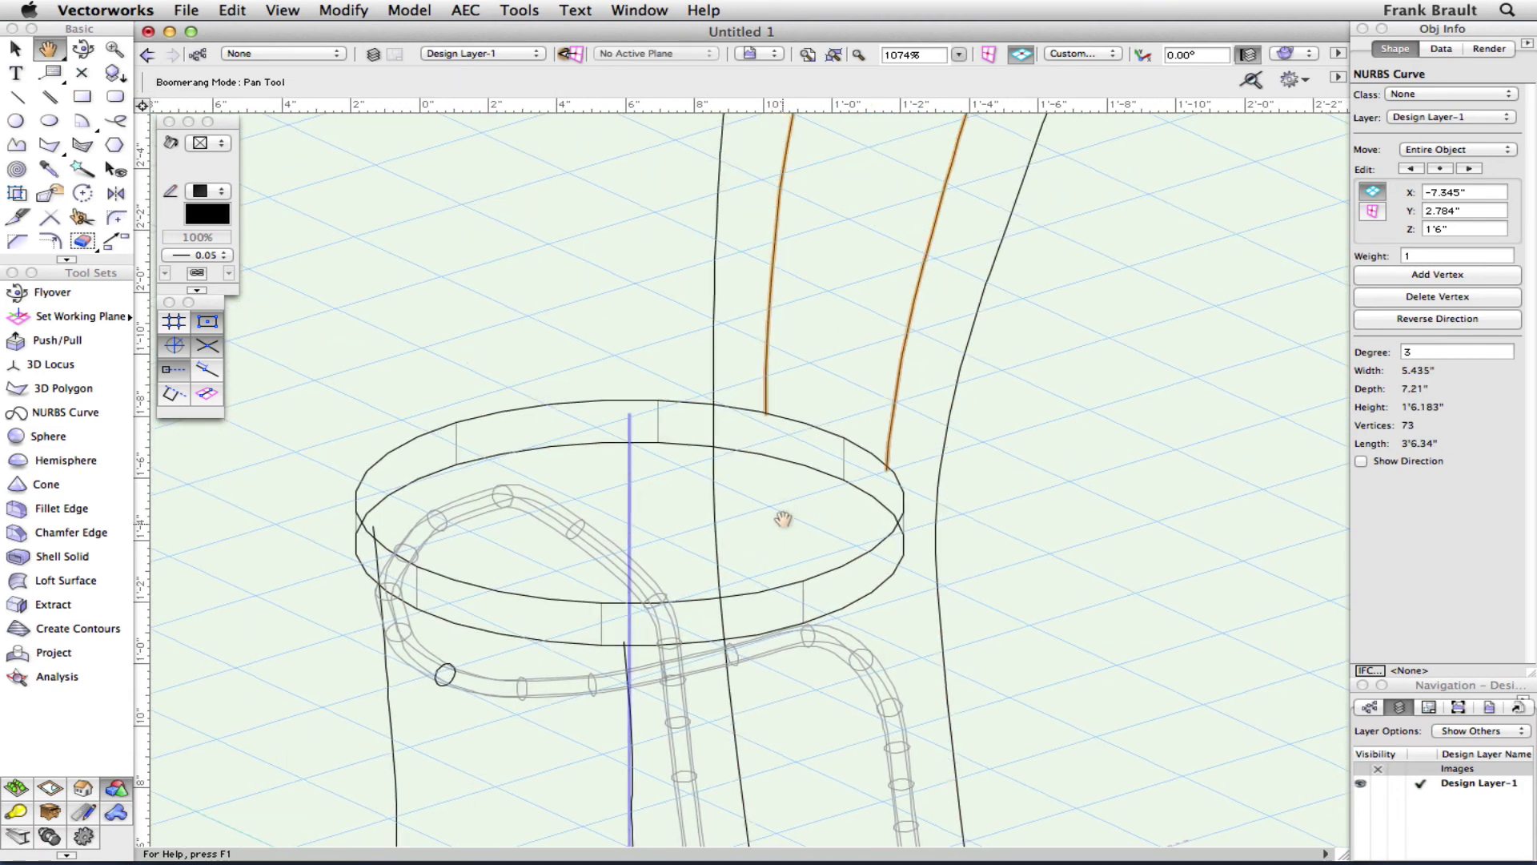
left_click(1108, 439)
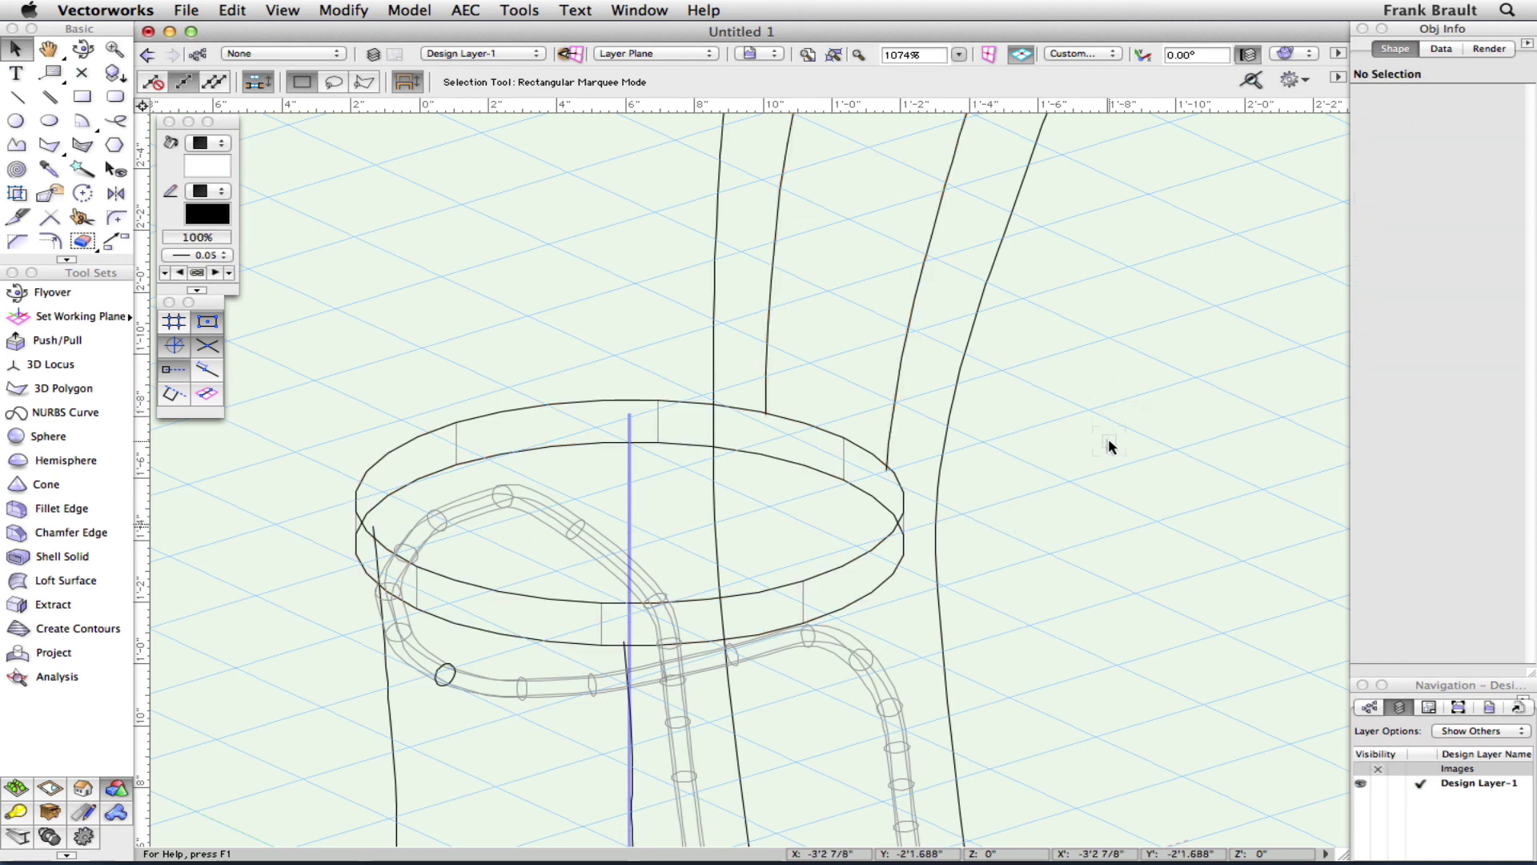
key("super+v")
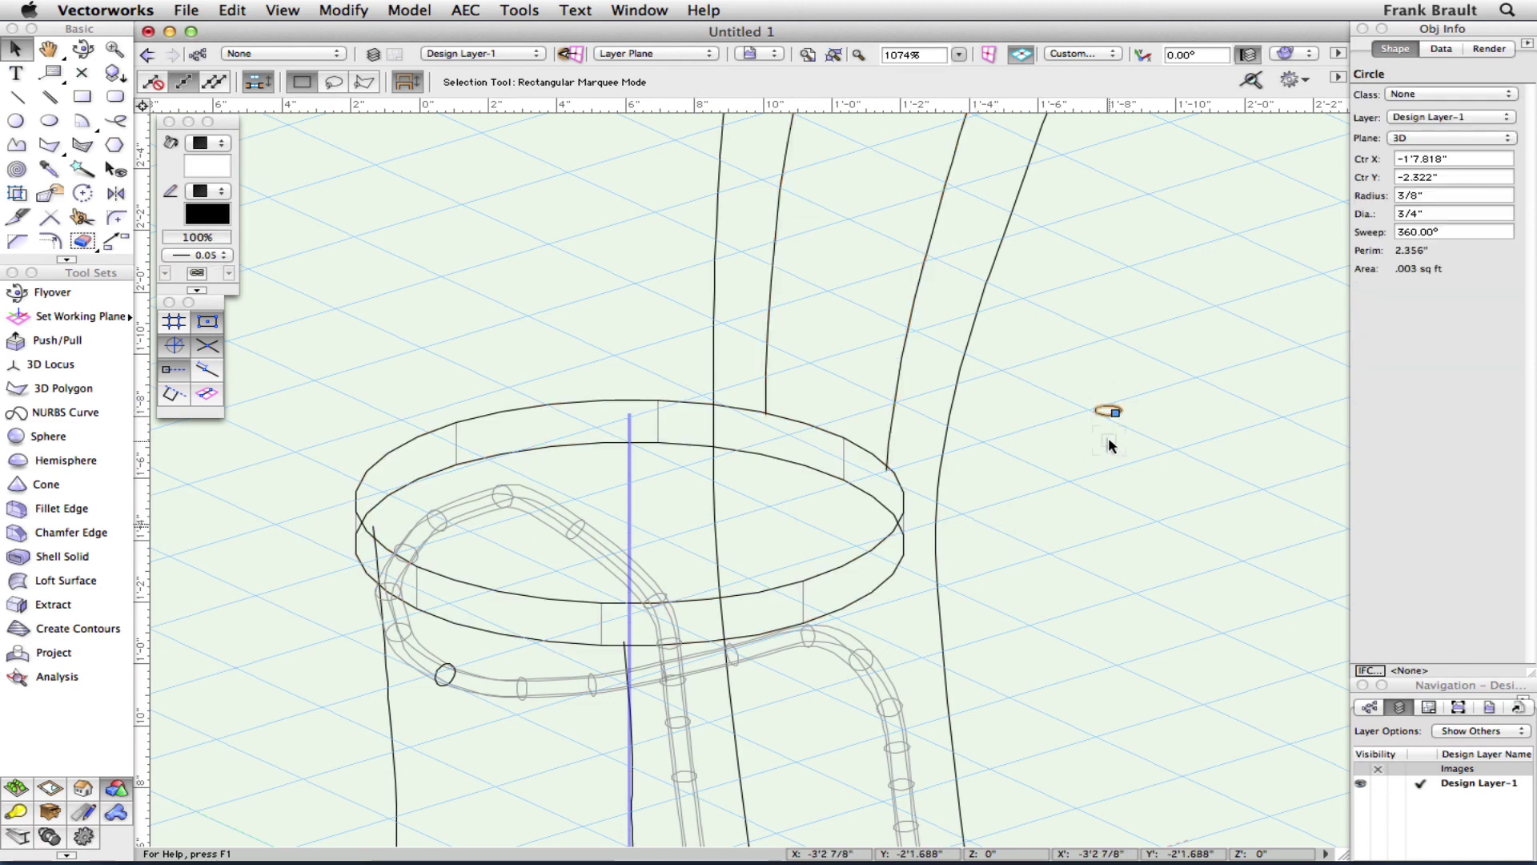
Extrude the pasted 3/4" circle along the inner backrest curve that rises from the seat.
left_click(913, 318, "shift")
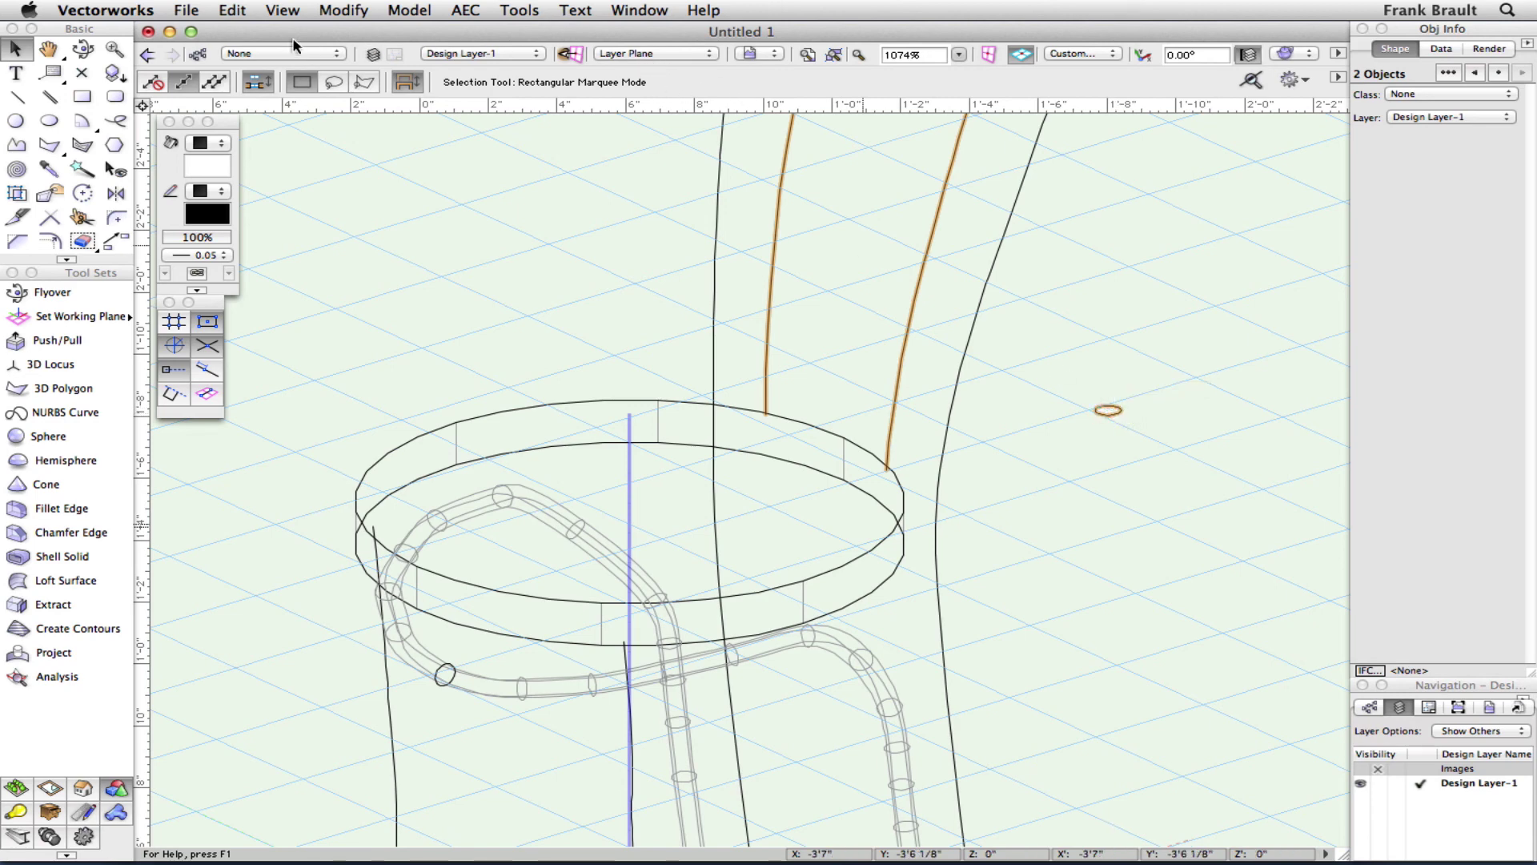
left_click(344, 10)
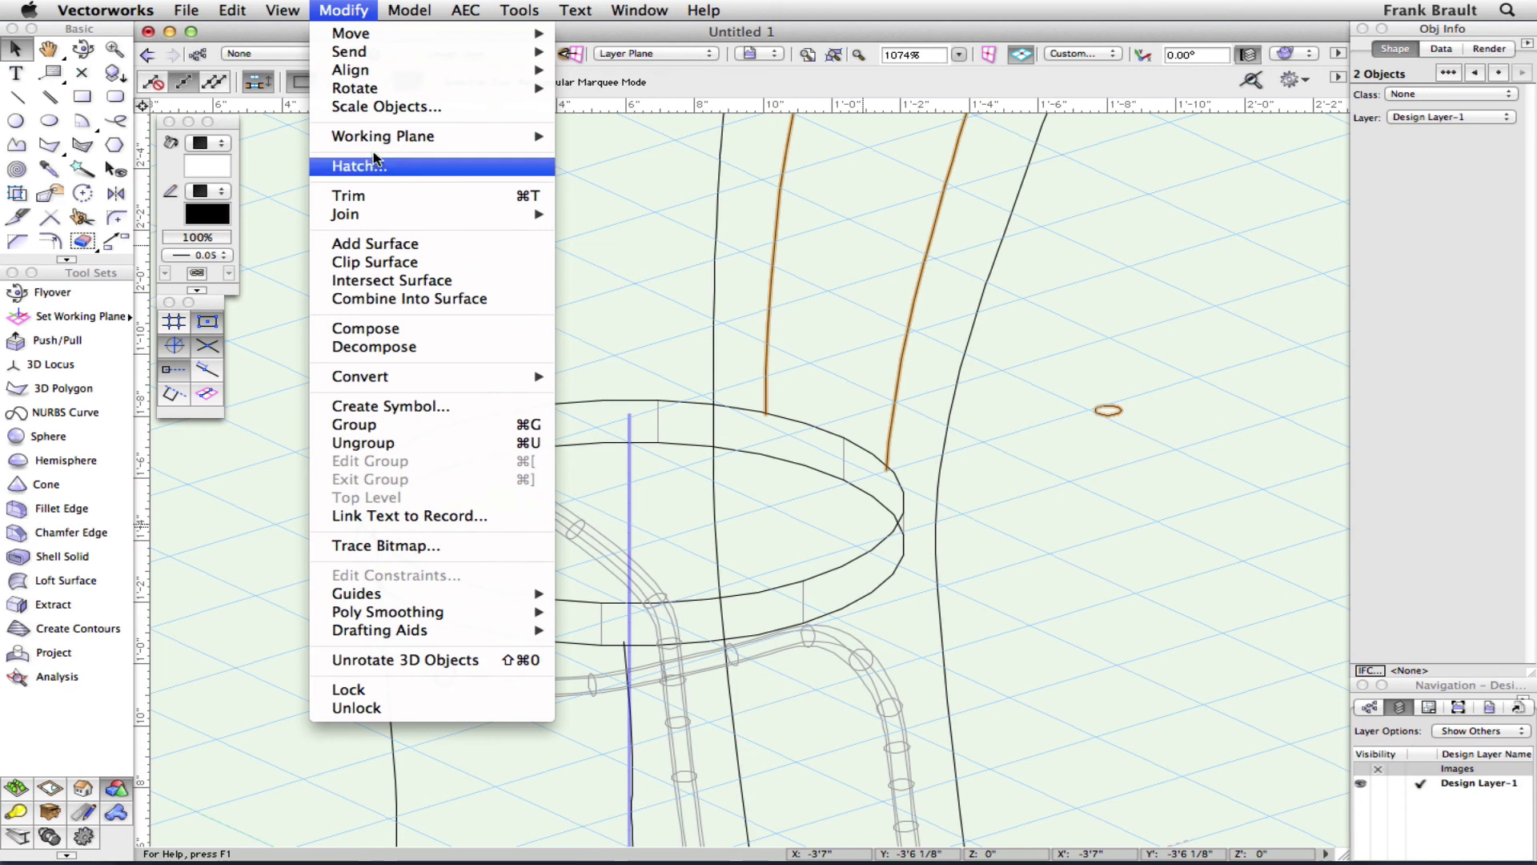
mouse_move(373, 137)
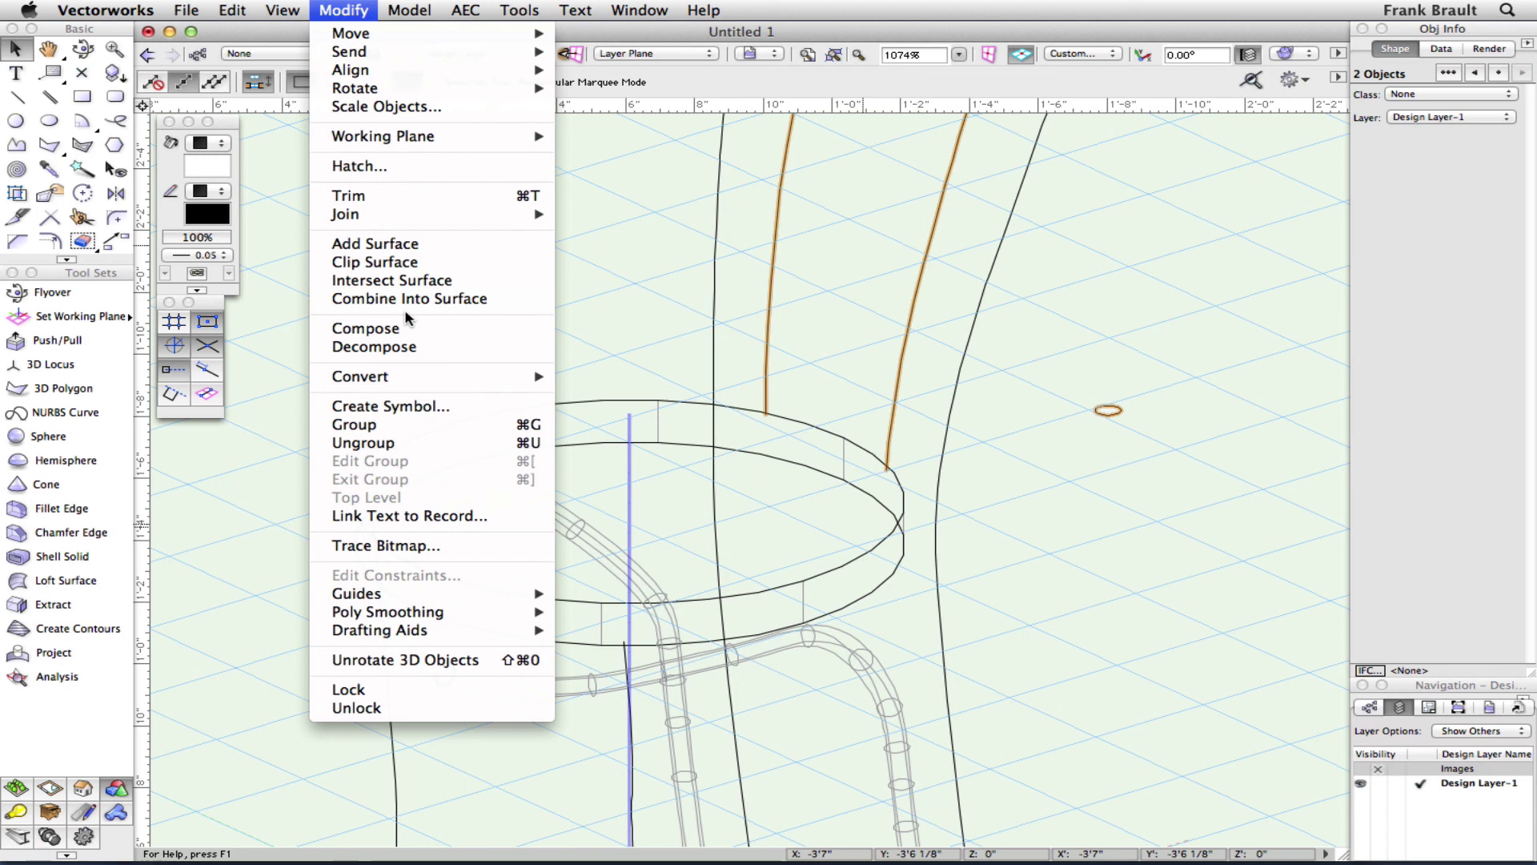
mouse_move(424, 10)
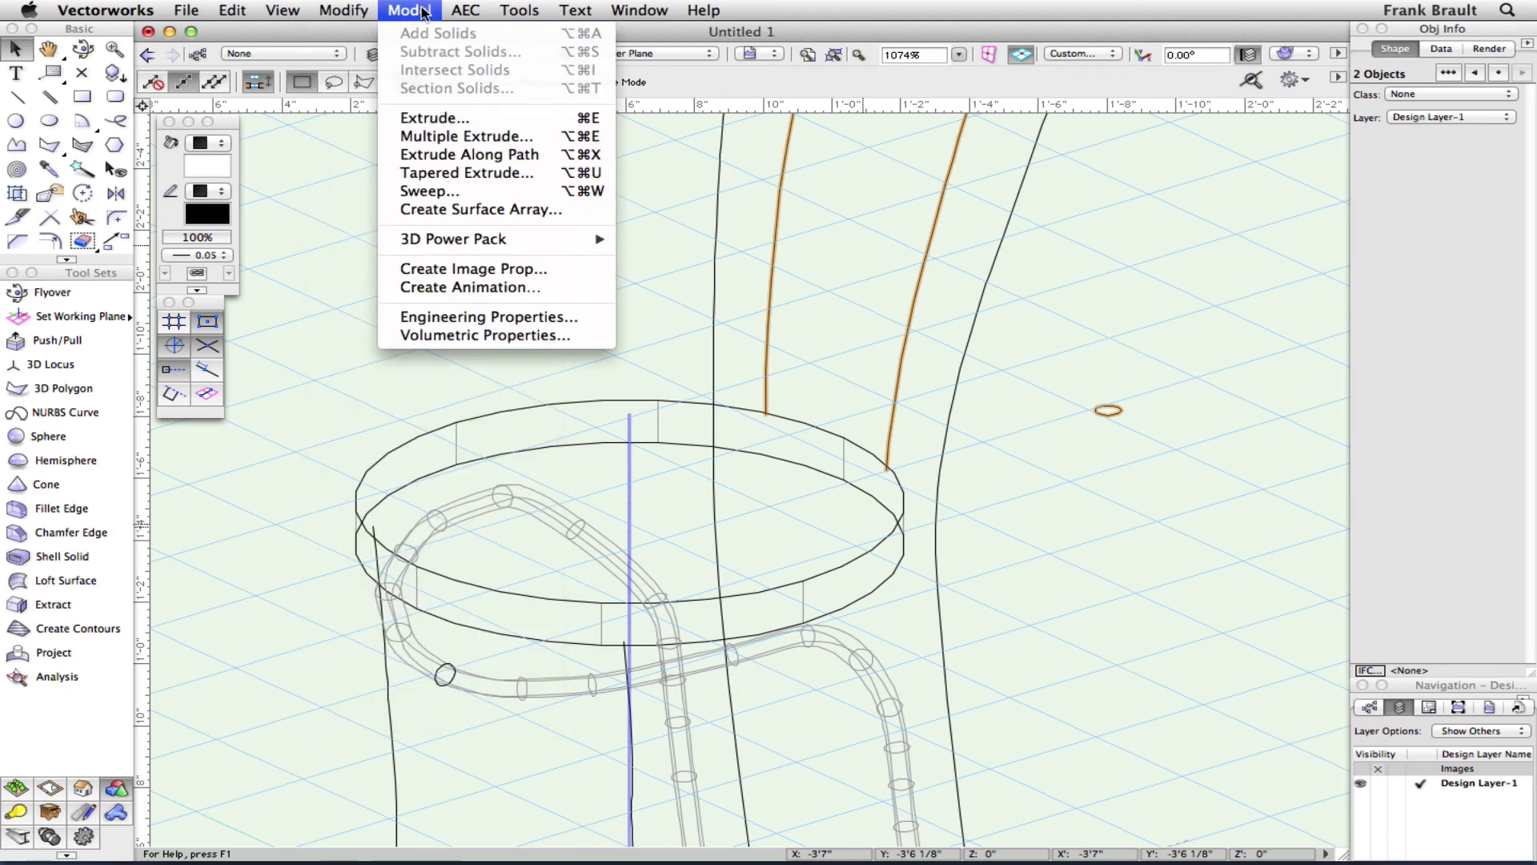
left_click(437, 155)
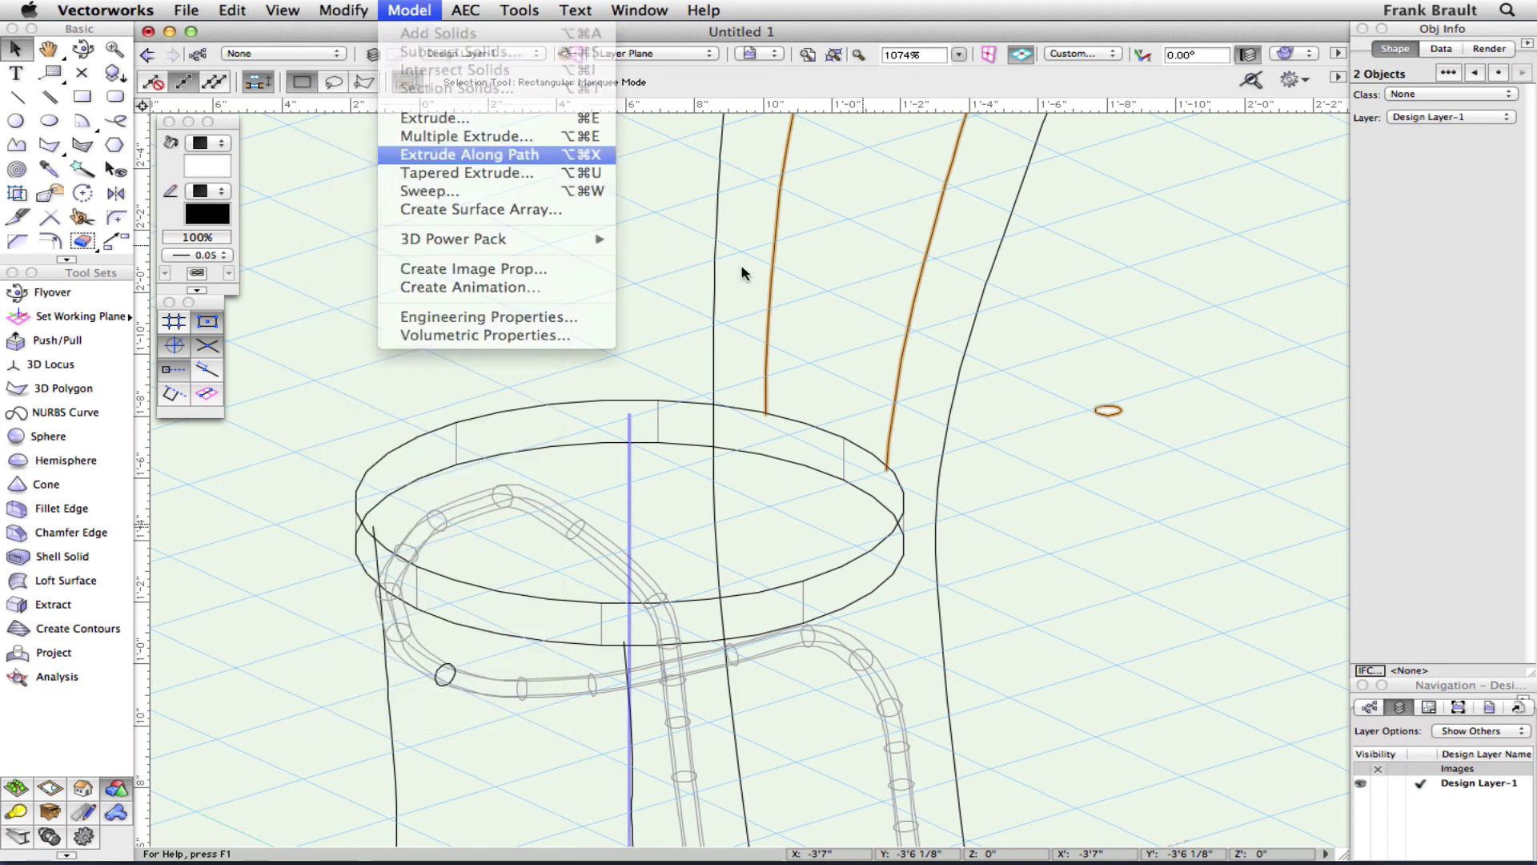
left_click(809, 466)
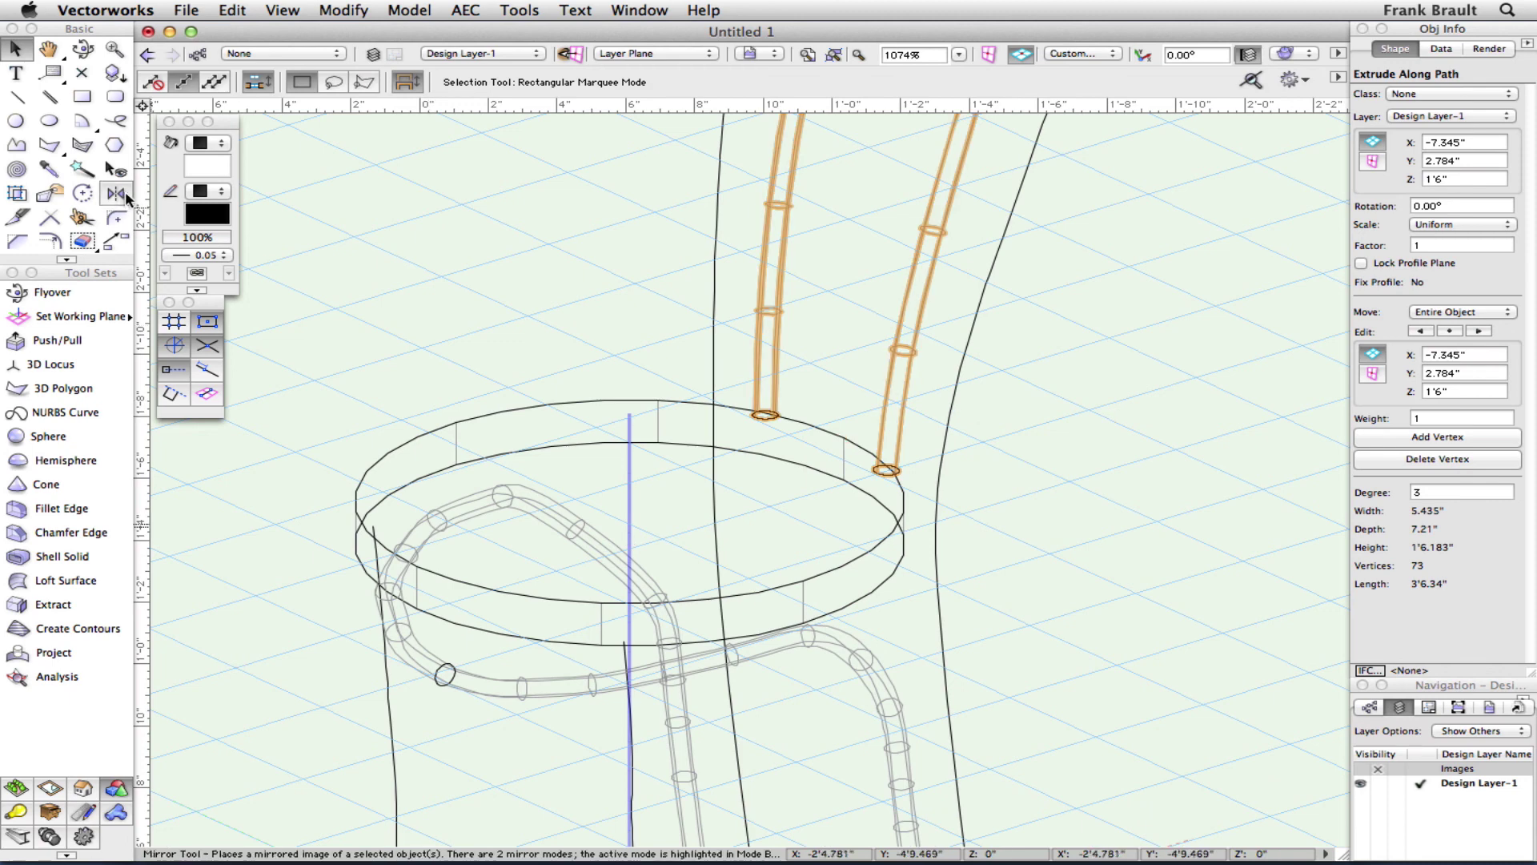
Paste another copy of the profile circle beside the backrest and set its diameter to 1".
left_click(410, 305)
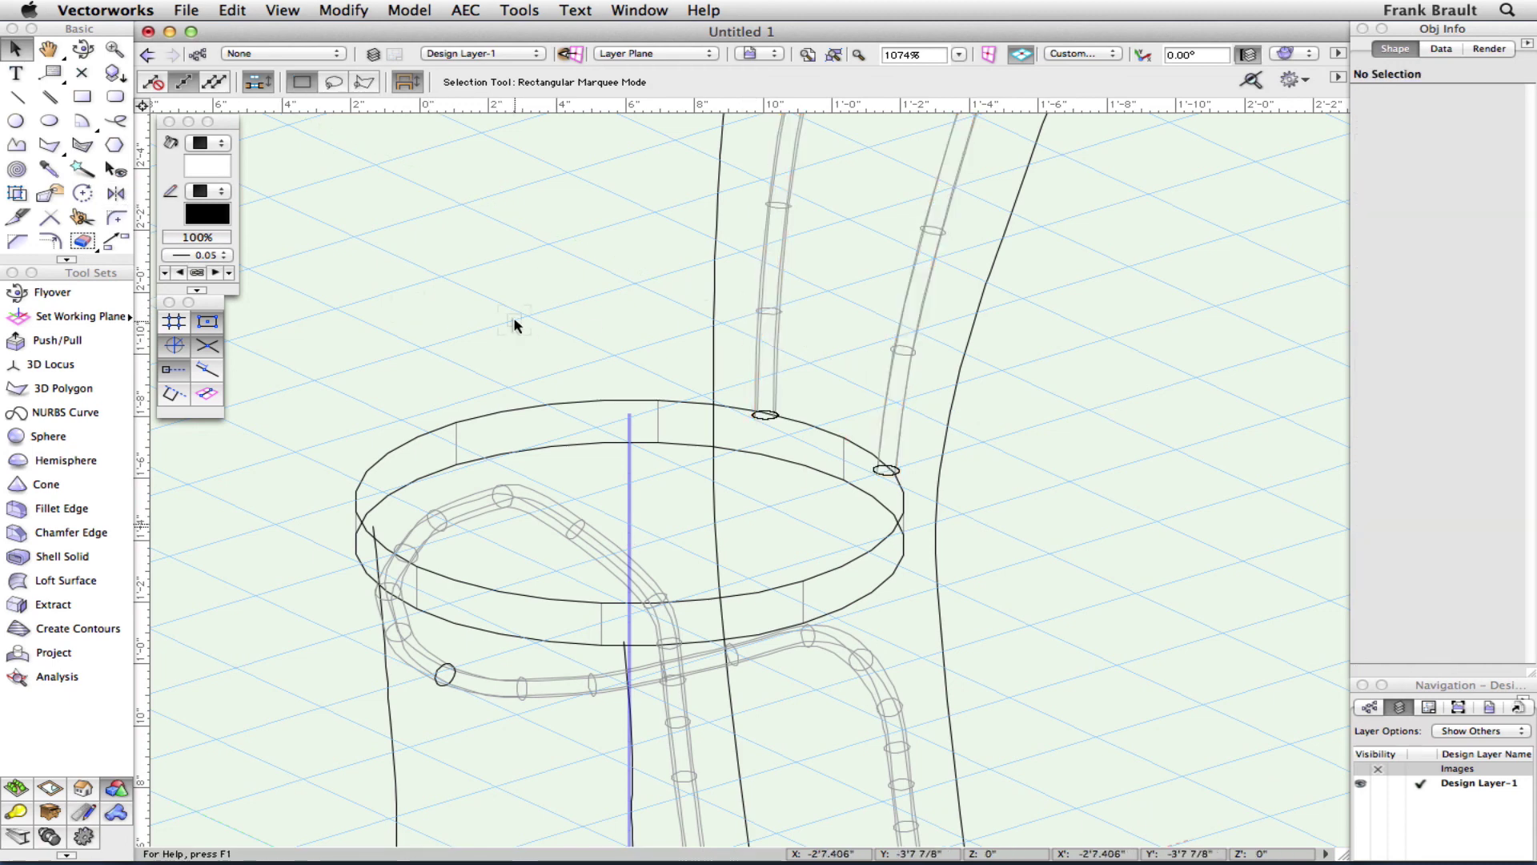
key("super+v")
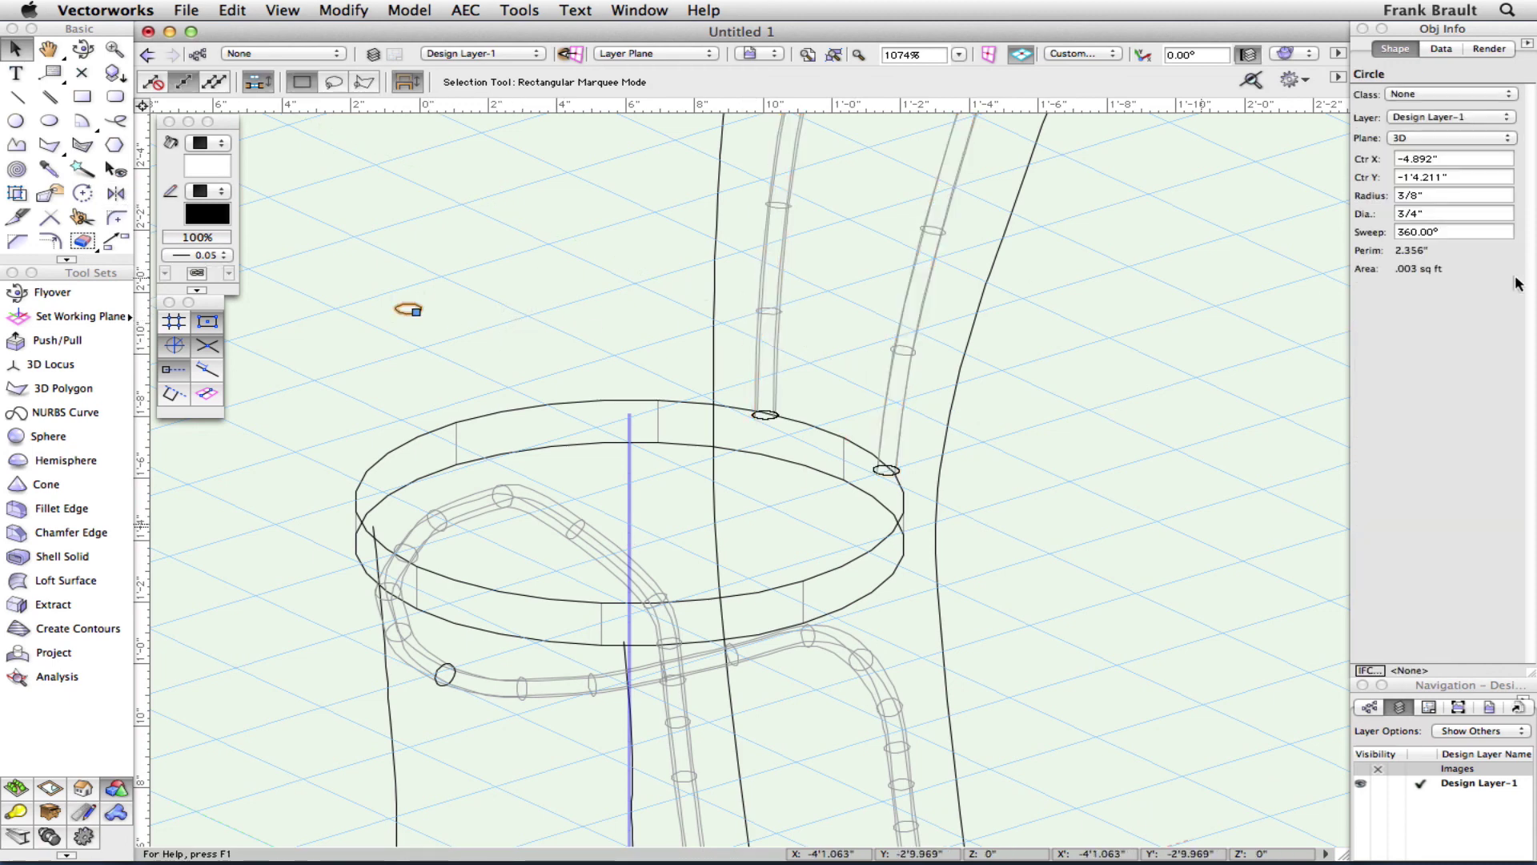
left_click(1428, 213)
type("1")
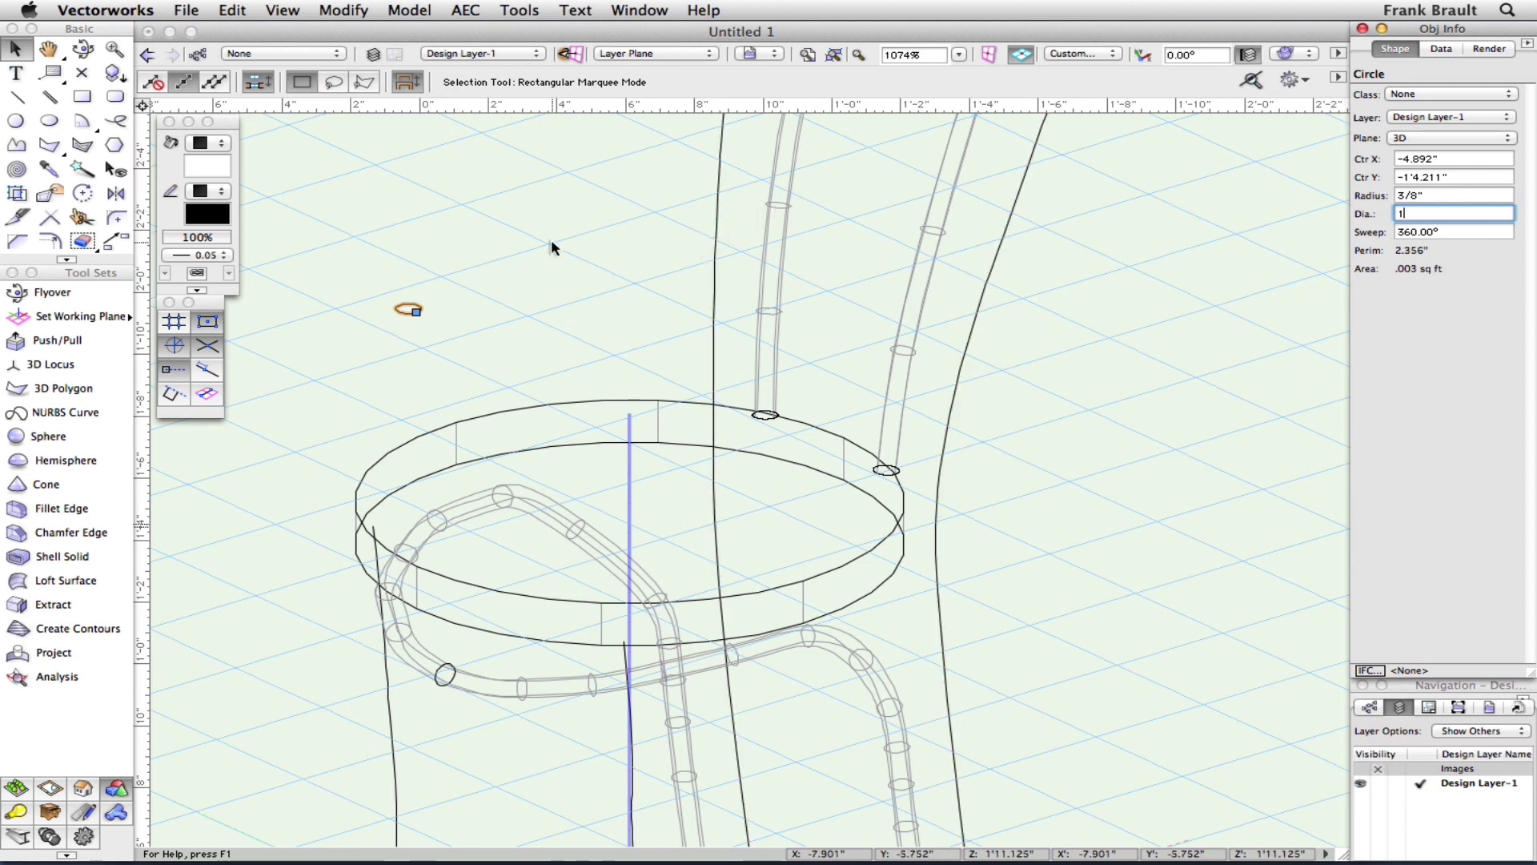
key("Return")
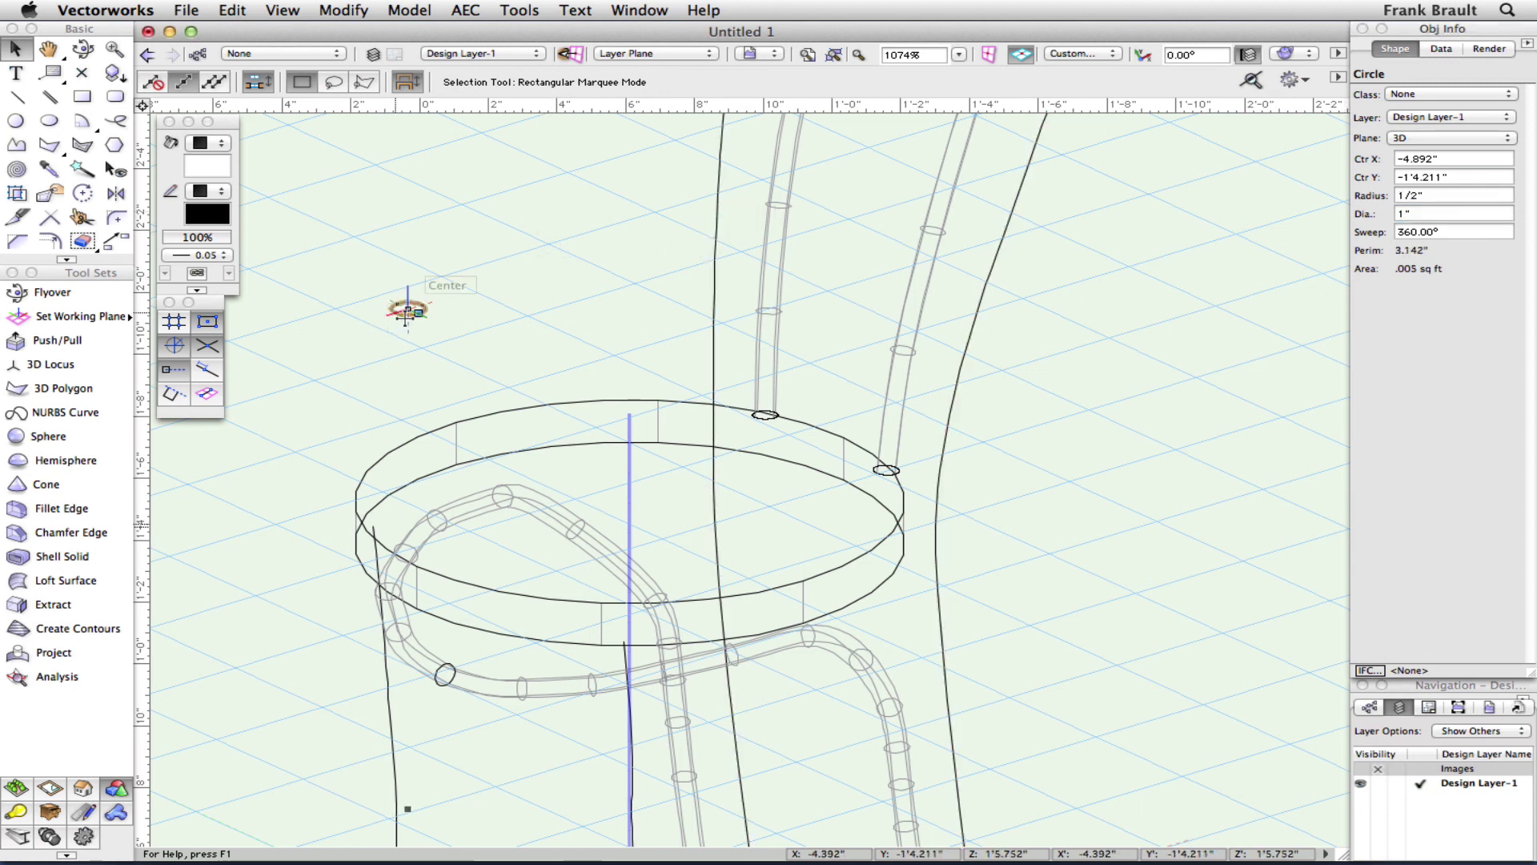
Extrude the 1" circle along the outer curve that forms the rear legs and backrest.
left_click(706, 354, "shift")
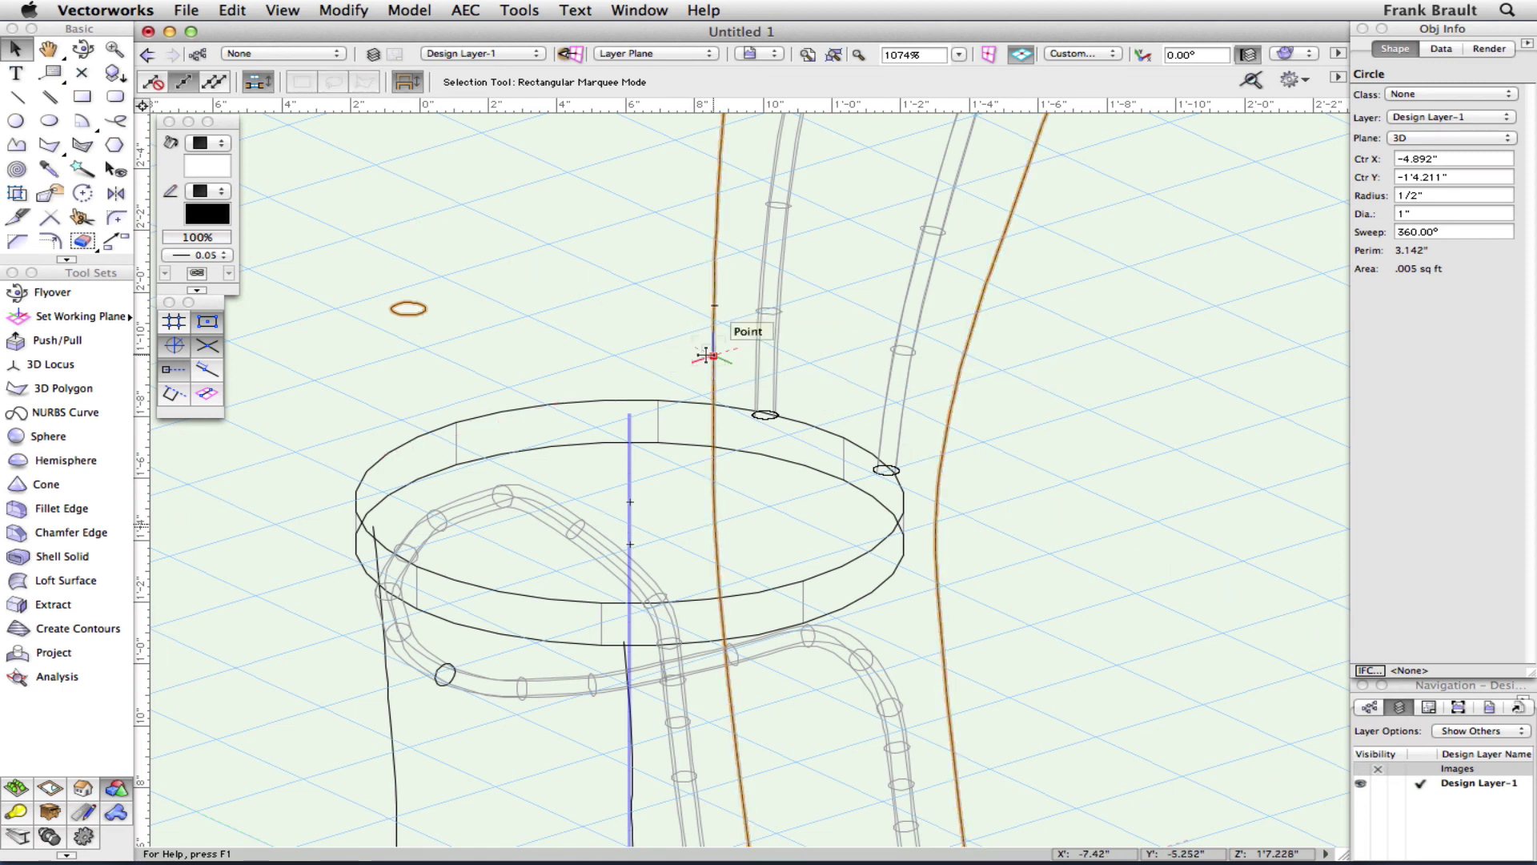